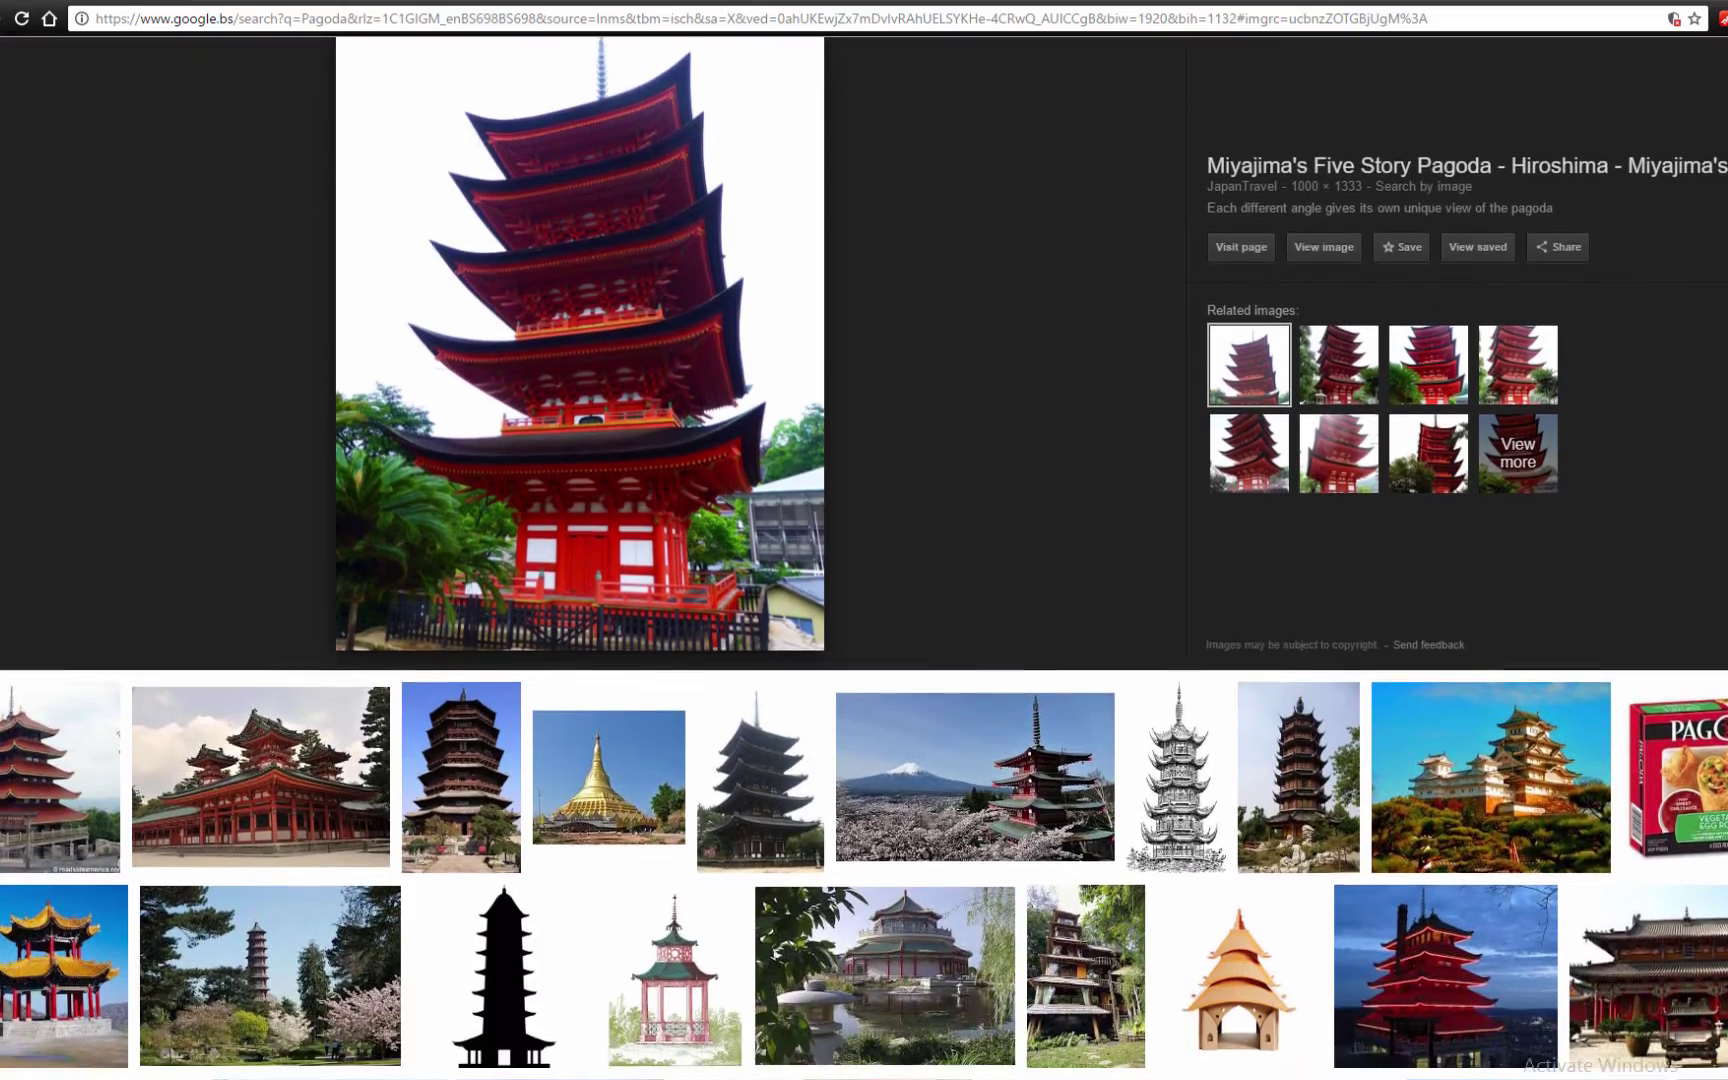
Step: Browse the image results for pagodas, pagoda 3D models and Chua Mot Cot to study their roof shapes
scroll(864, 558, down, 3)
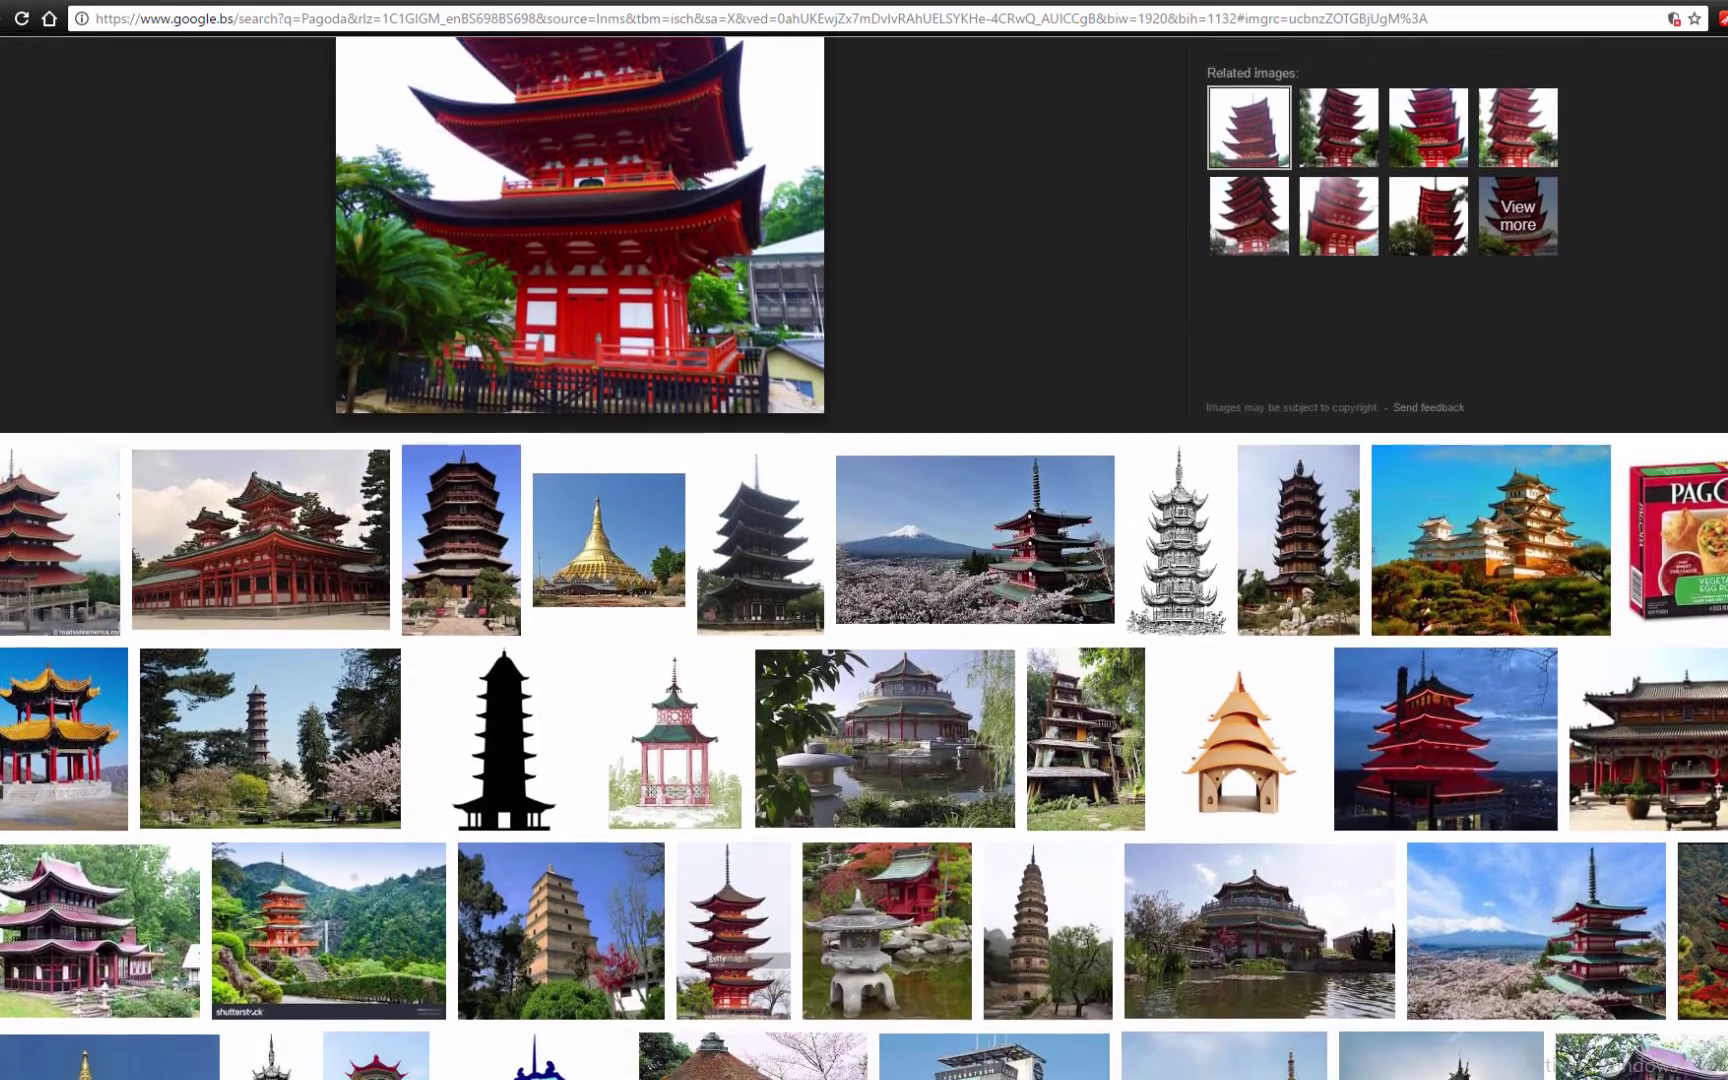
scroll(864, 600, down, 5)
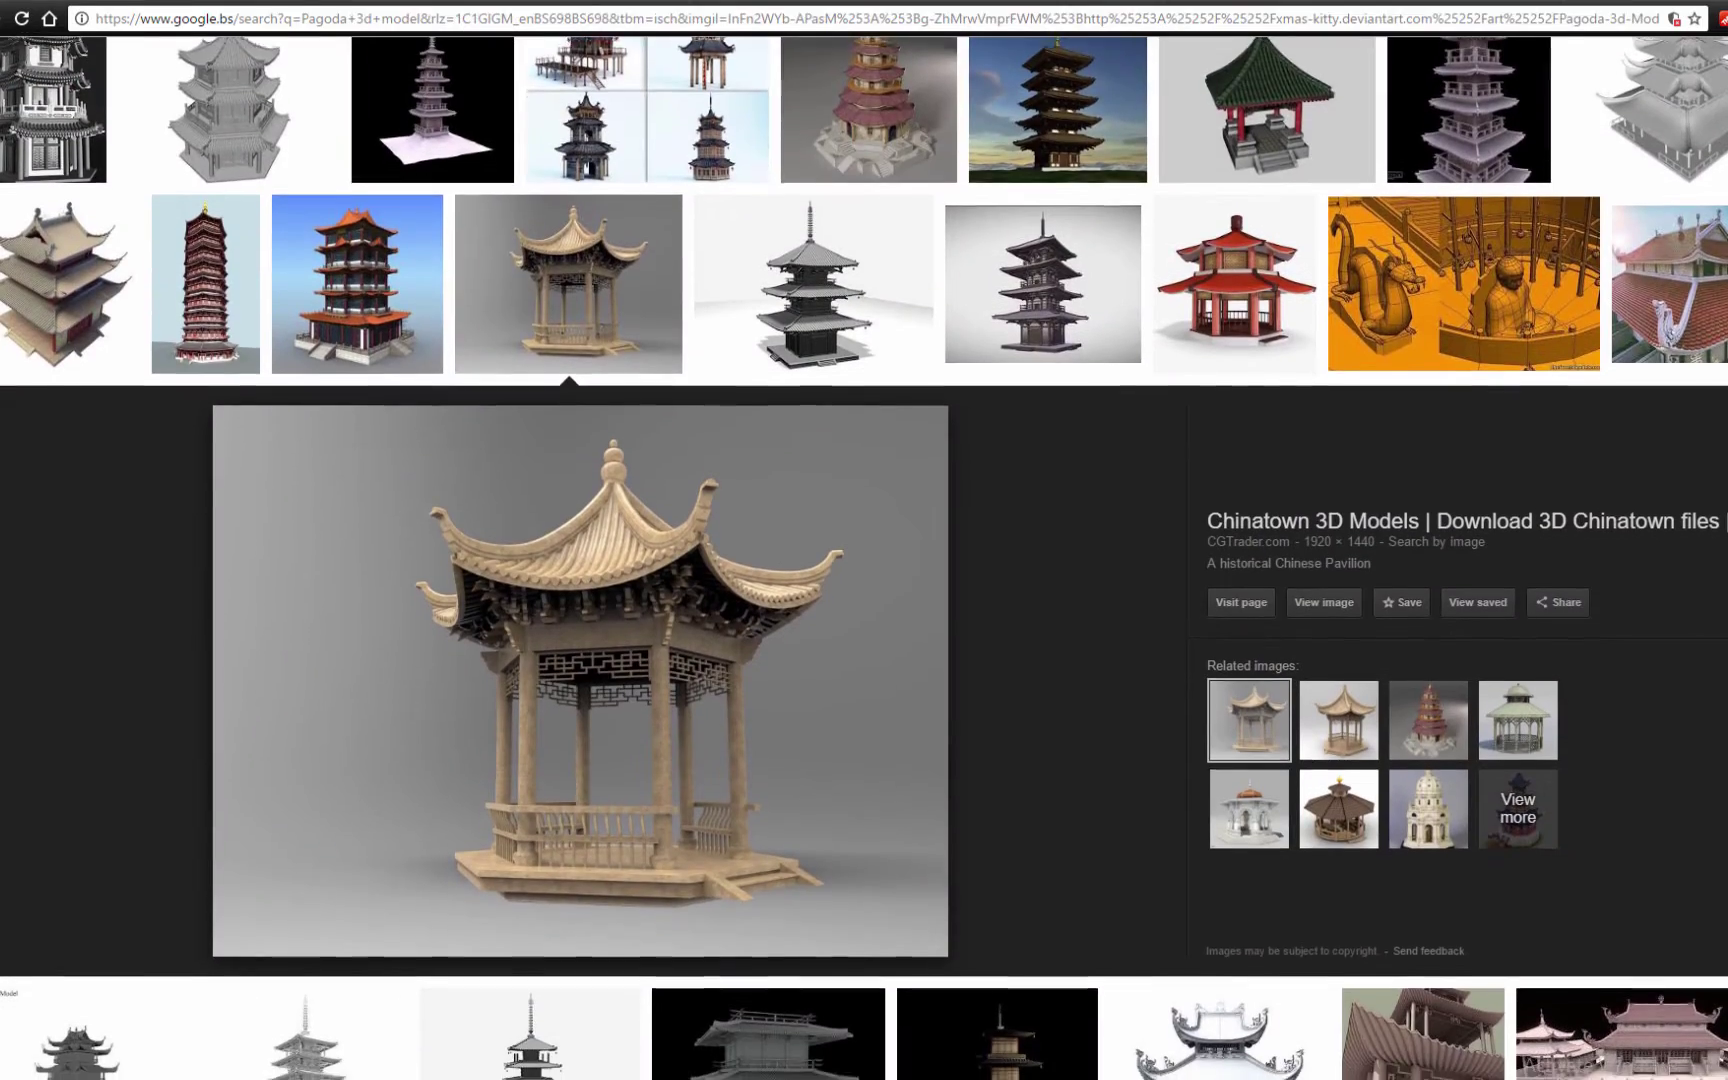
scroll(864, 600, down, 3)
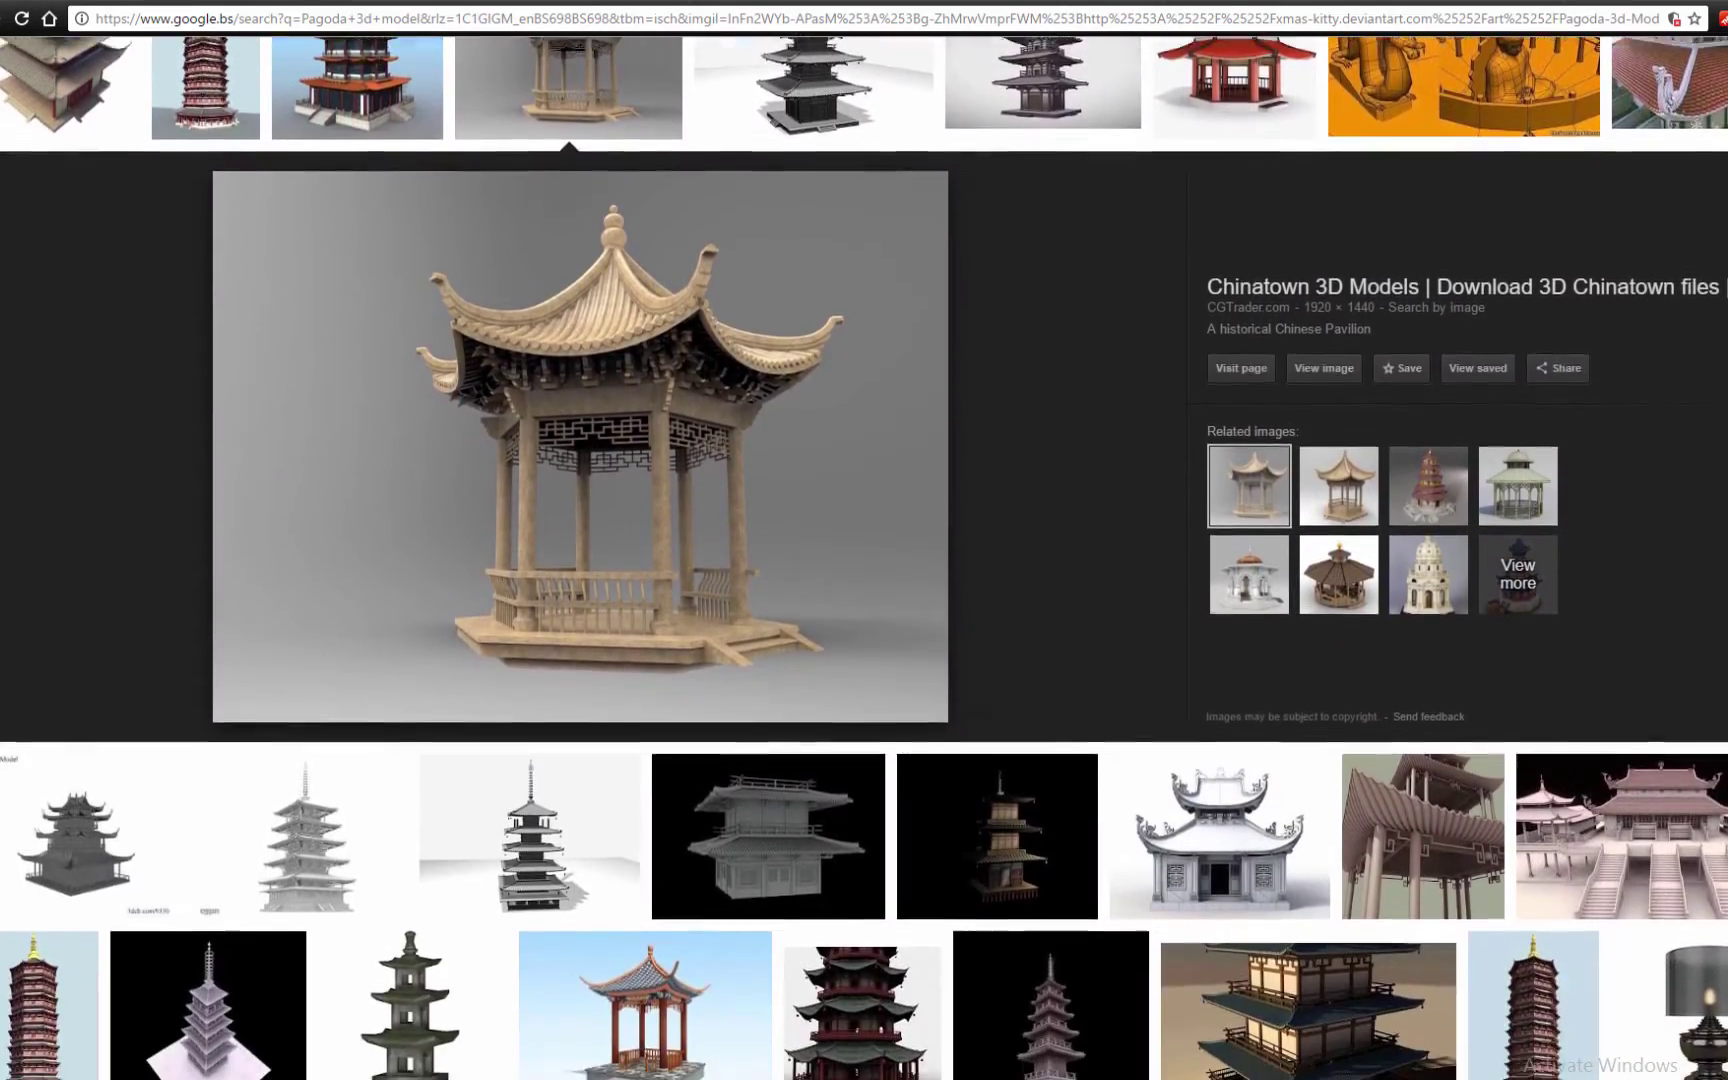
scroll(864, 600, down, 1)
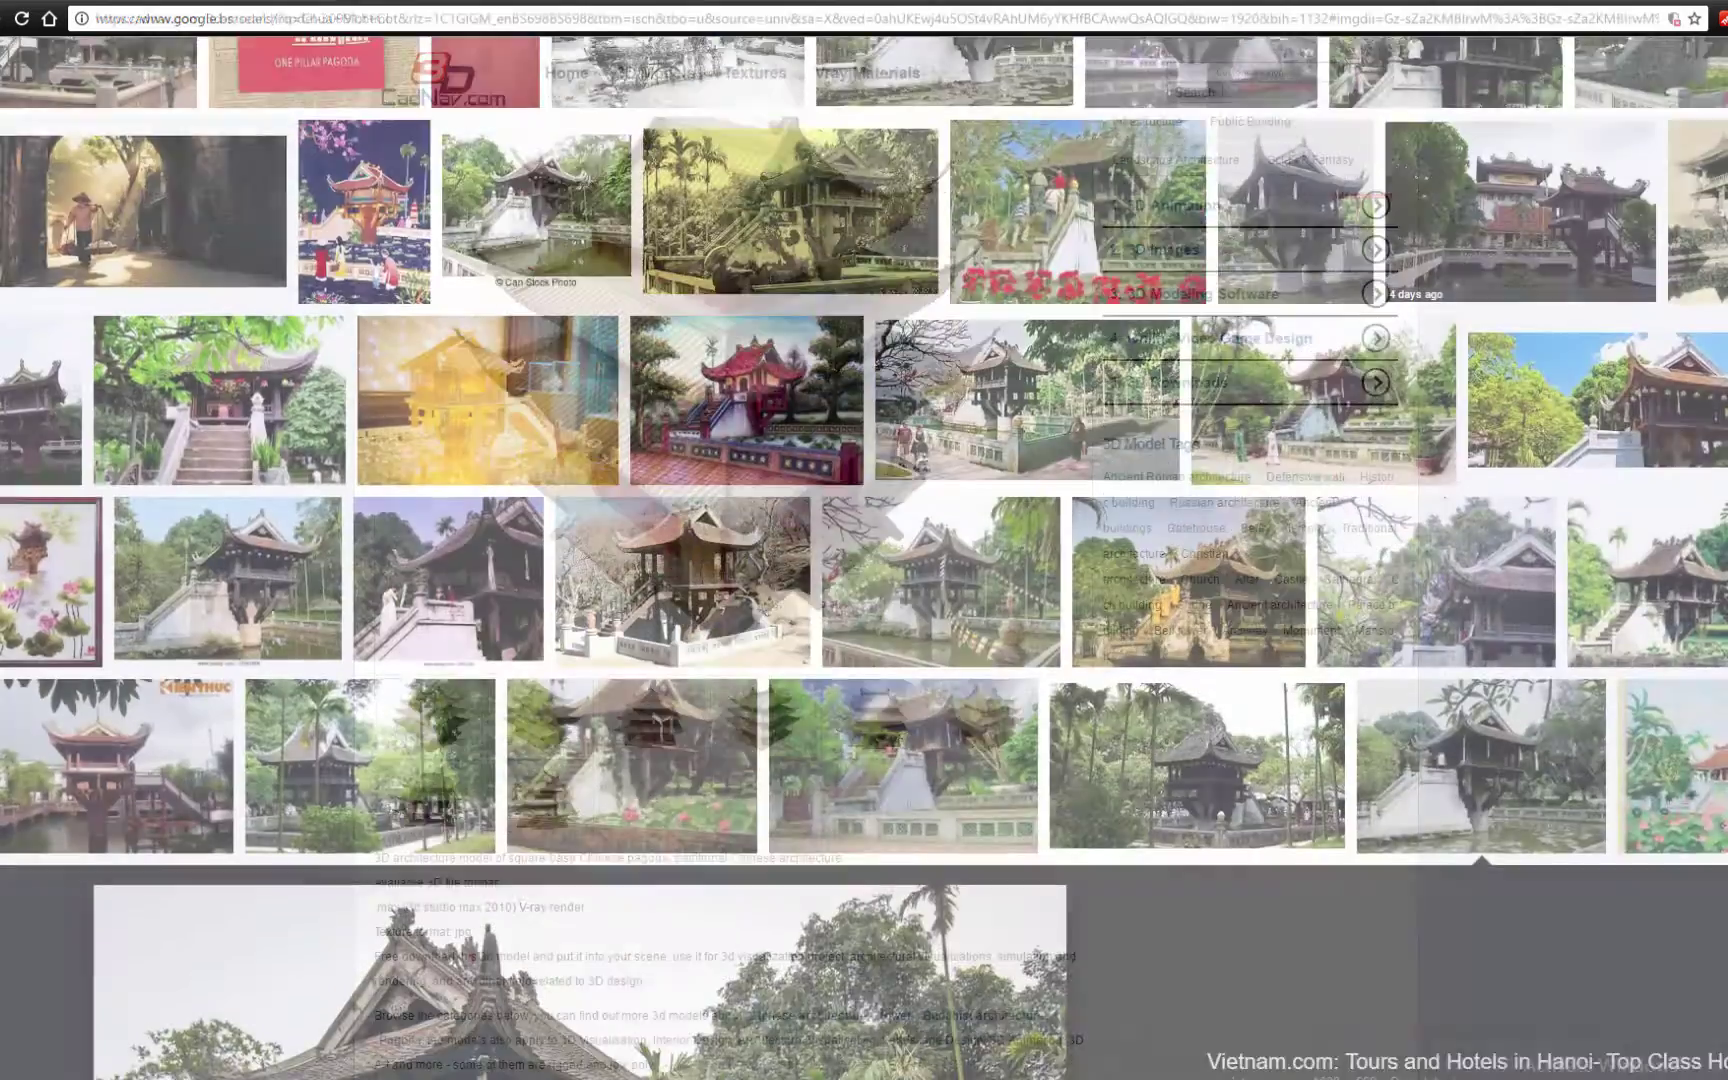
scroll(864, 600, down, 3)
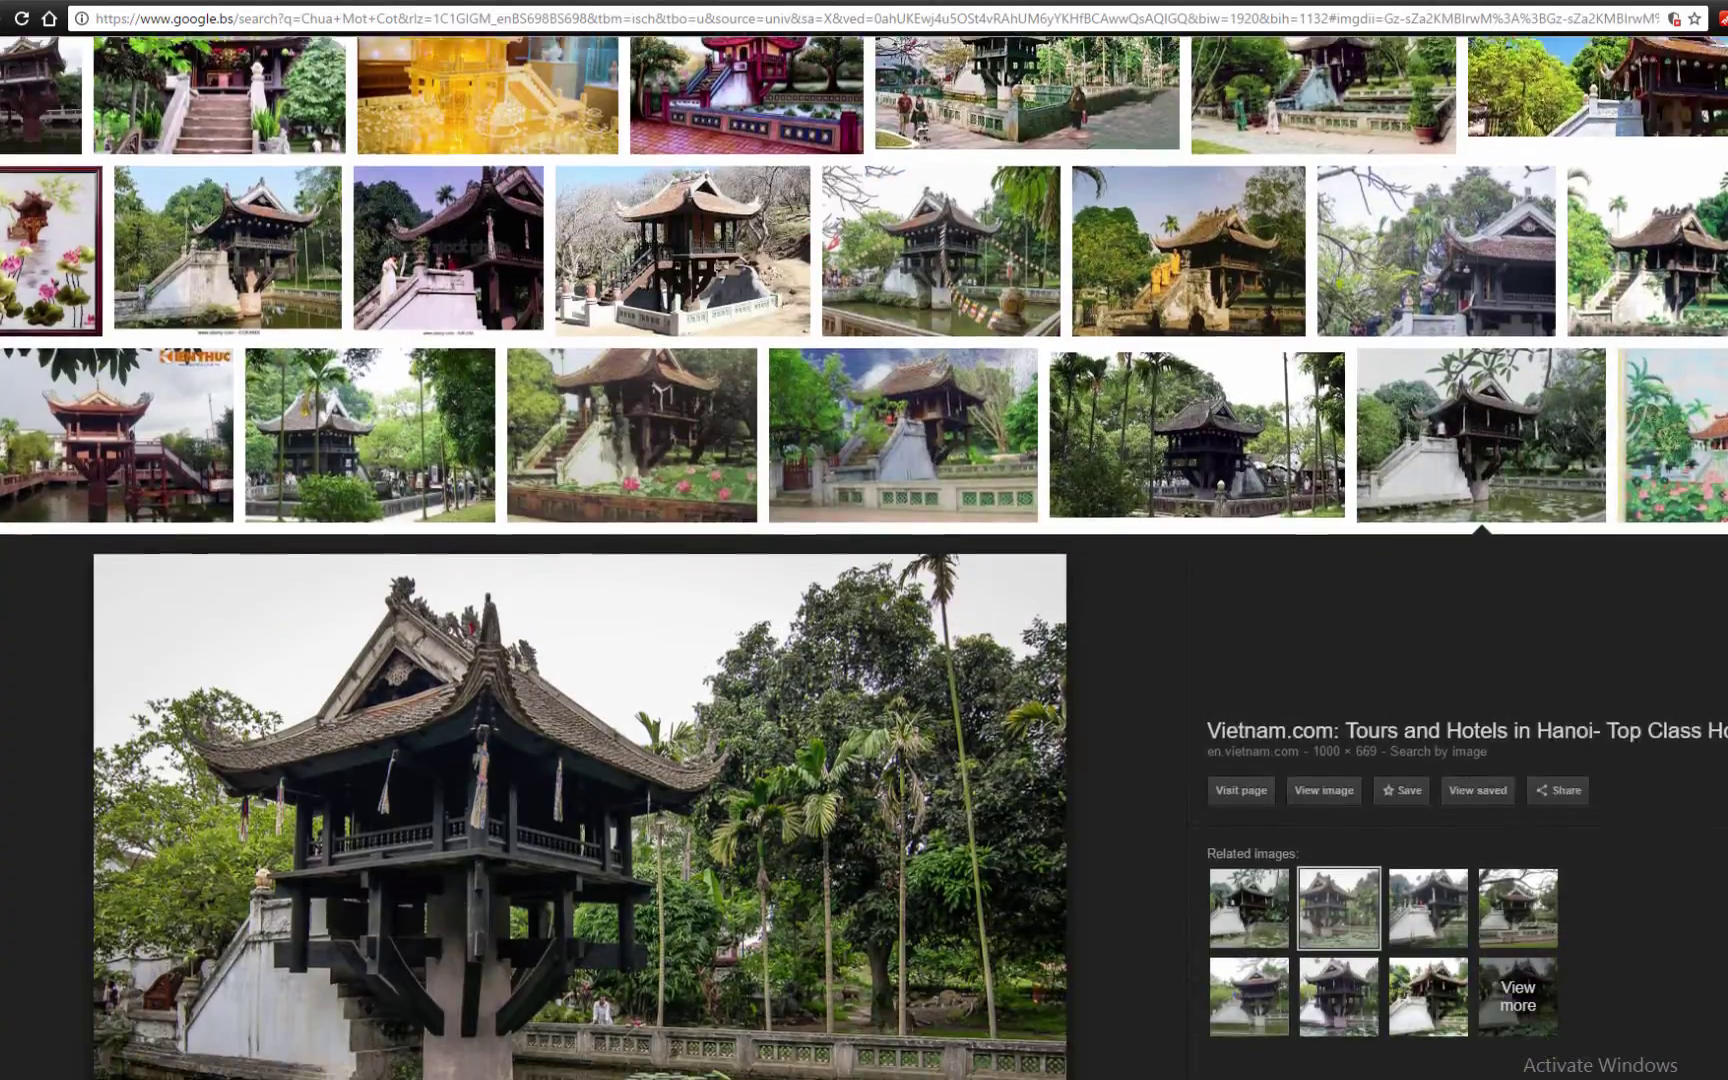
scroll(864, 600, down, 3)
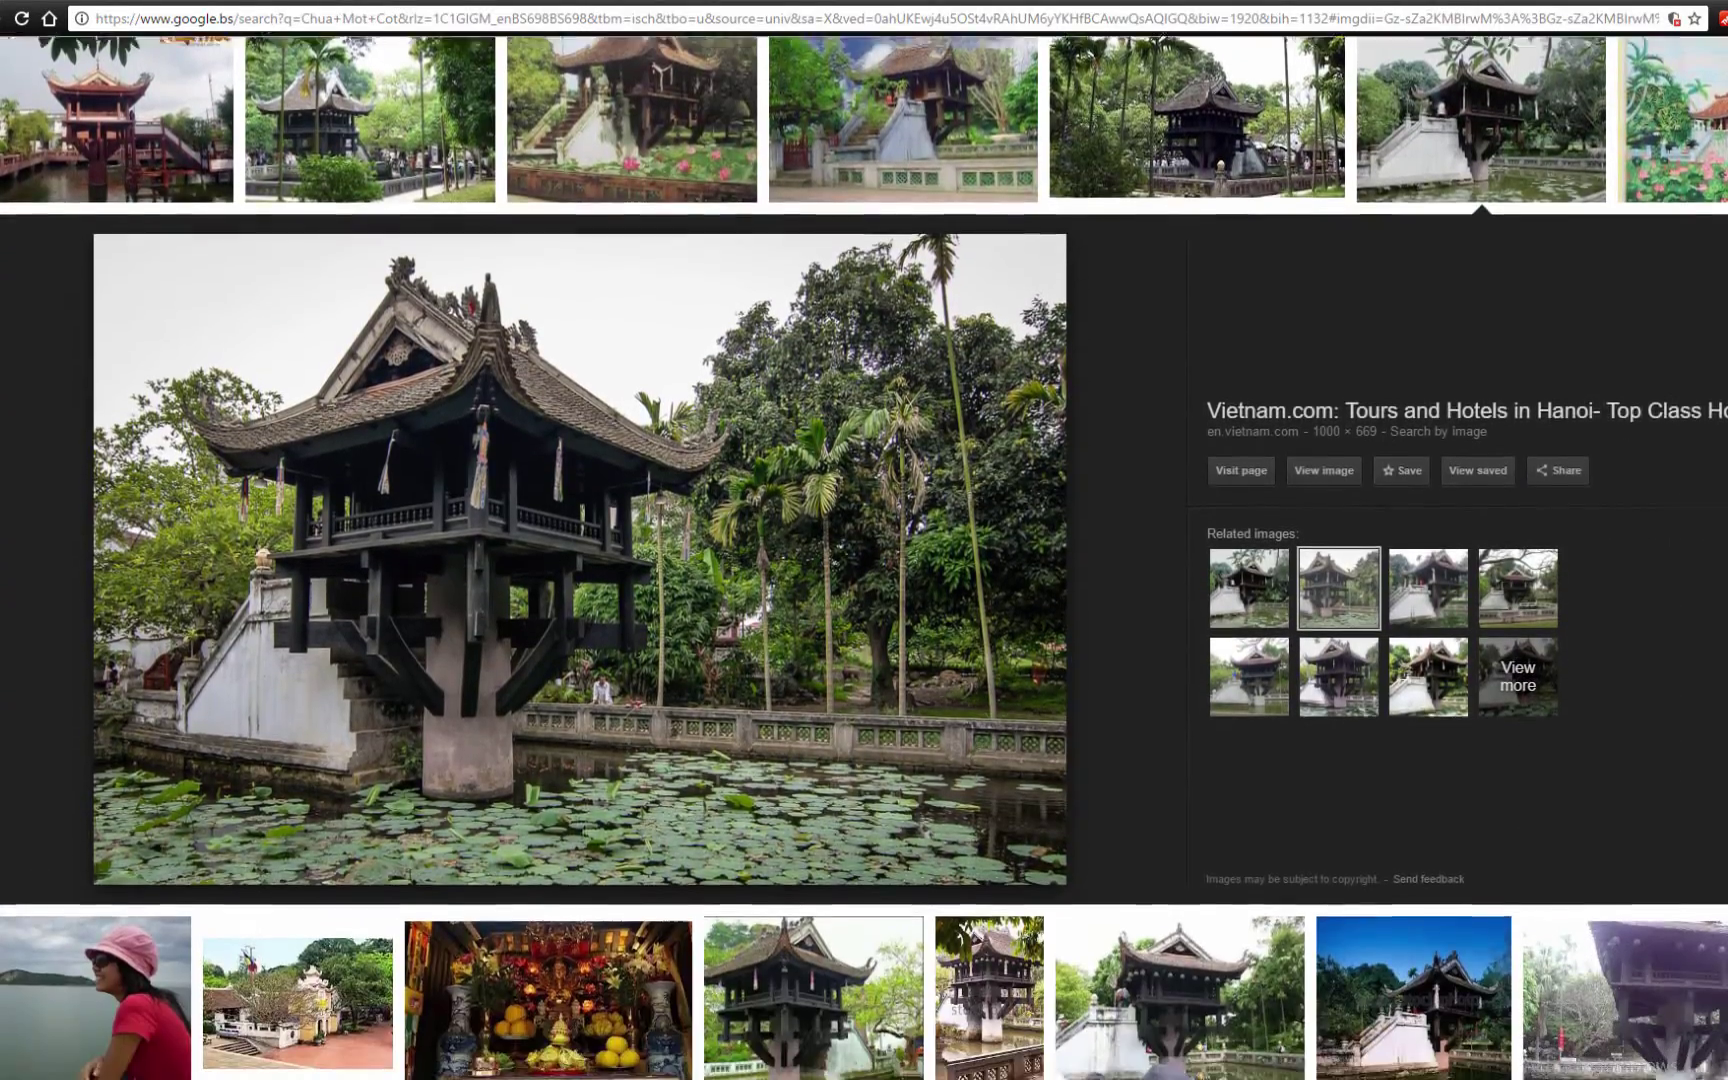
scroll(864, 600, down, 4)
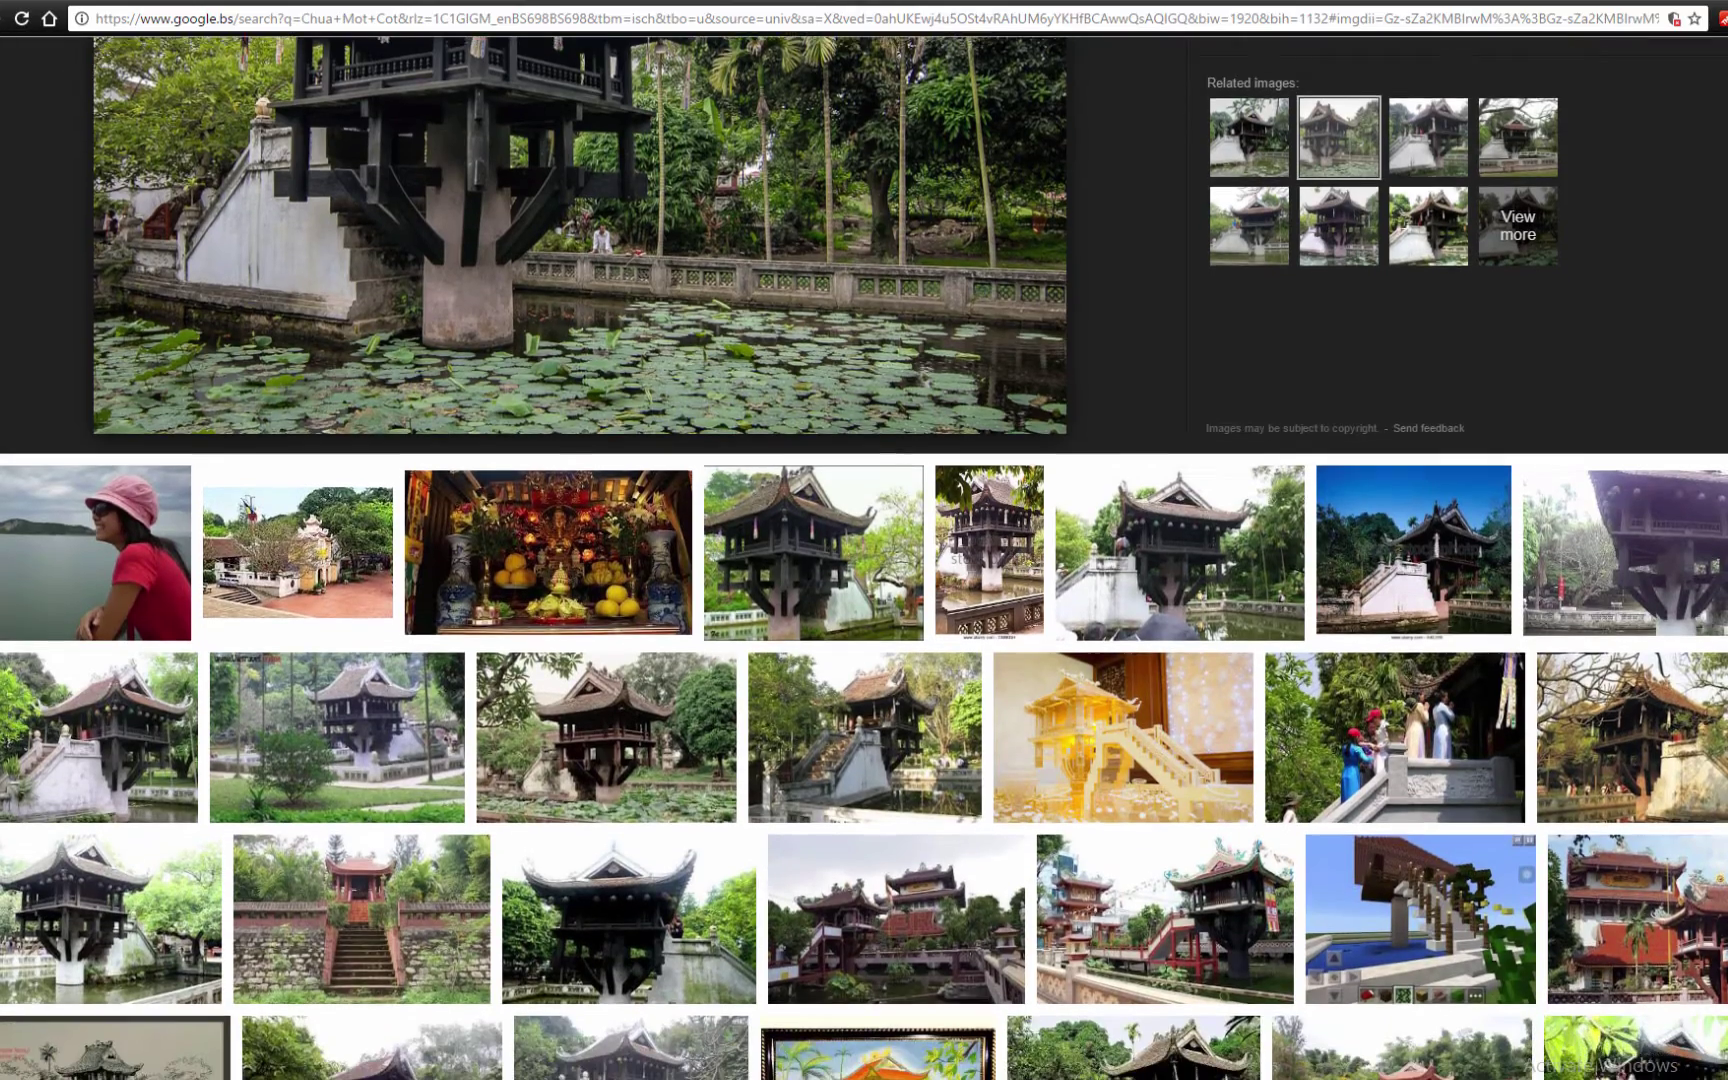
scroll(864, 600, down, 3)
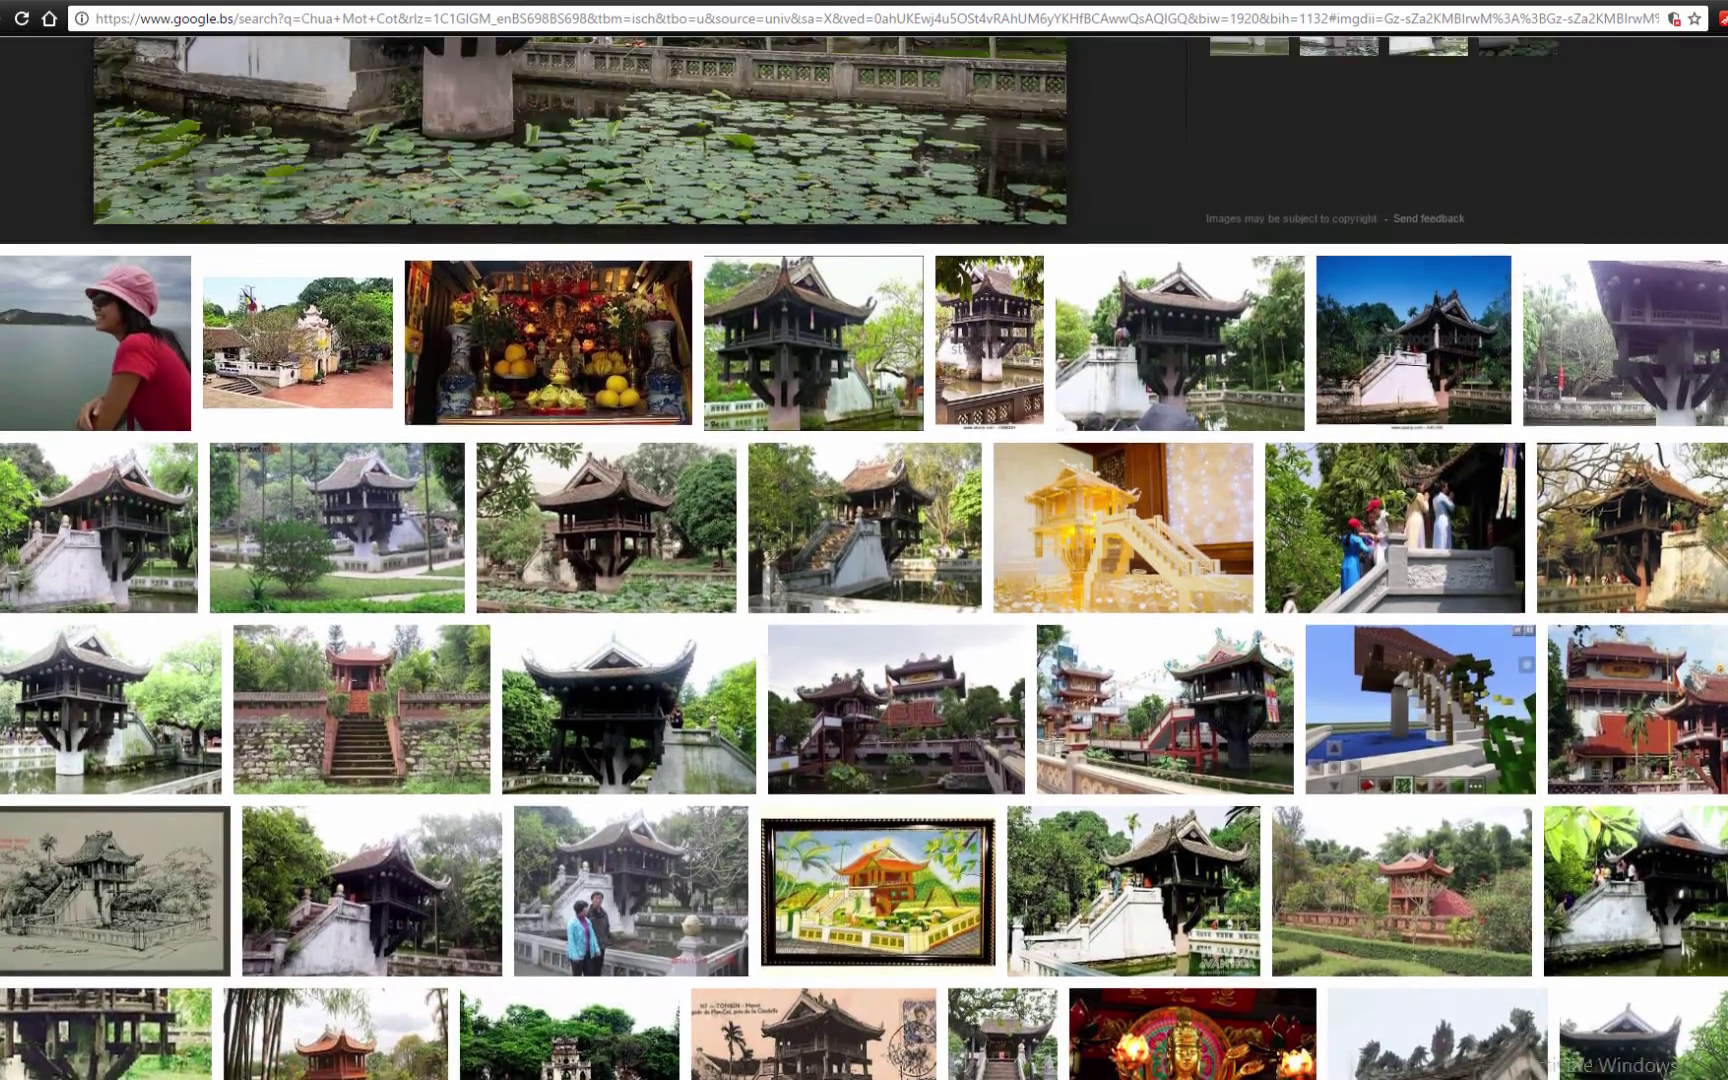
scroll(864, 540, up, 6)
scroll(864, 540, down, 2)
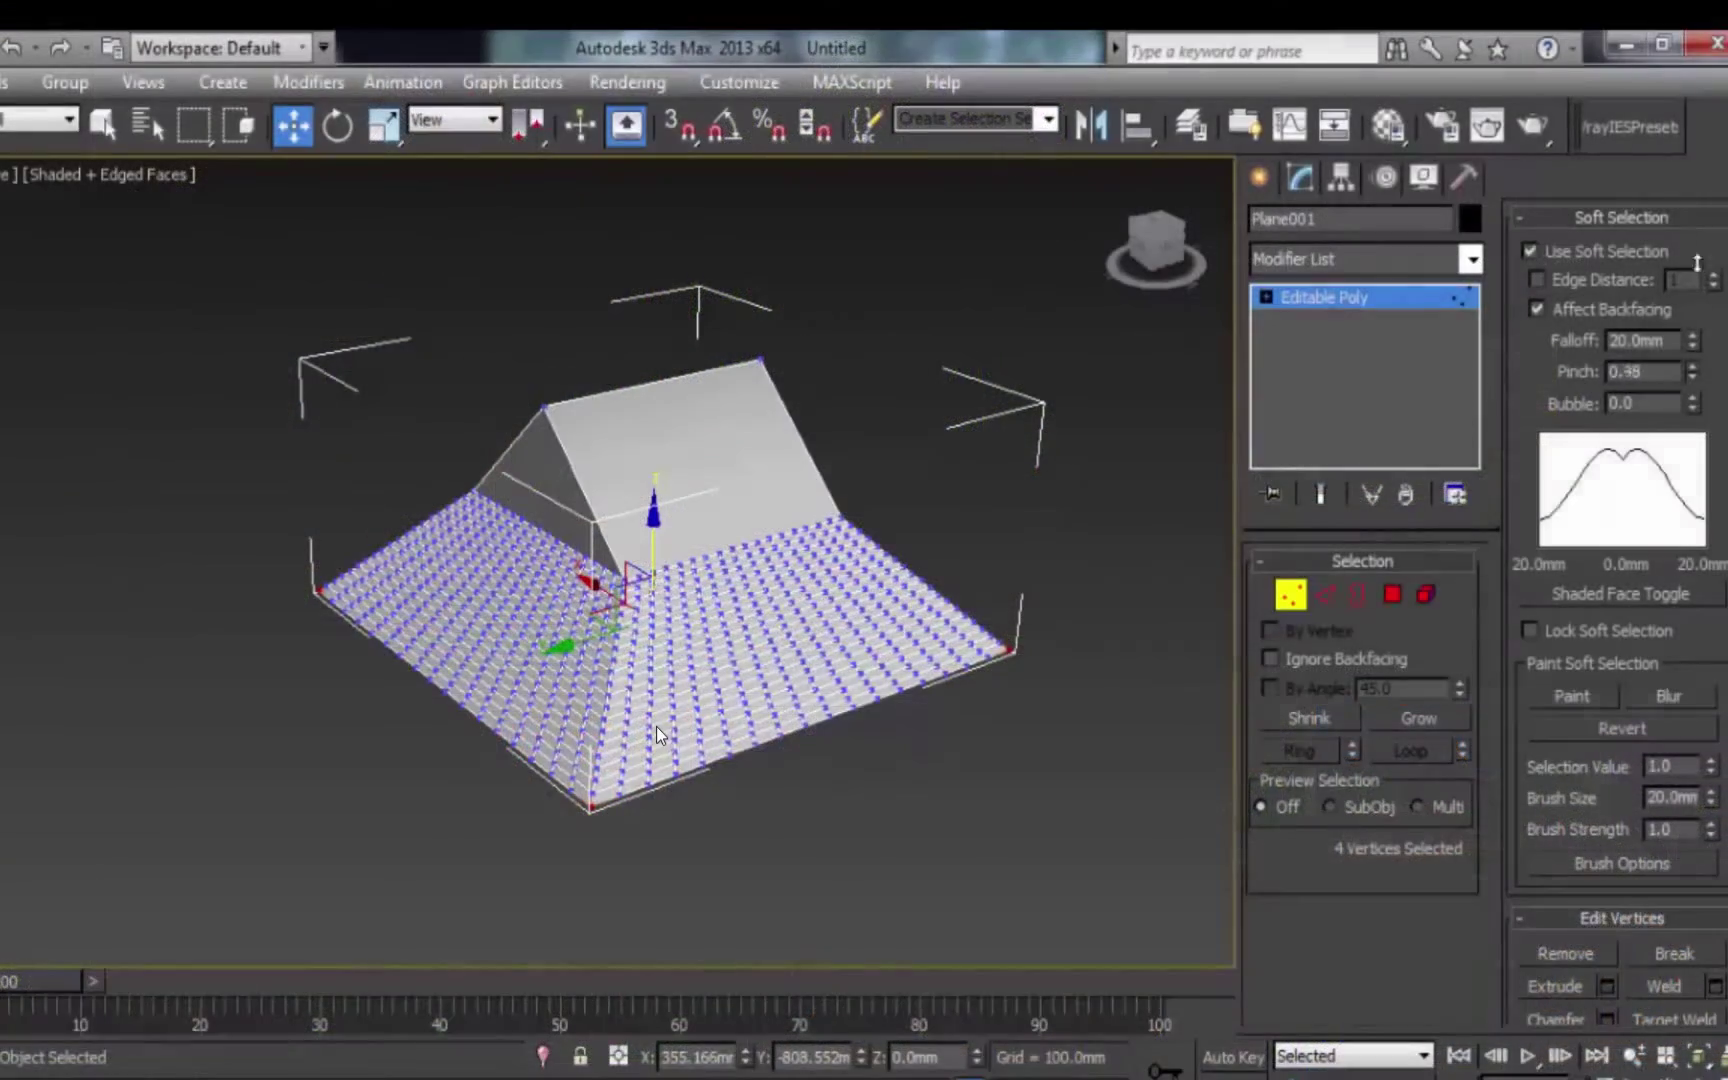
Step: In 3ds Max, set the soft selection pinch to 0.92 and falloff to 2450 mm for the four selected roof corner vertices
drag(1697, 263, 1671, 227)
middle_drag(1112, 676, 829, 655)
scroll(829, 655, up, 4)
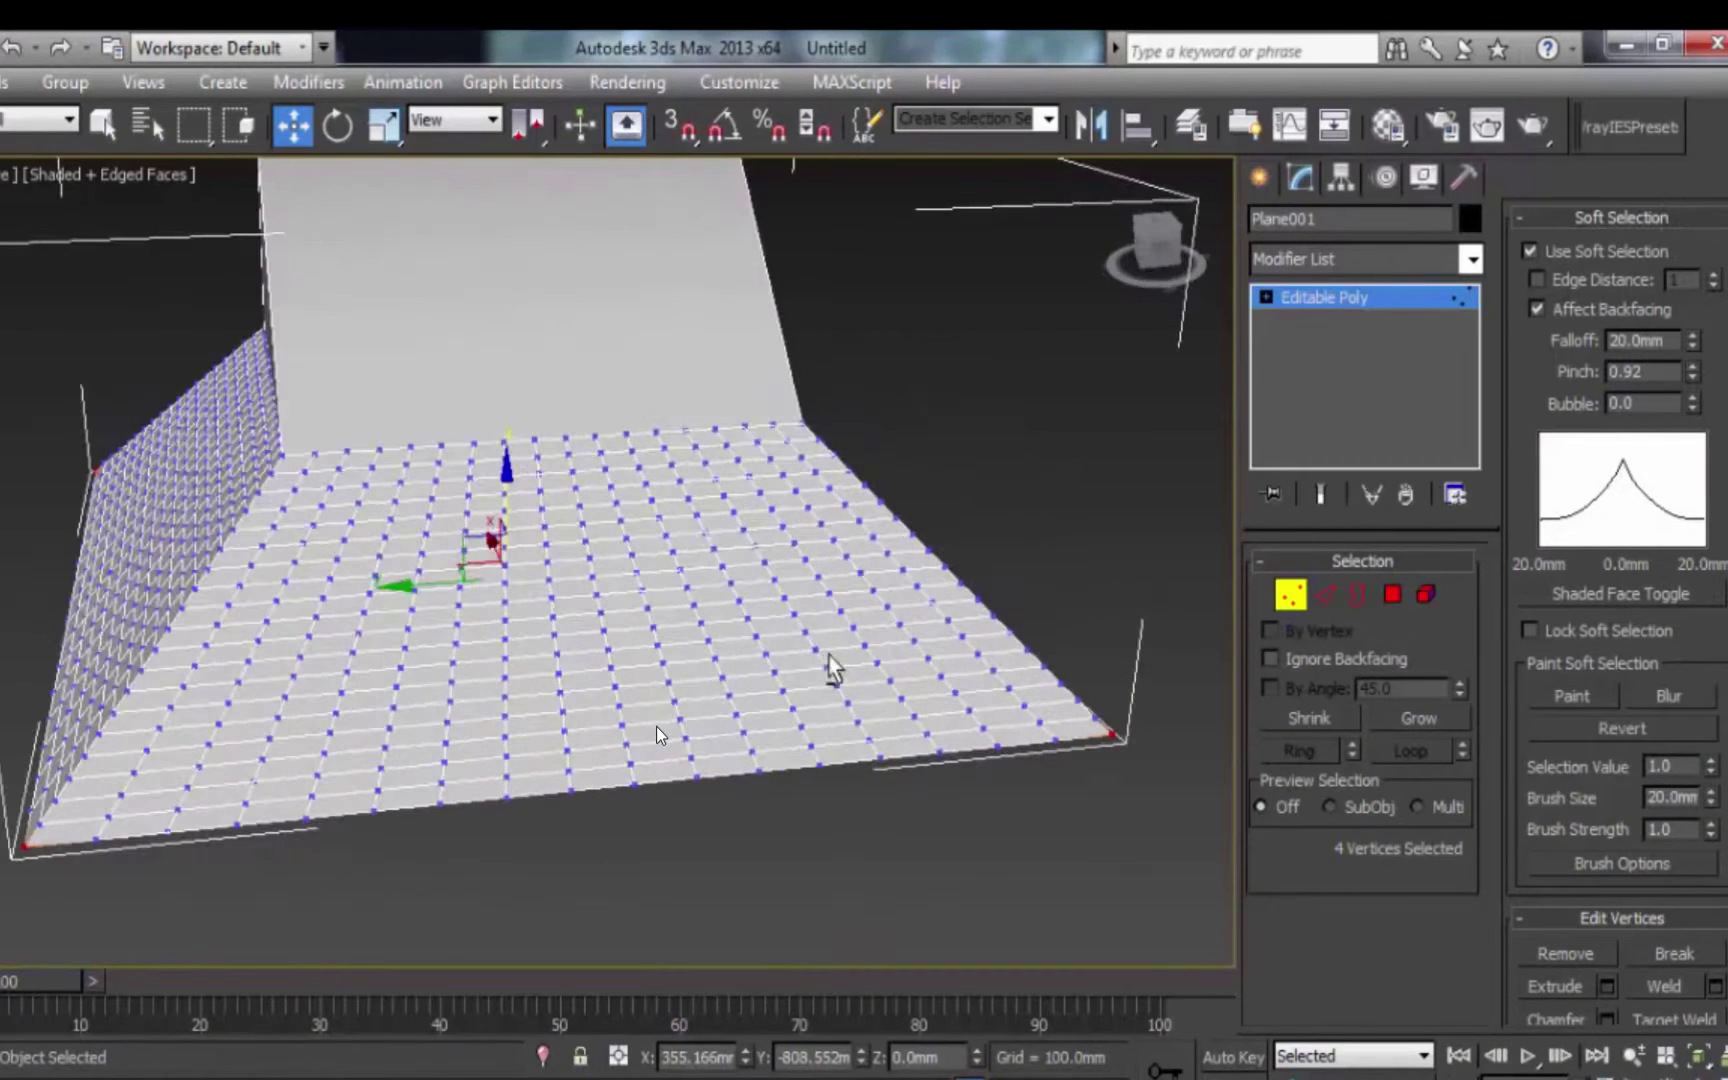
text(1000)
key(Return)
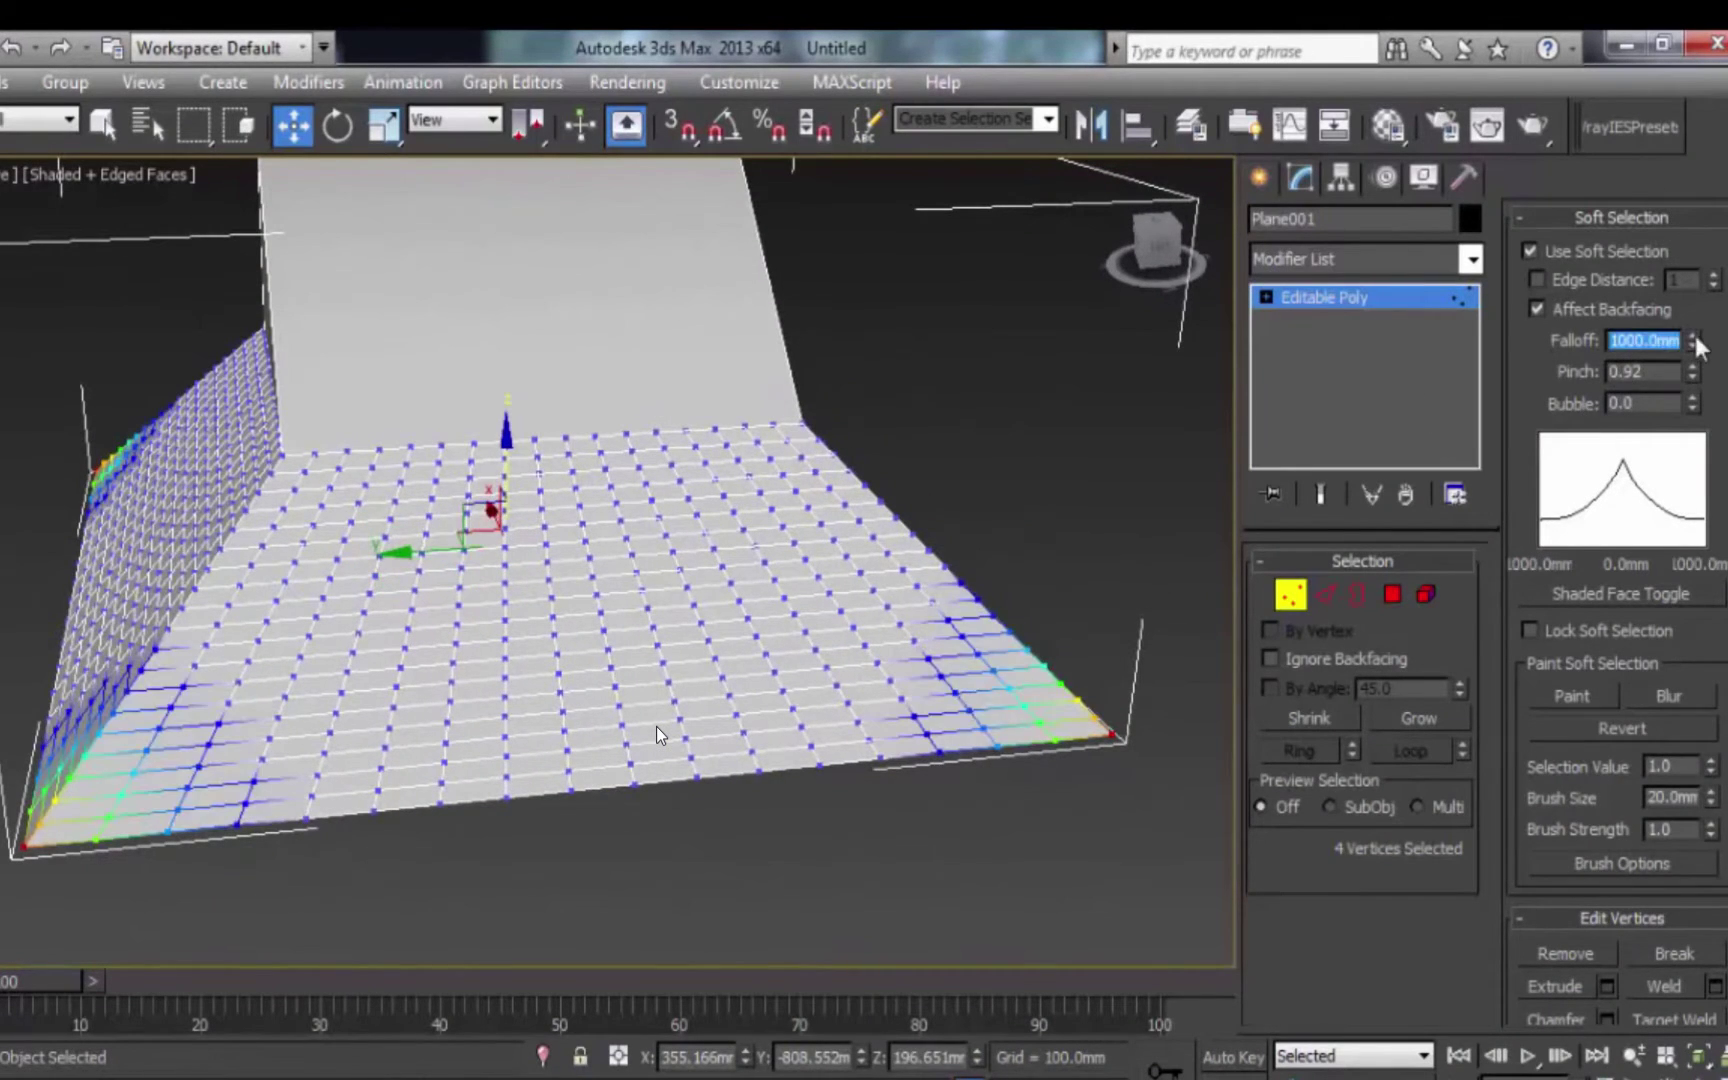
drag(1693, 338, 1683, 121)
Step: Raise the four soft-selected roof corners to about Z 700 mm so the eaves curve upward
alt+middle_drag(829, 586, 805, 818)
drag(578, 434, 594, 249)
alt+middle_drag(681, 663, 648, 663)
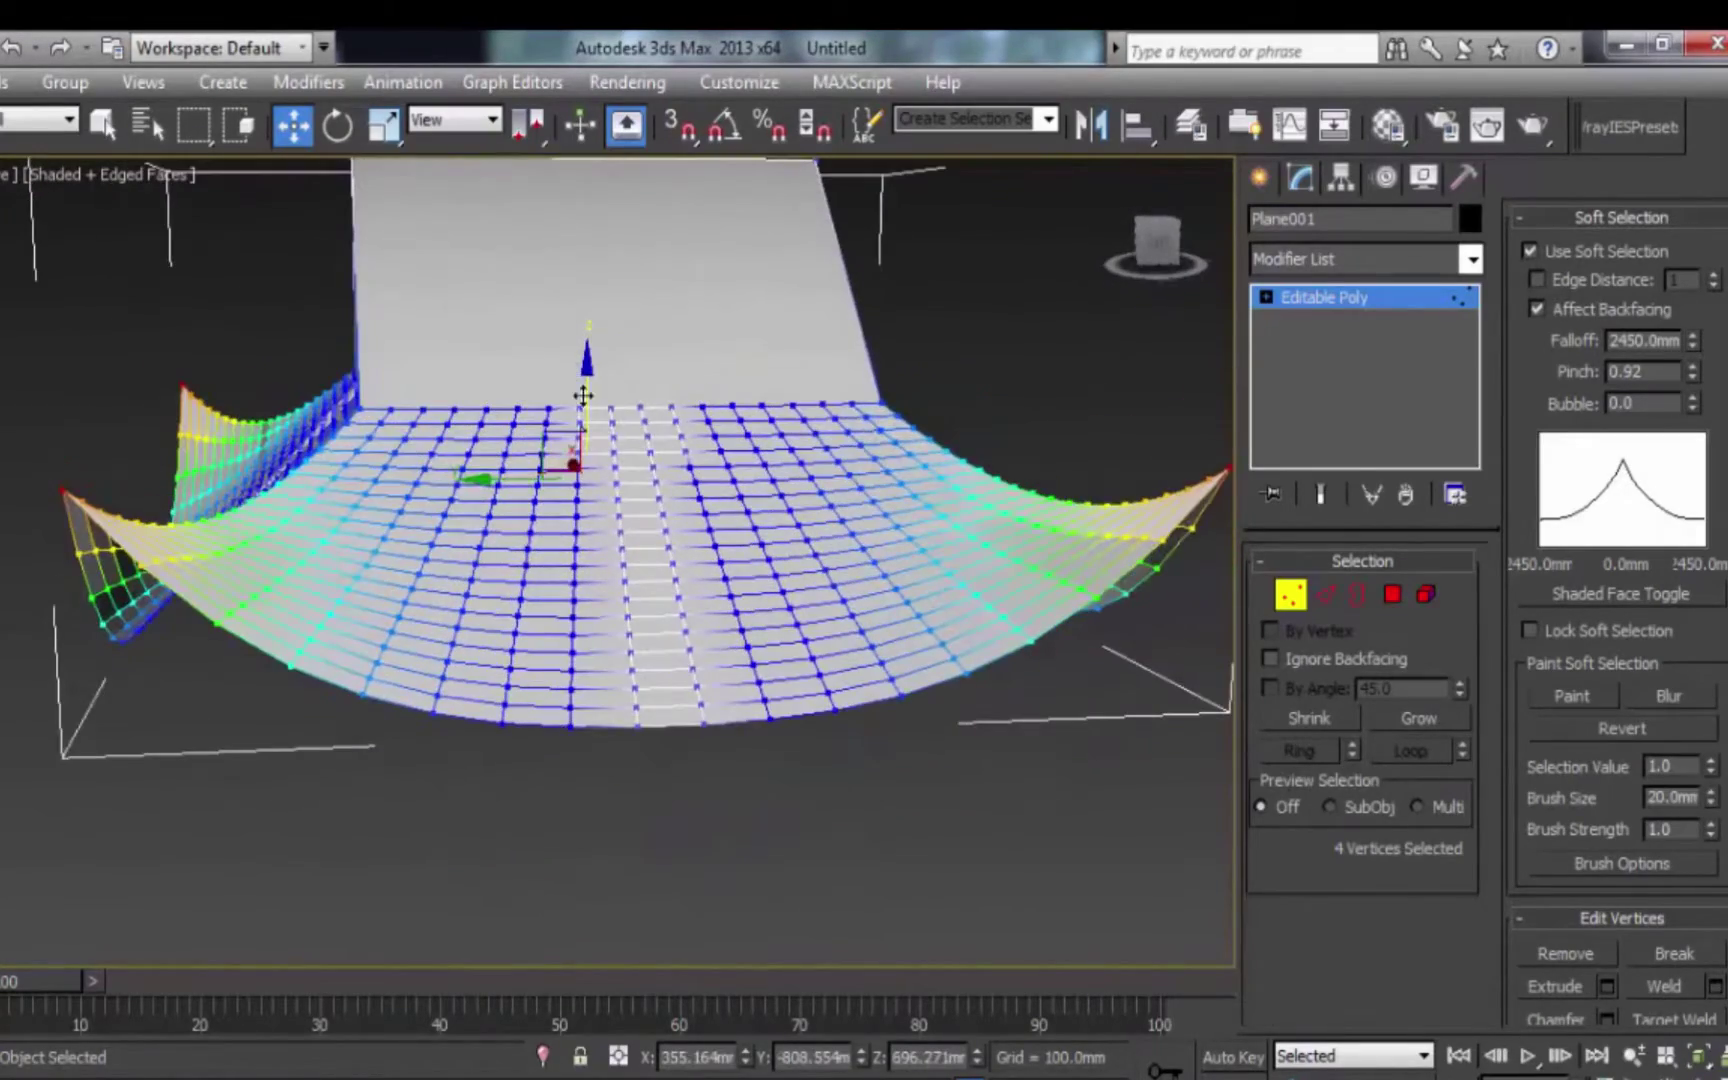
drag(584, 397, 584, 387)
alt+middle_drag(649, 607, 470, 600)
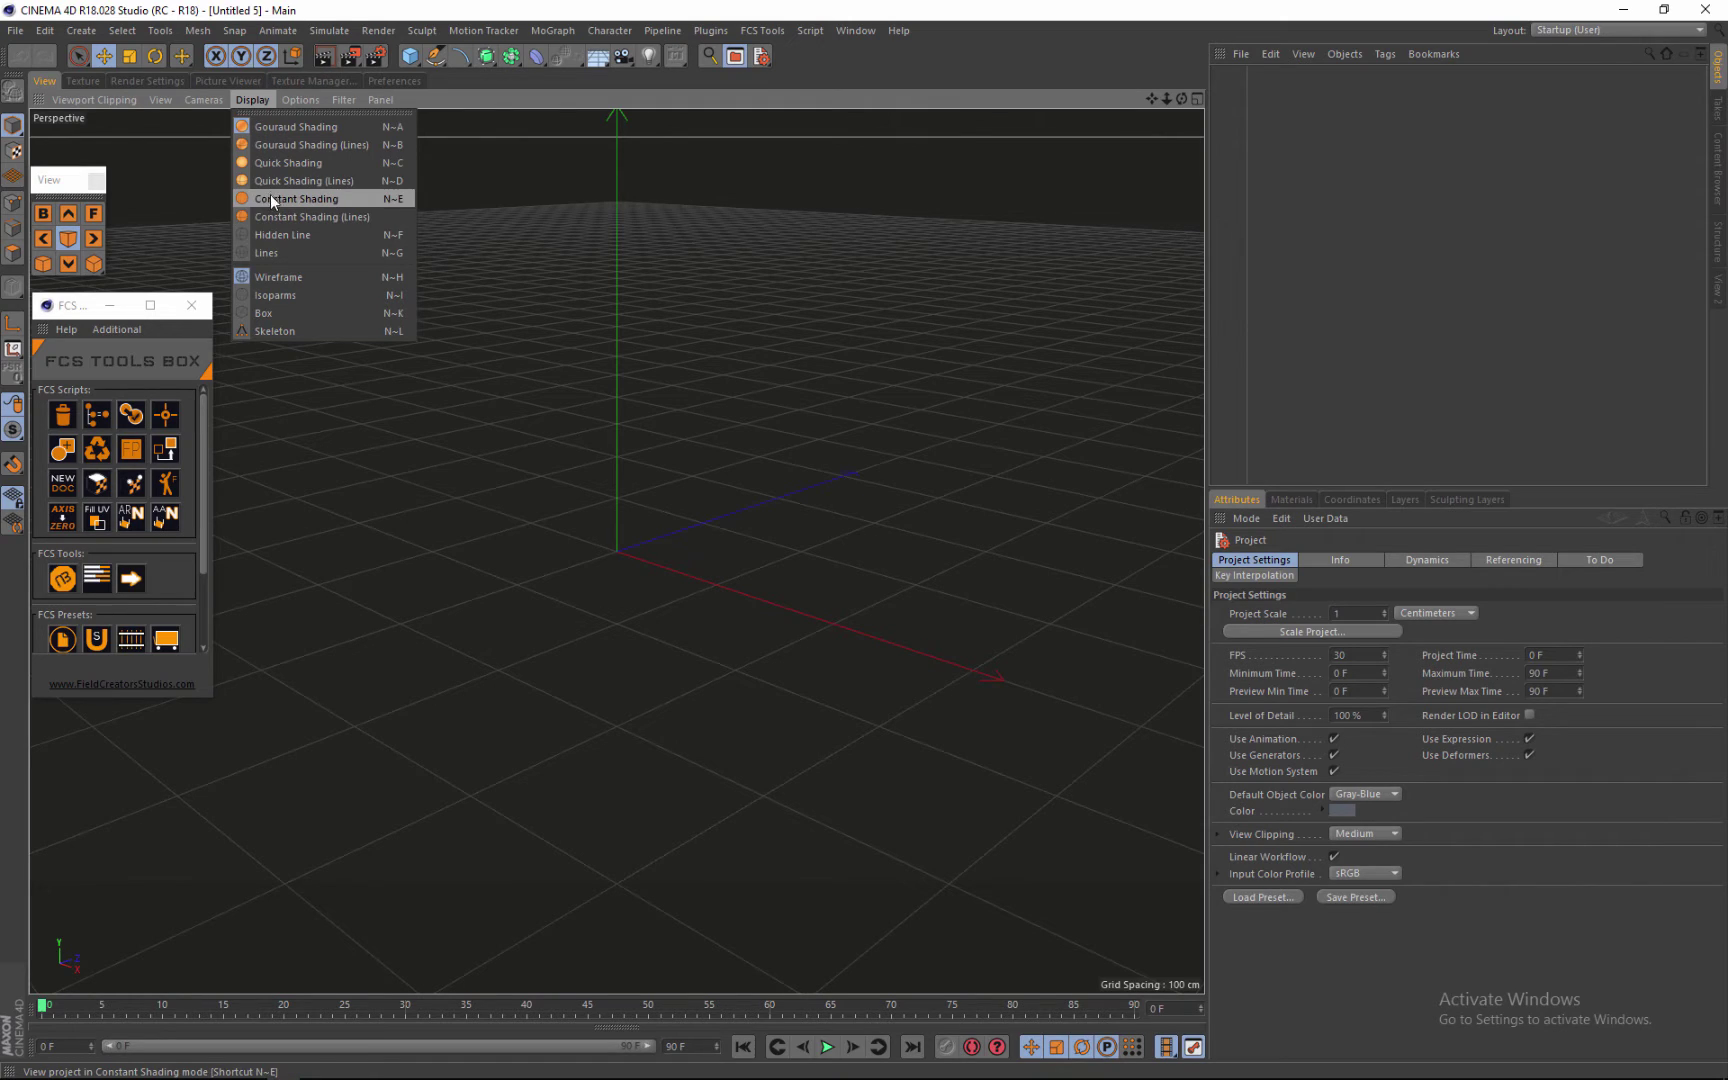
Step: In Cinema 4D, set the viewport display to Quick Shading (Lines) and add a plane with 1 width segment and 1 height segment
click(322, 184)
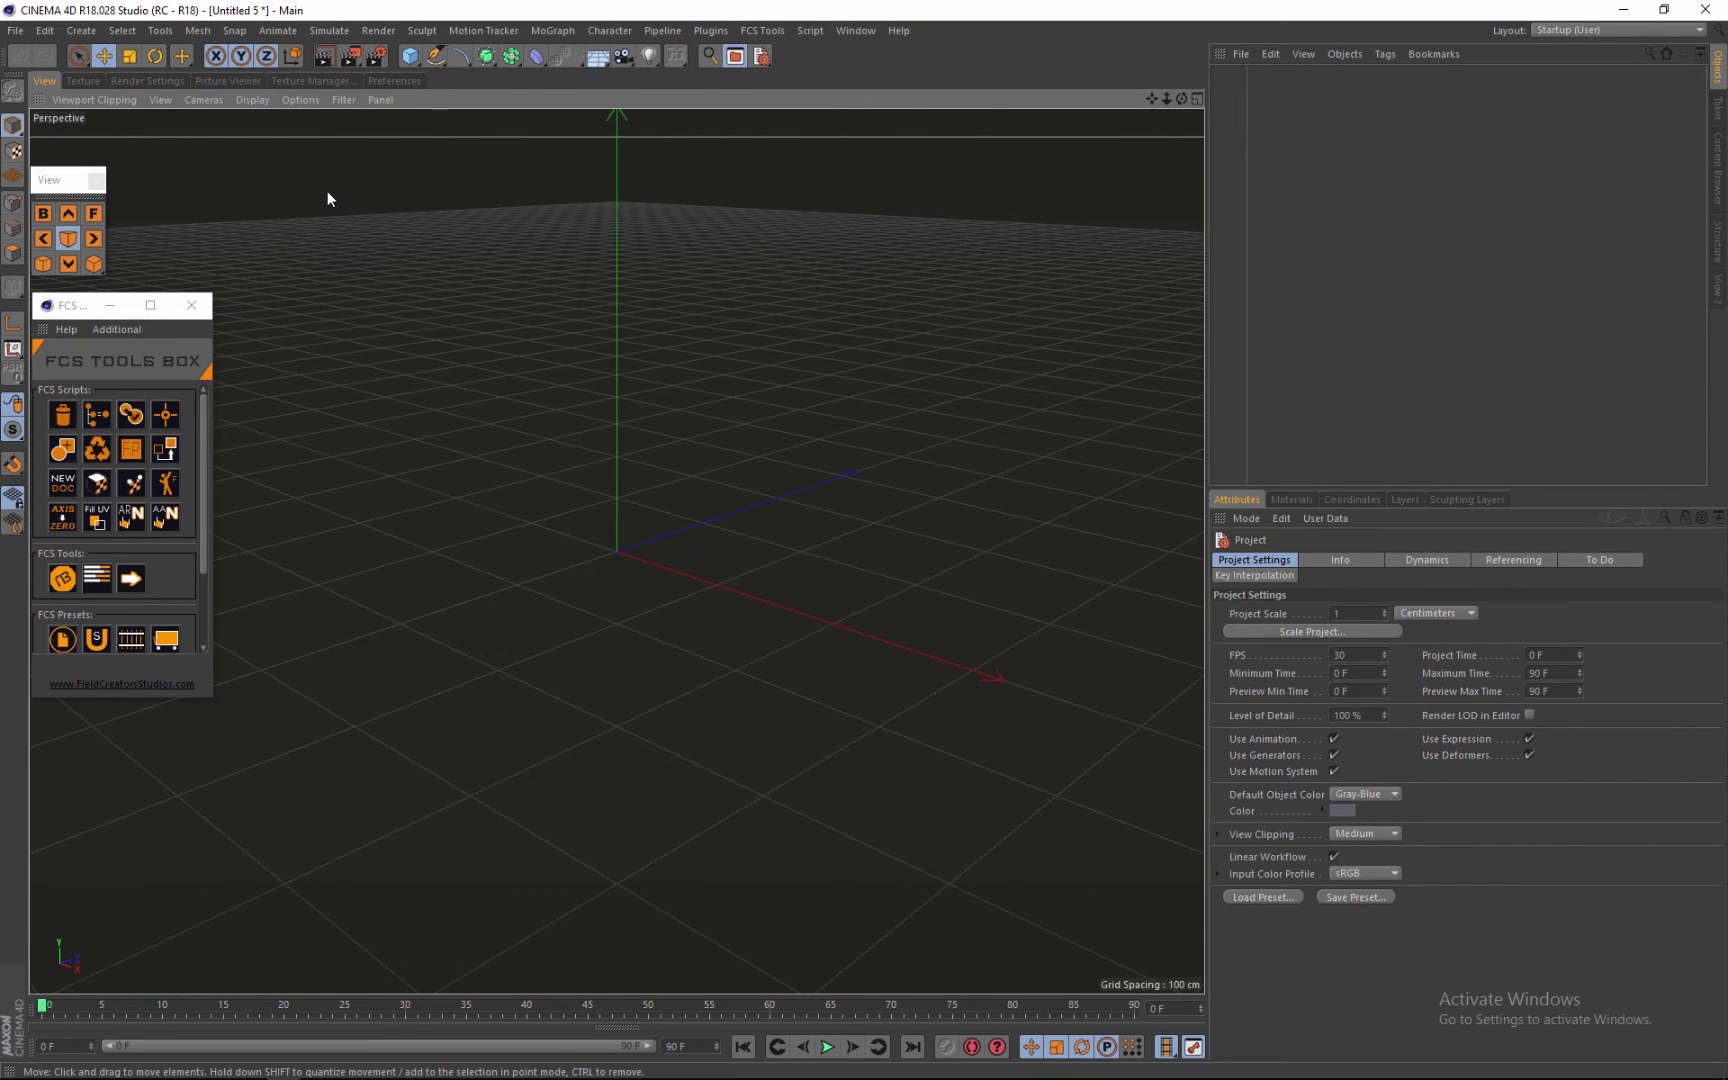
click(410, 57)
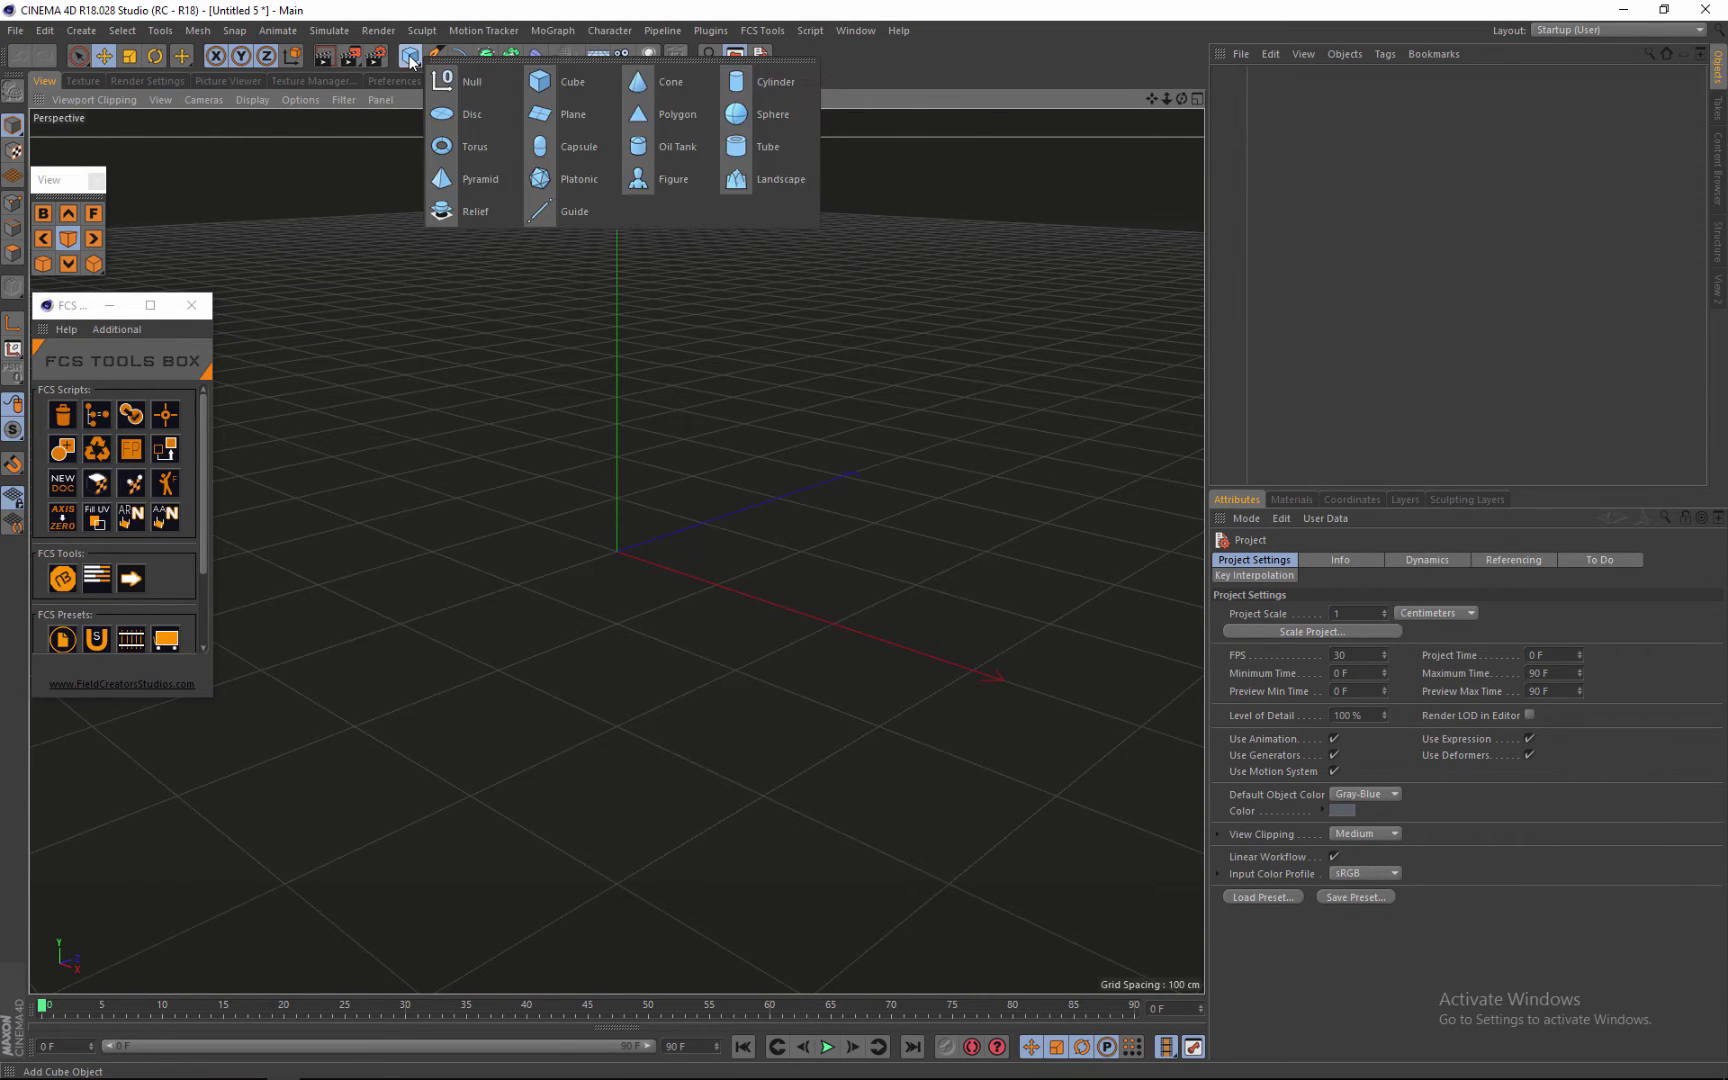
click(569, 121)
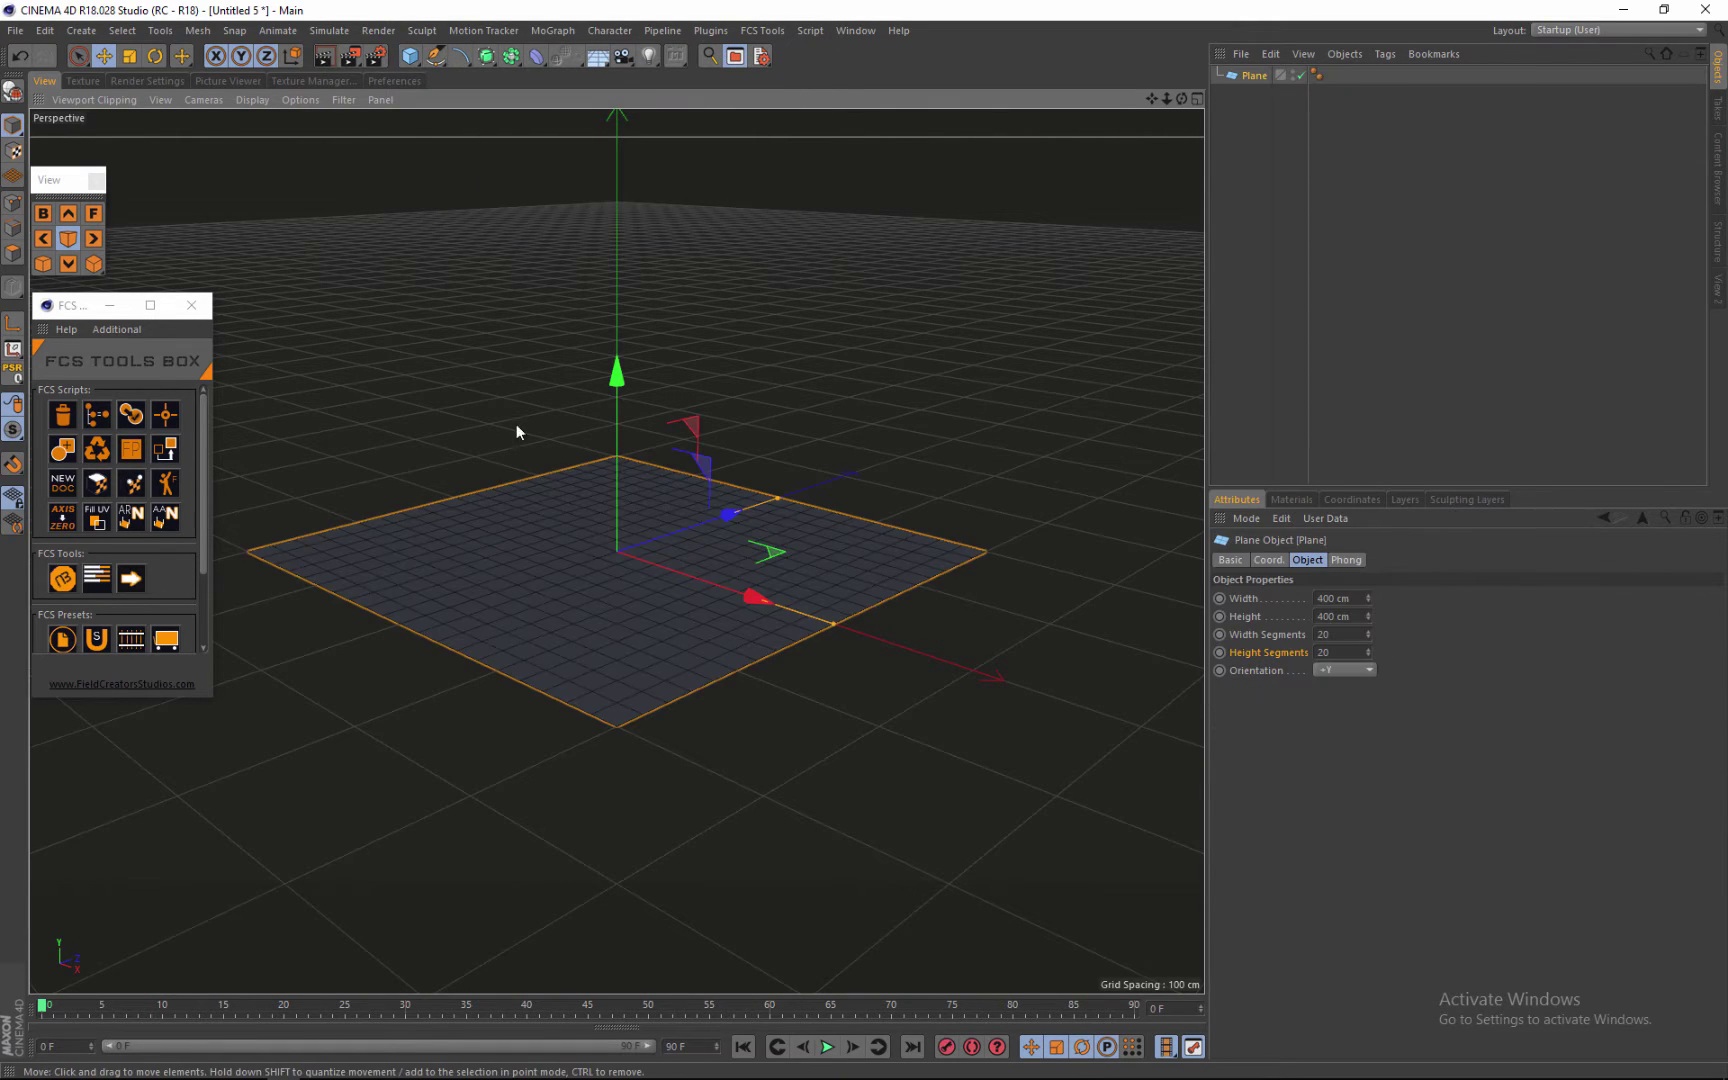
alt+right_drag(644, 575, 816, 466)
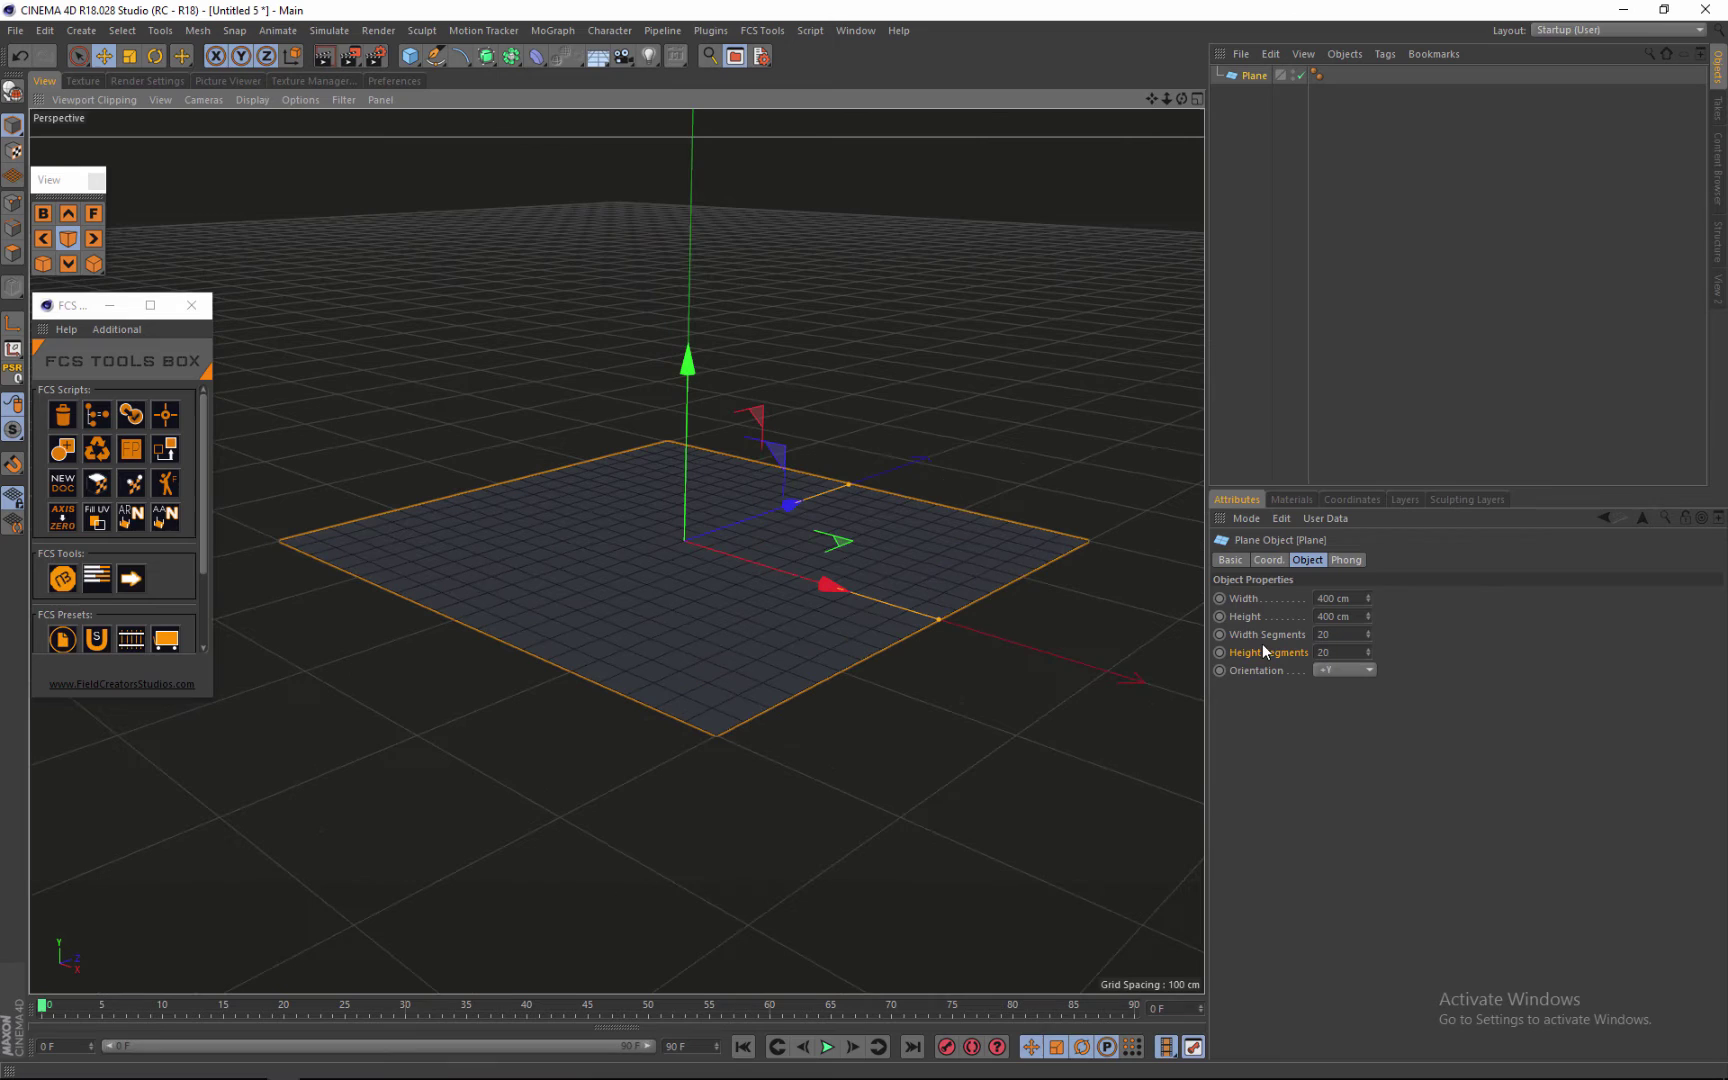
double_click(1330, 634)
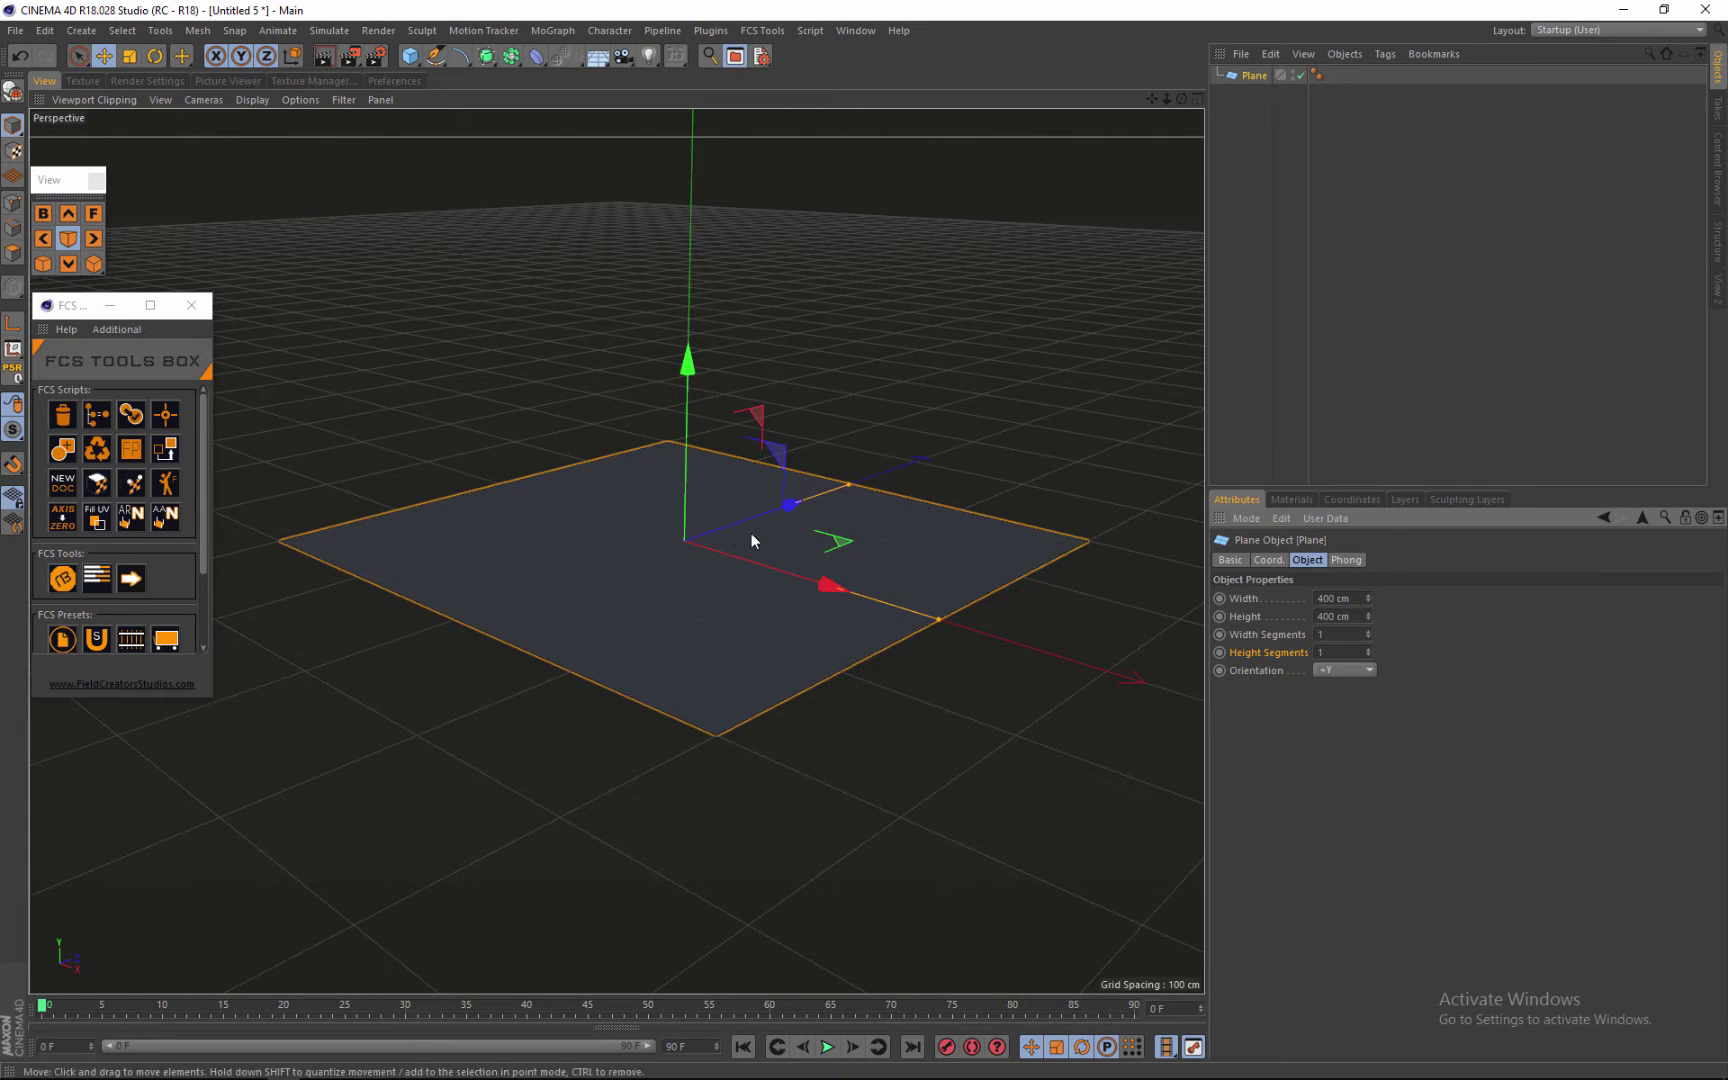
Step: Make the plane editable and select its single polygon in polygon mode
scroll(935, 358, up, 2)
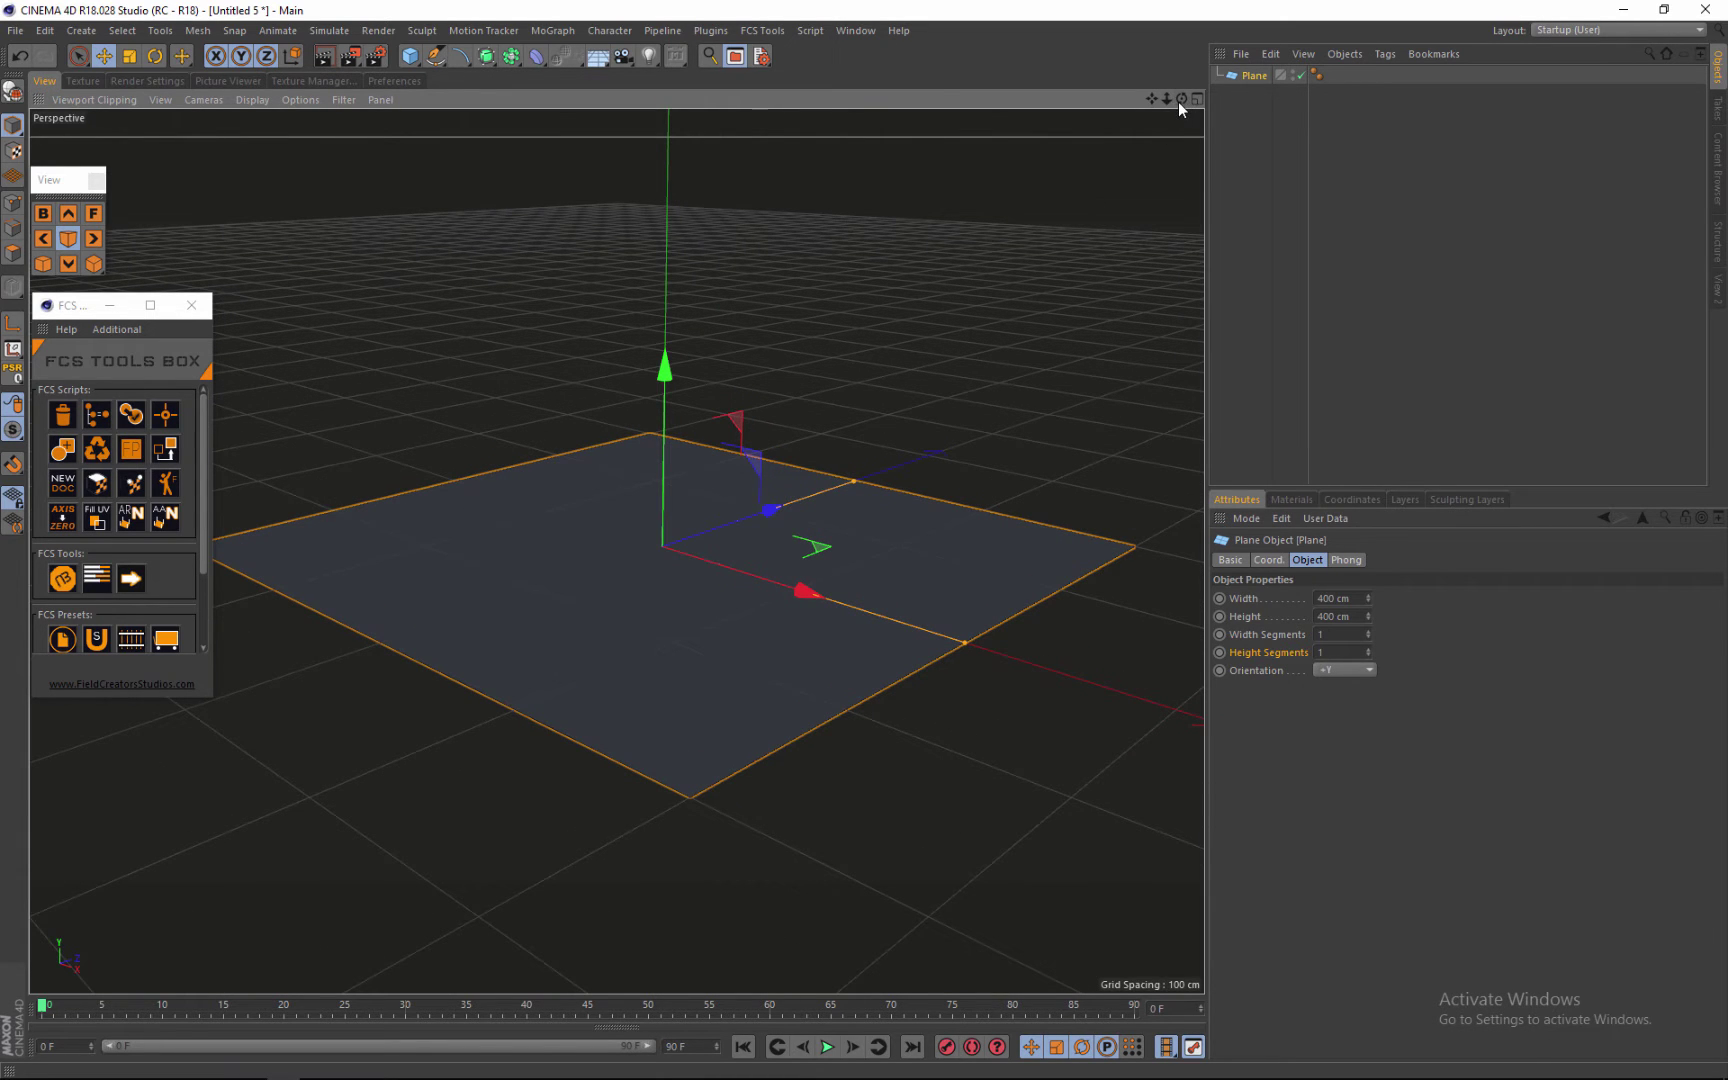
scroll(865, 535, up, 2)
scroll(735, 460, down, 4)
scroll(590, 588, up, 1)
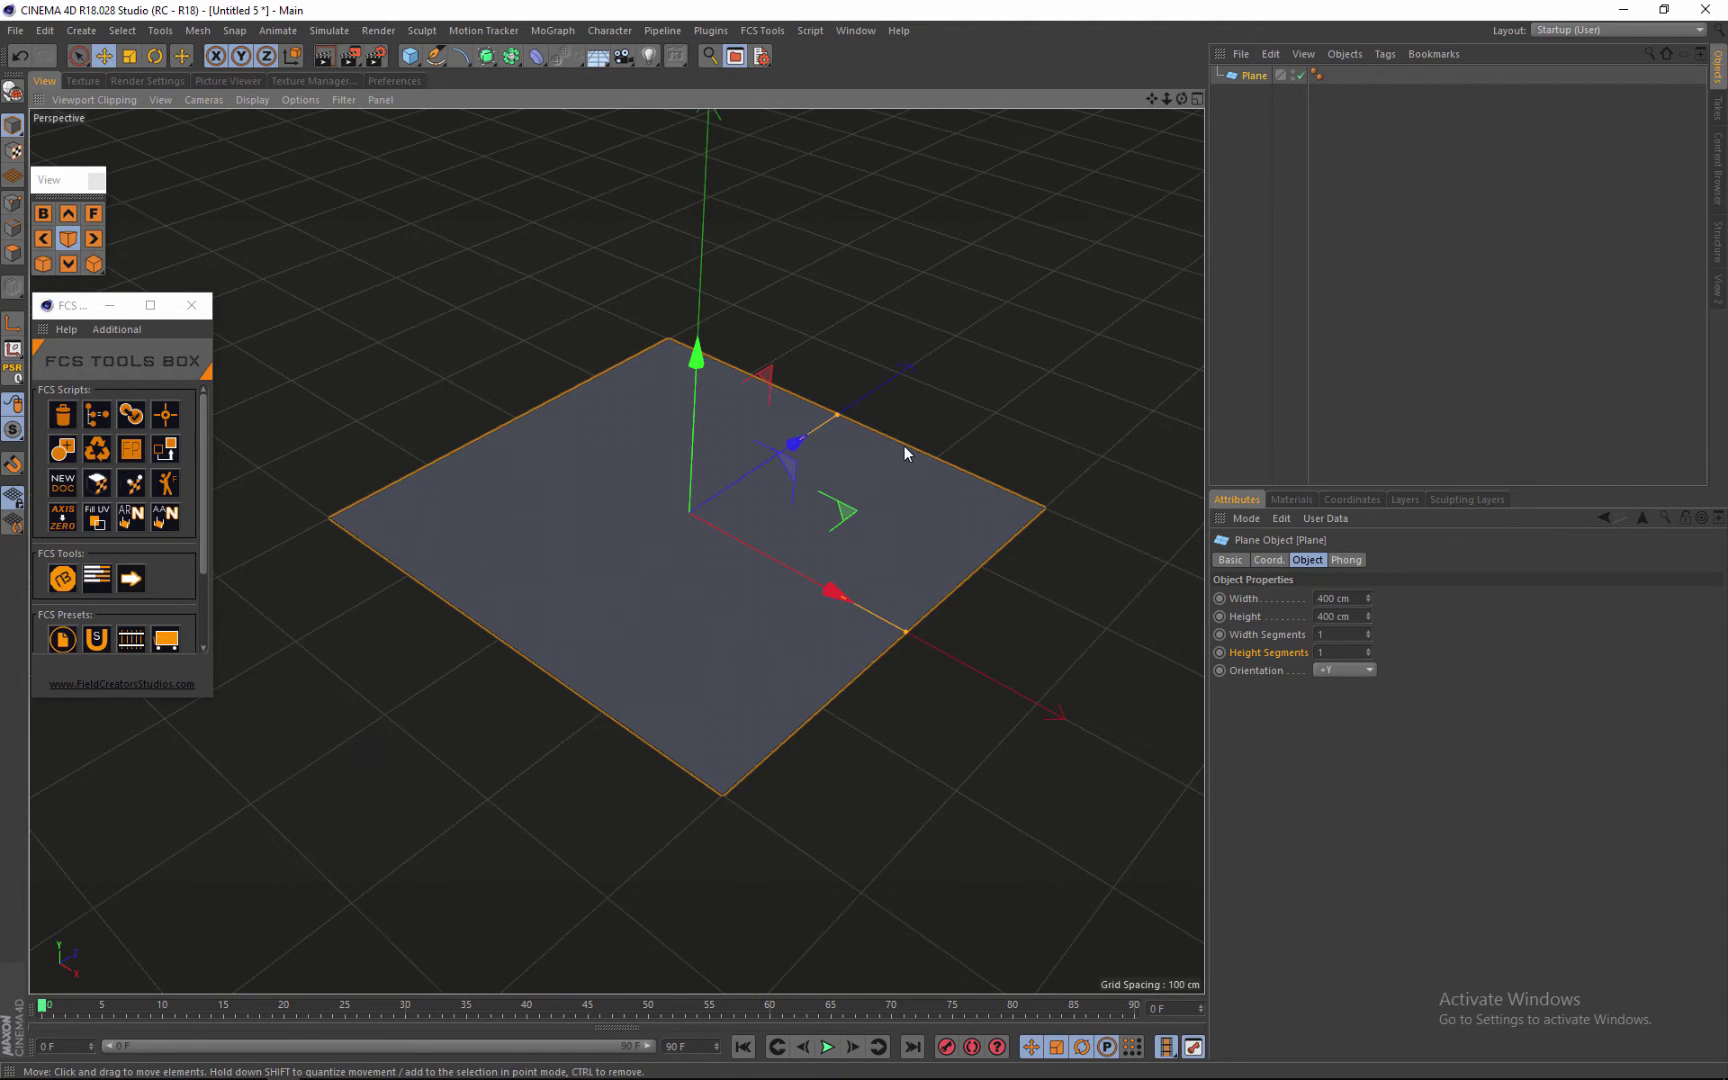
scroll(906, 455, up, 1)
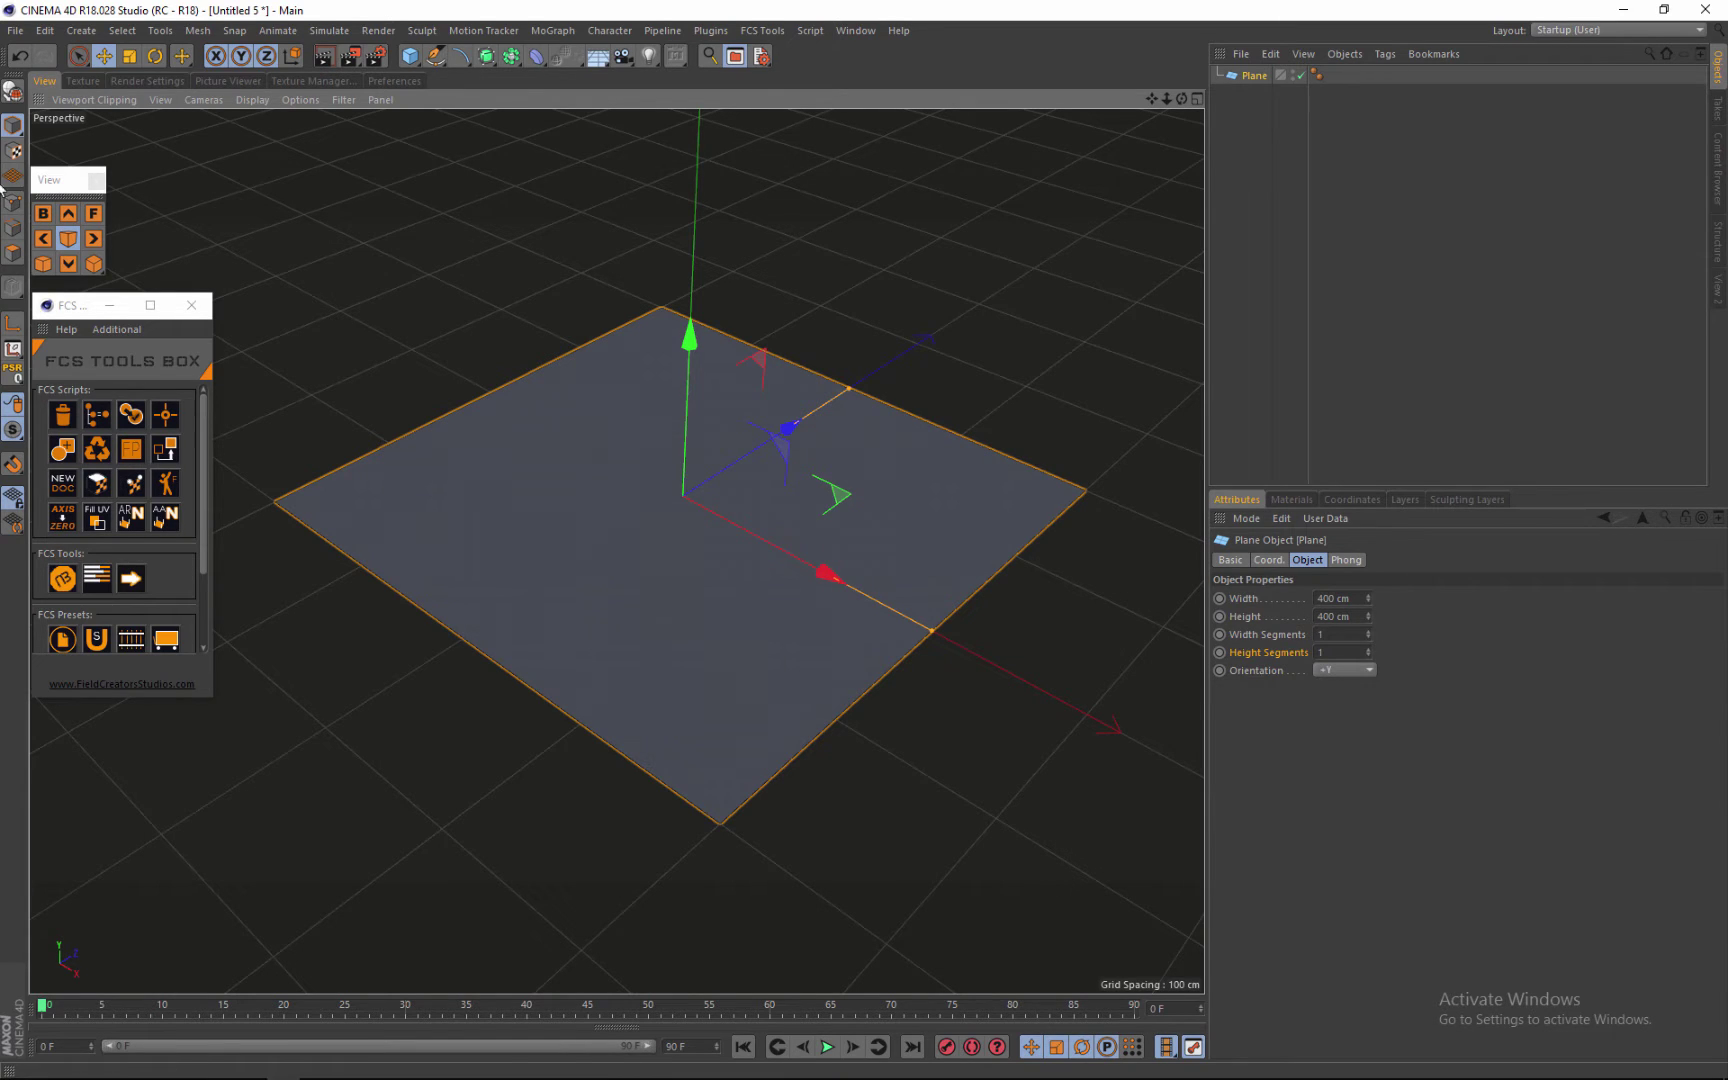
click(10, 258)
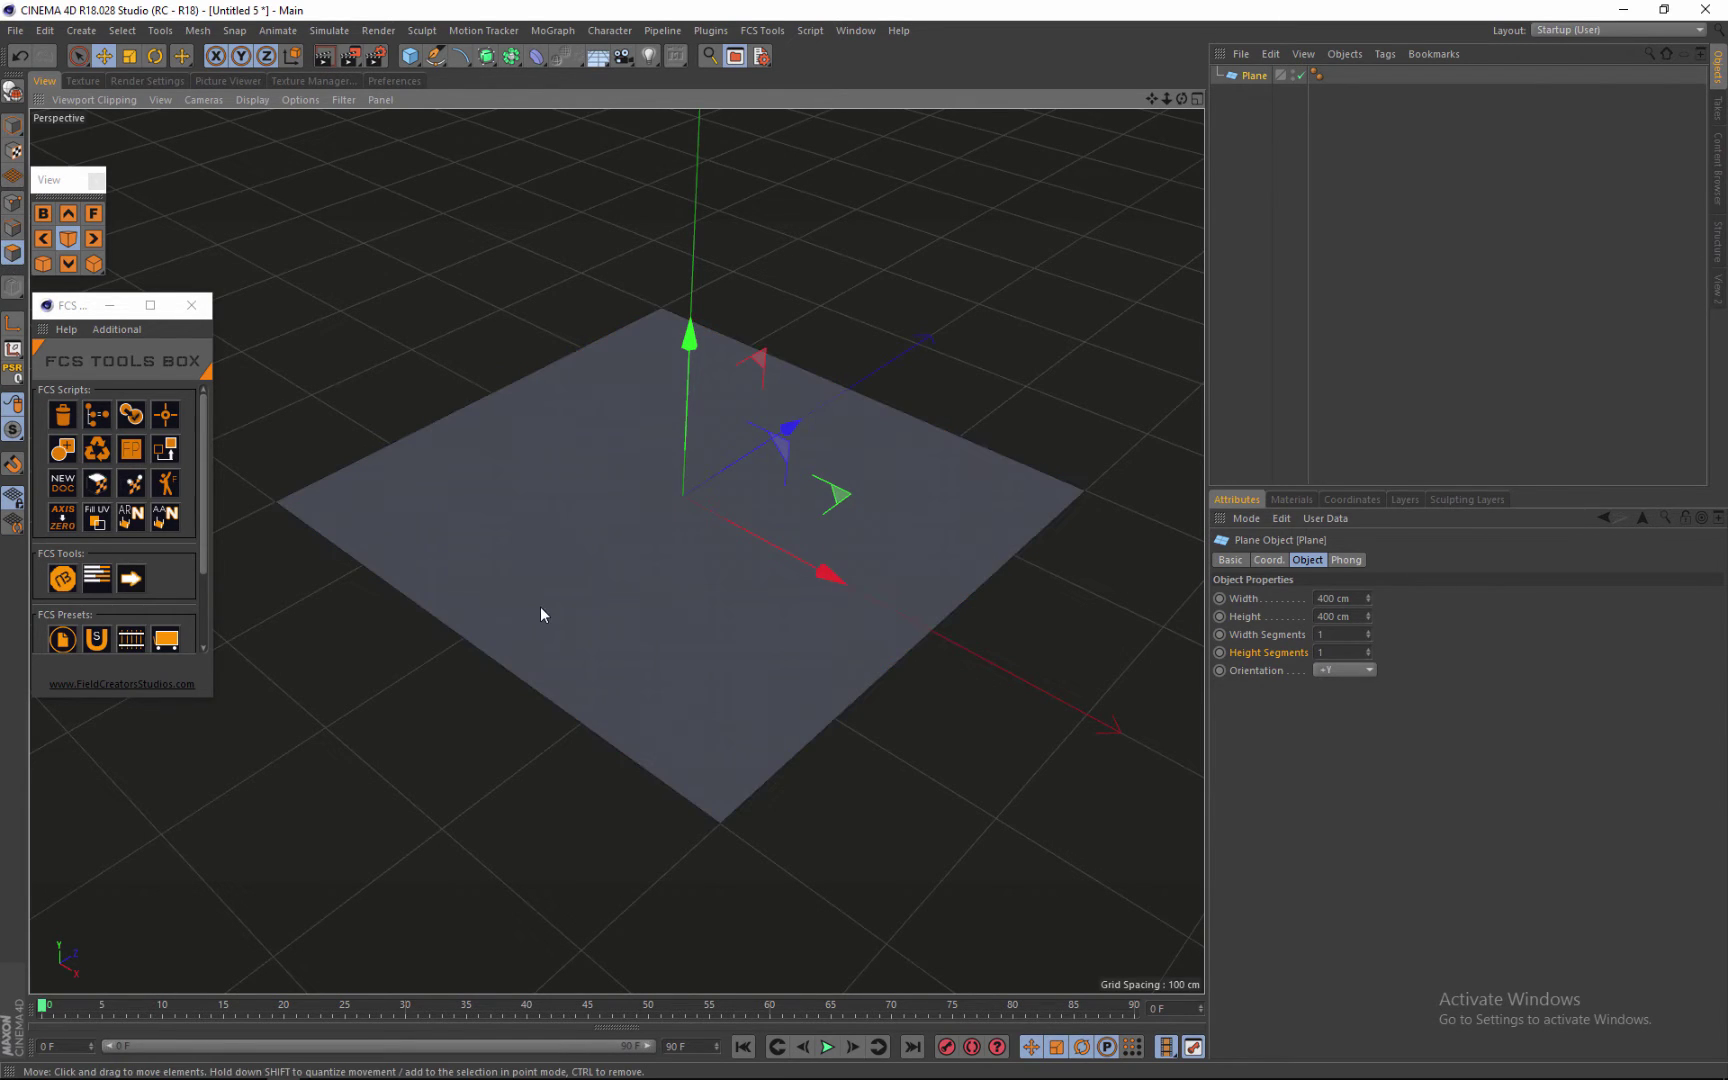
click(20, 91)
click(617, 501)
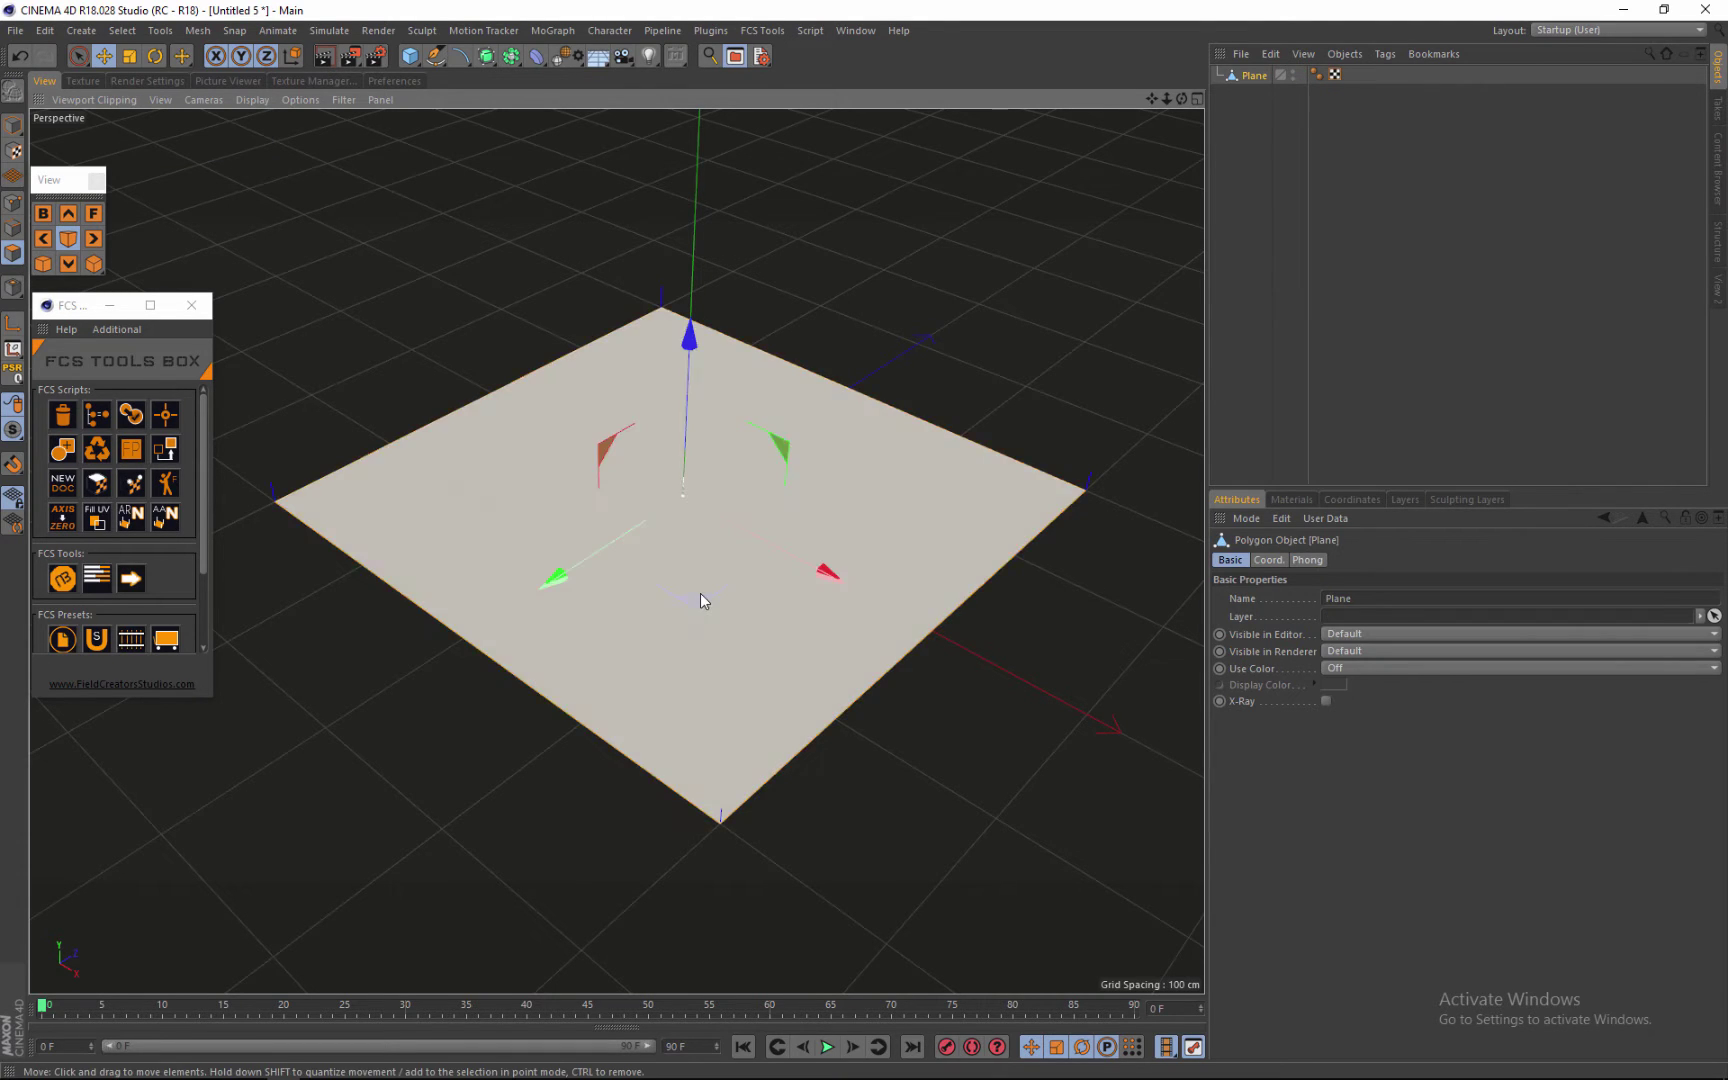
click(707, 821)
Step: Apply Extrude Inner to the selected polygon with an offset of 100 cm
right_click(725, 682)
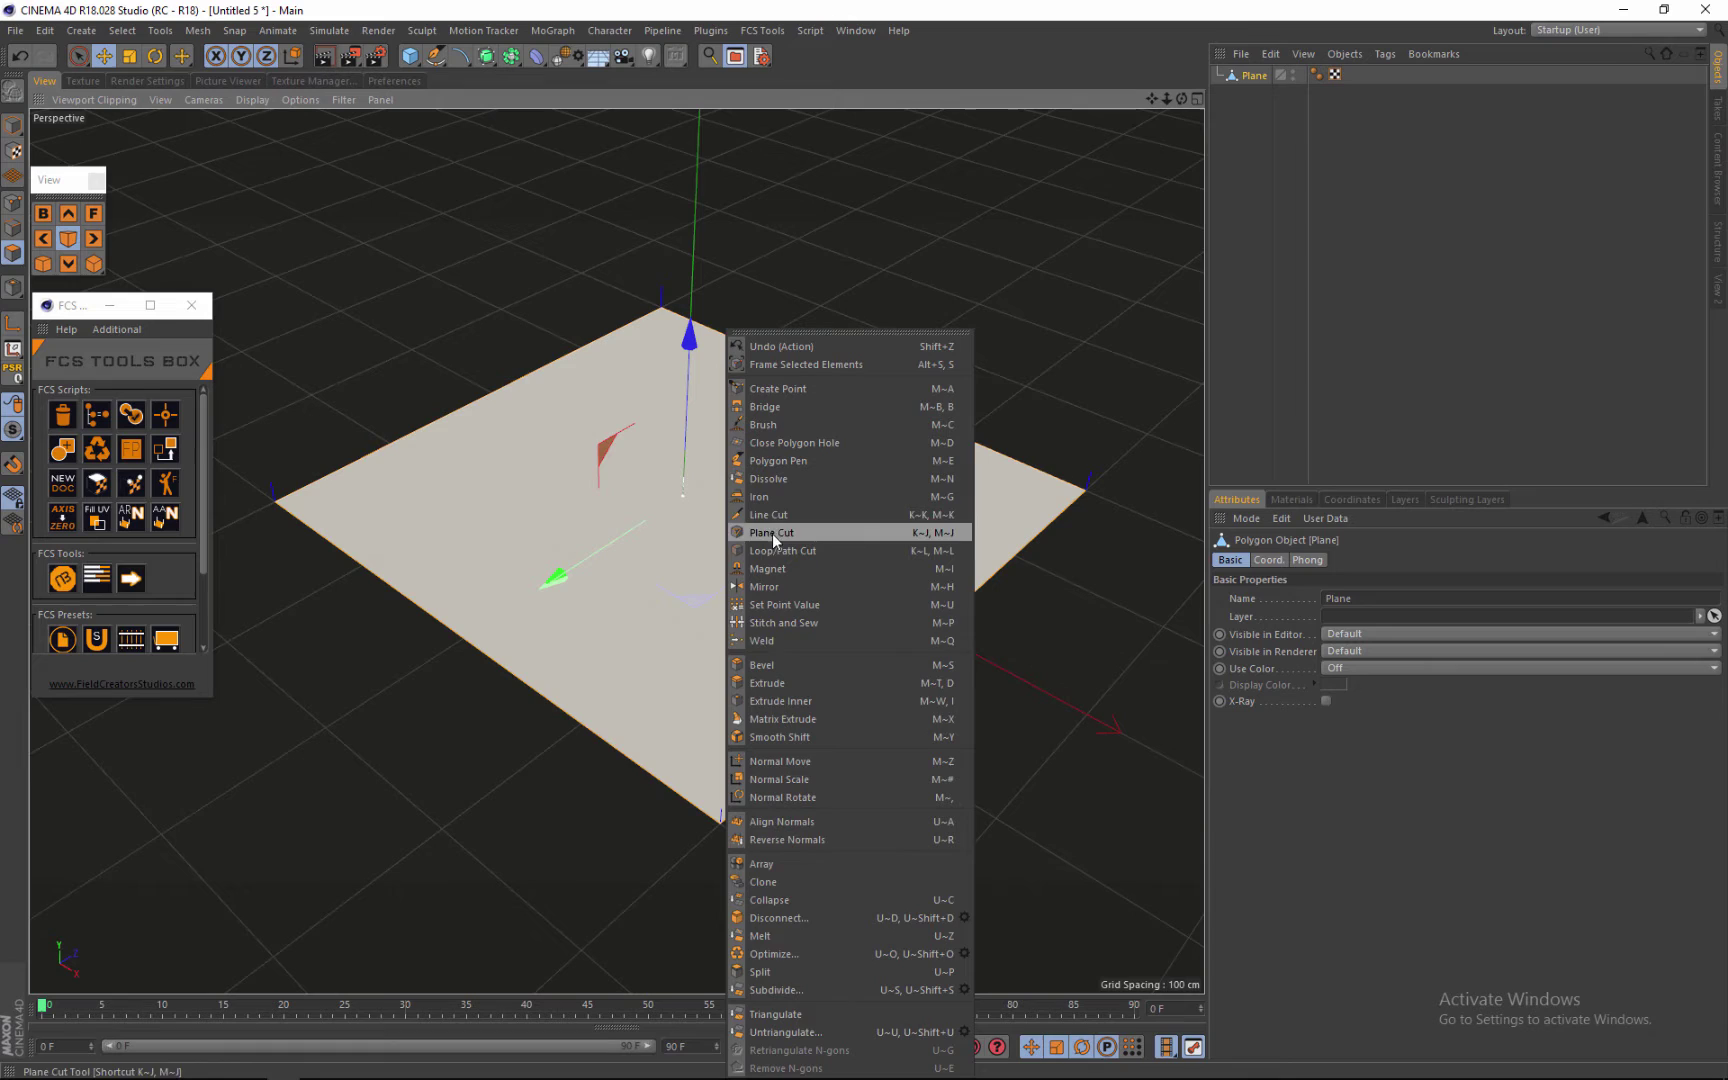
click(783, 700)
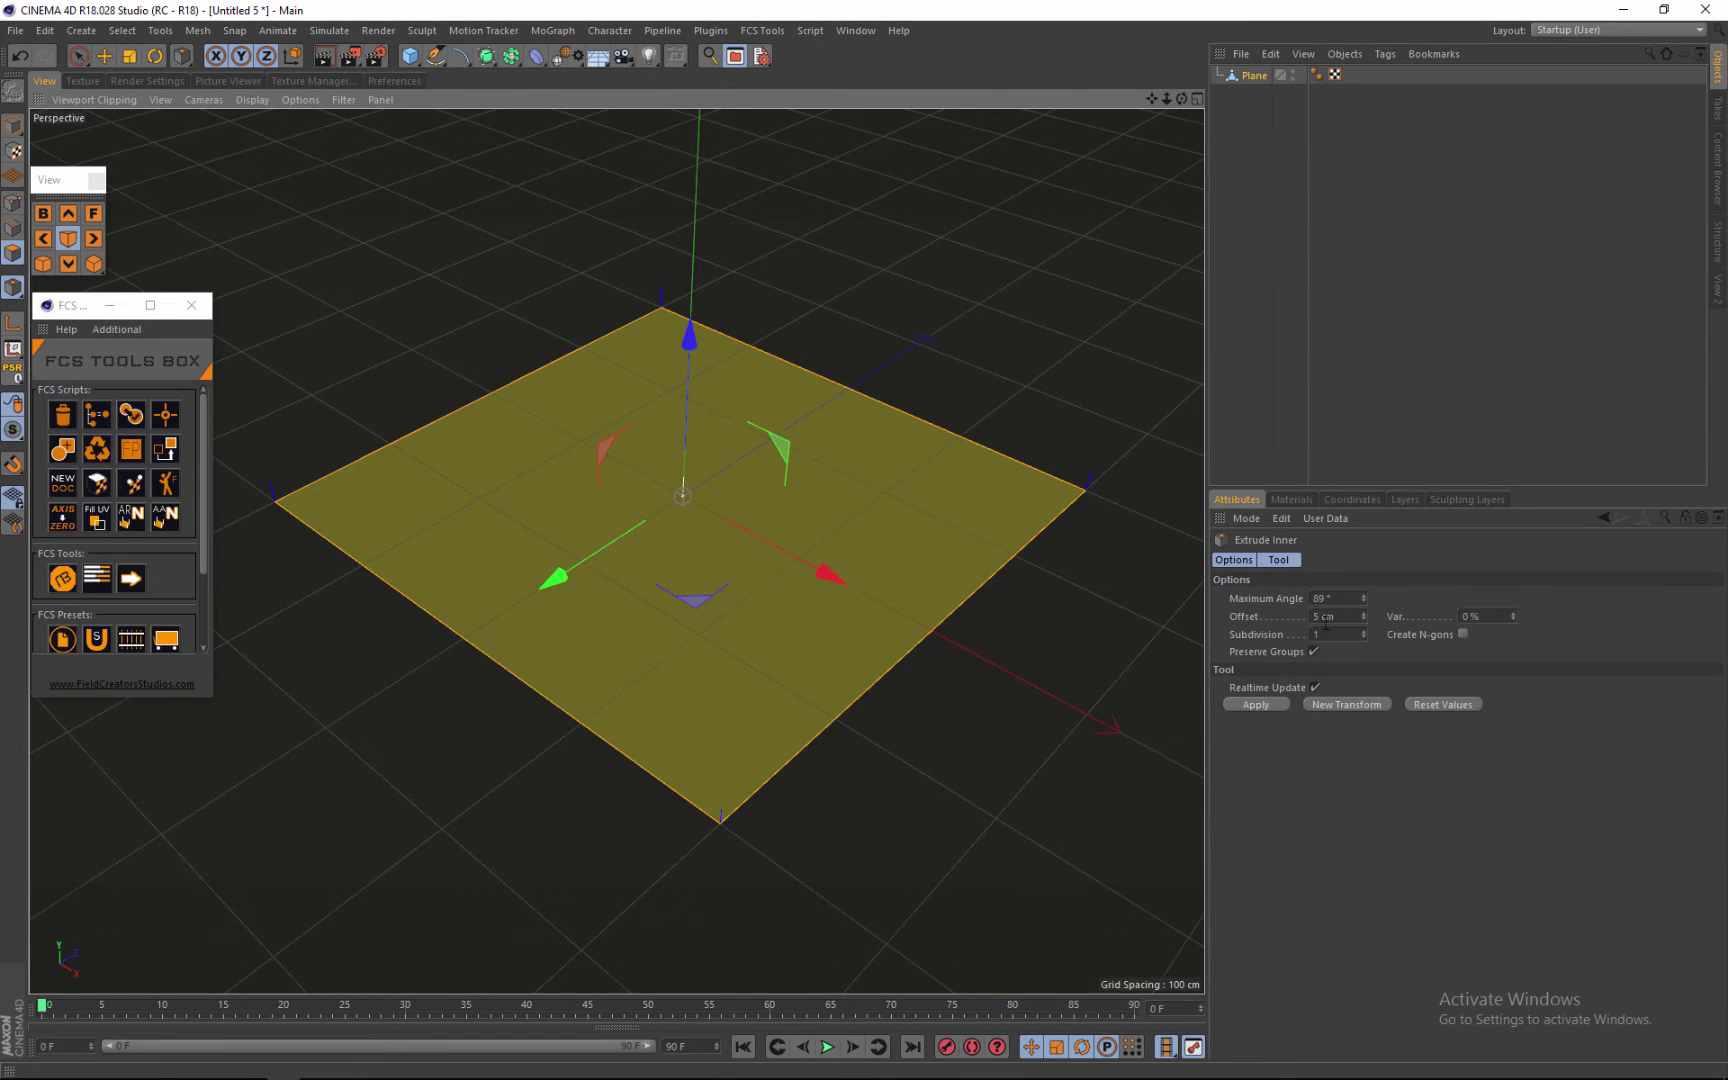
double_click(1320, 614)
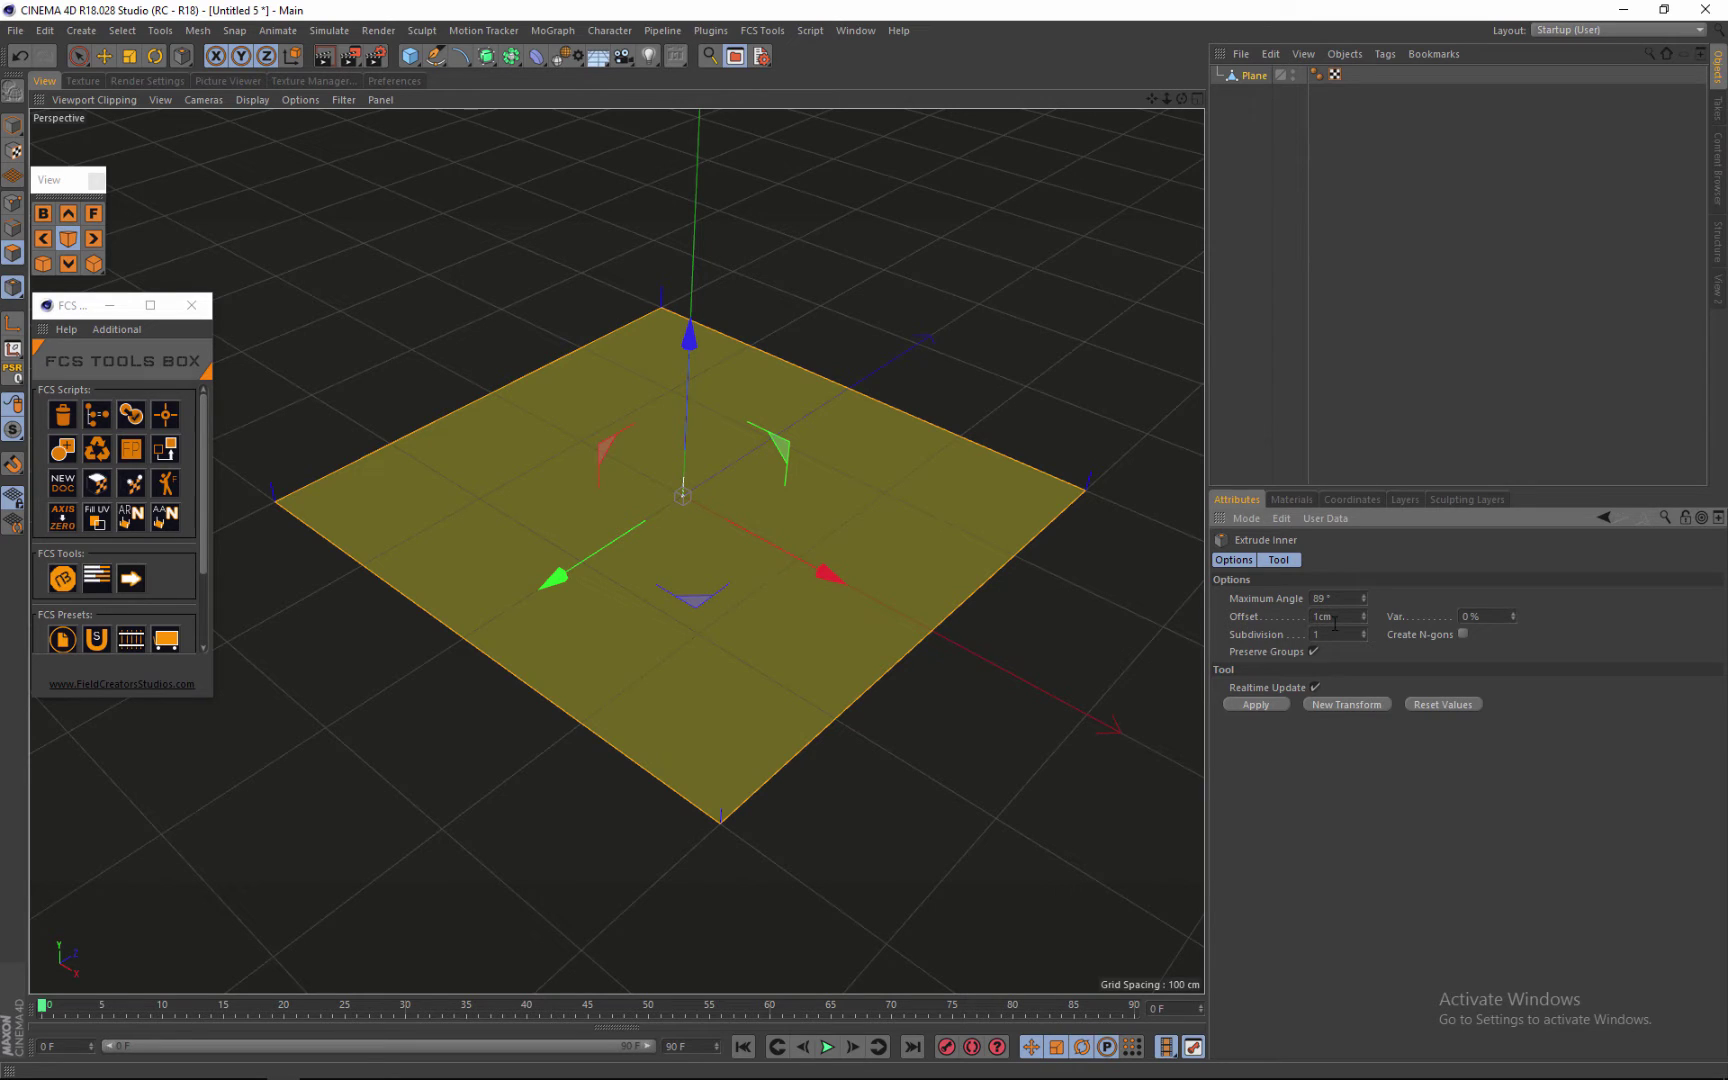
click(1264, 703)
Step: Scale the inner polygon along the X axis to about 155 cm
scroll(619, 408, up, 3)
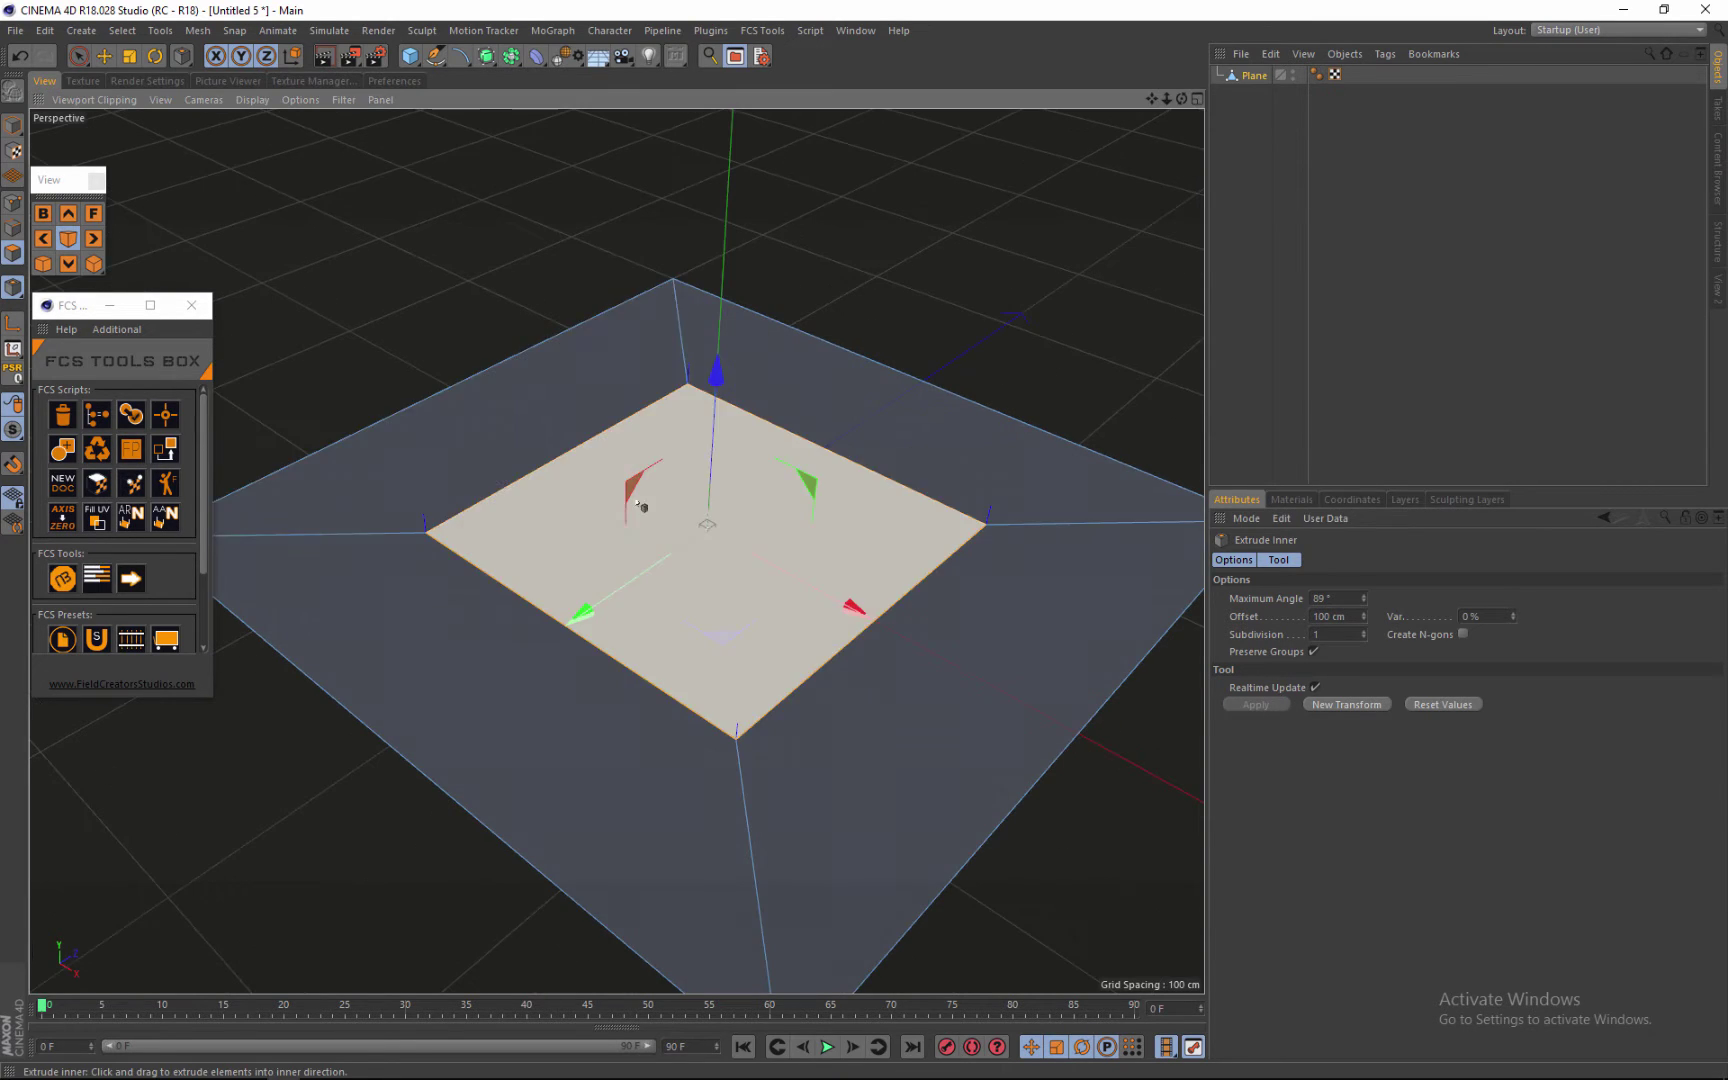
scroll(640, 505, down, 3)
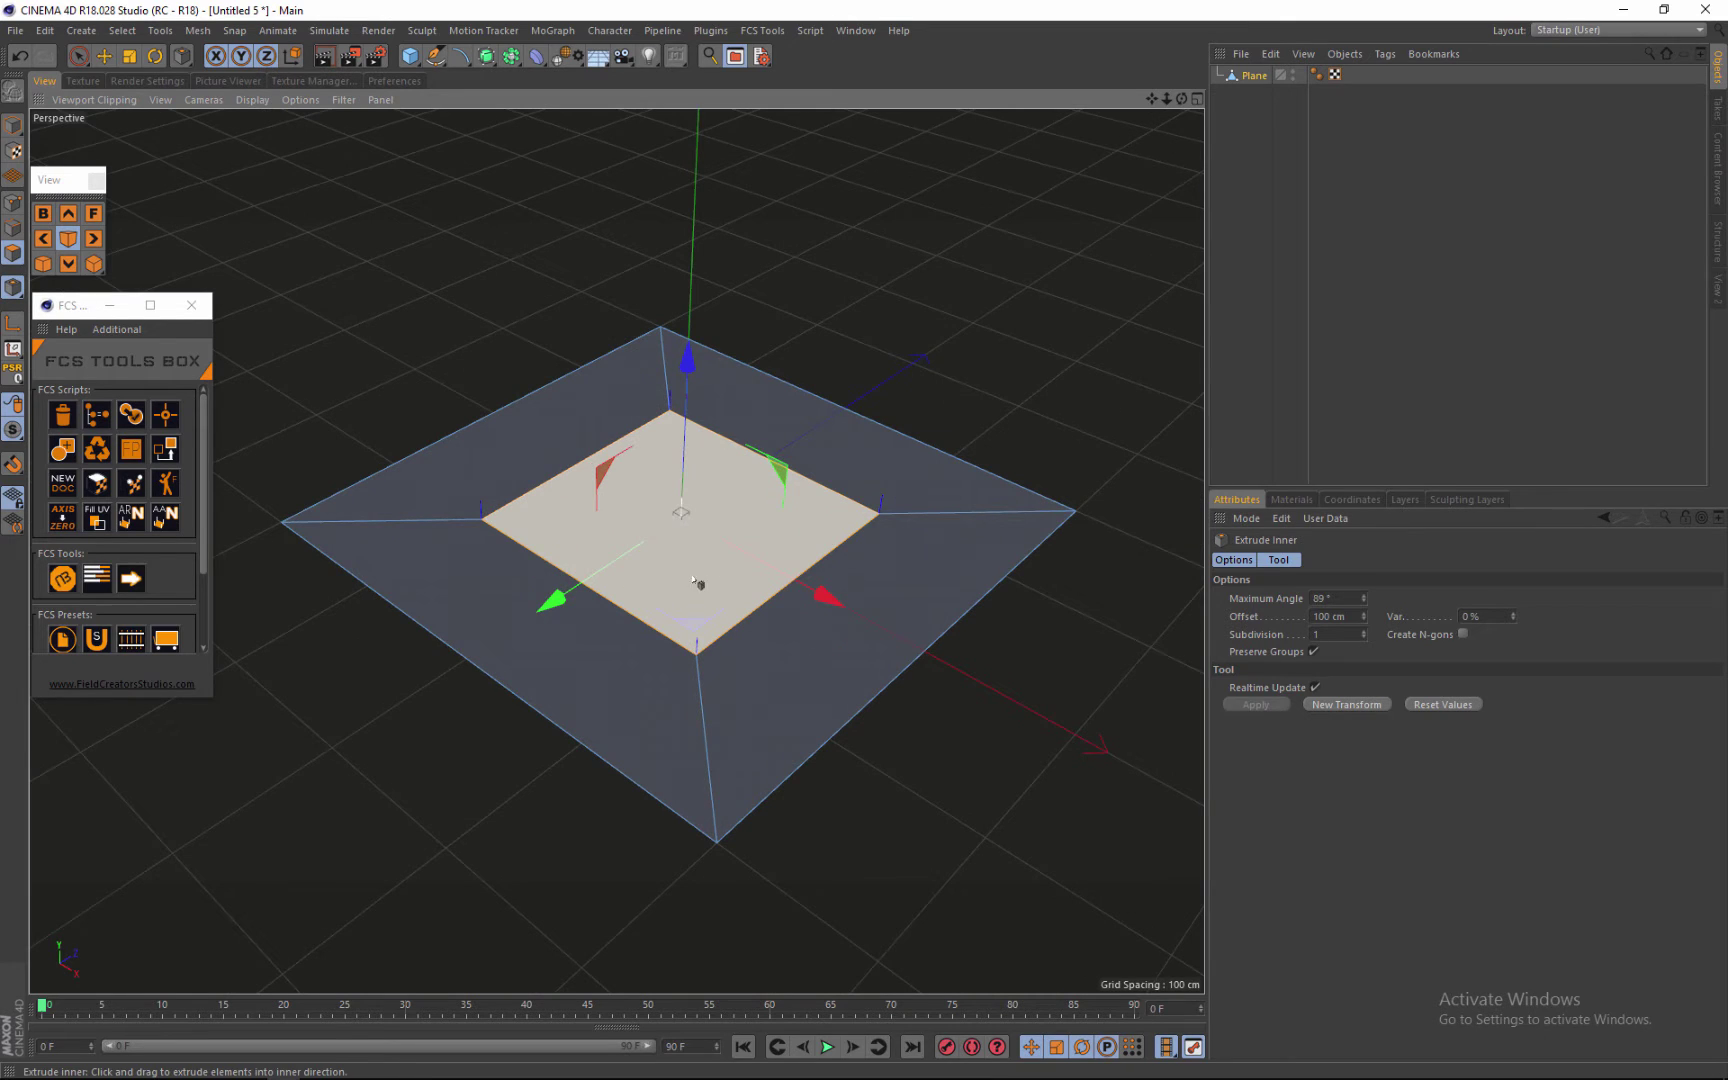
scroll(644, 632, up, 1)
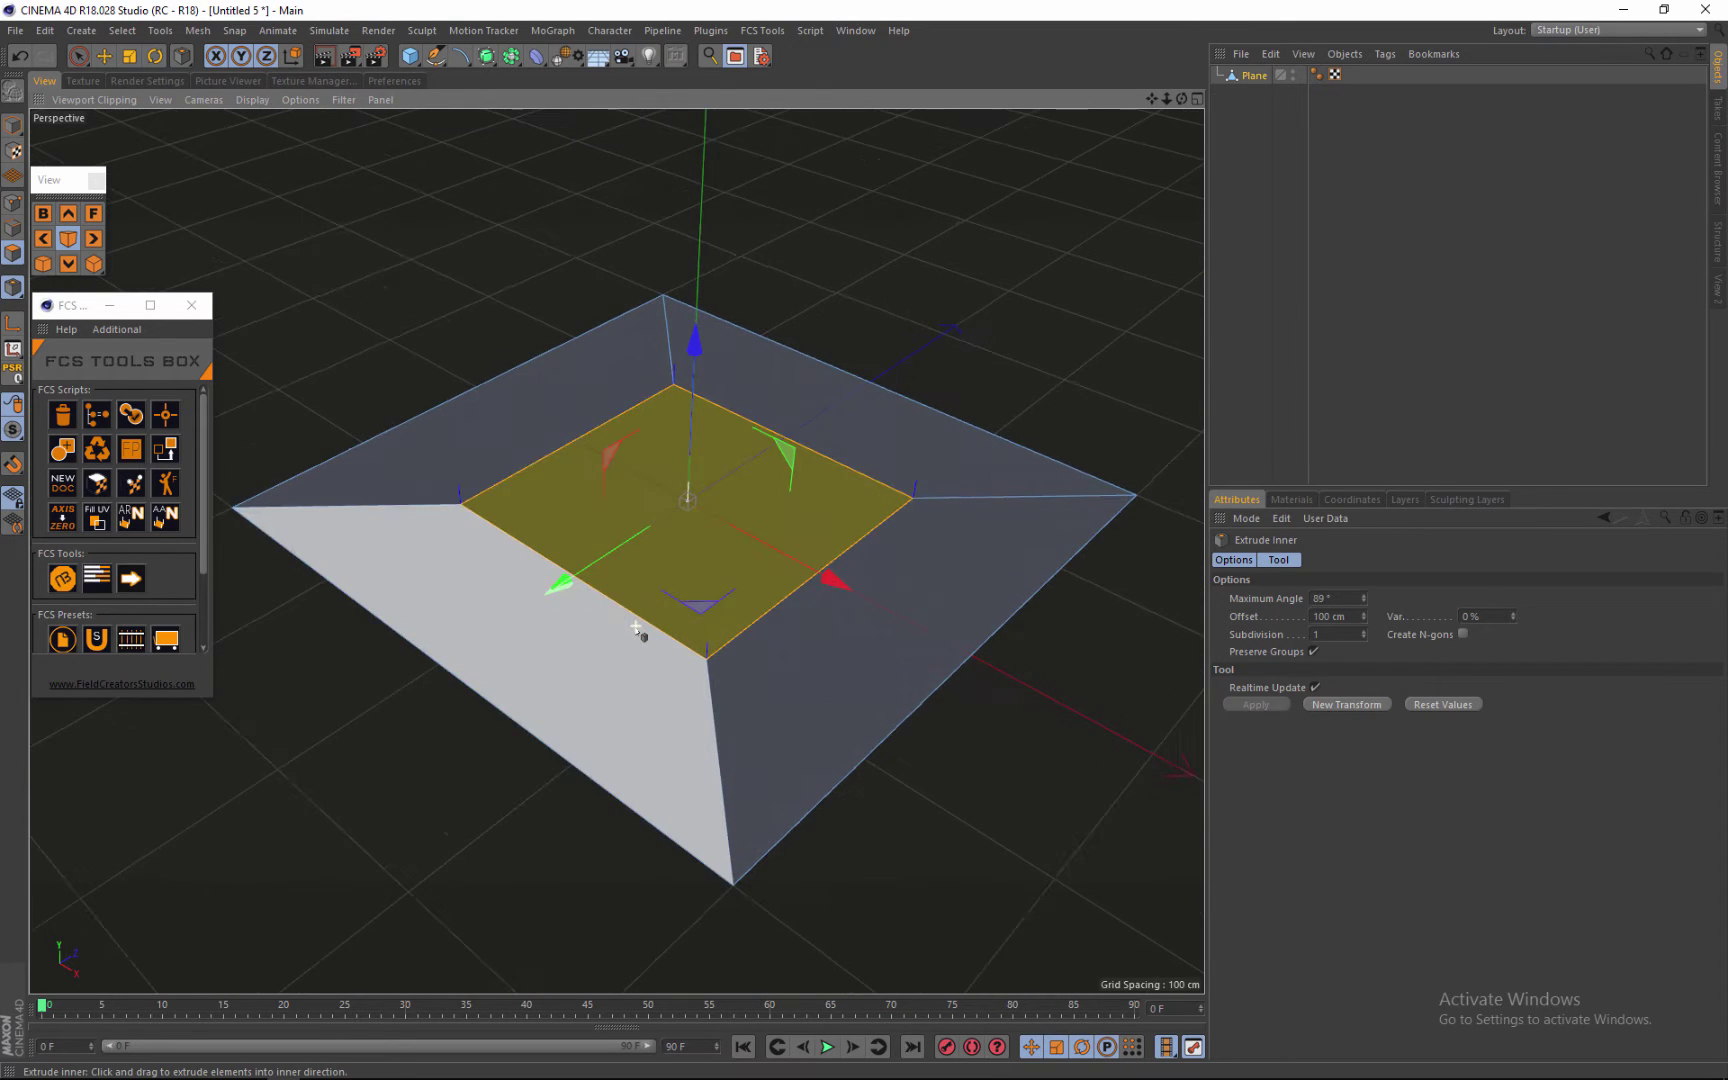
scroll(650, 618, down, 3)
scroll(660, 608, up, 3)
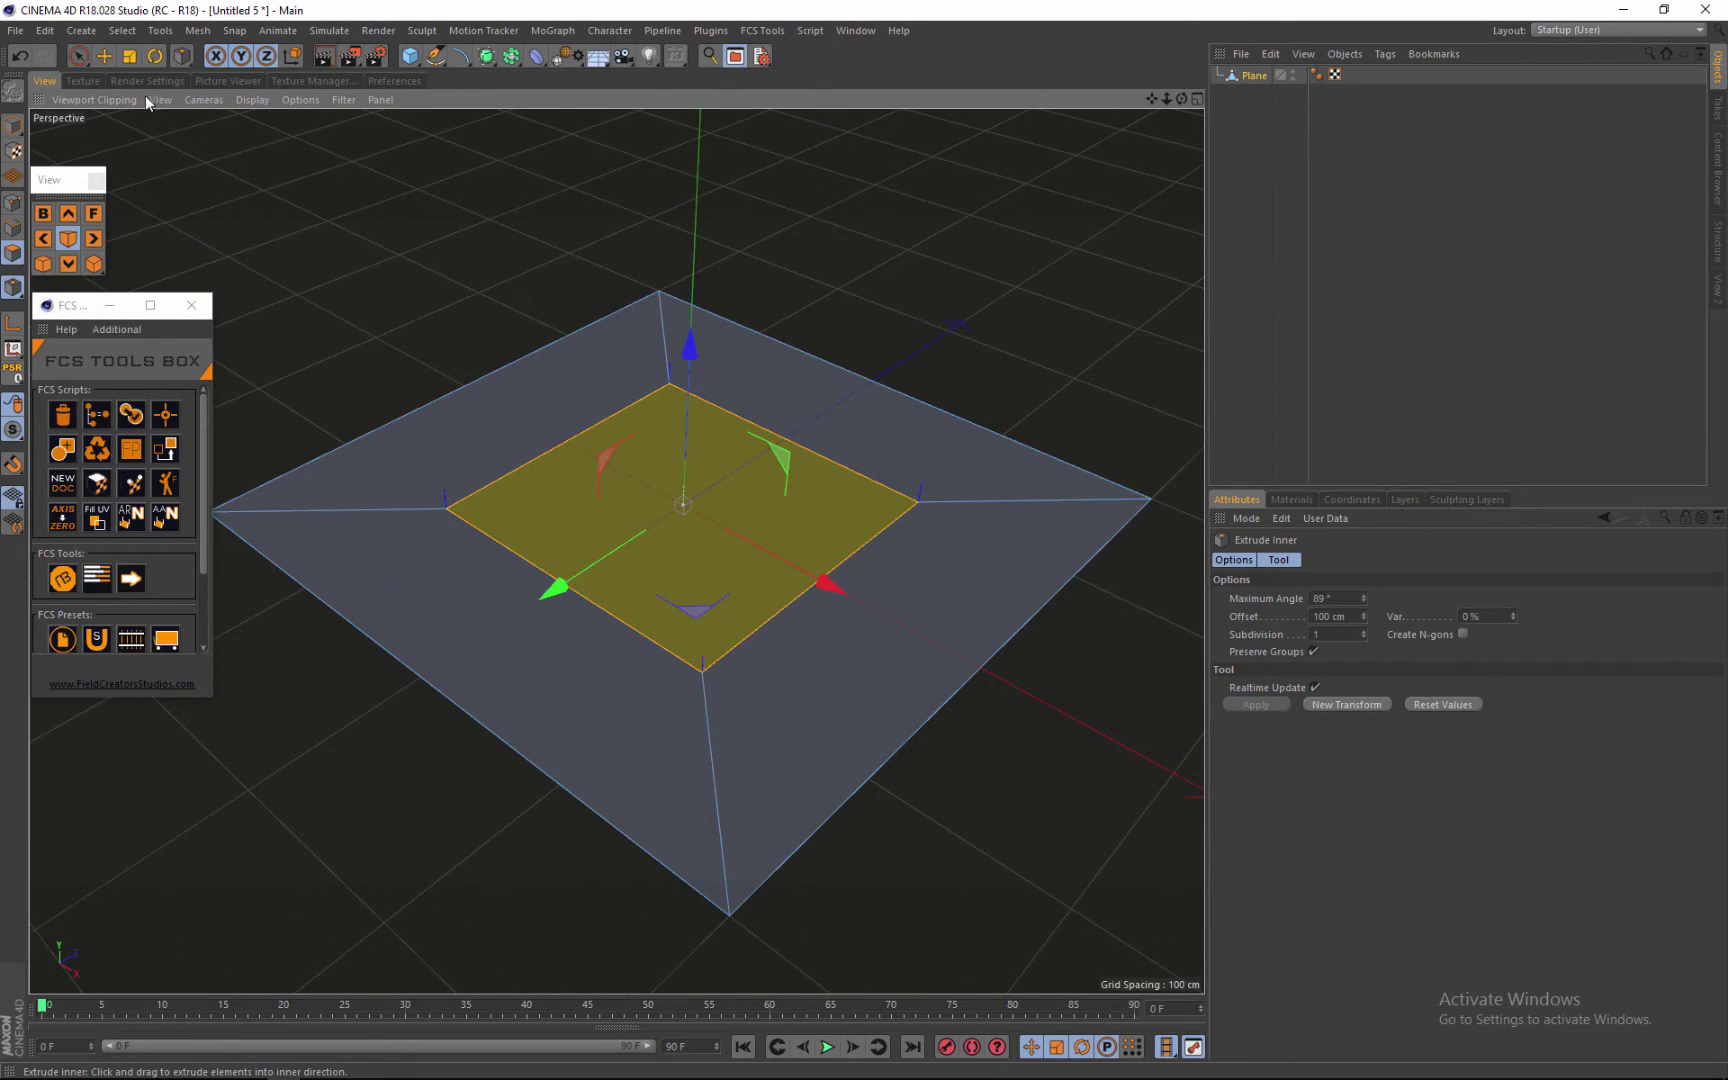
key(t)
drag(836, 589, 792, 578)
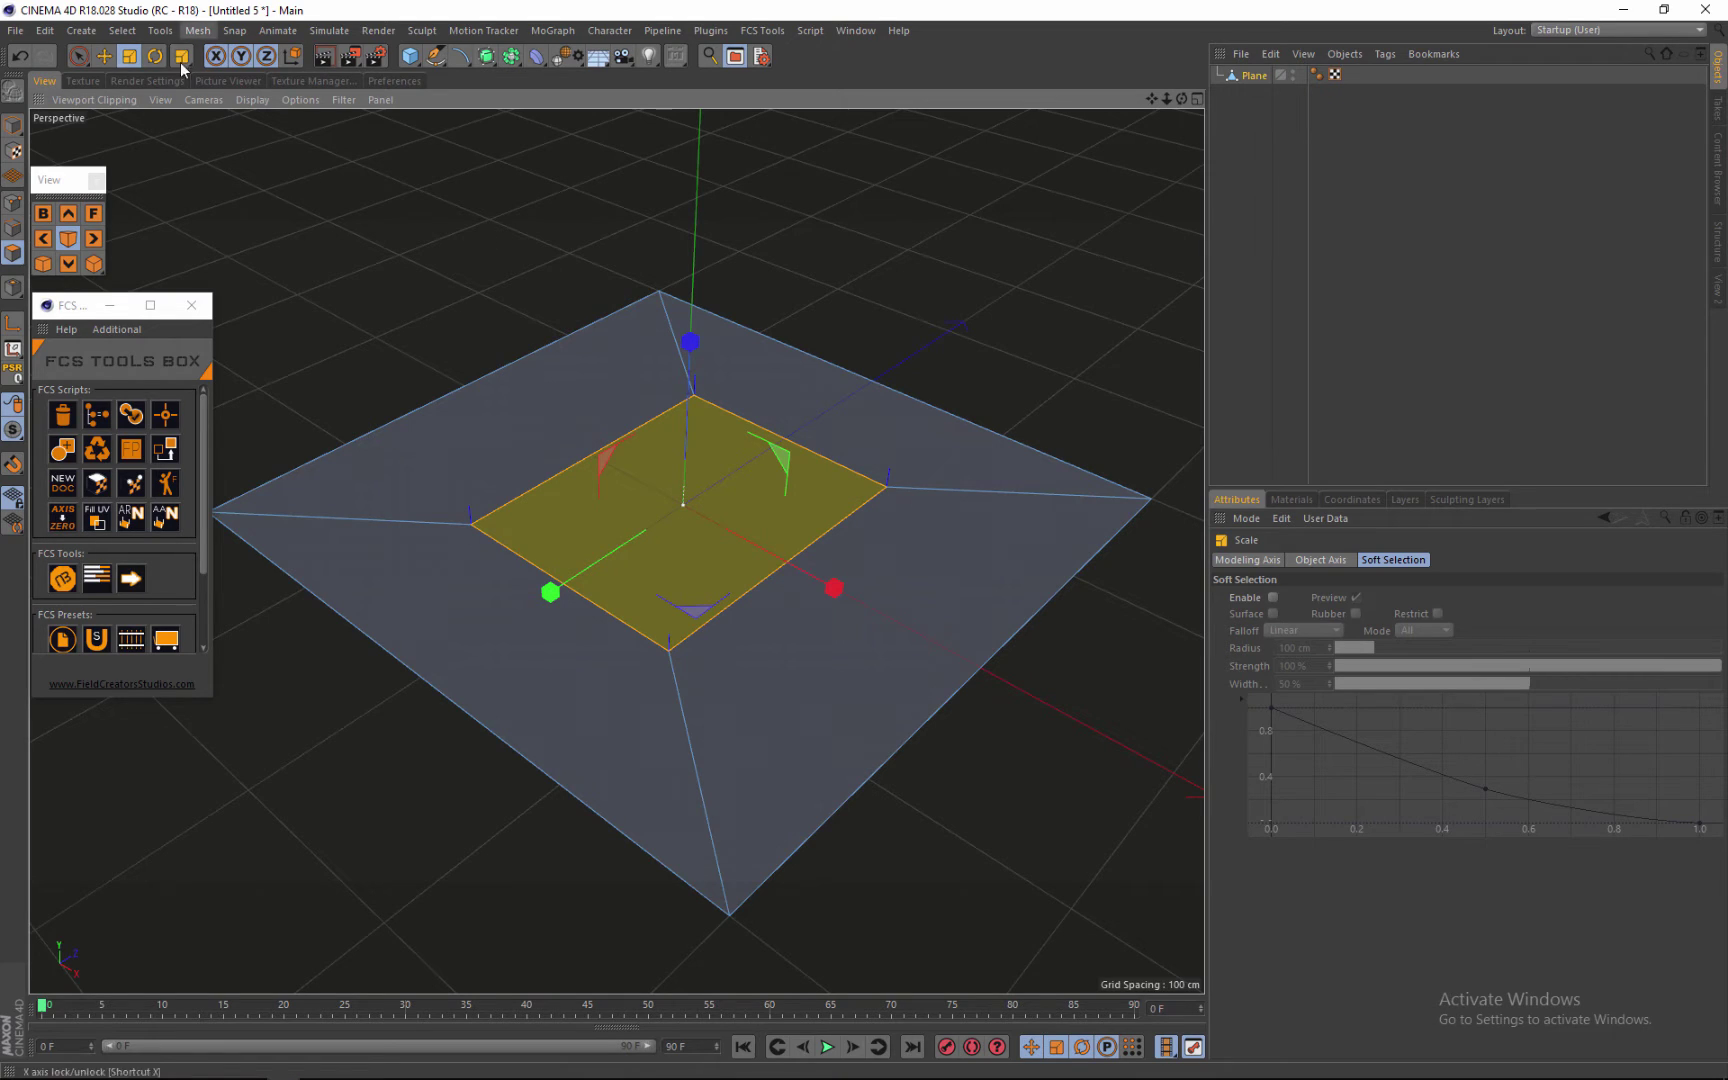
Step: Raise the inner polygon by setting its Y position to 100 cm with the Move tool's coordinates
click(104, 57)
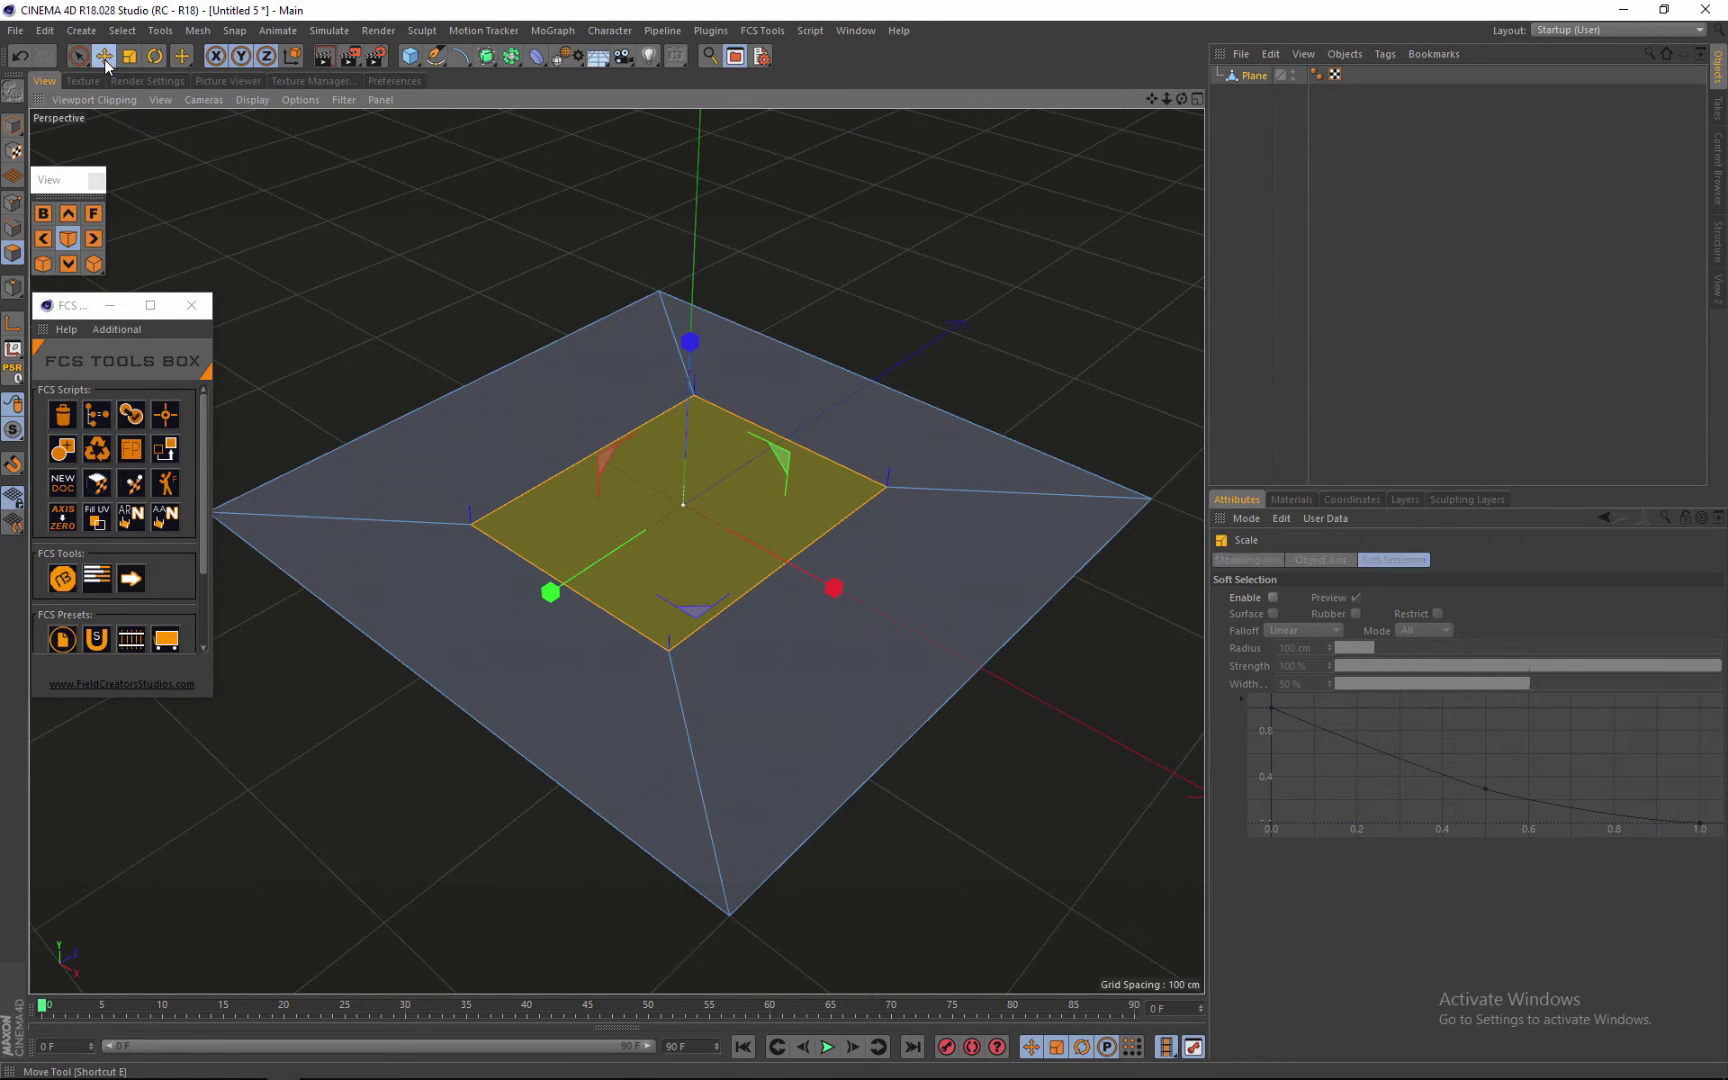
click(1341, 500)
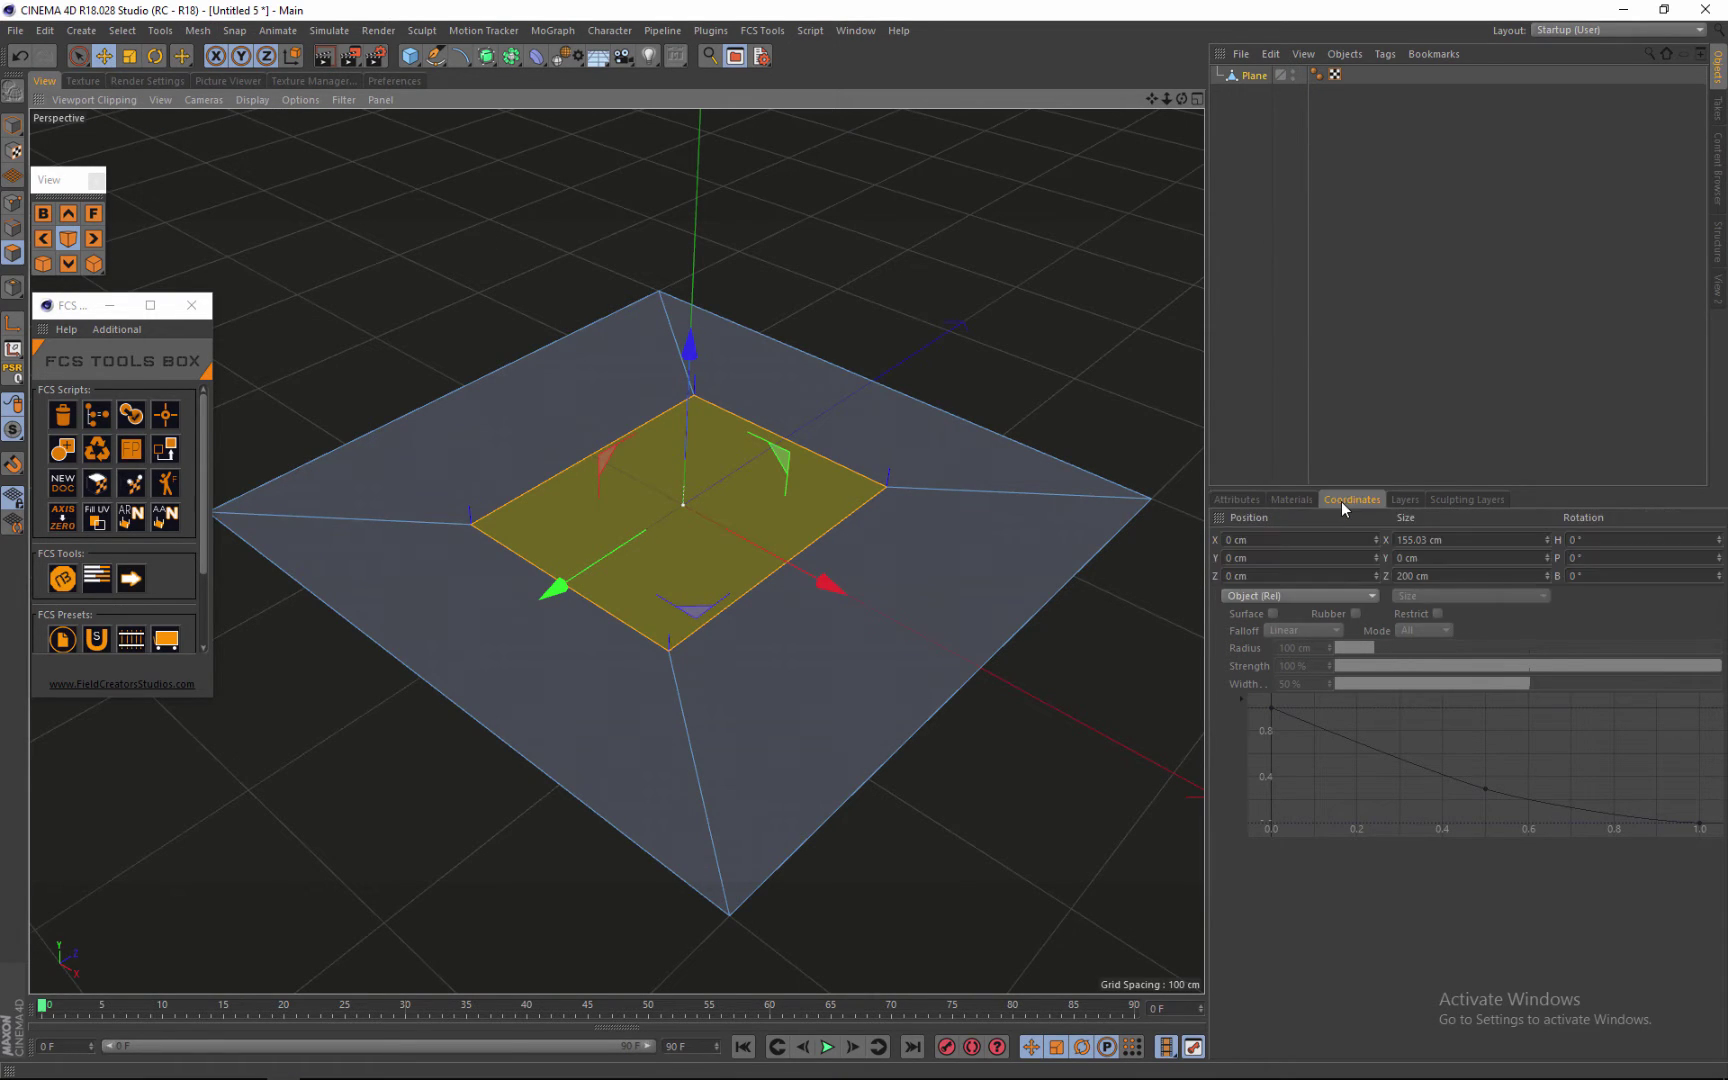
click(1229, 558)
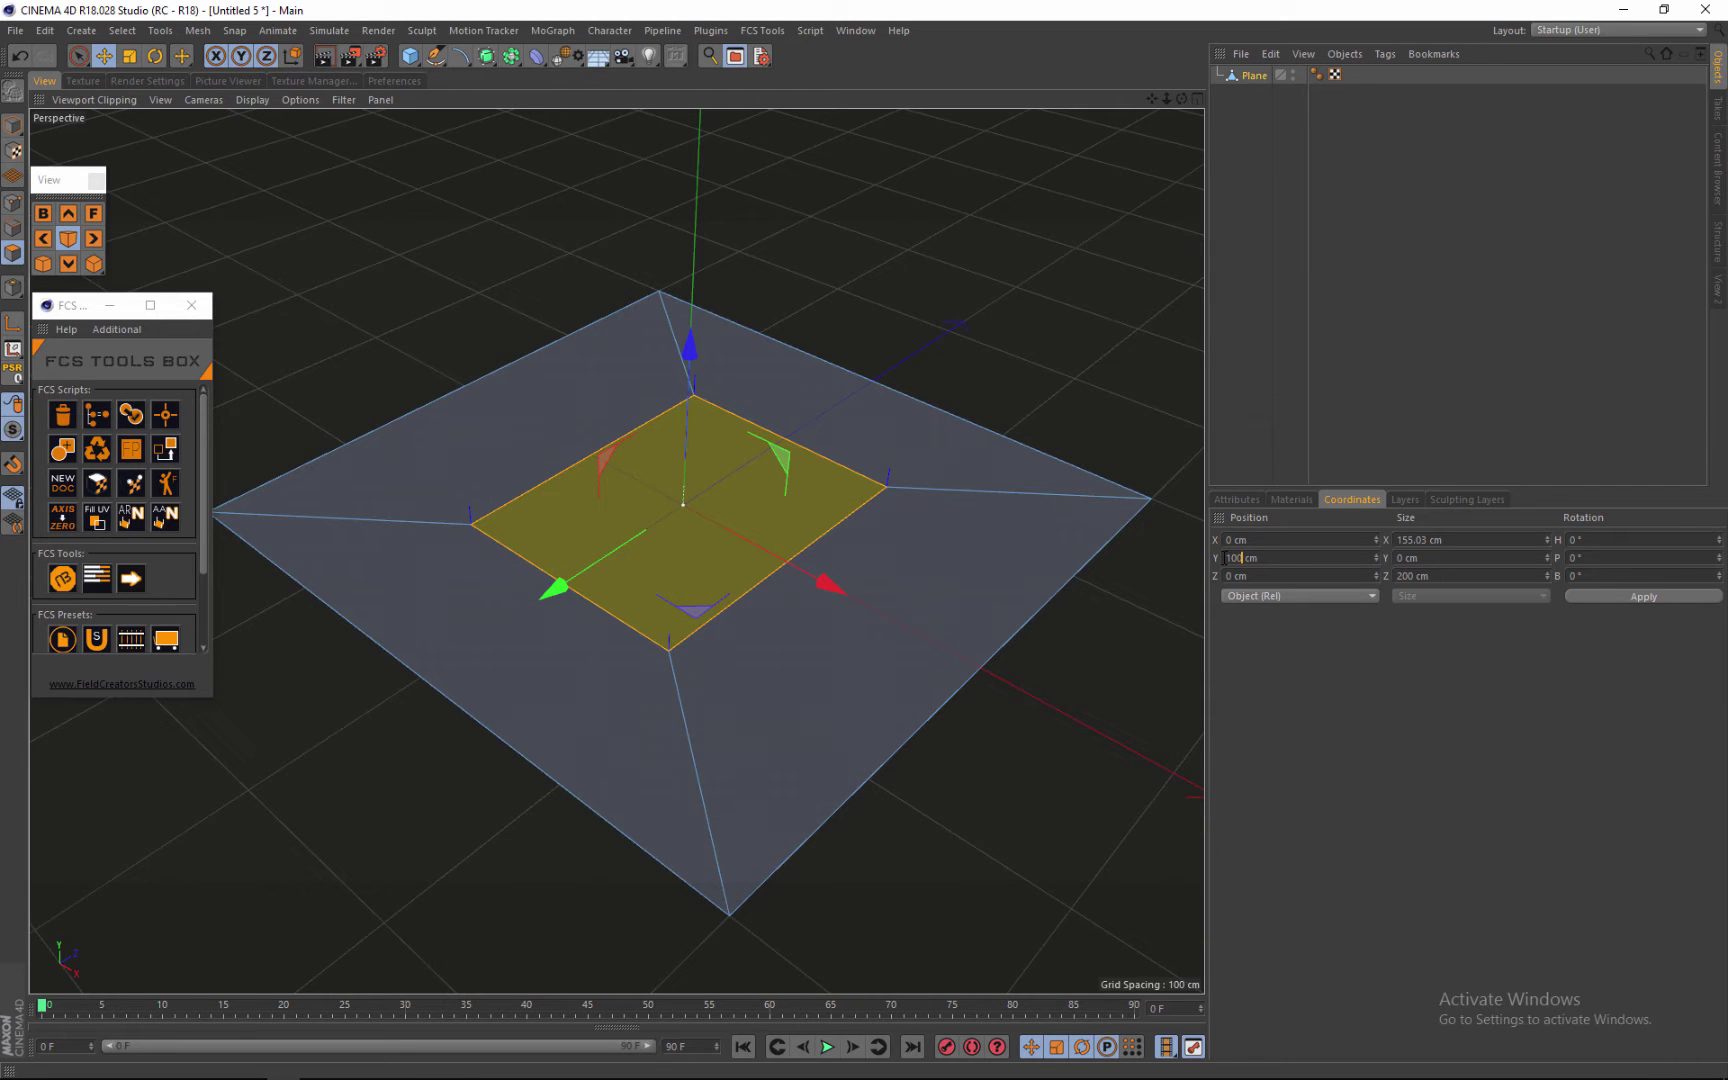
click(1643, 599)
scroll(675, 416, down, 1)
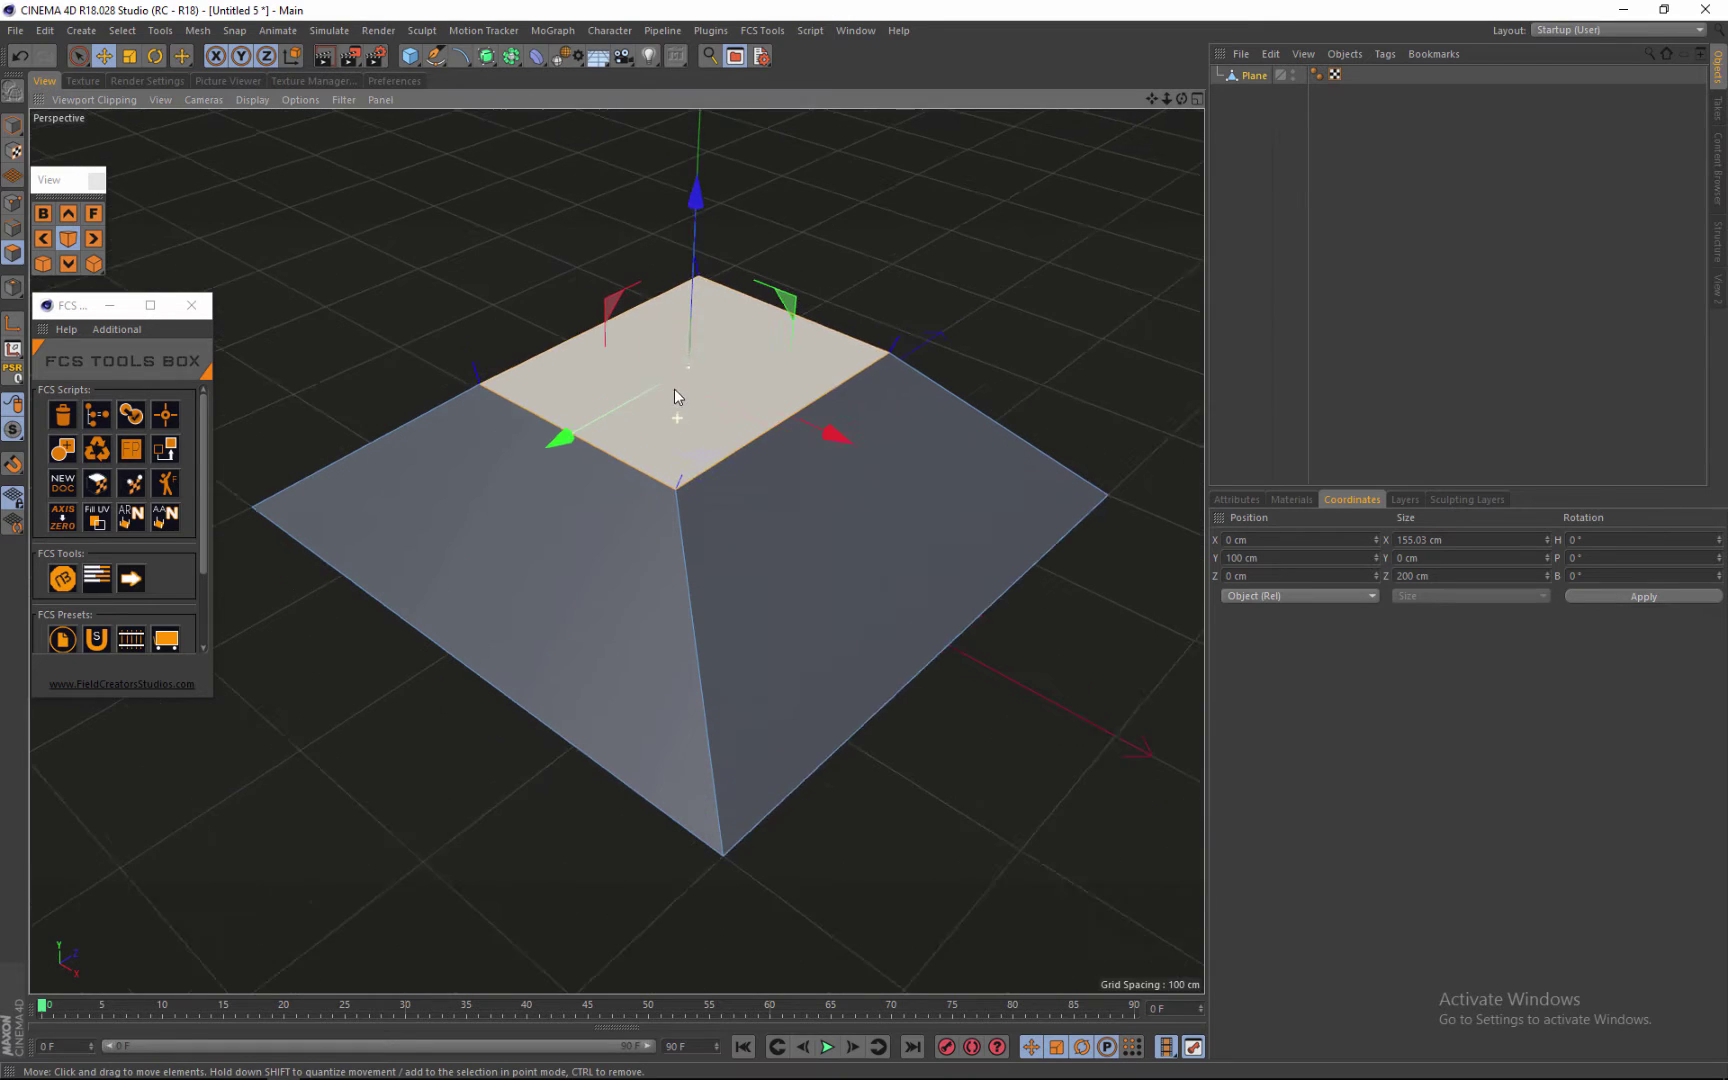
Step: Select the two opposite X-direction edges of the raised top face in edge mode and join them with Connect Points/Edges
click(15, 235)
click(585, 446)
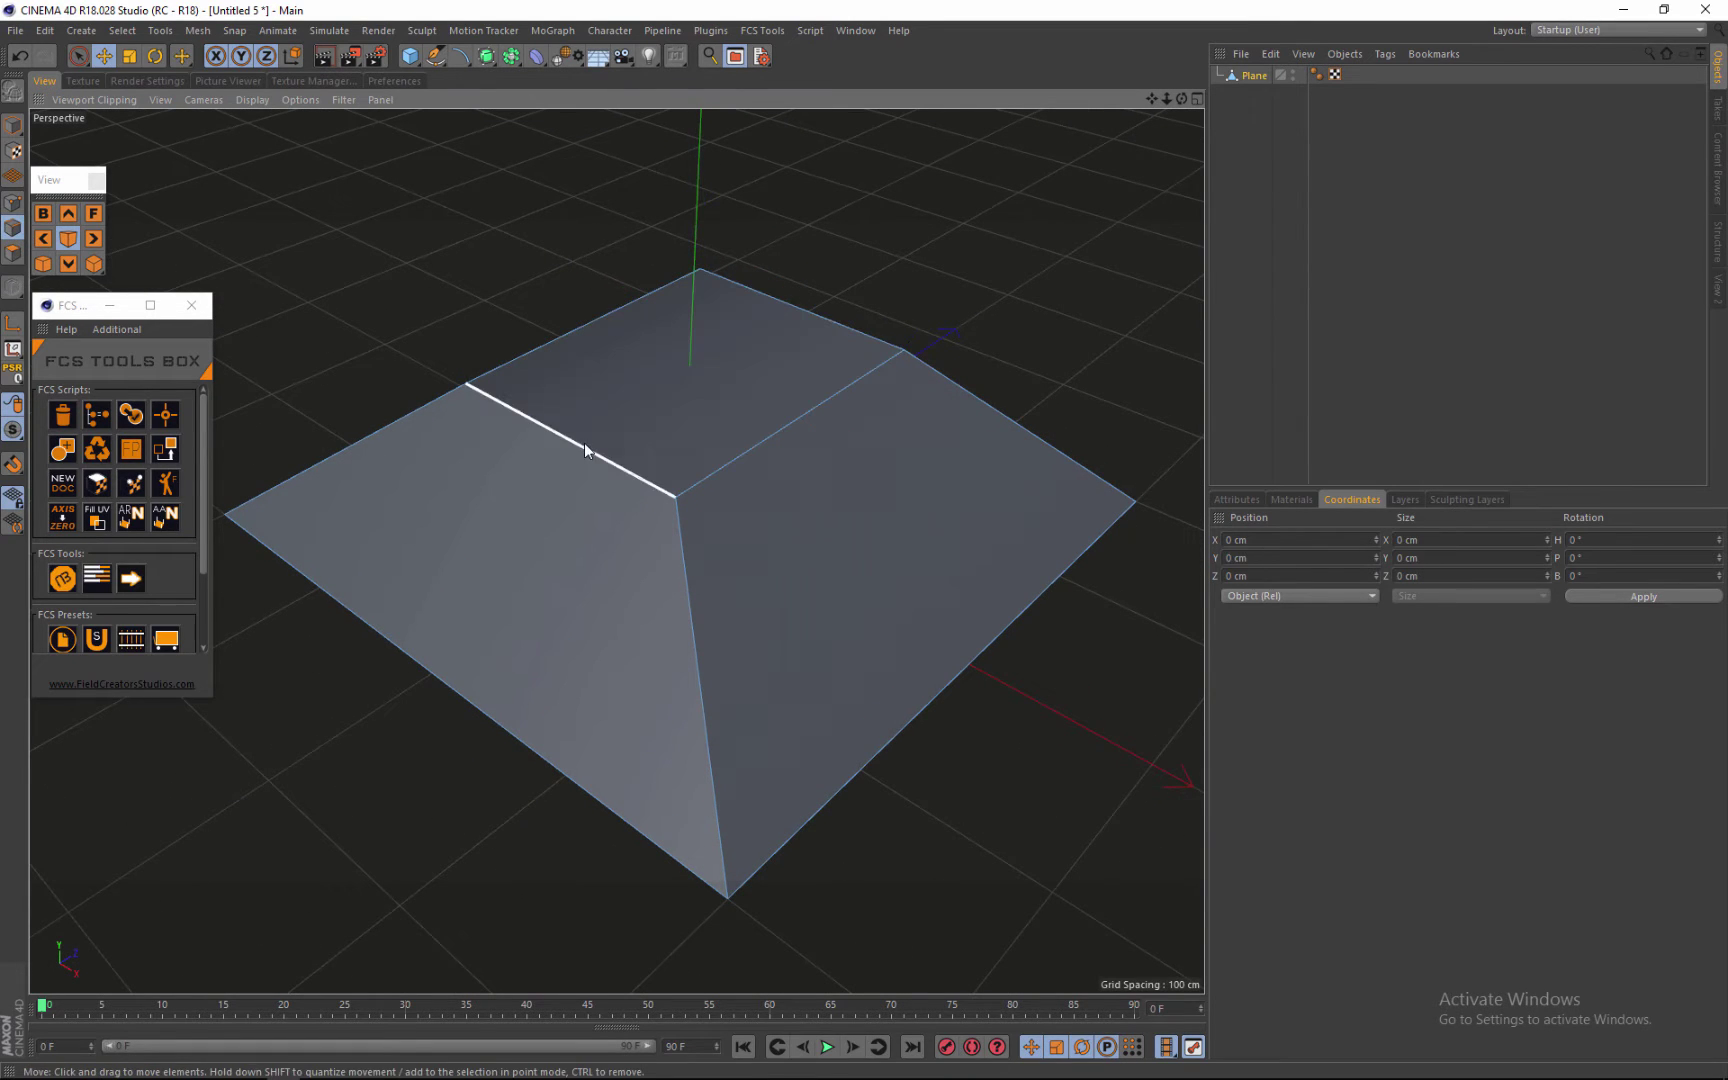
shift+click(840, 325)
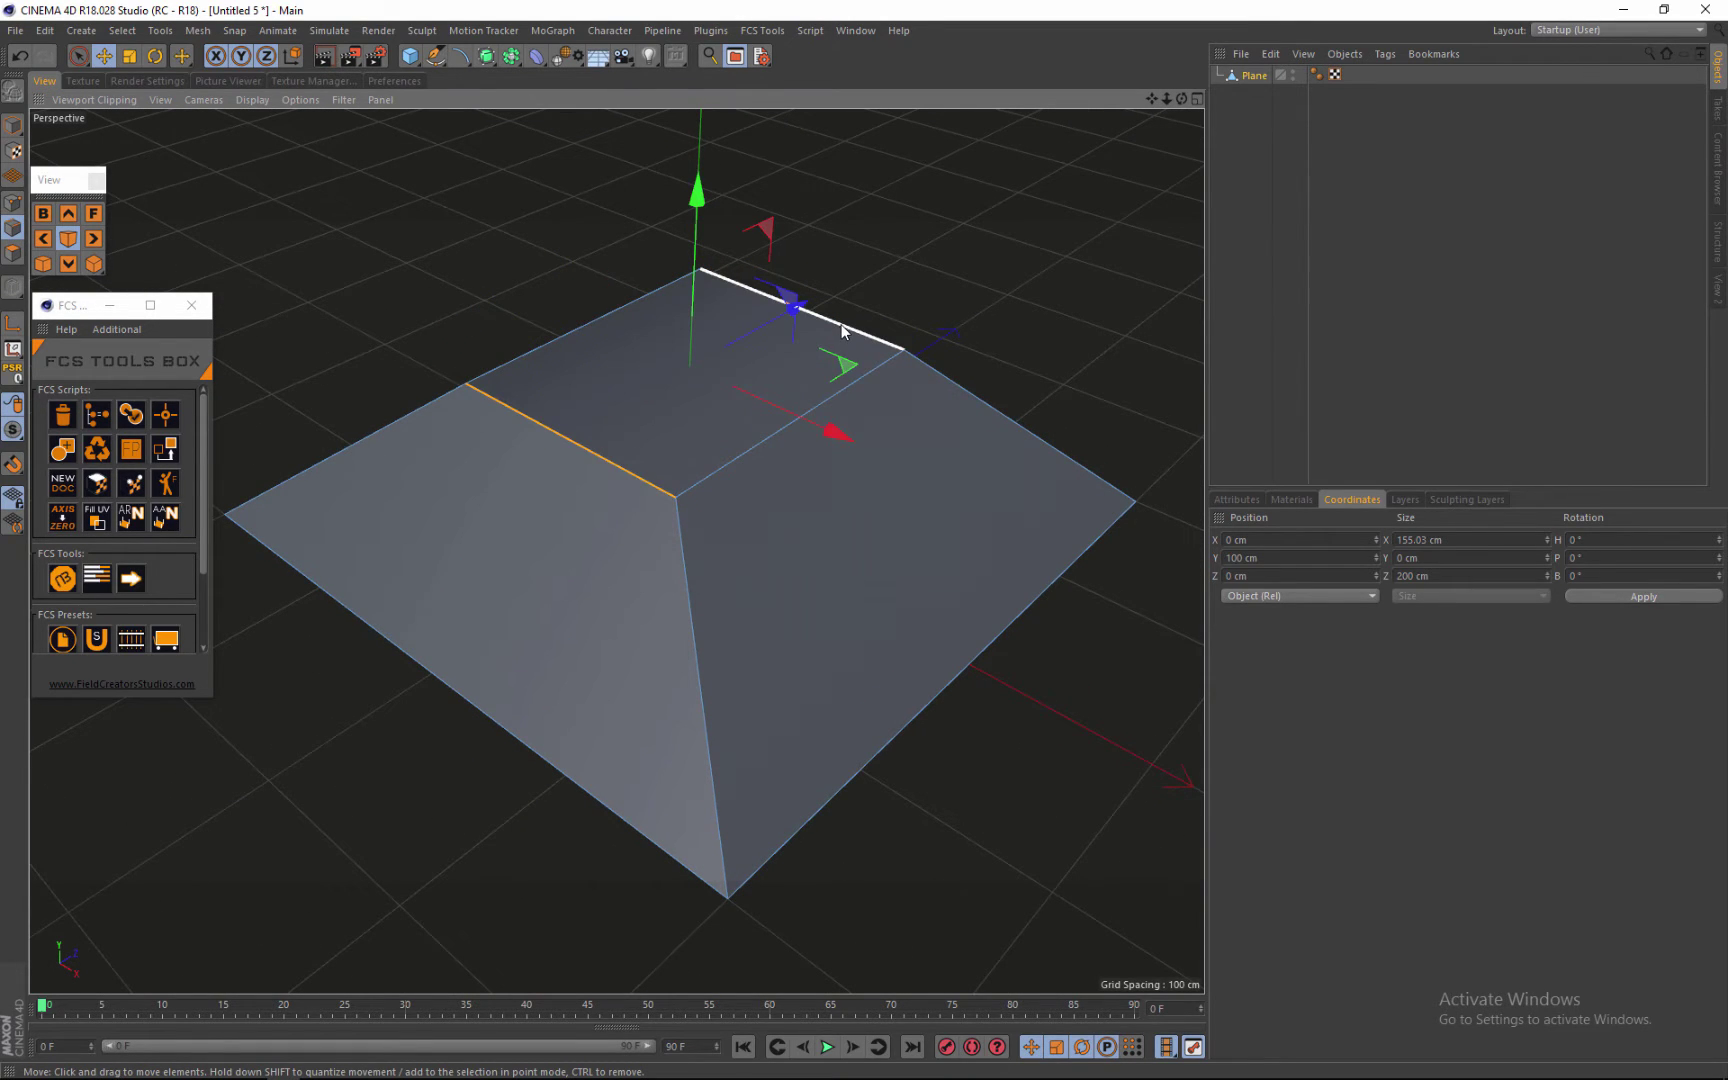
right_click(841, 324)
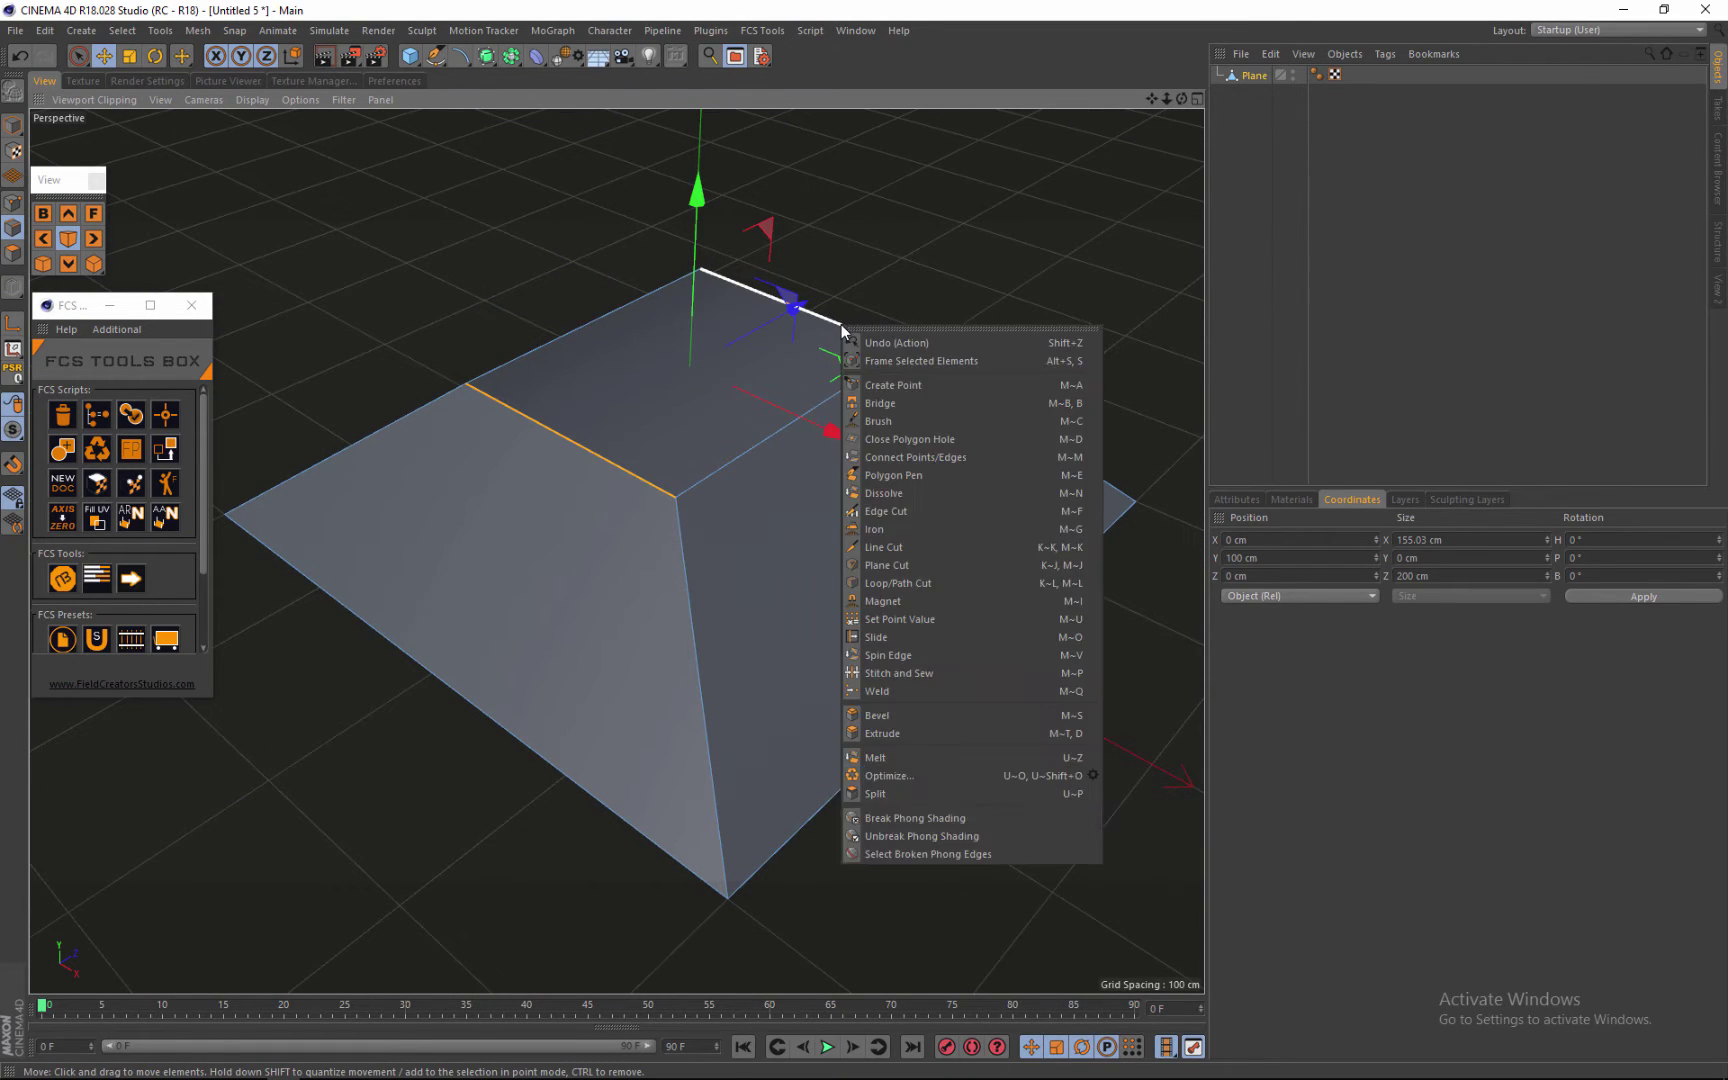
click(918, 458)
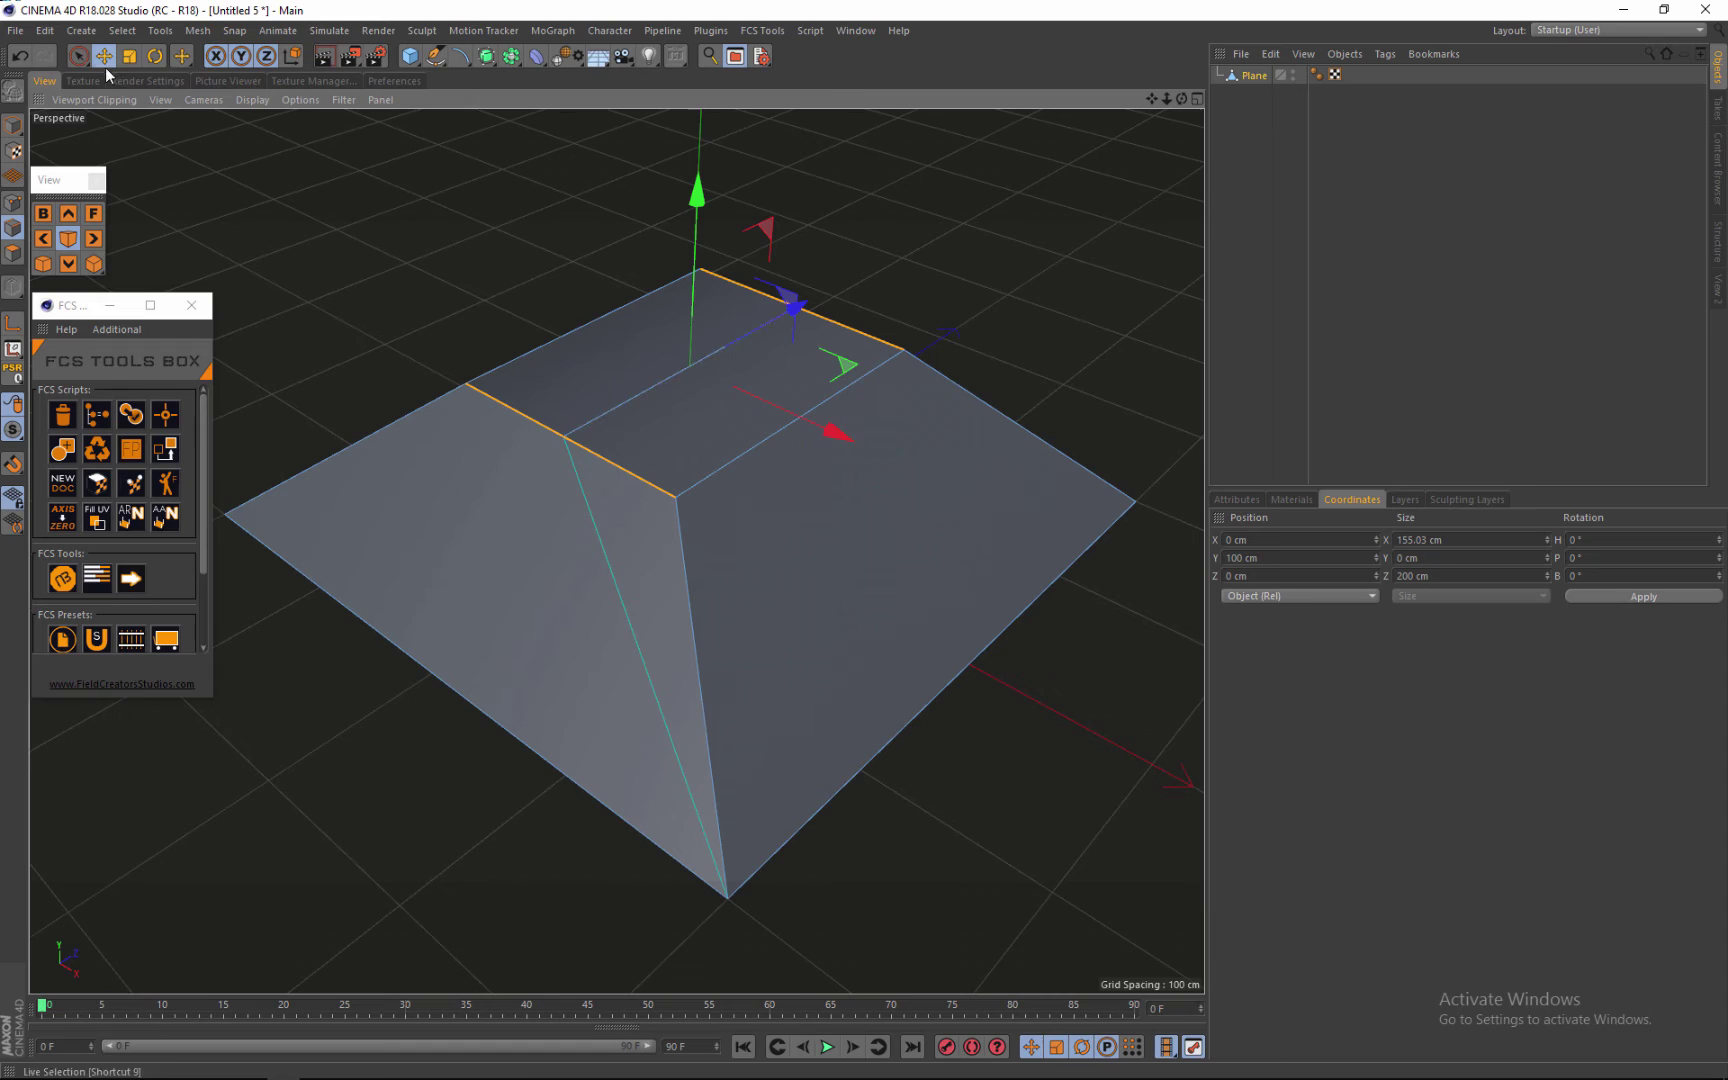
Step: Raise the new middle edge of the top face into a roof ridge by setting its Y position to 200 cm
click(634, 406)
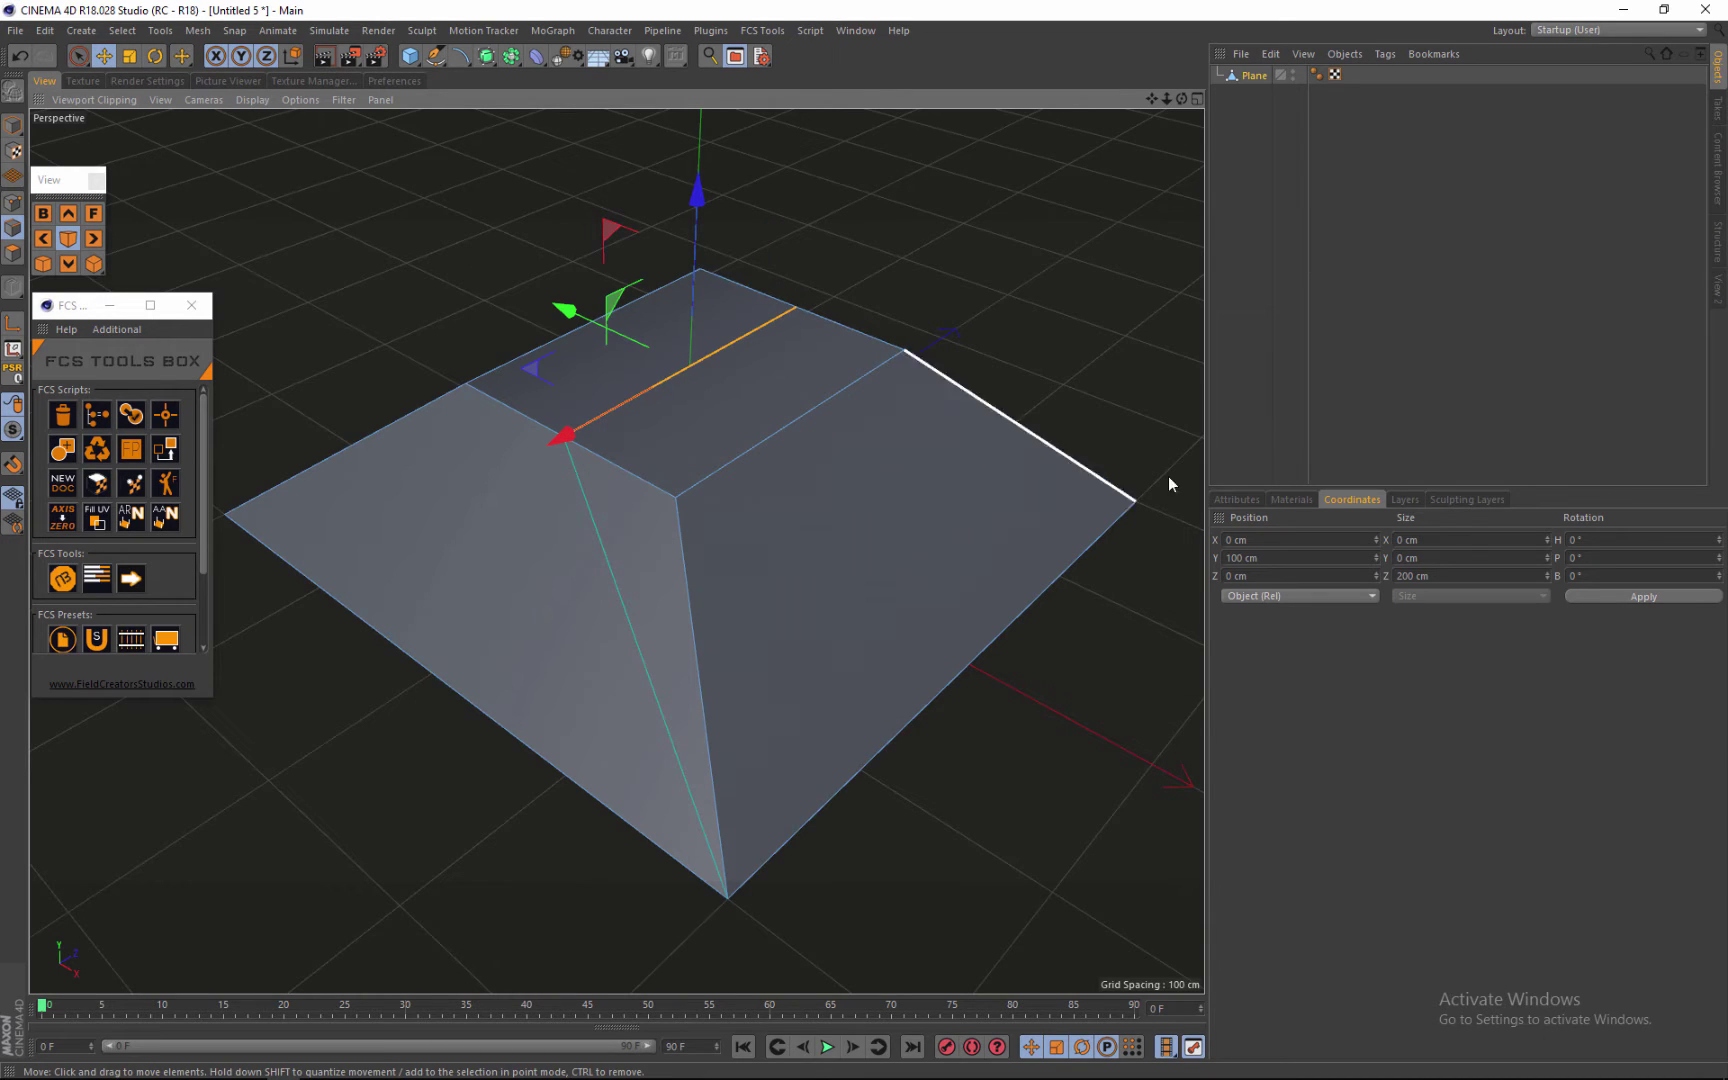
click(1233, 559)
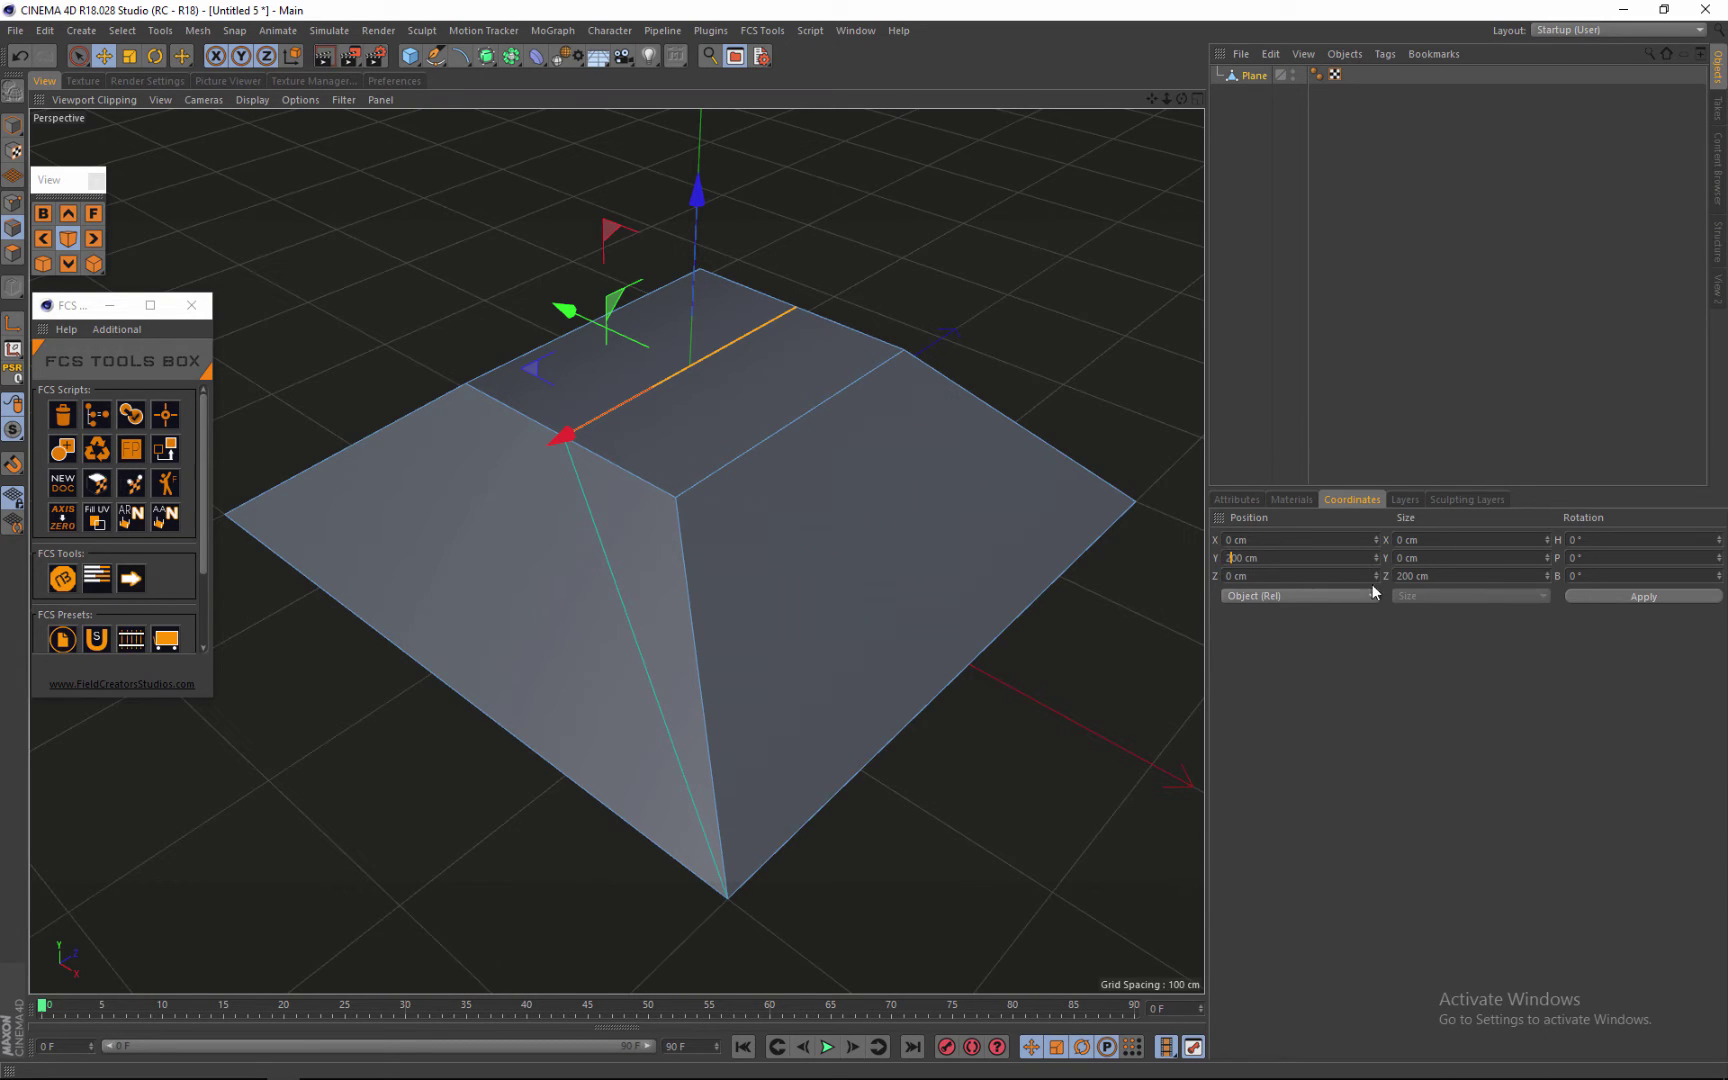
text(2)
click(1624, 599)
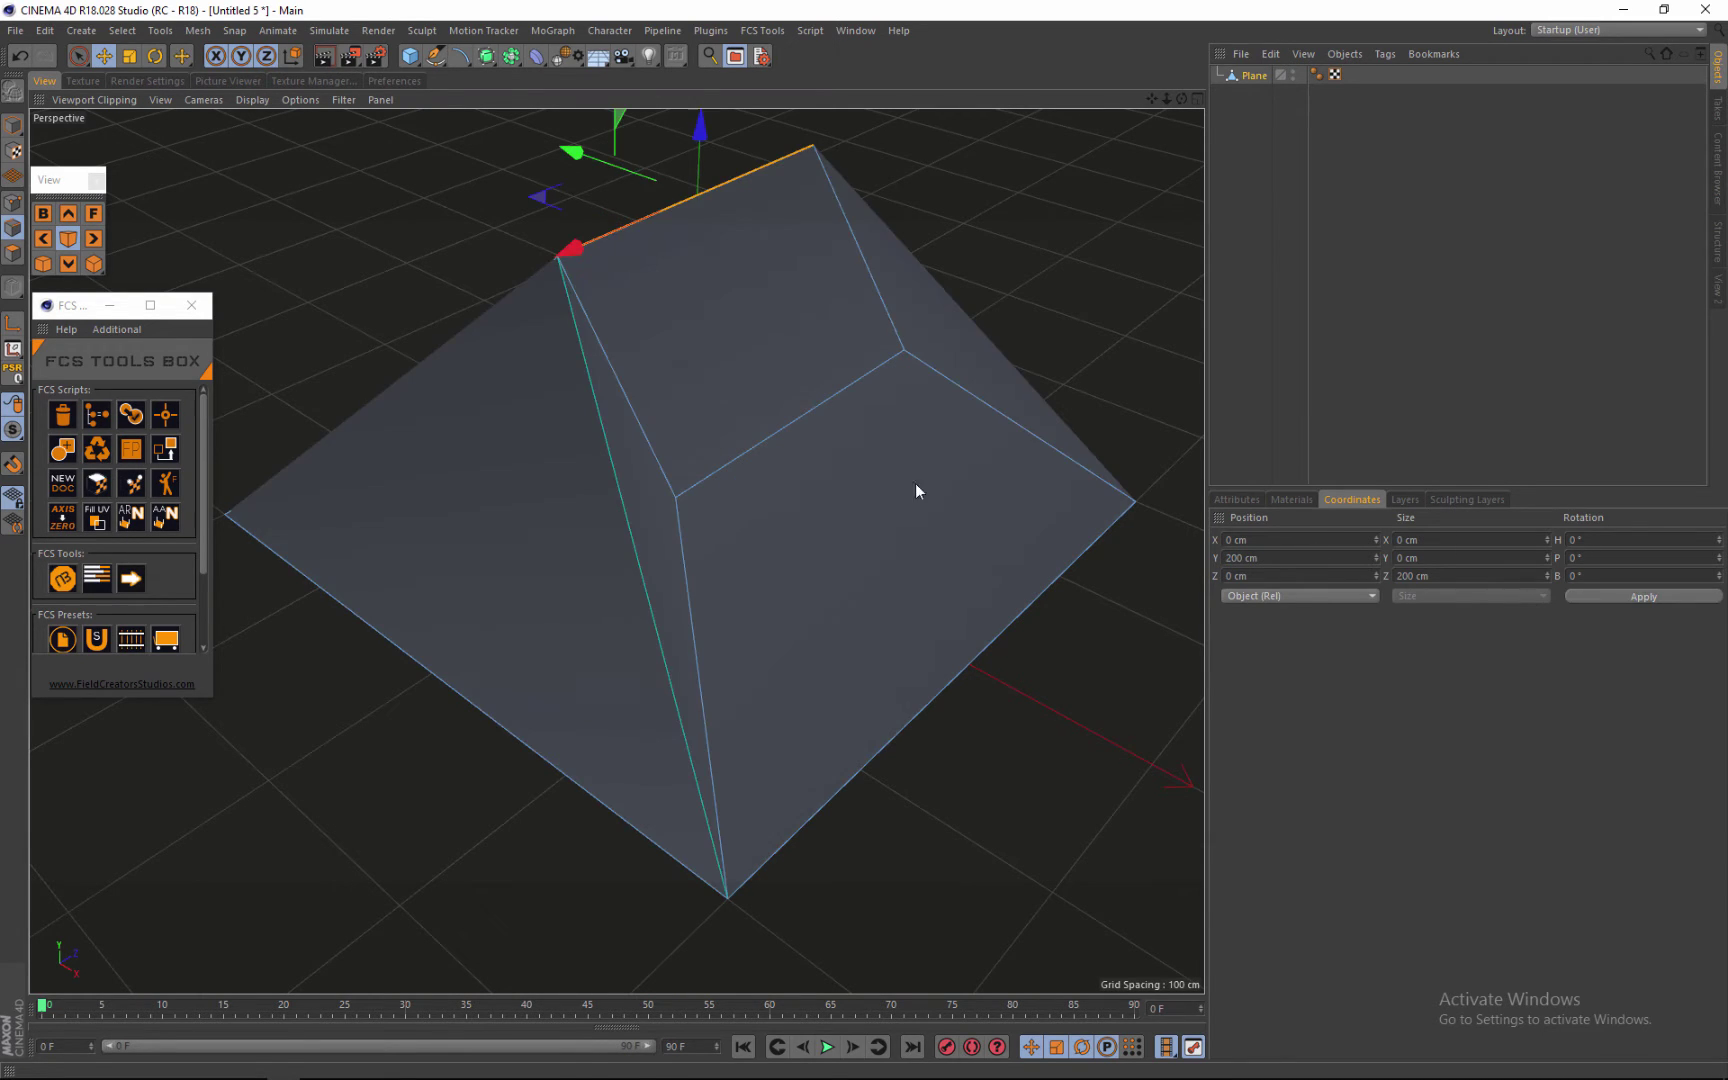
Step: In point mode, connect the two lower corner points of the gable at Z -100 cm using Connect Points/Edges
scroll(683, 500, down, 3)
scroll(666, 378, up, 2)
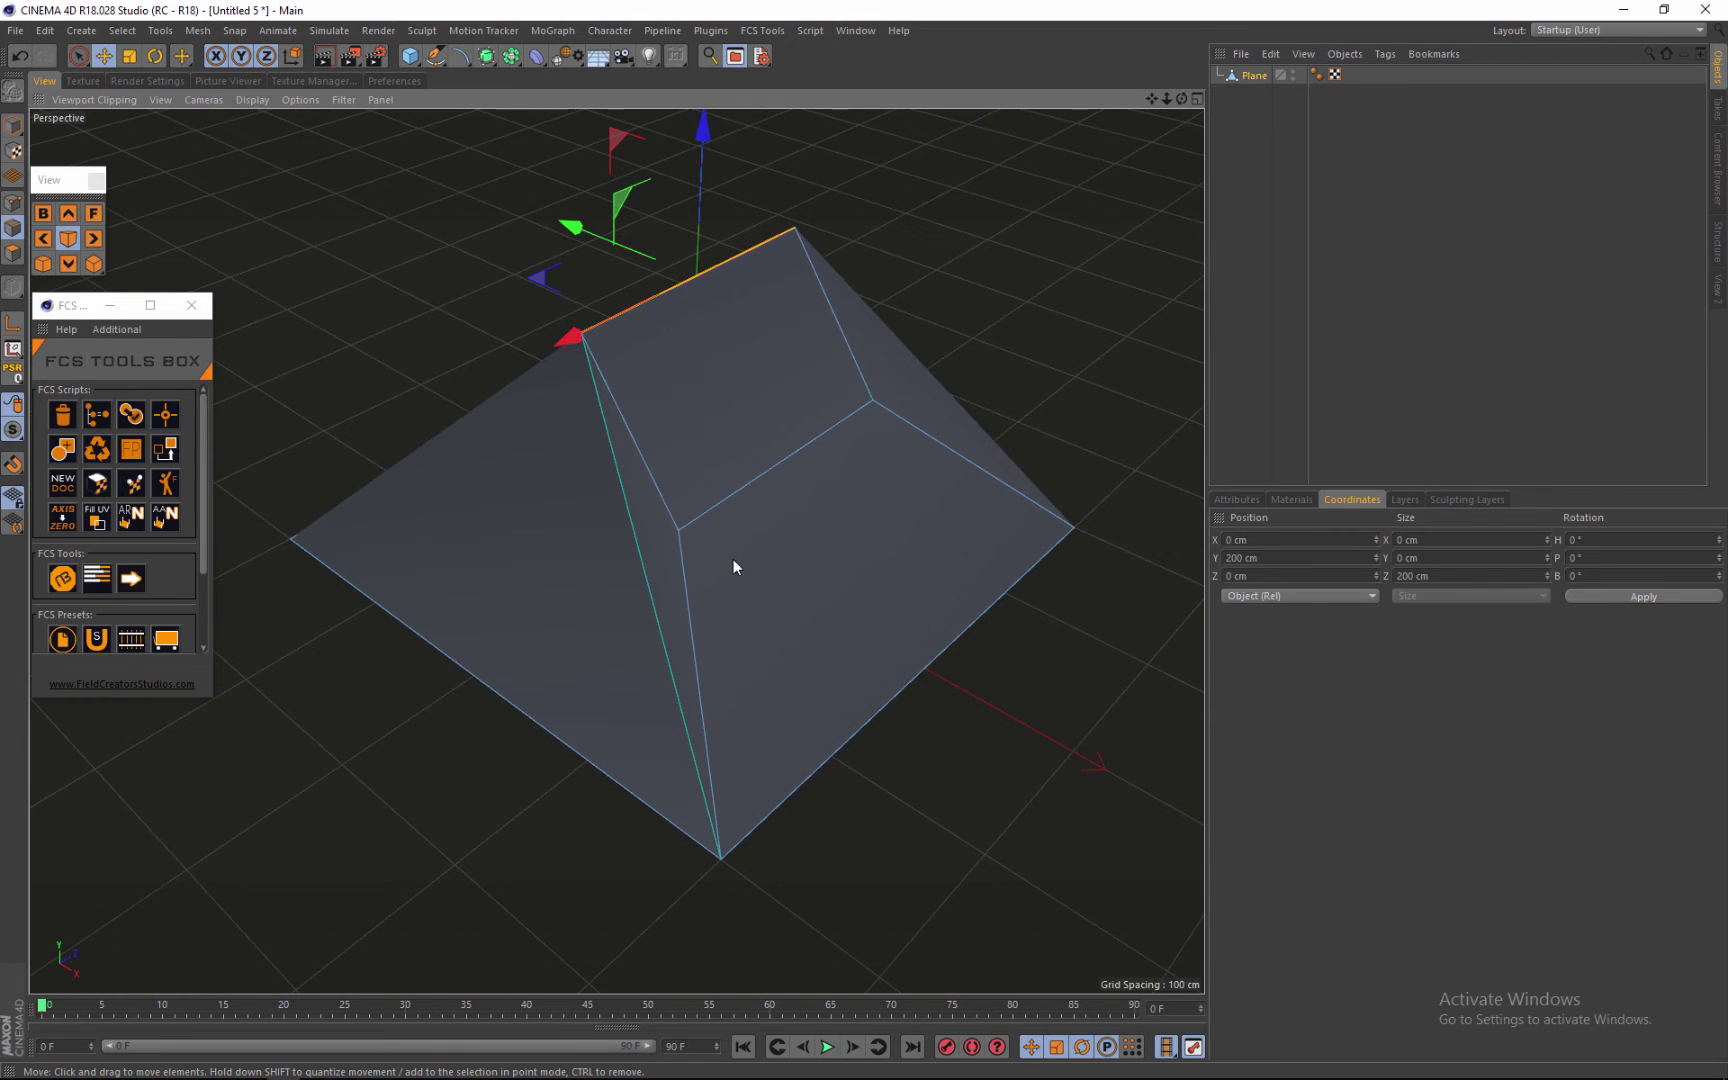
click(14, 207)
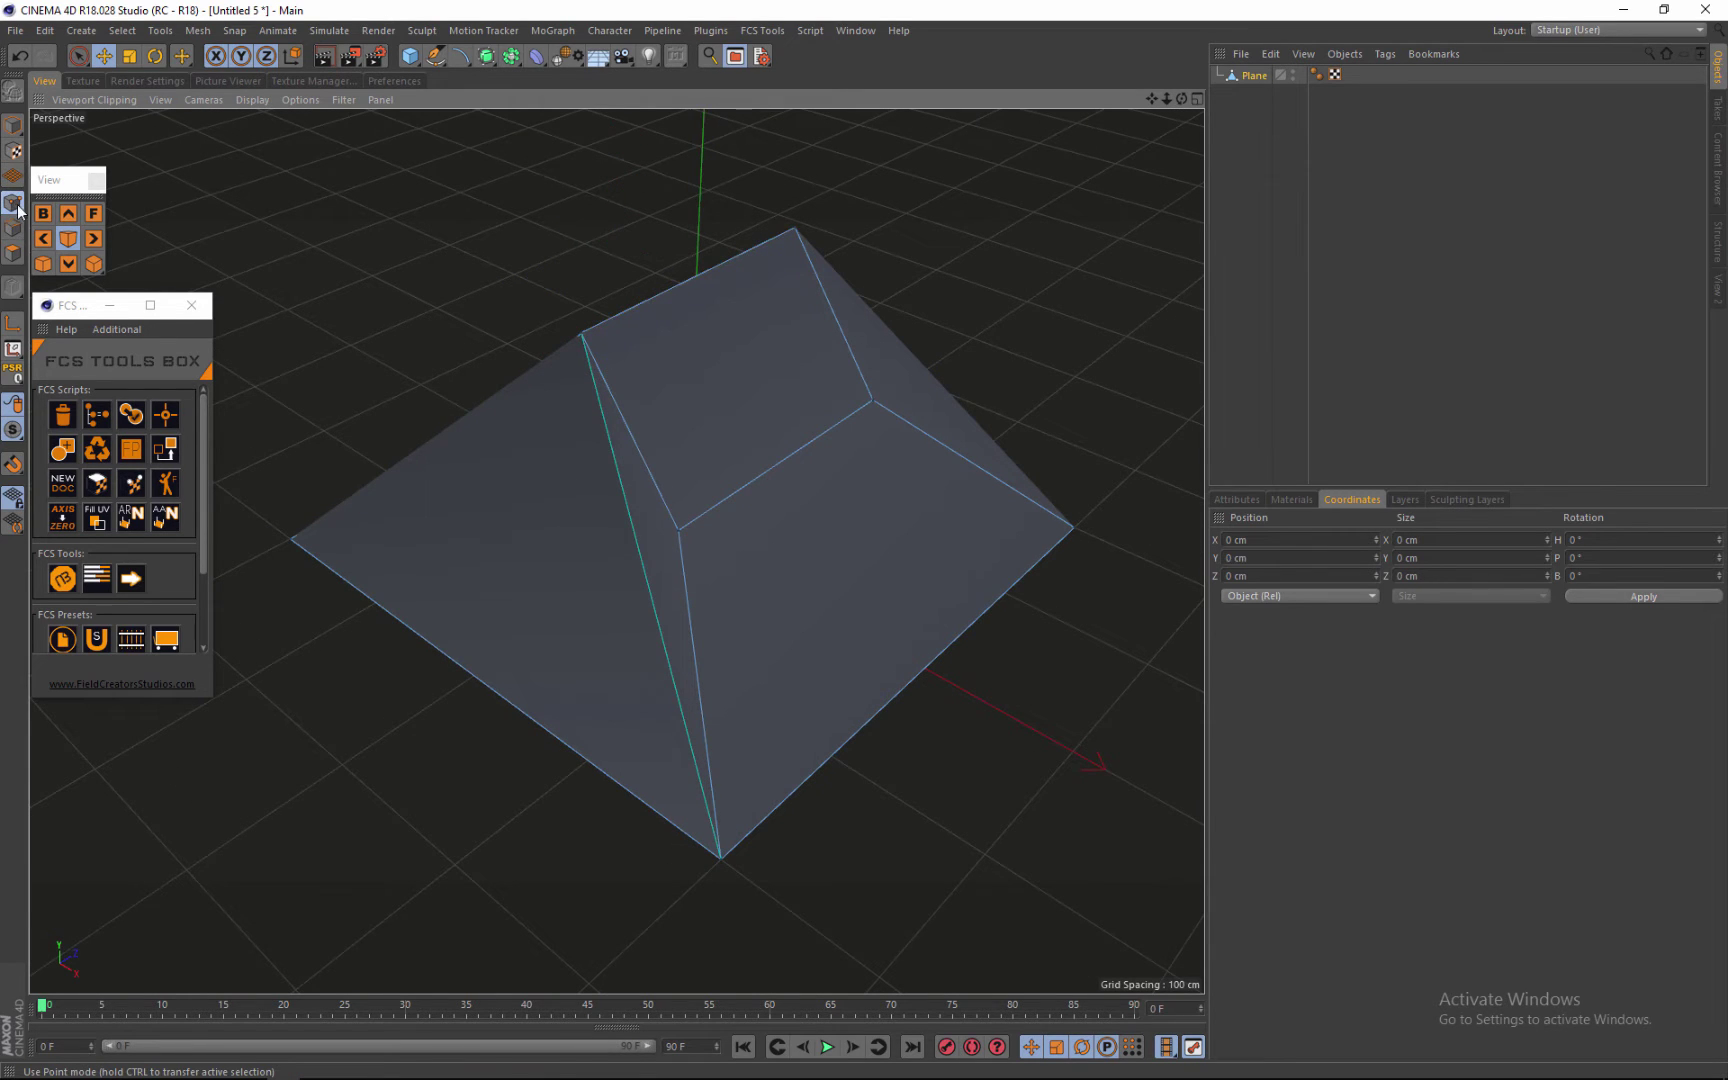
click(676, 532)
mouse_move(1182, 99)
mouse_down()
mouse_move(865, 540)
mouse_move(1182, 103)
mouse_up()
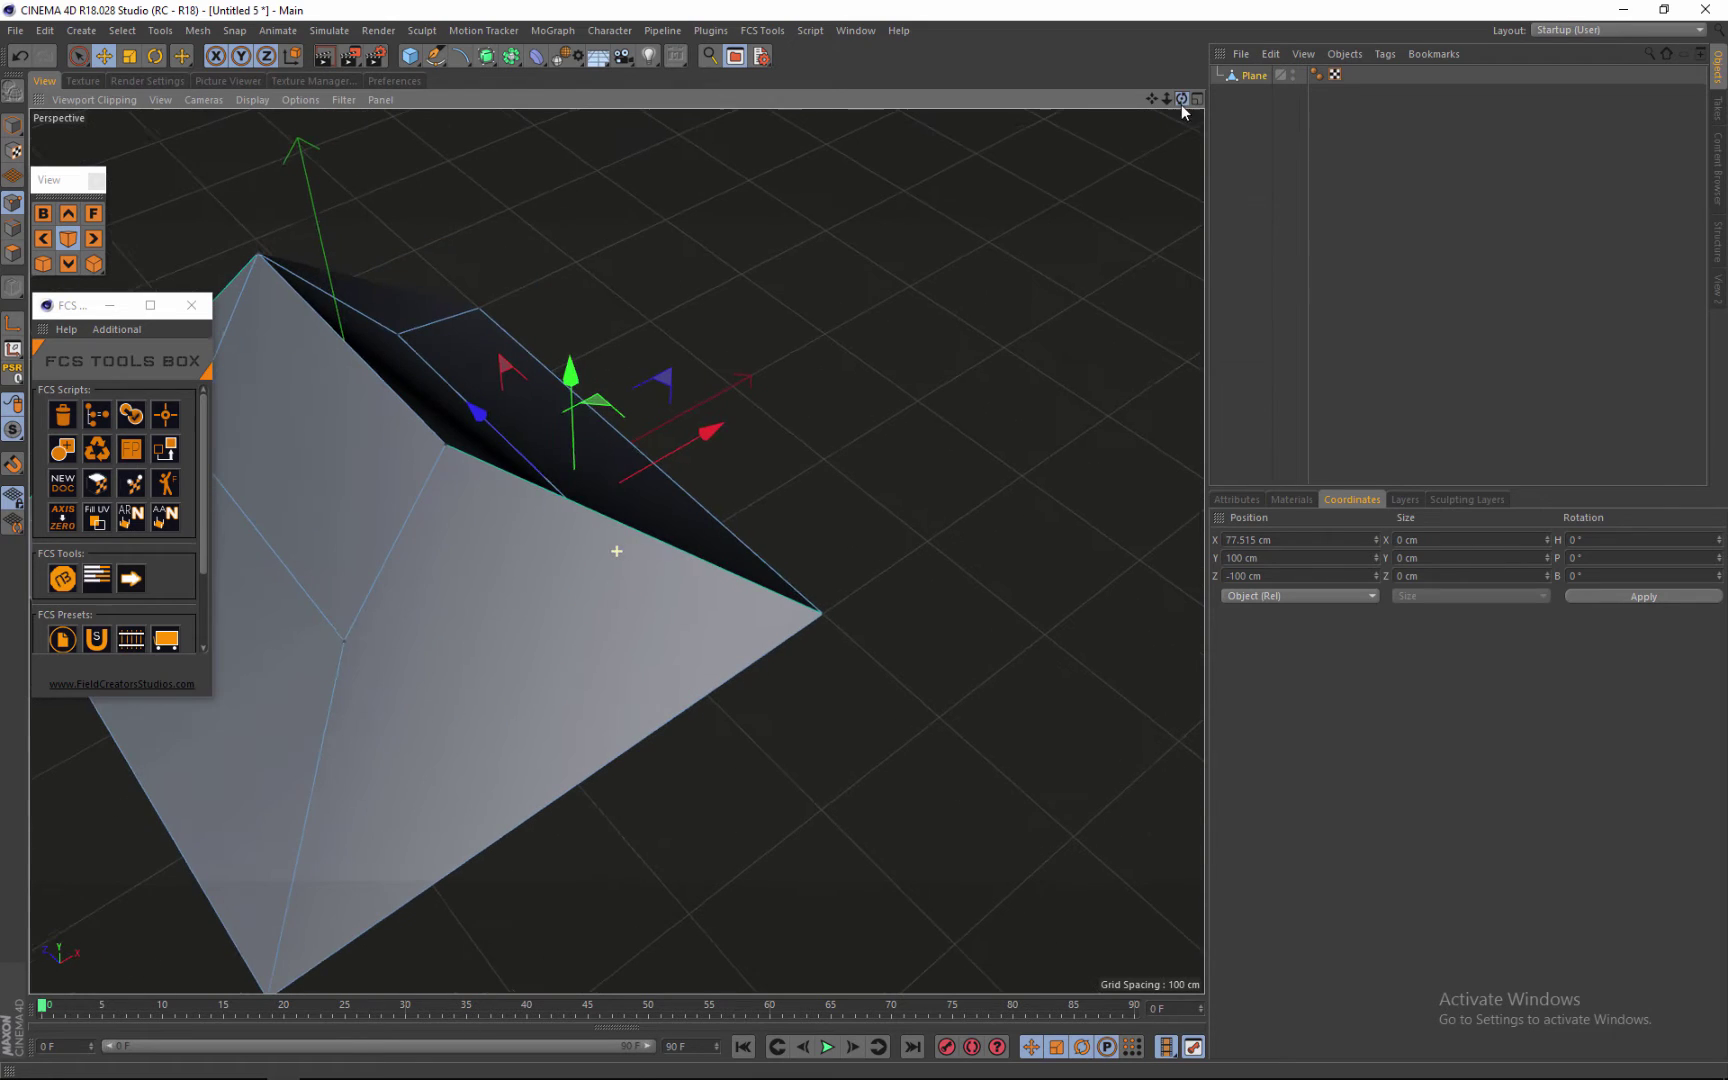
shift+click(343, 643)
right_click(343, 643)
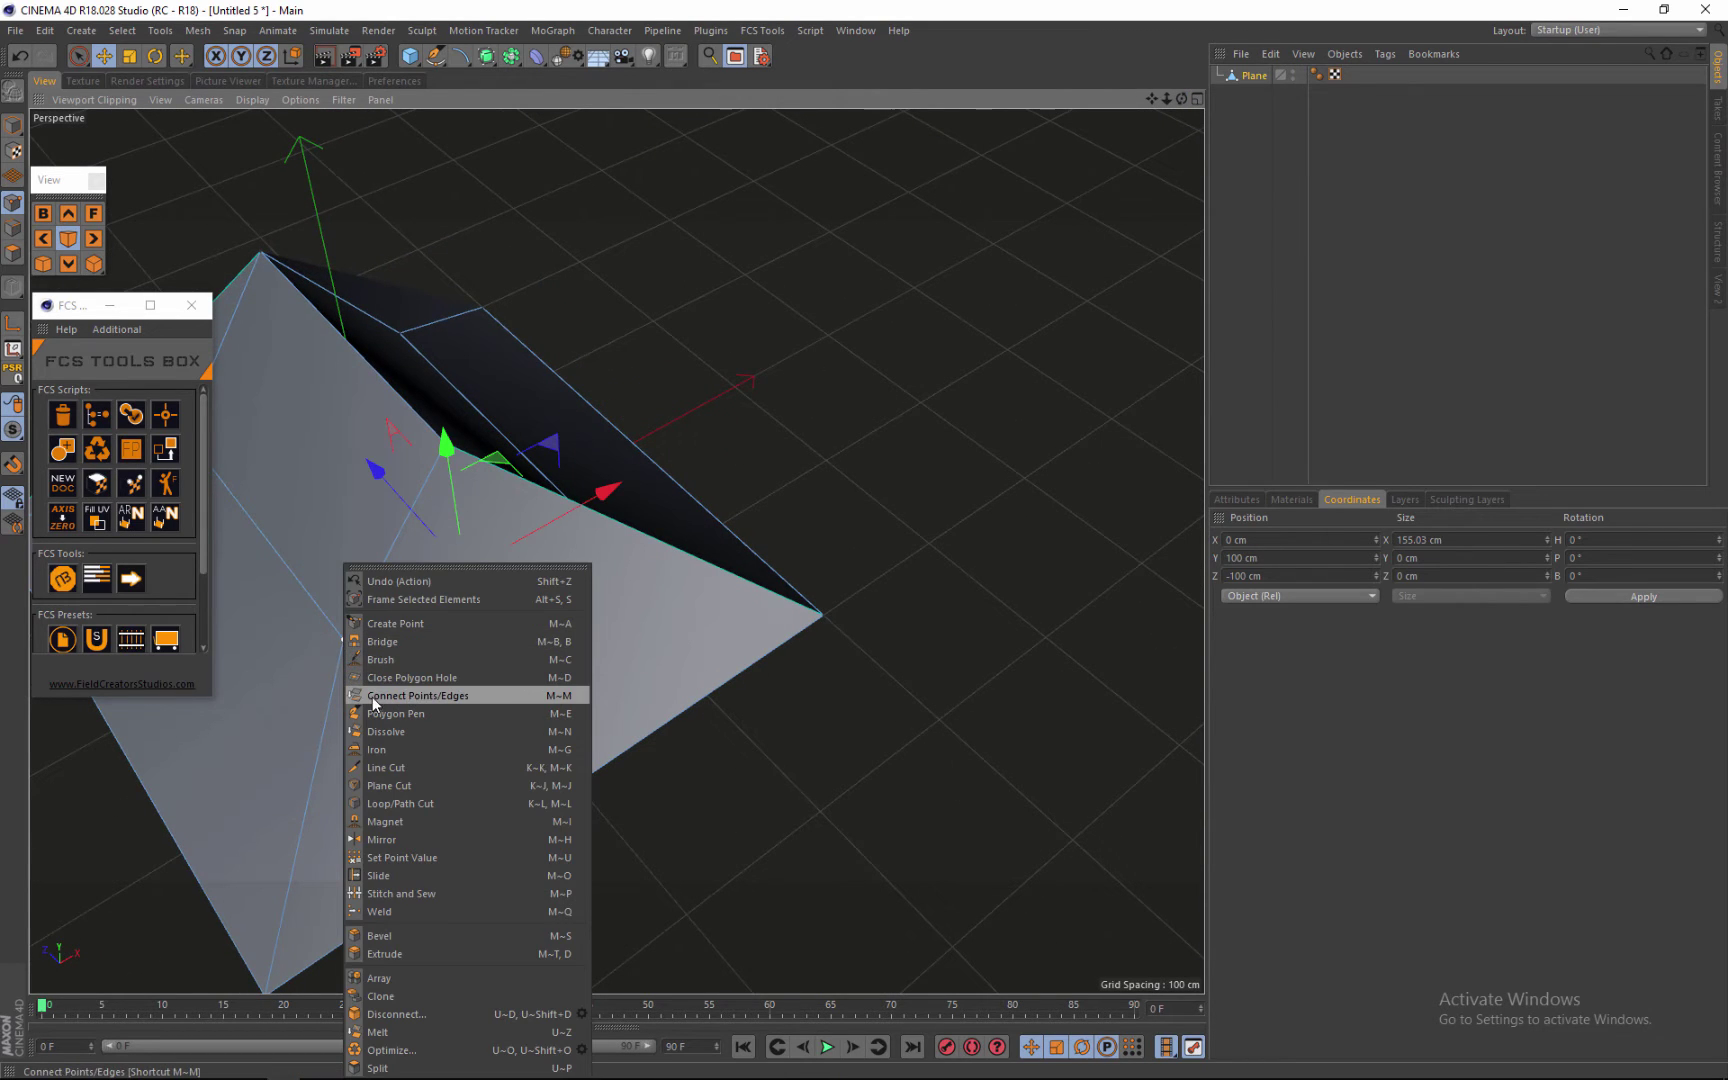
click(397, 695)
Step: Connect the two lower corner points of the opposite gable at Z 100 cm using Connect Points/Edges
alt+drag(460, 634, 350, 467)
click(516, 522)
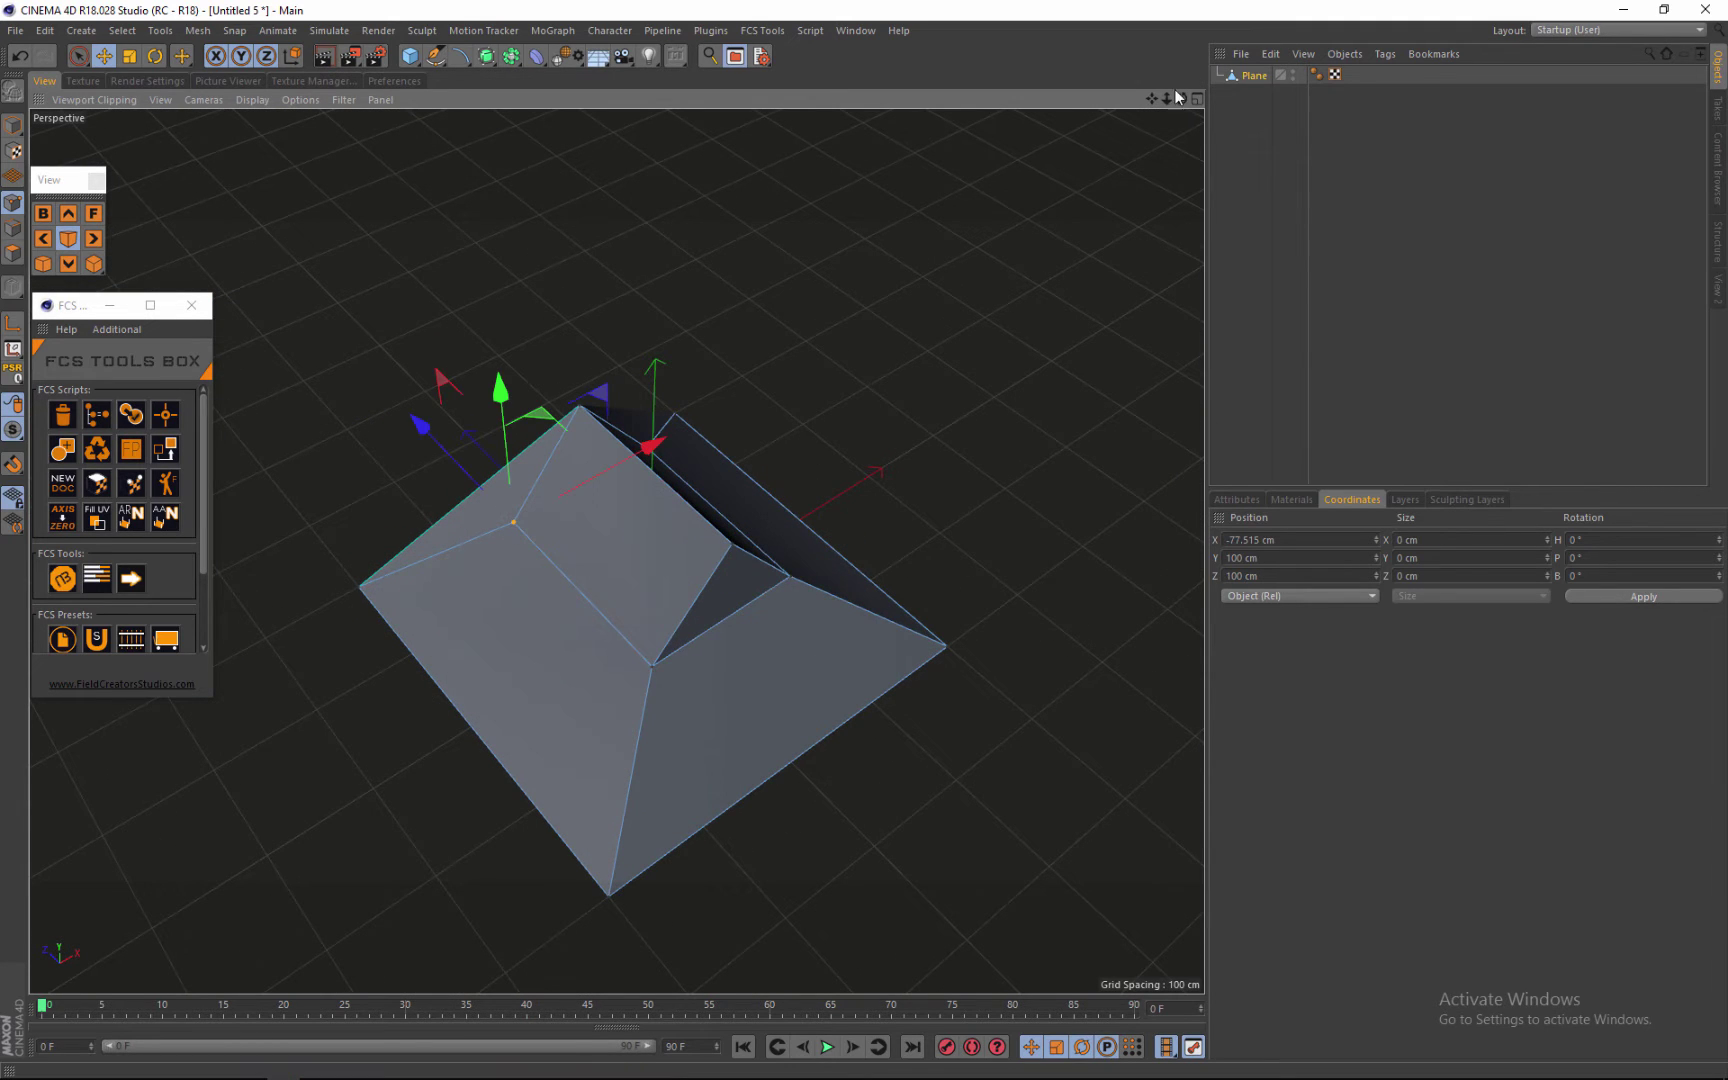
alt+drag(863, 539, 1054, 306)
scroll(817, 617, up, 4)
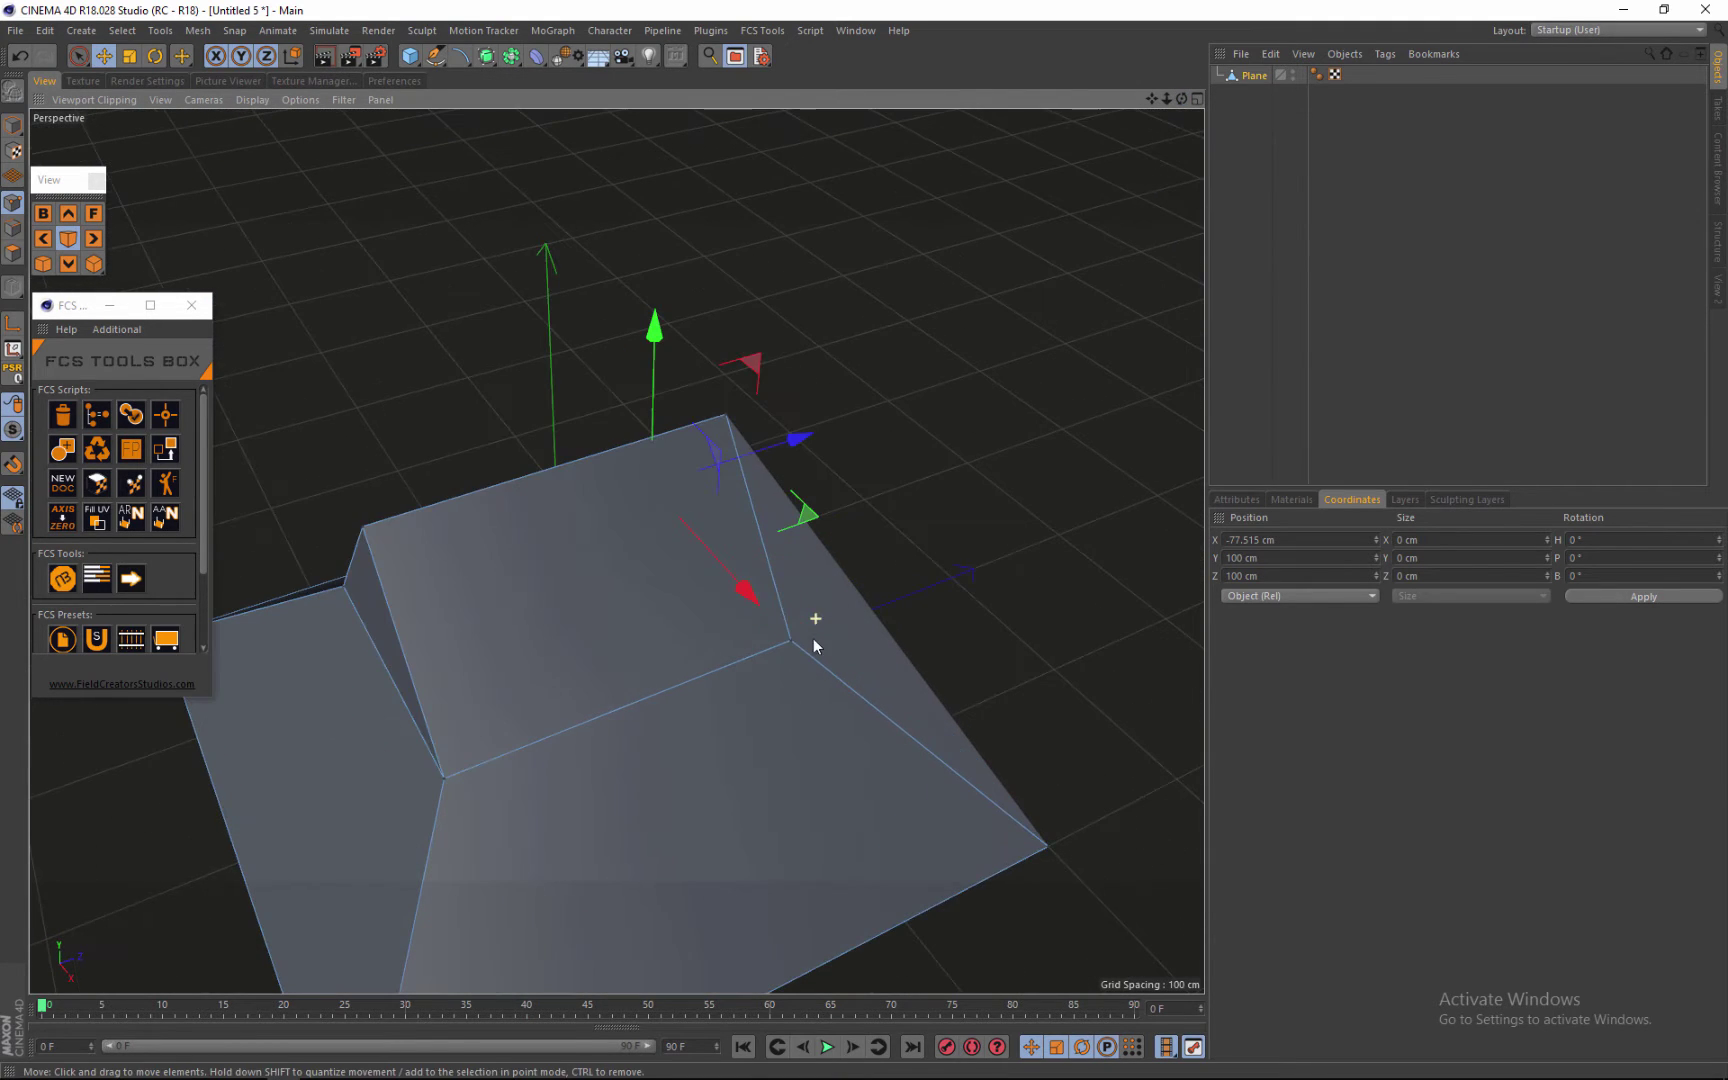
shift+click(795, 640)
right_click(795, 640)
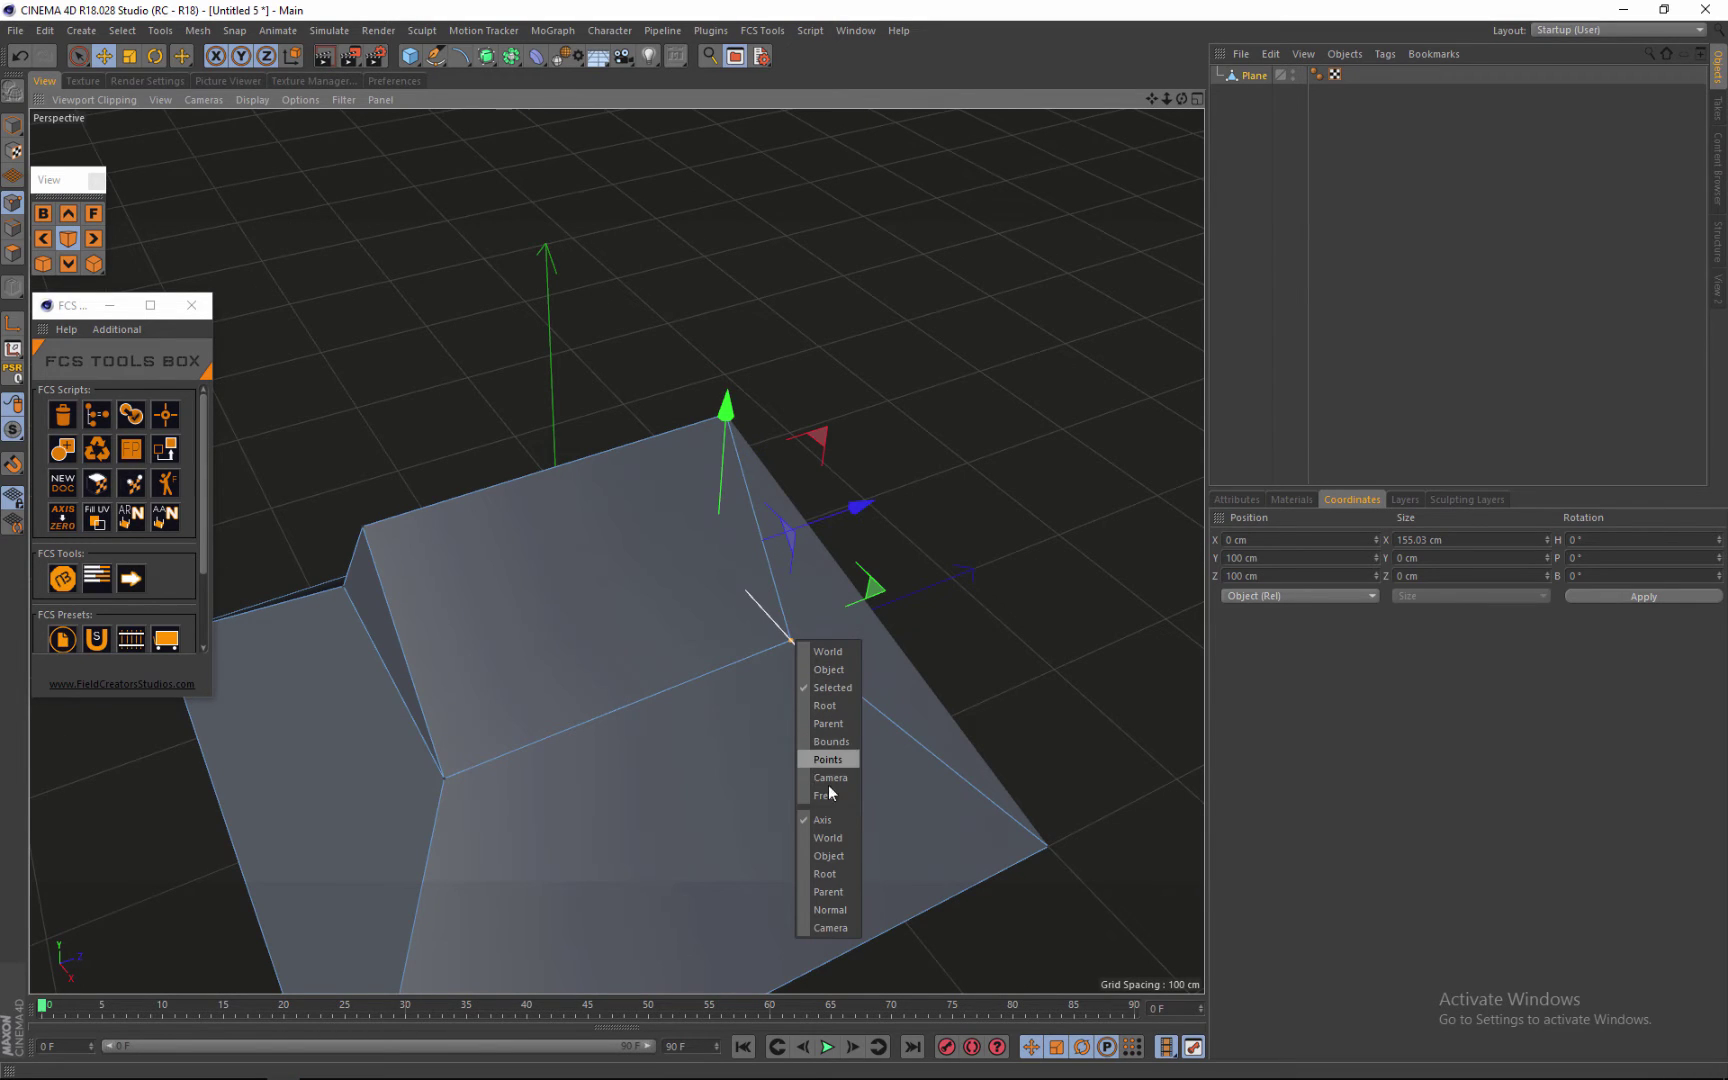
right_click(809, 572)
click(863, 678)
Step: Select the ring of four lower roof polygons in polygon mode using Loop Selection
alt+drag(859, 693, 662, 829)
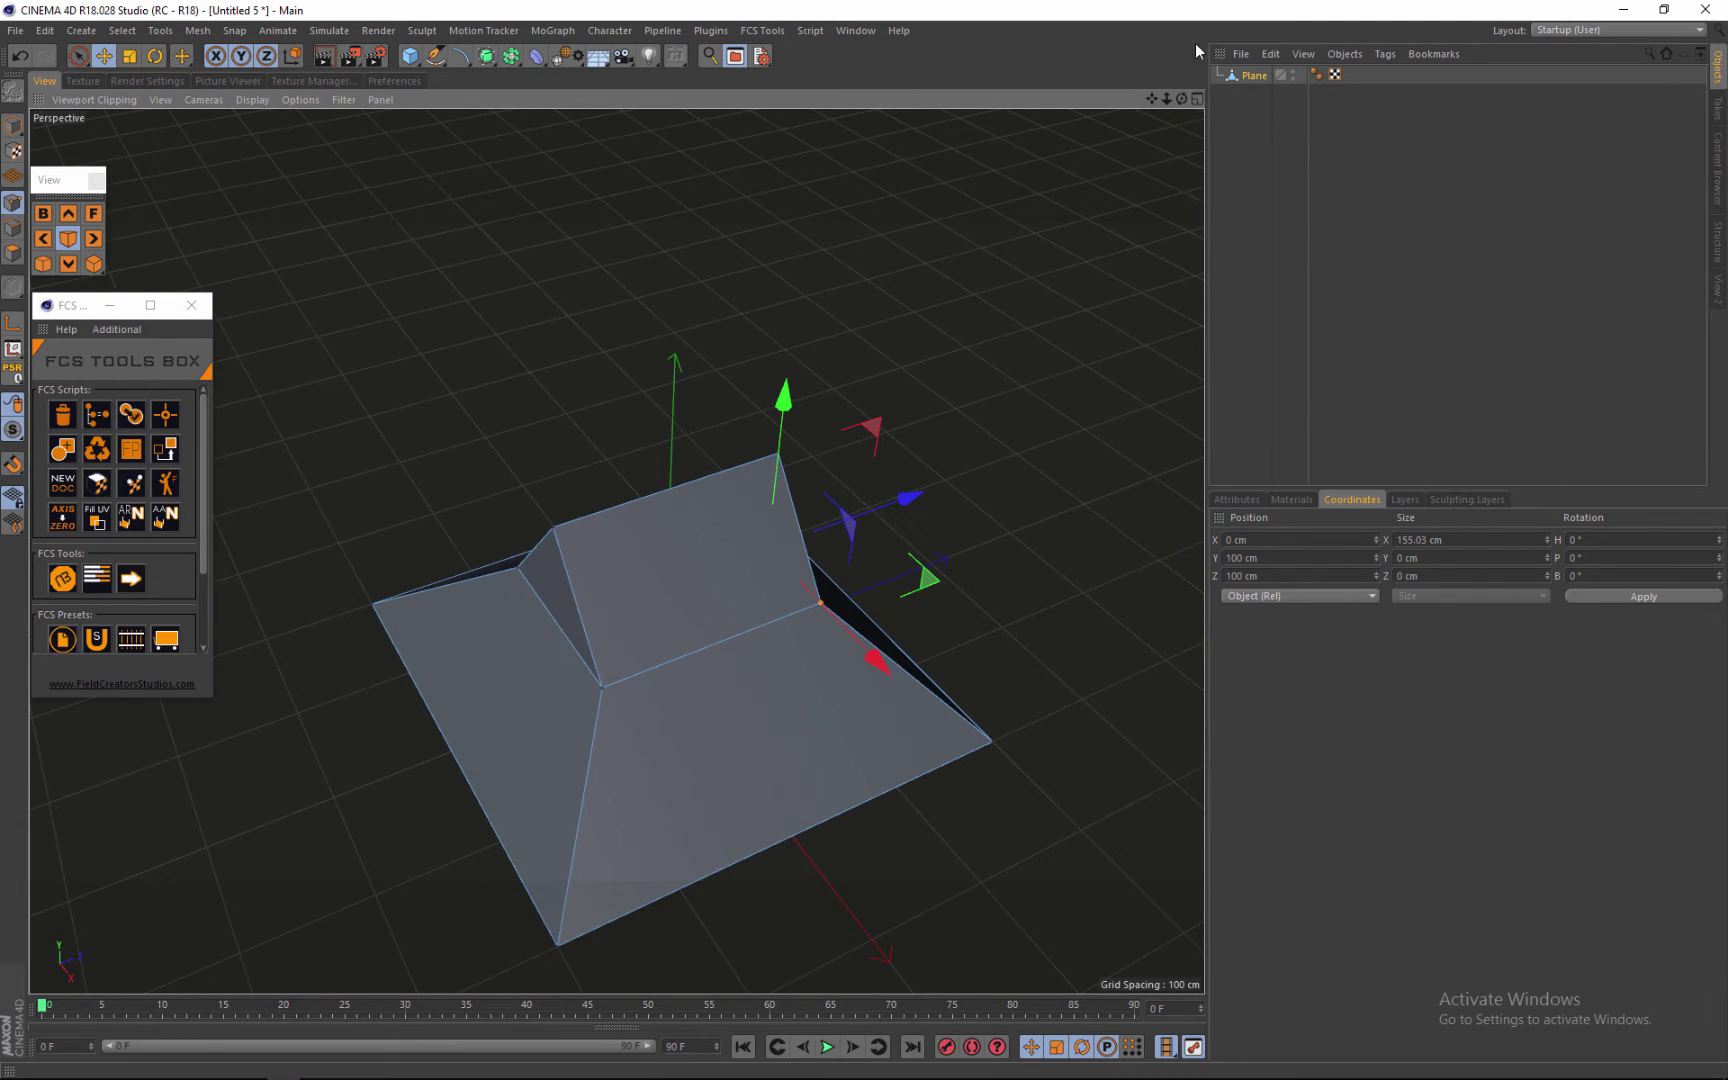
drag(866, 541, 864, 540)
scroll(929, 505, down, 2)
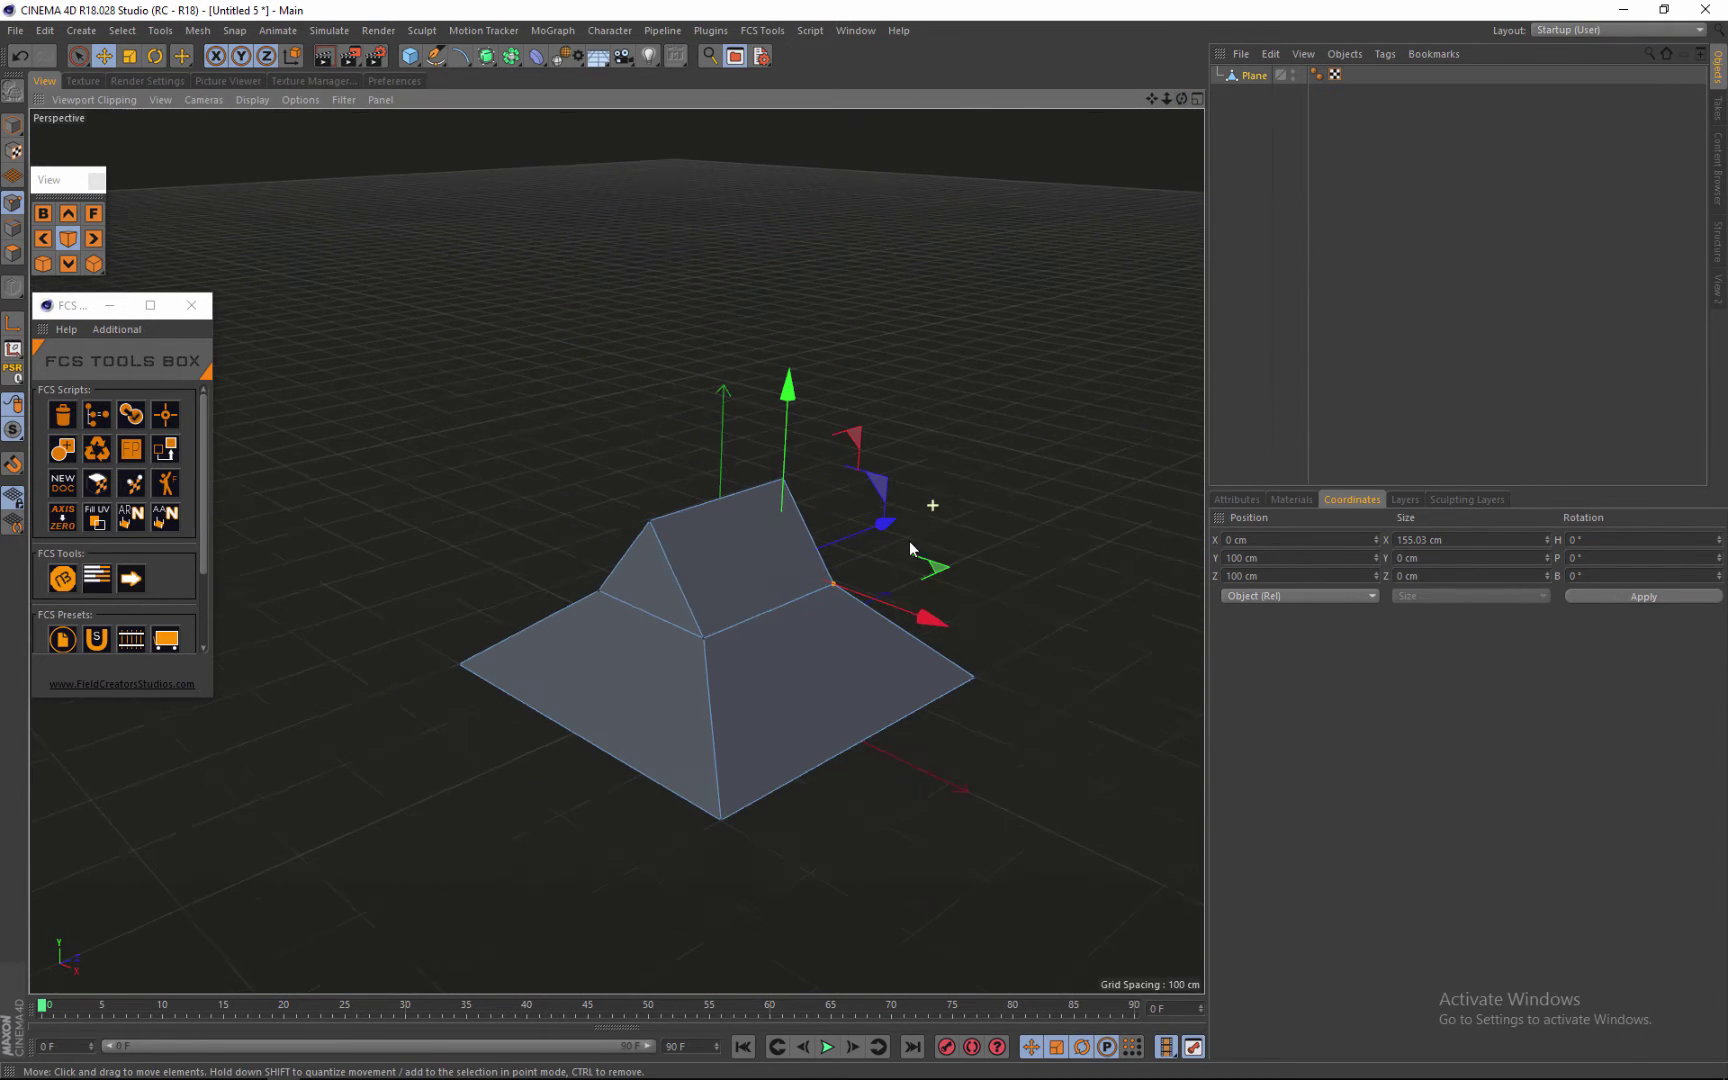
scroll(796, 729, up, 2)
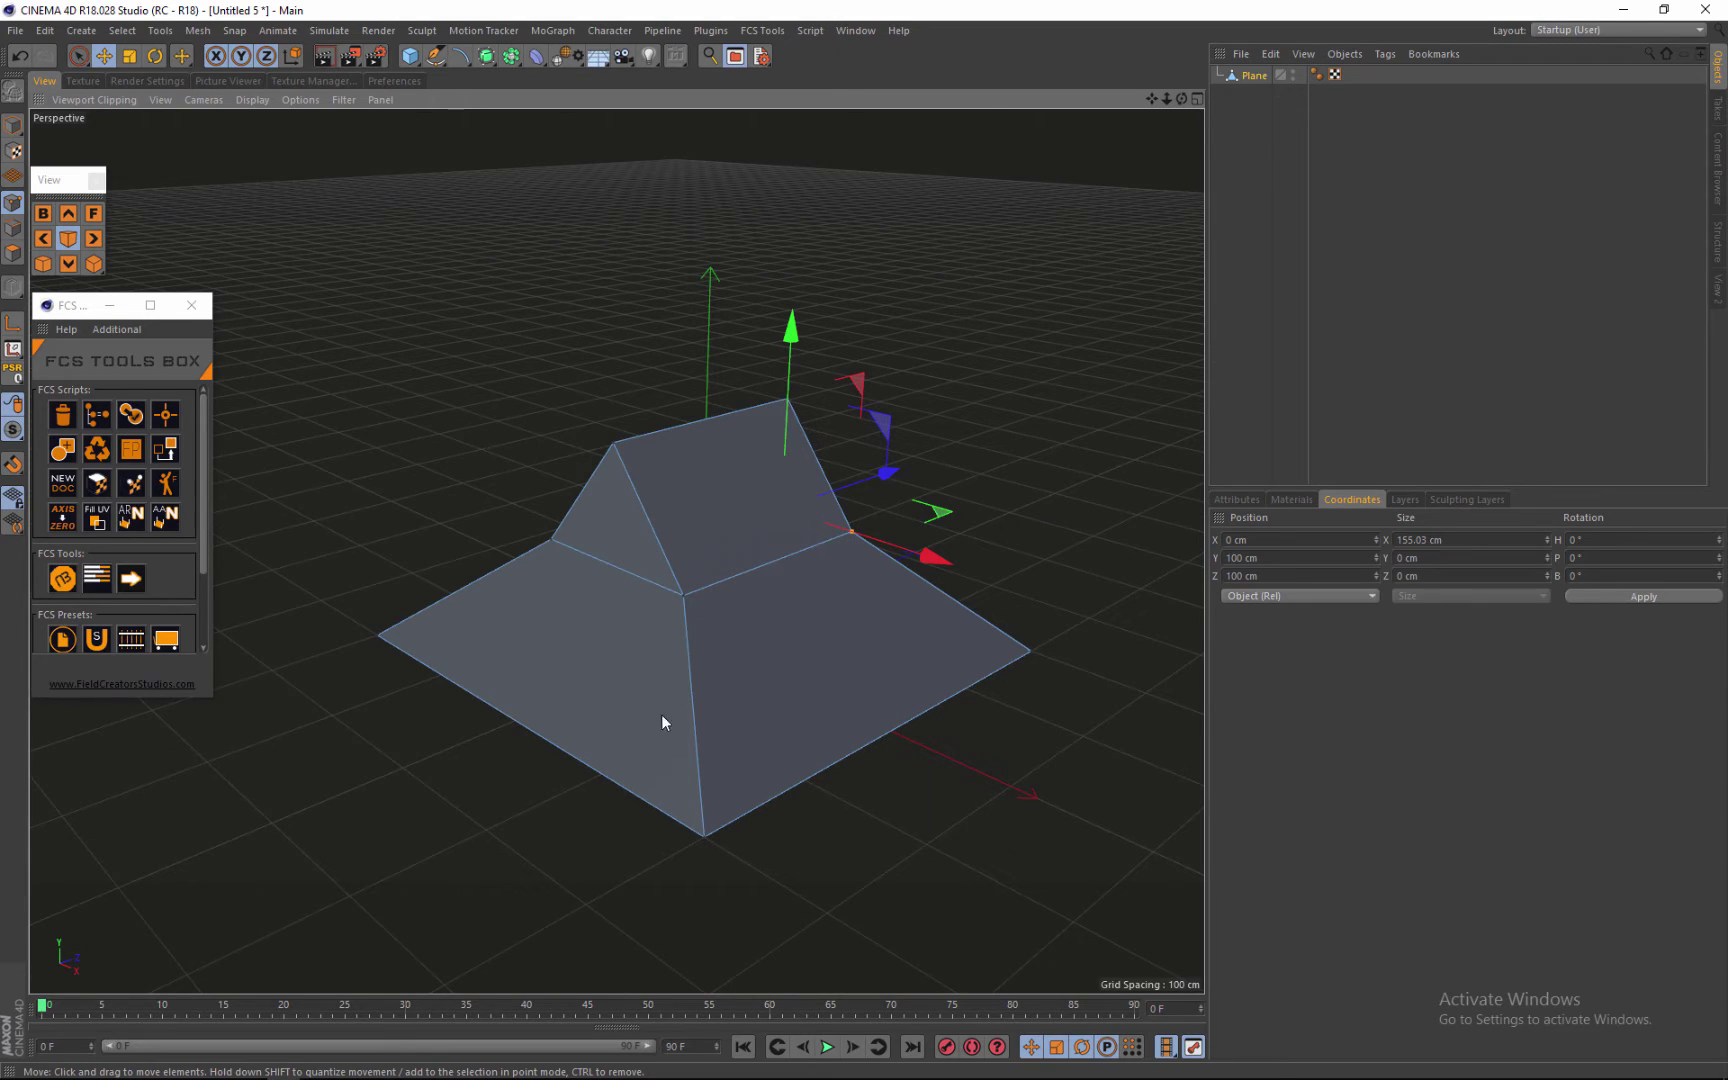
click(13, 253)
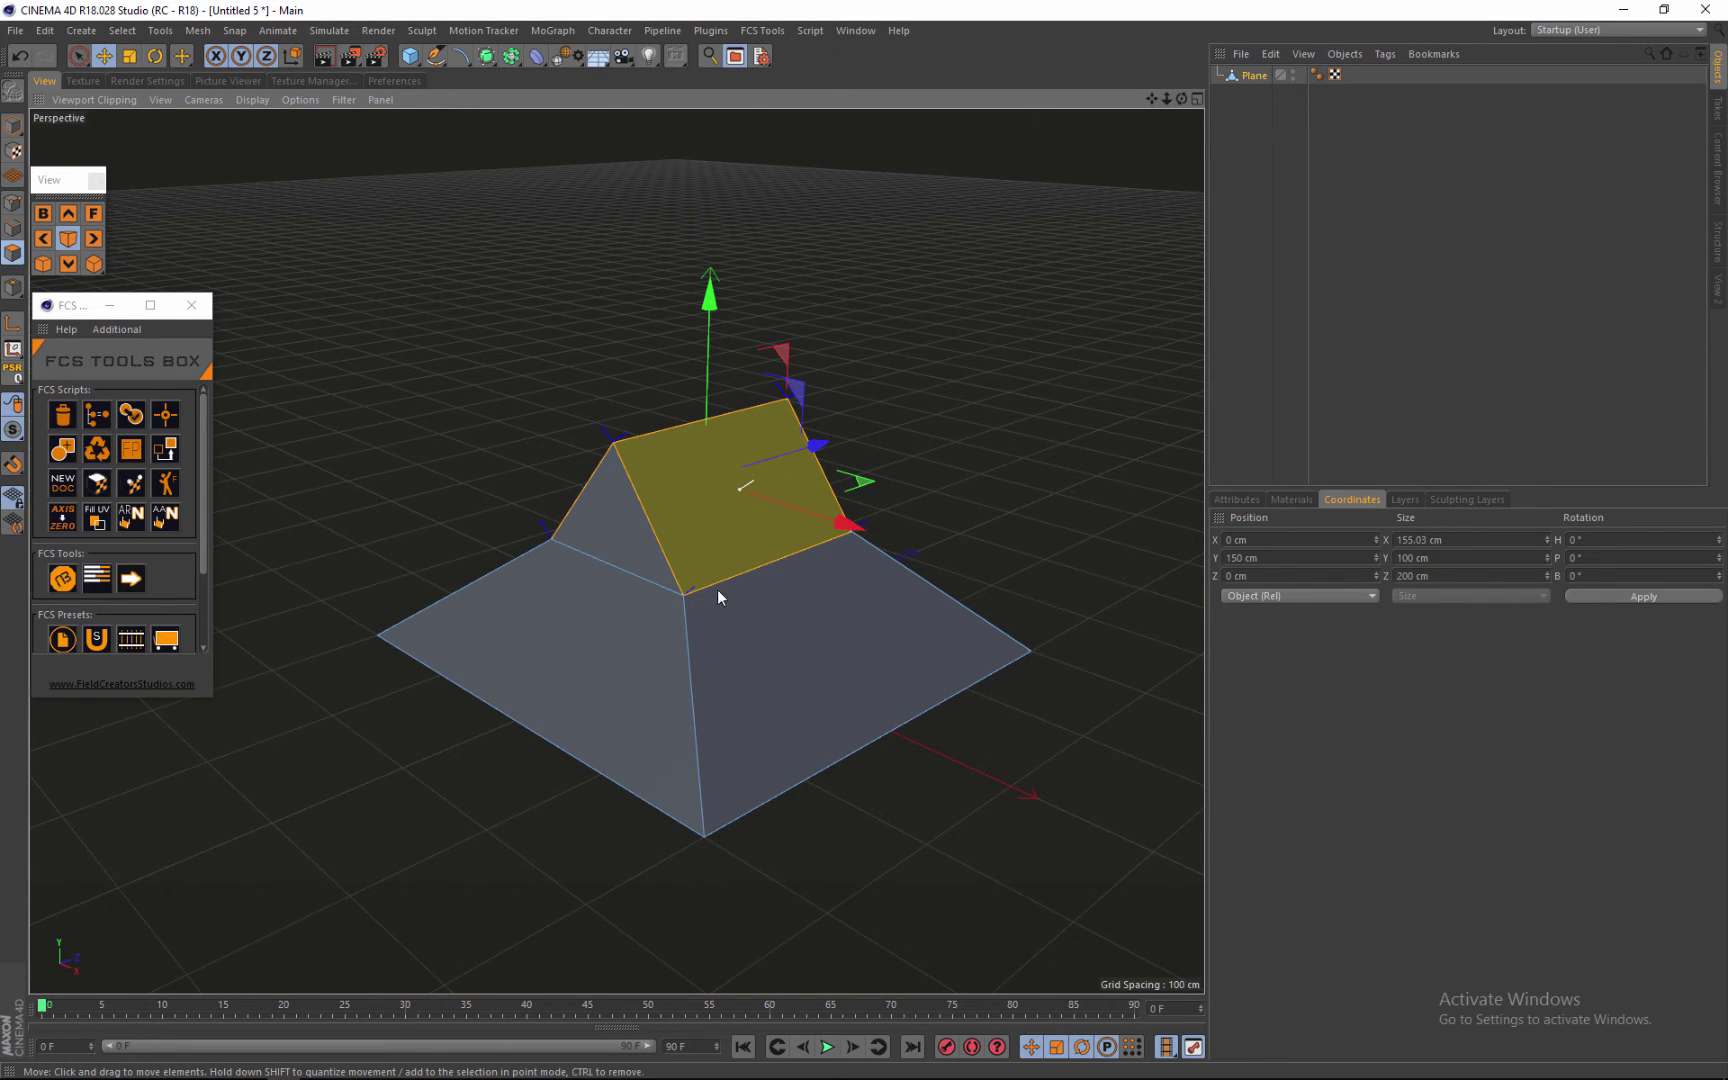
click(122, 30)
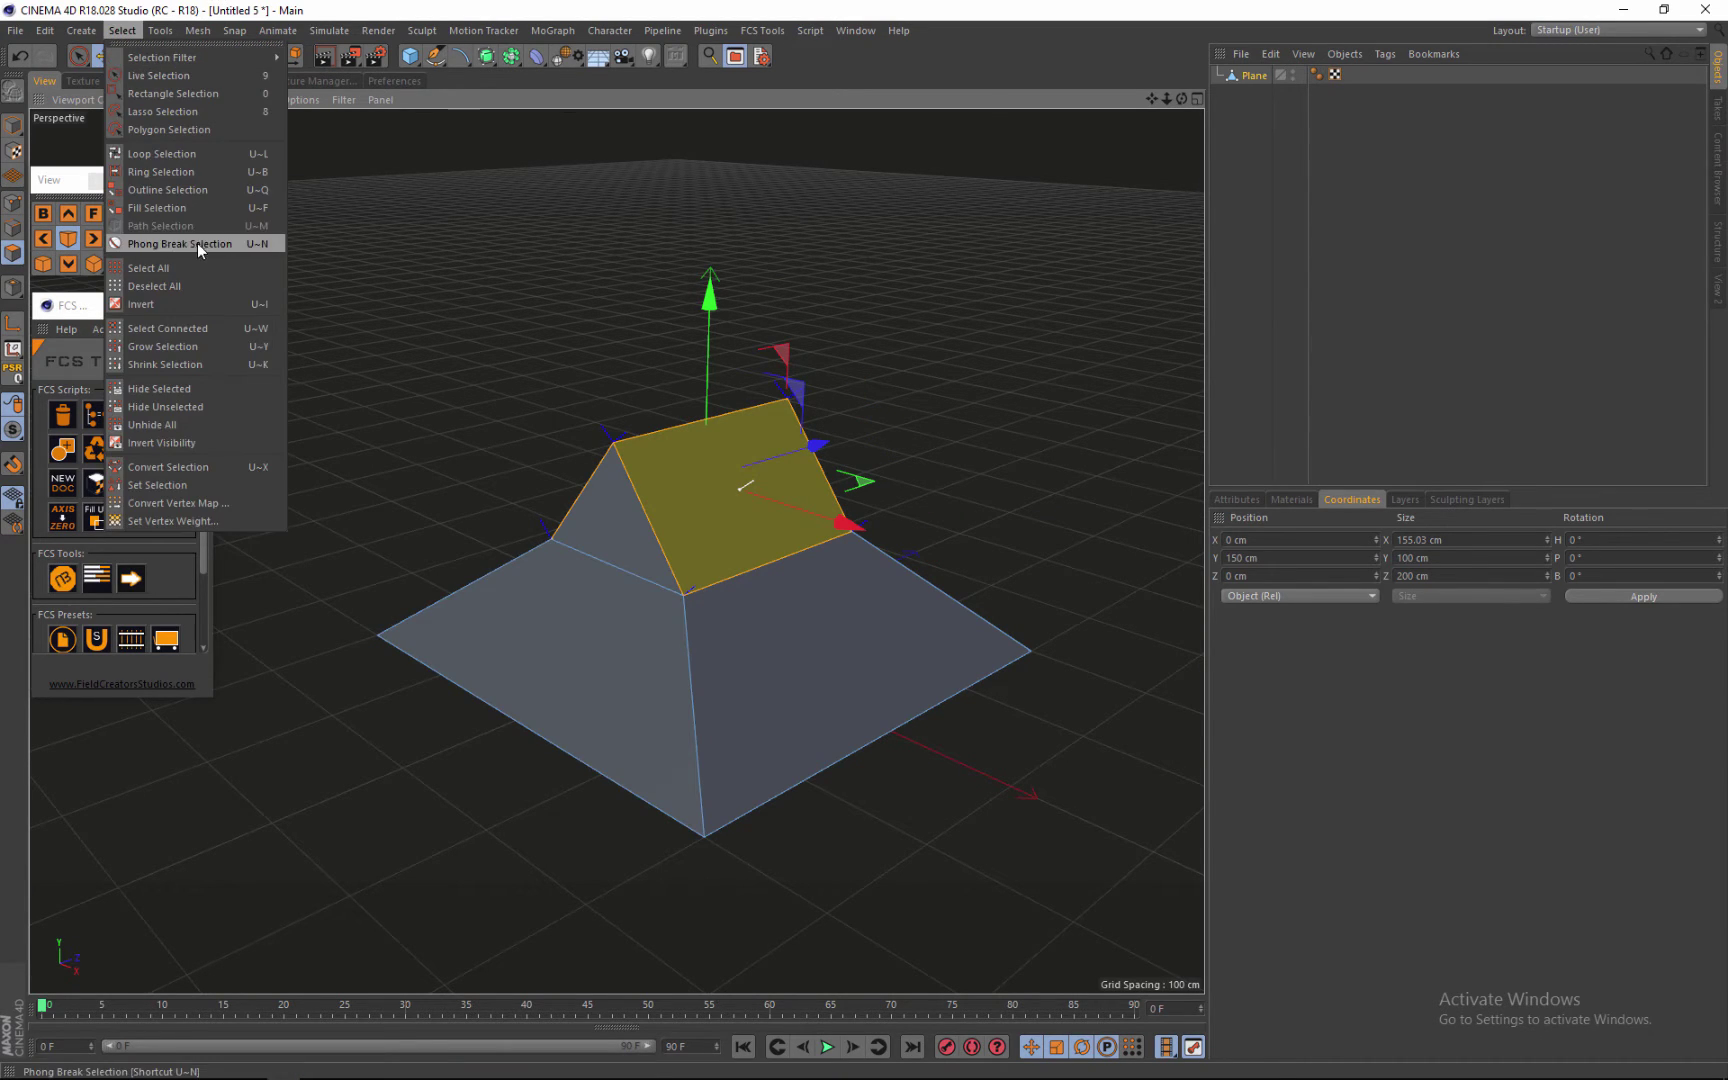
click(144, 153)
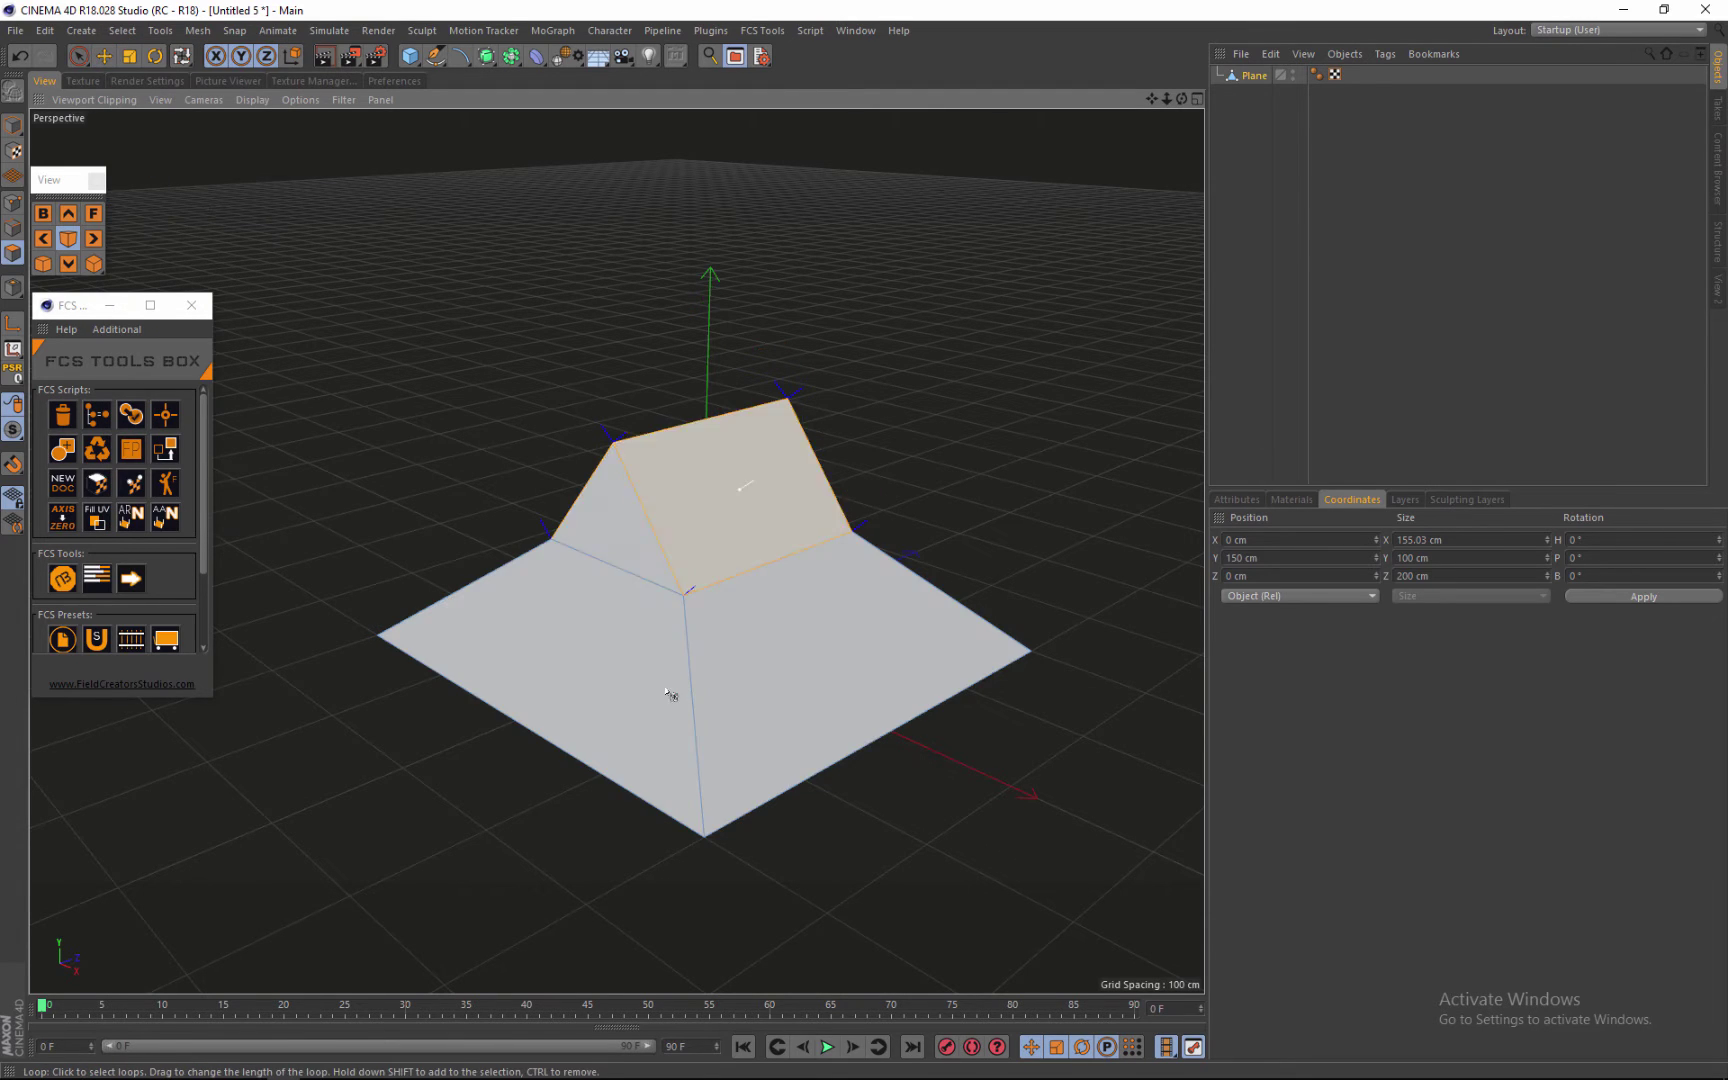
click(675, 694)
scroll(670, 700, up, 2)
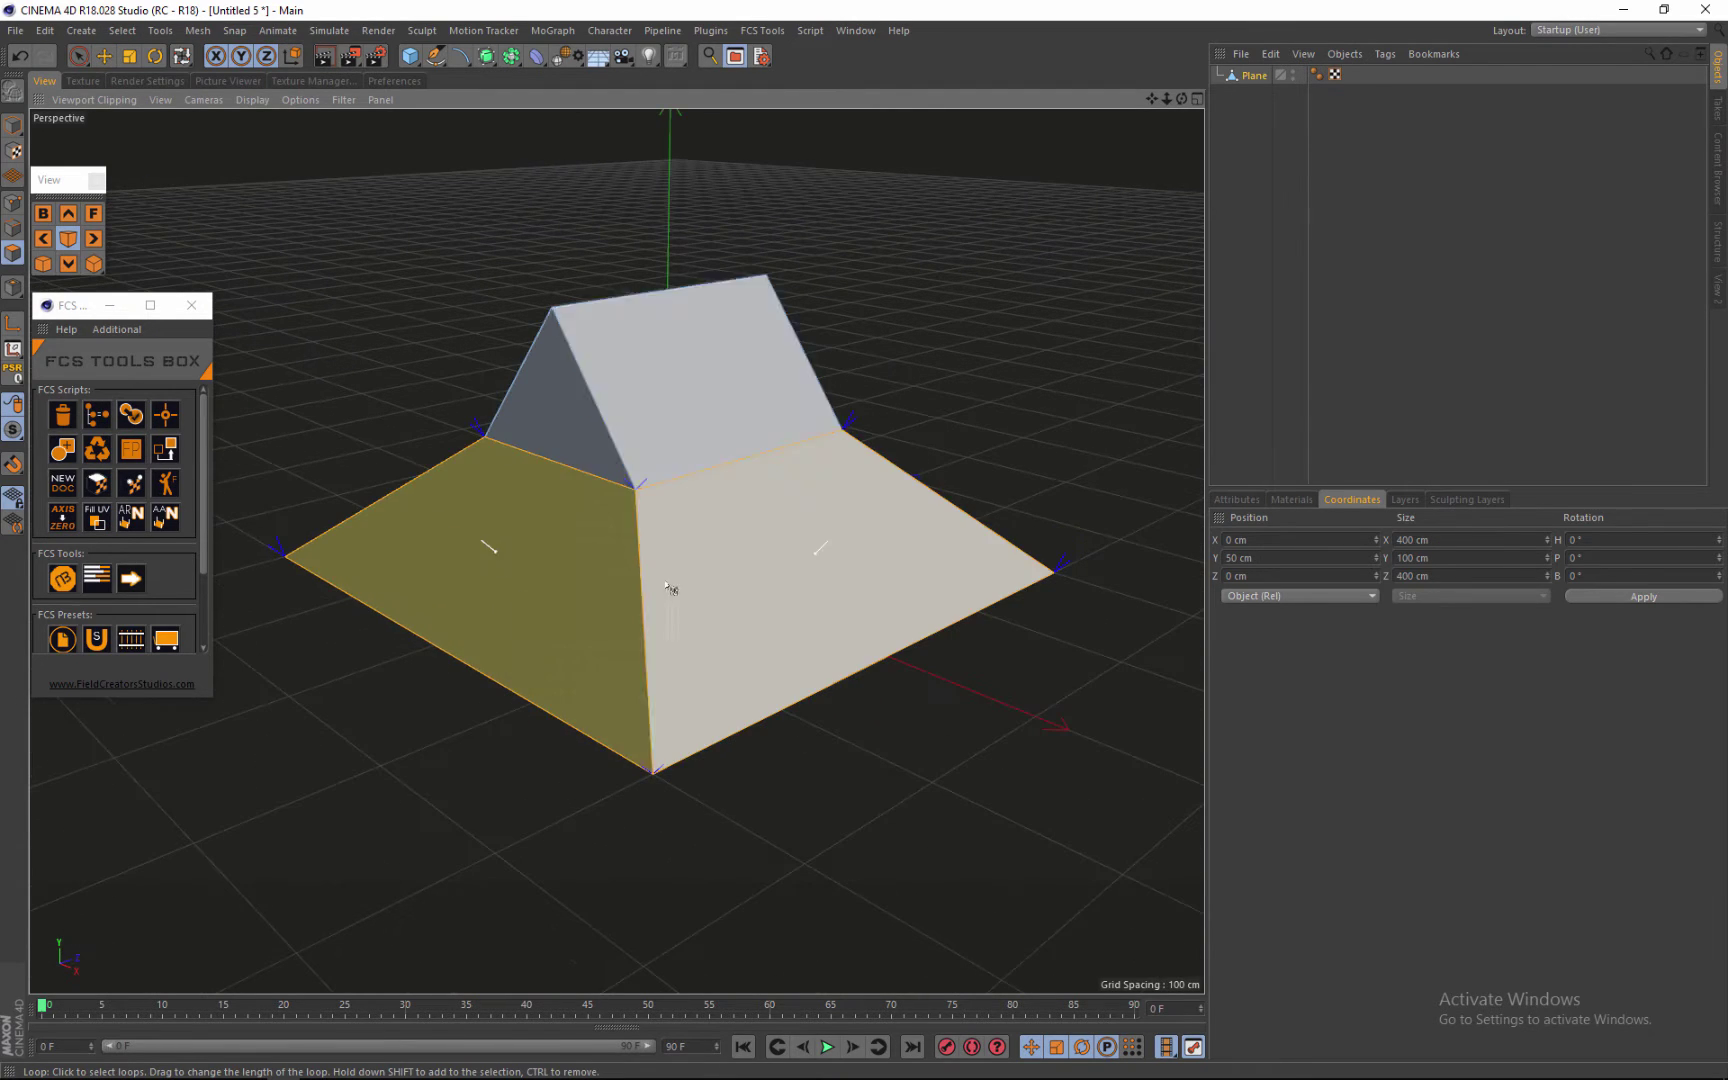
Step: Detach the polygon modeling commands into a floating palette beside the roof model
right_click(648, 556)
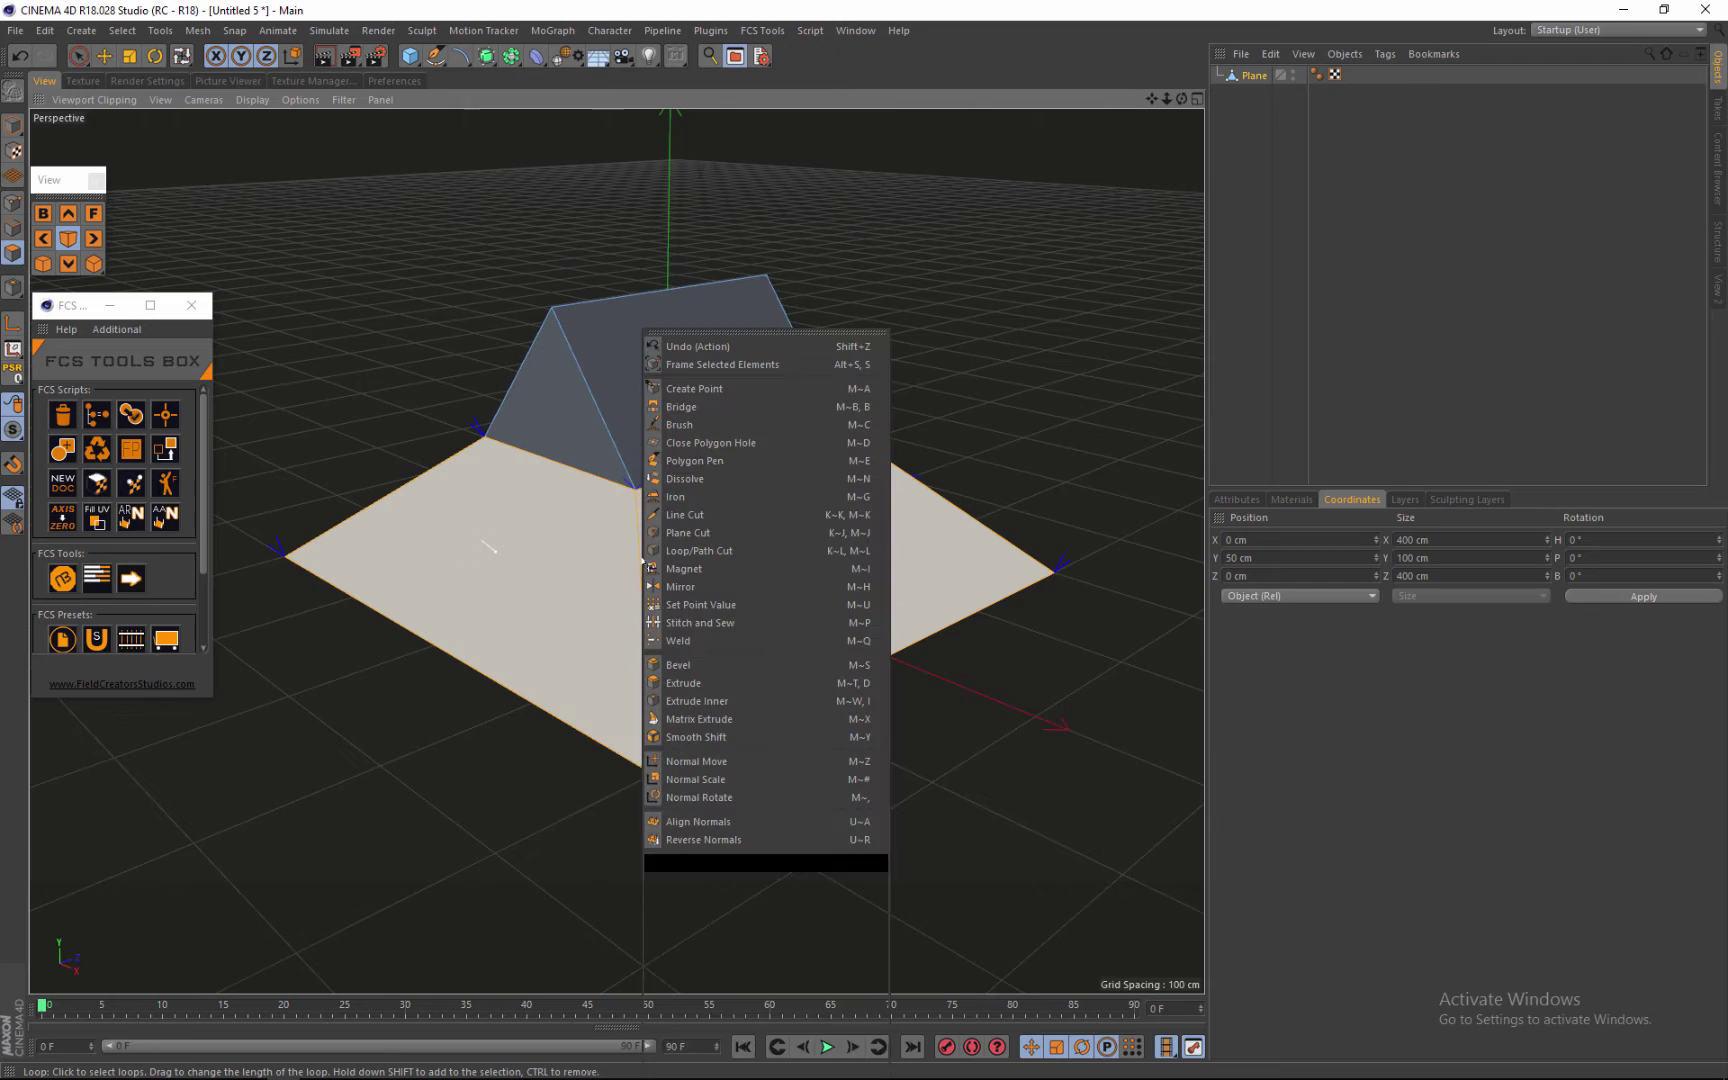
click(717, 333)
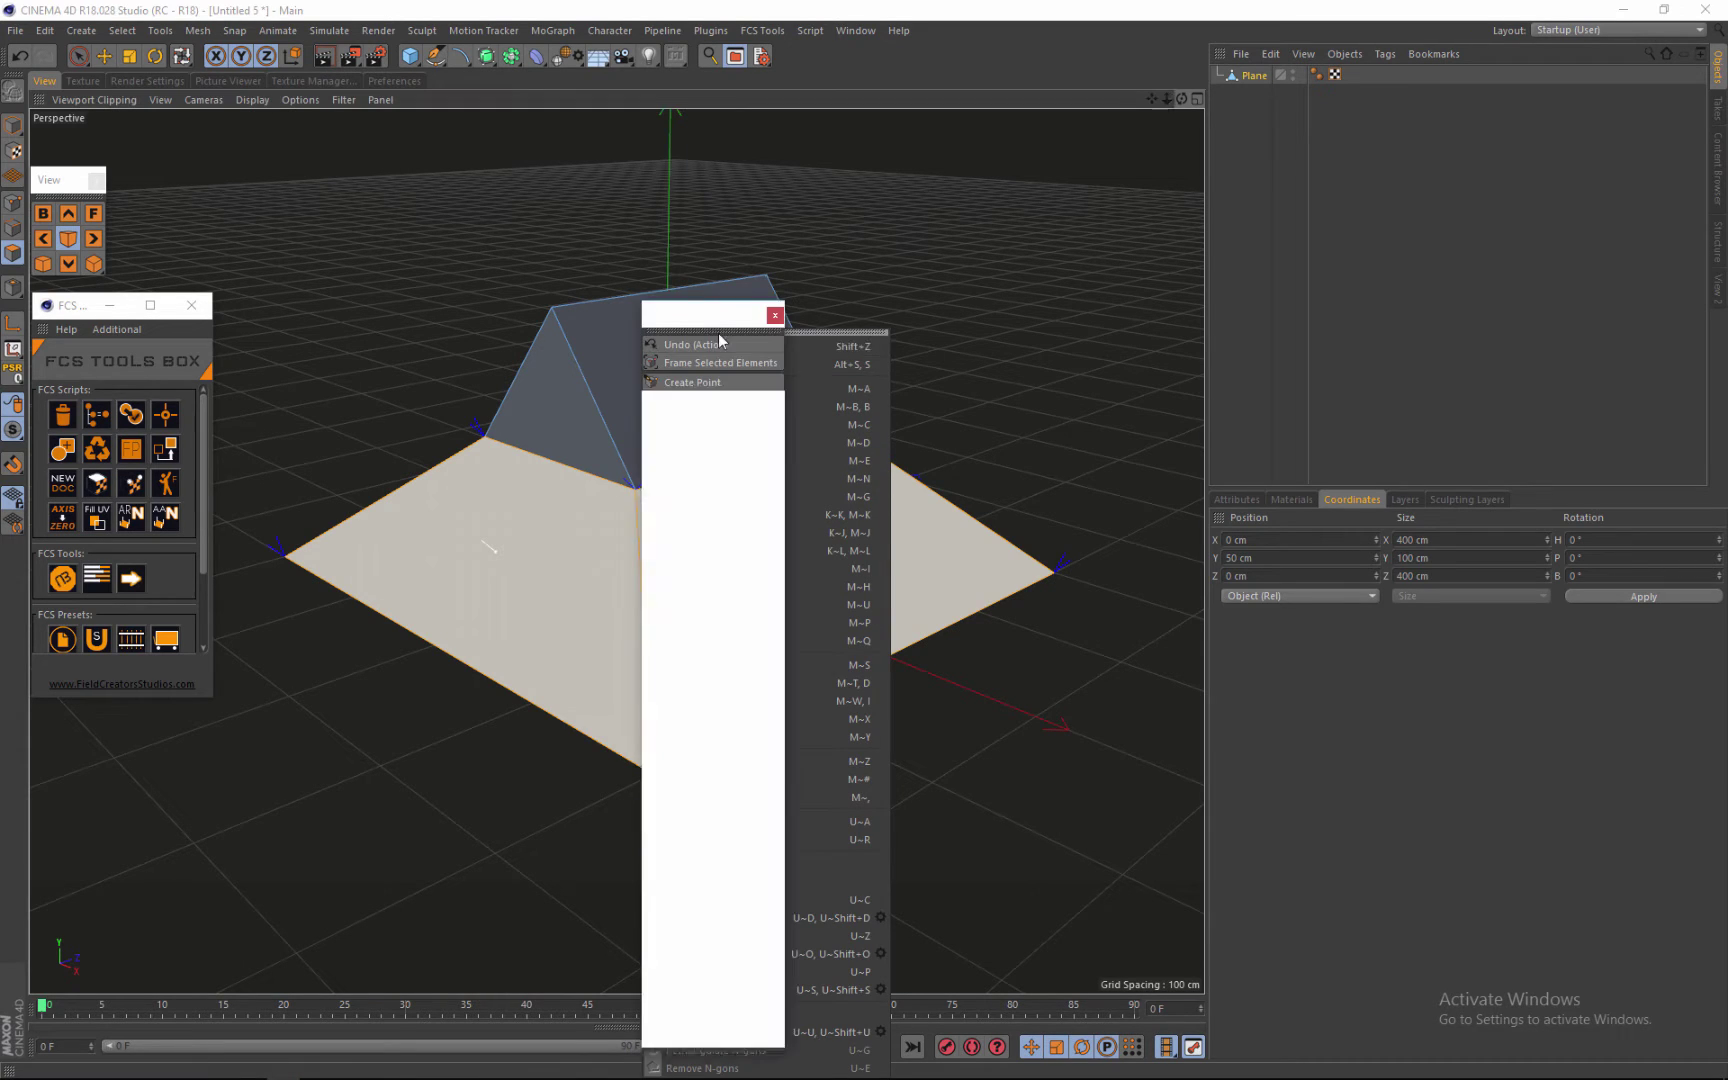
drag(718, 318, 1096, 202)
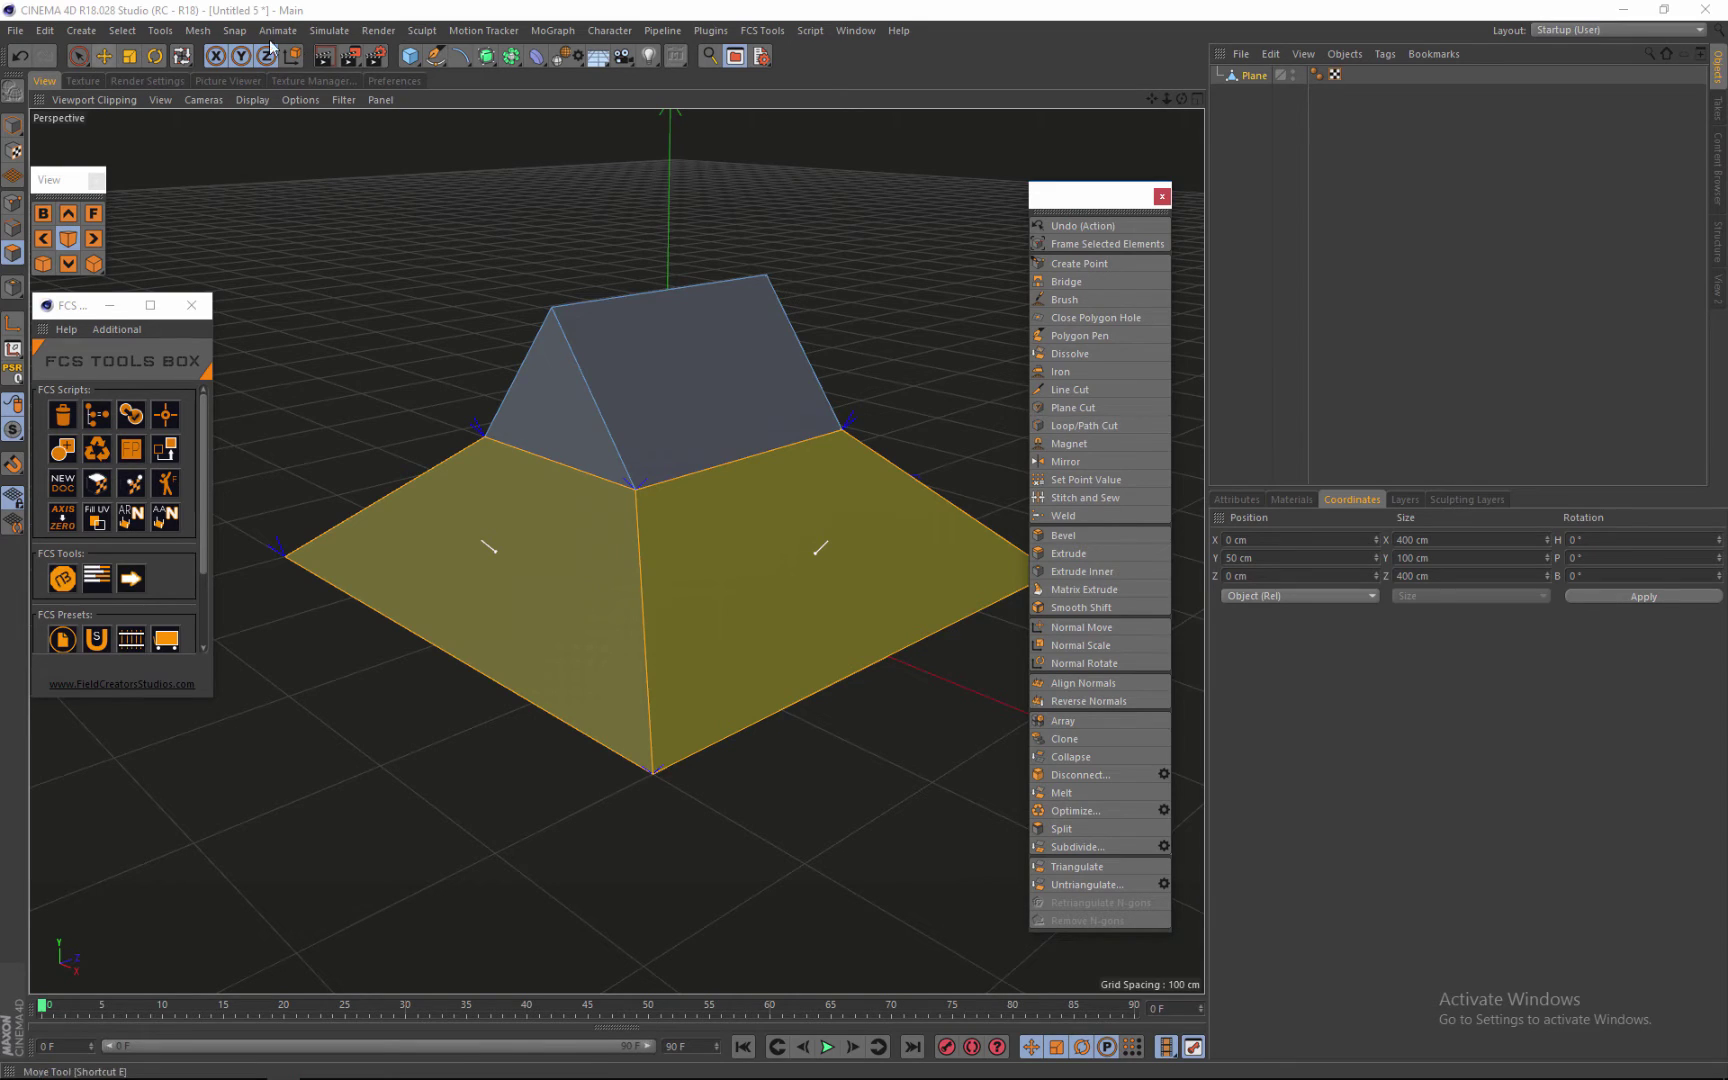
Step: Try adding seven evenly spaced Loop/Path Cut lines down the long roof slope, and undo them
click(1084, 425)
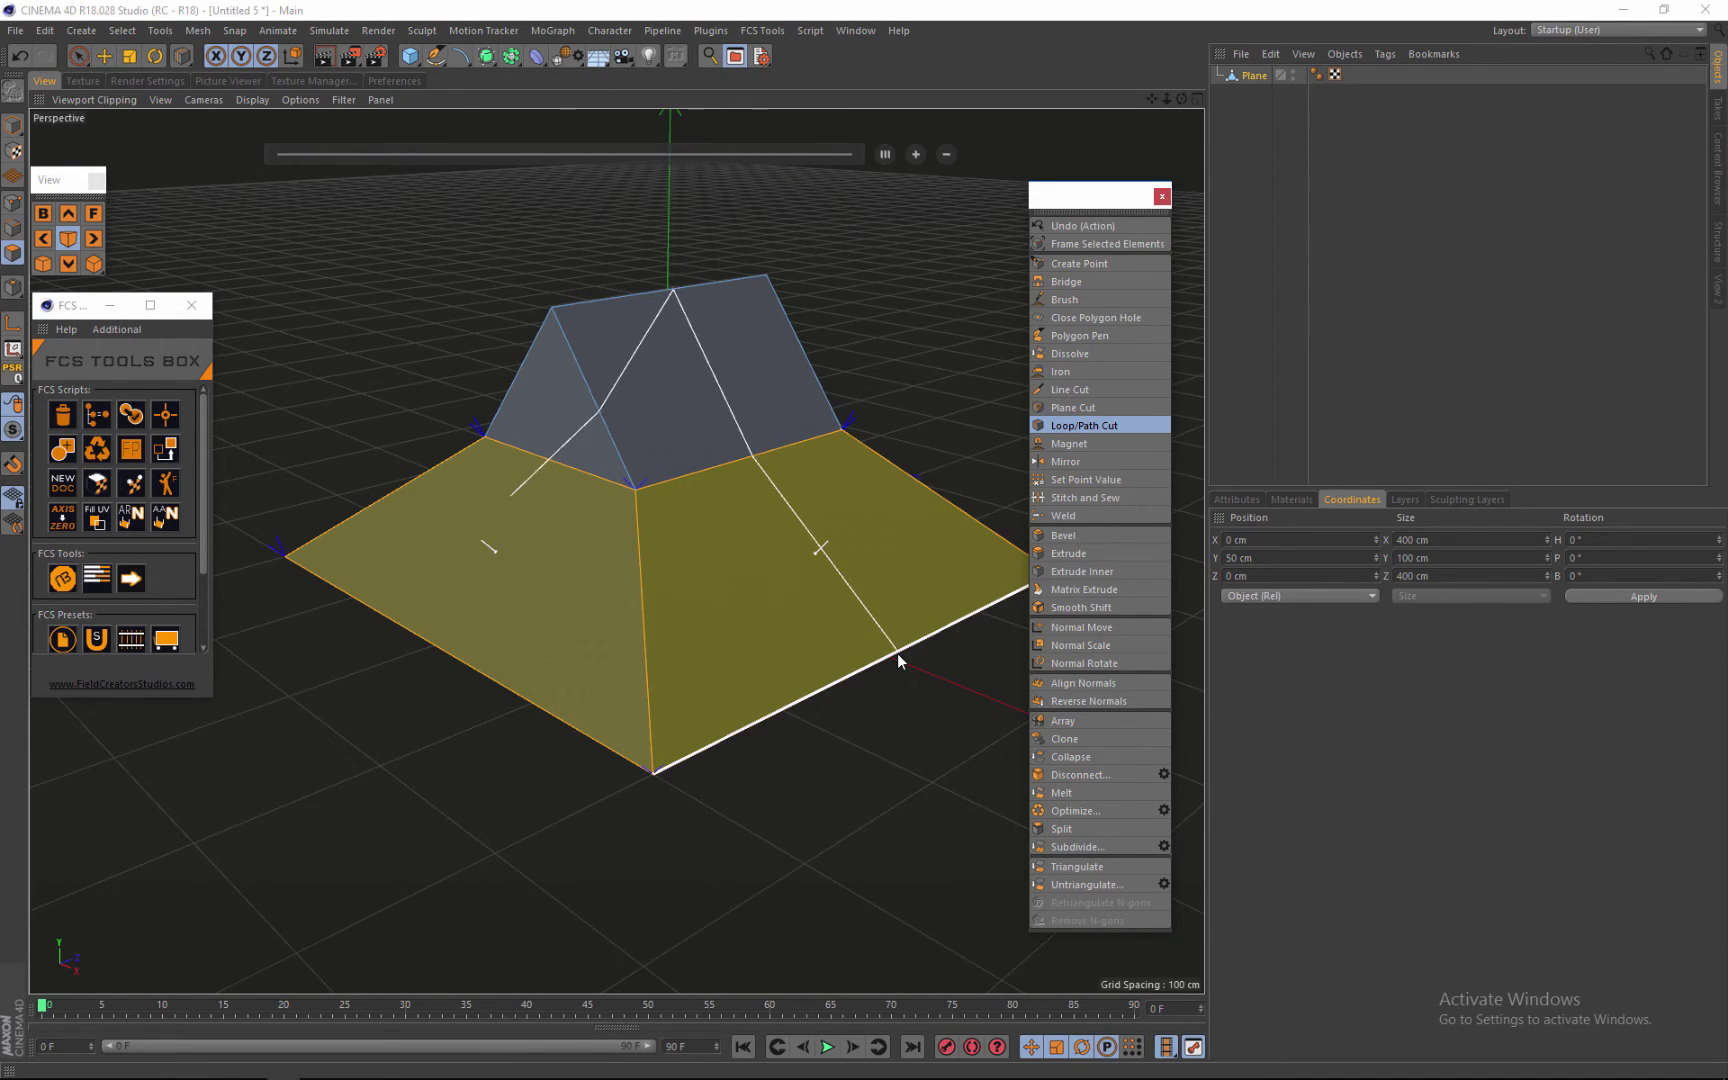
key(shift)
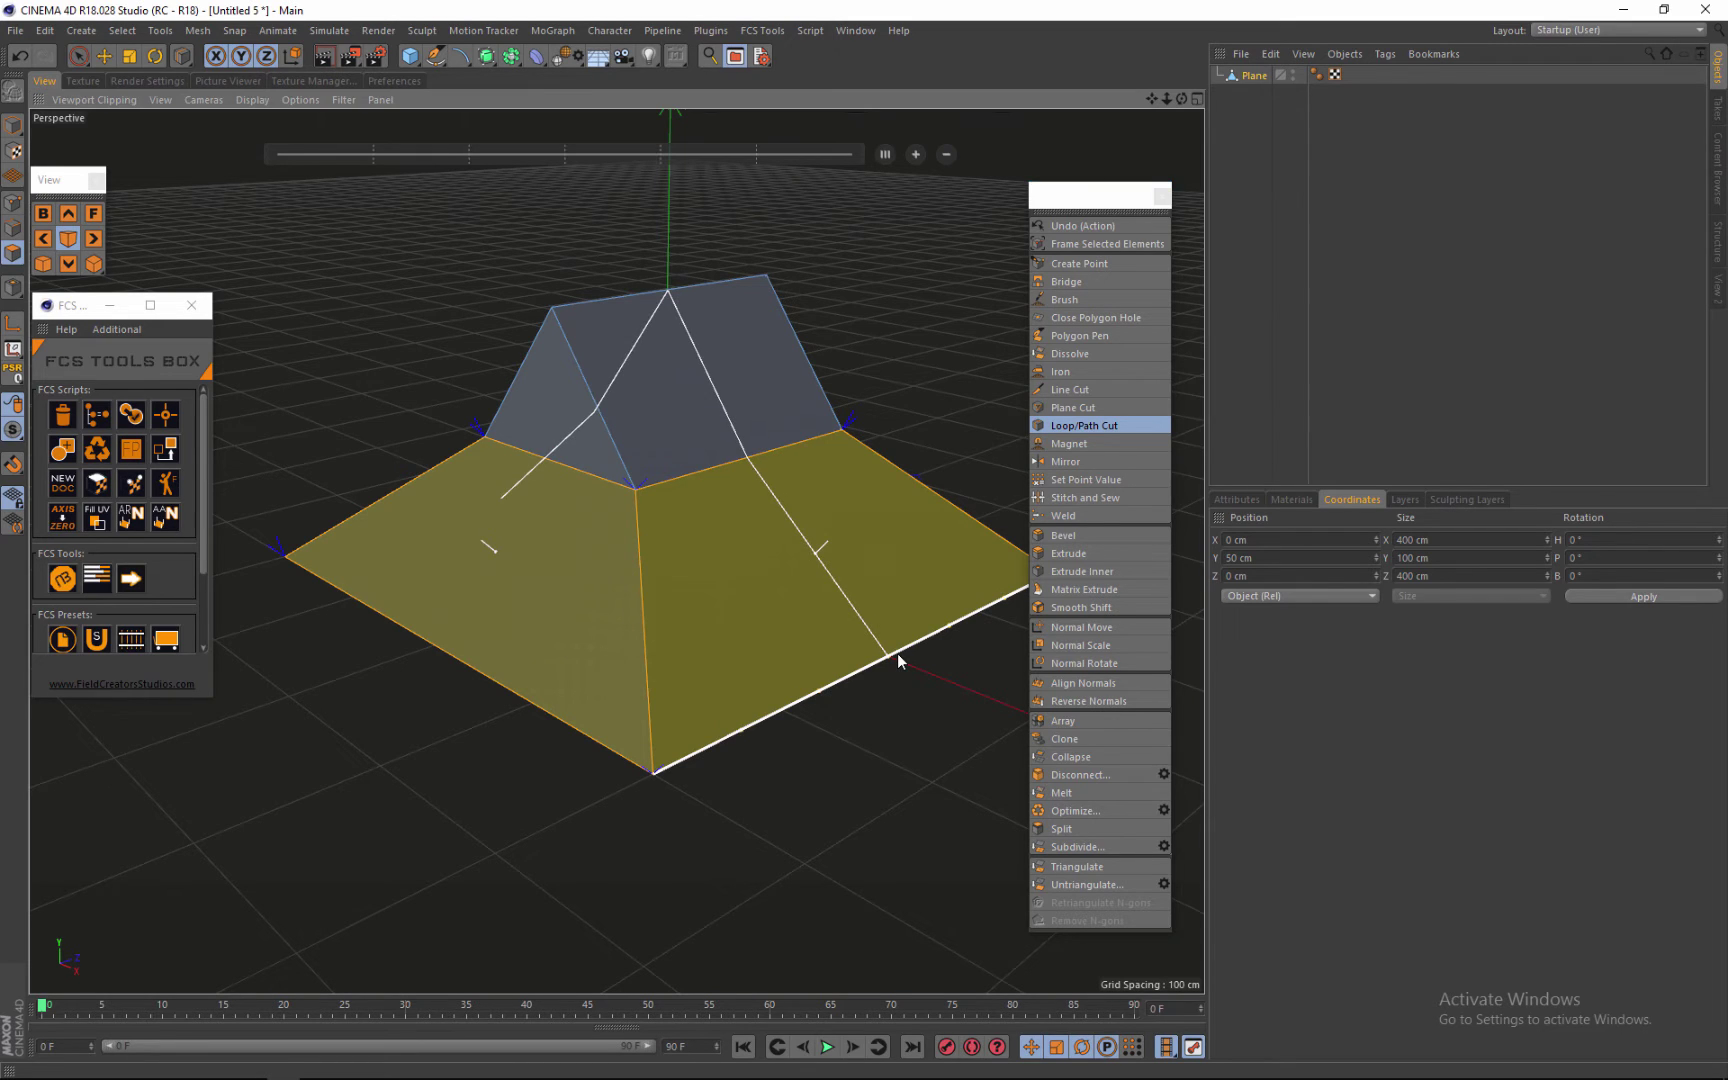
click(896, 653)
click(915, 154)
click(915, 154)
click(915, 154)
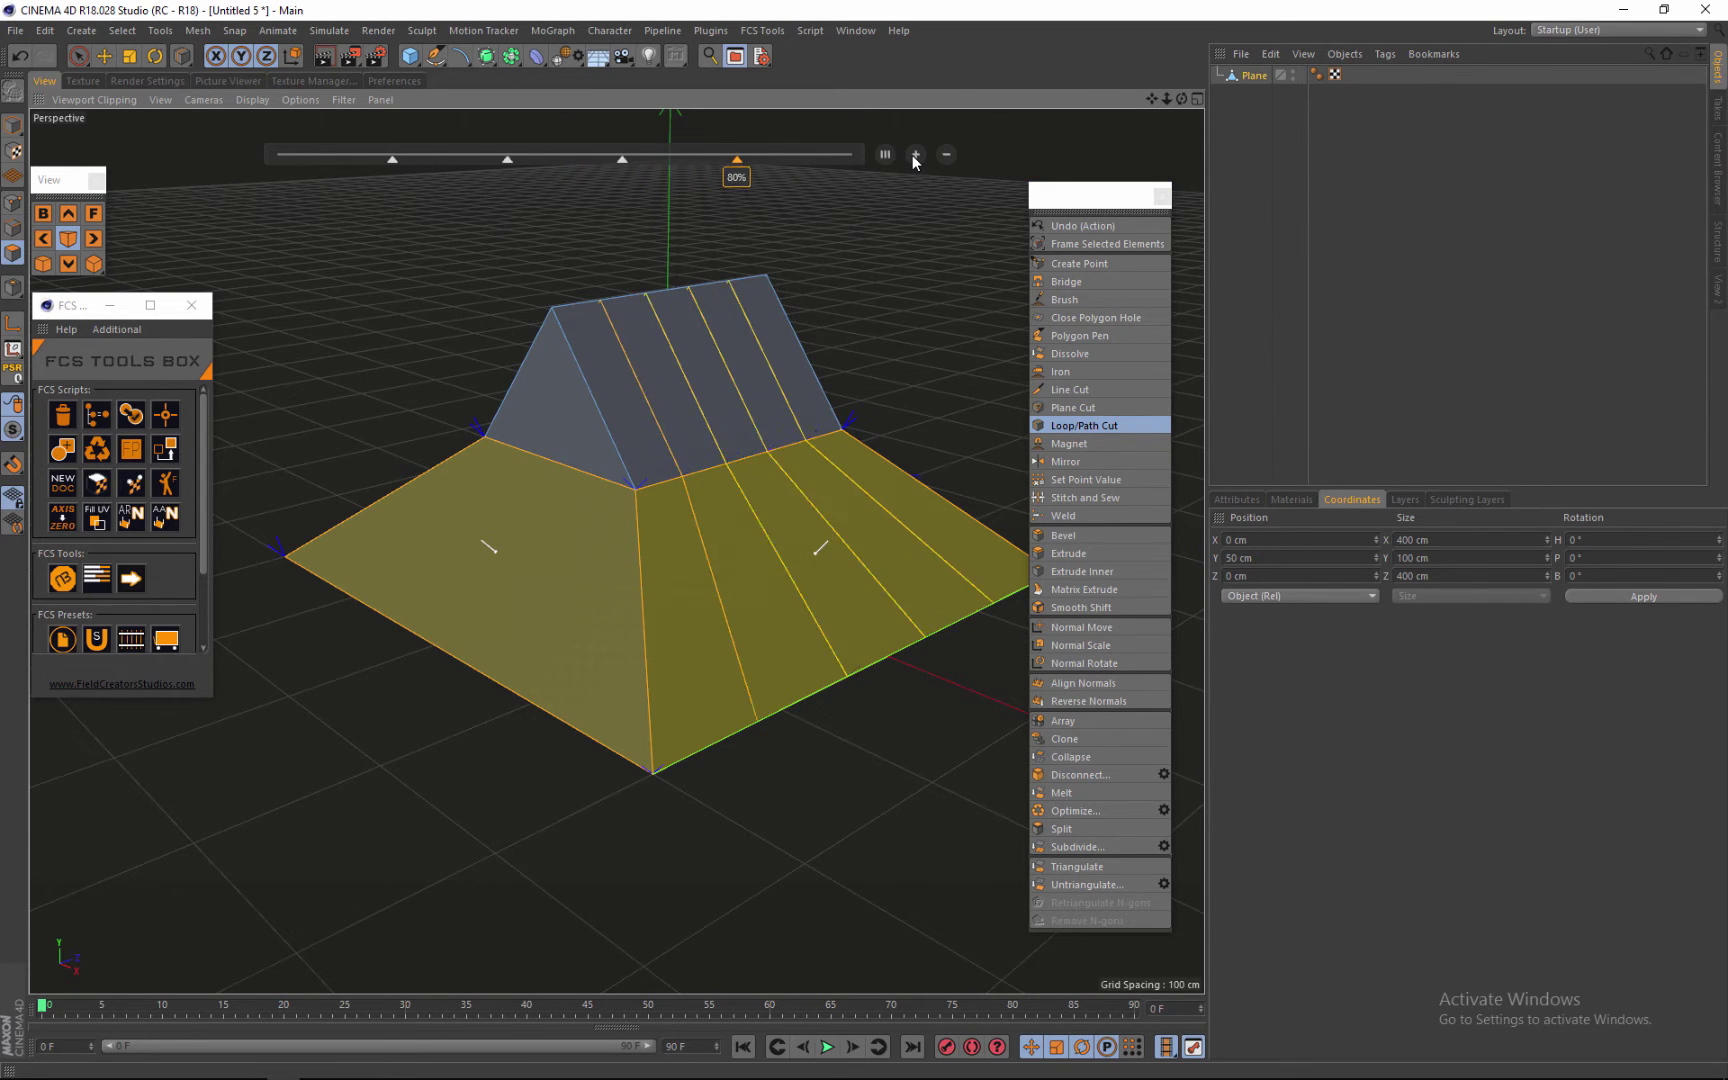
click(915, 154)
click(915, 154)
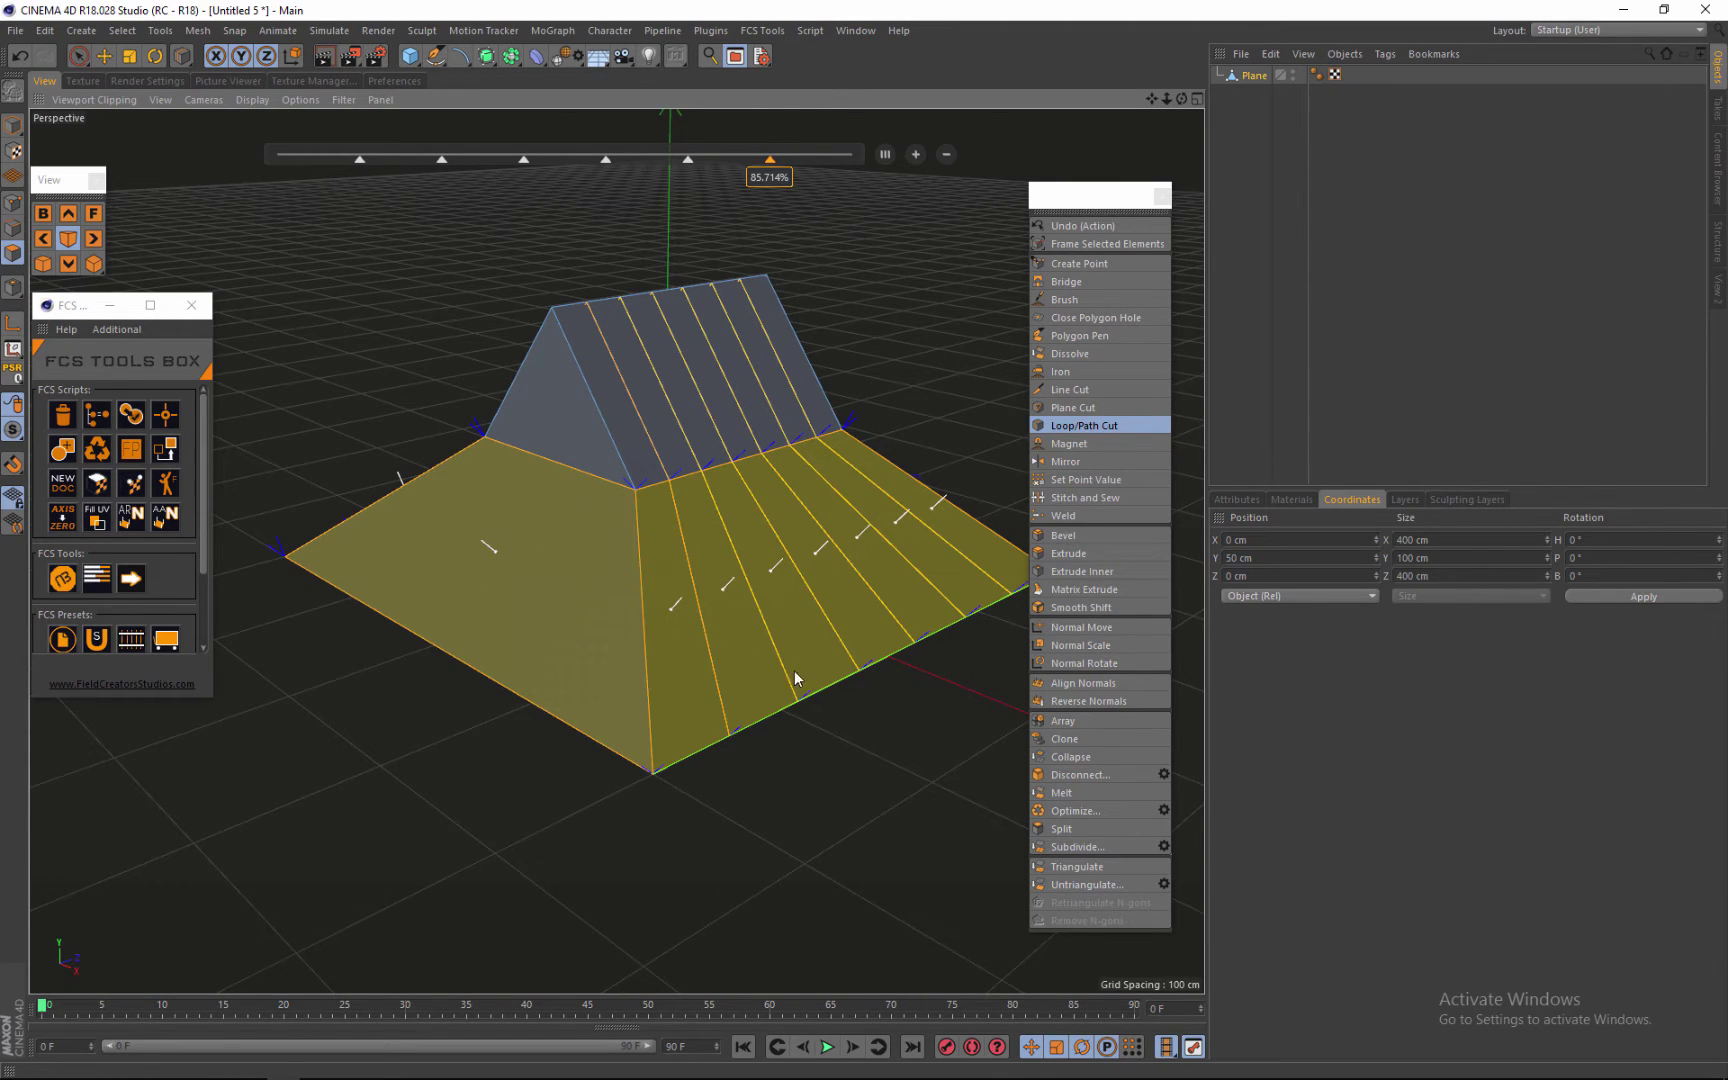
click(865, 630)
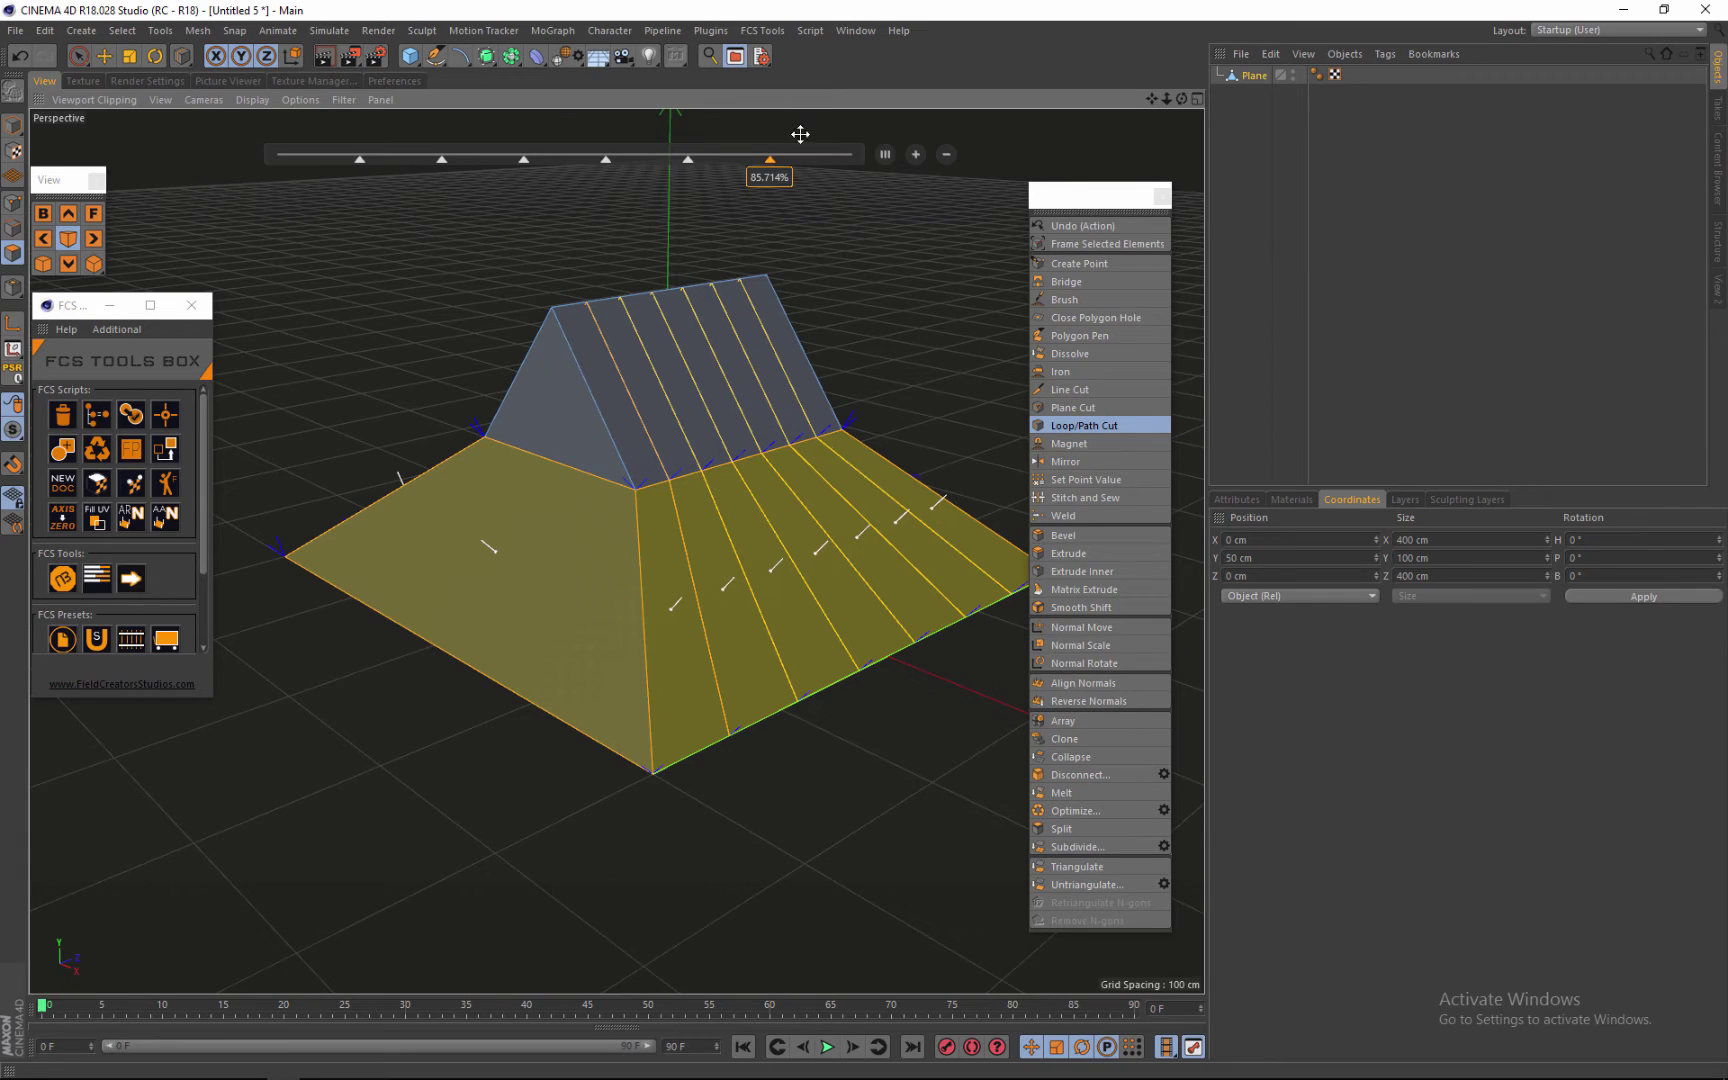
click(915, 154)
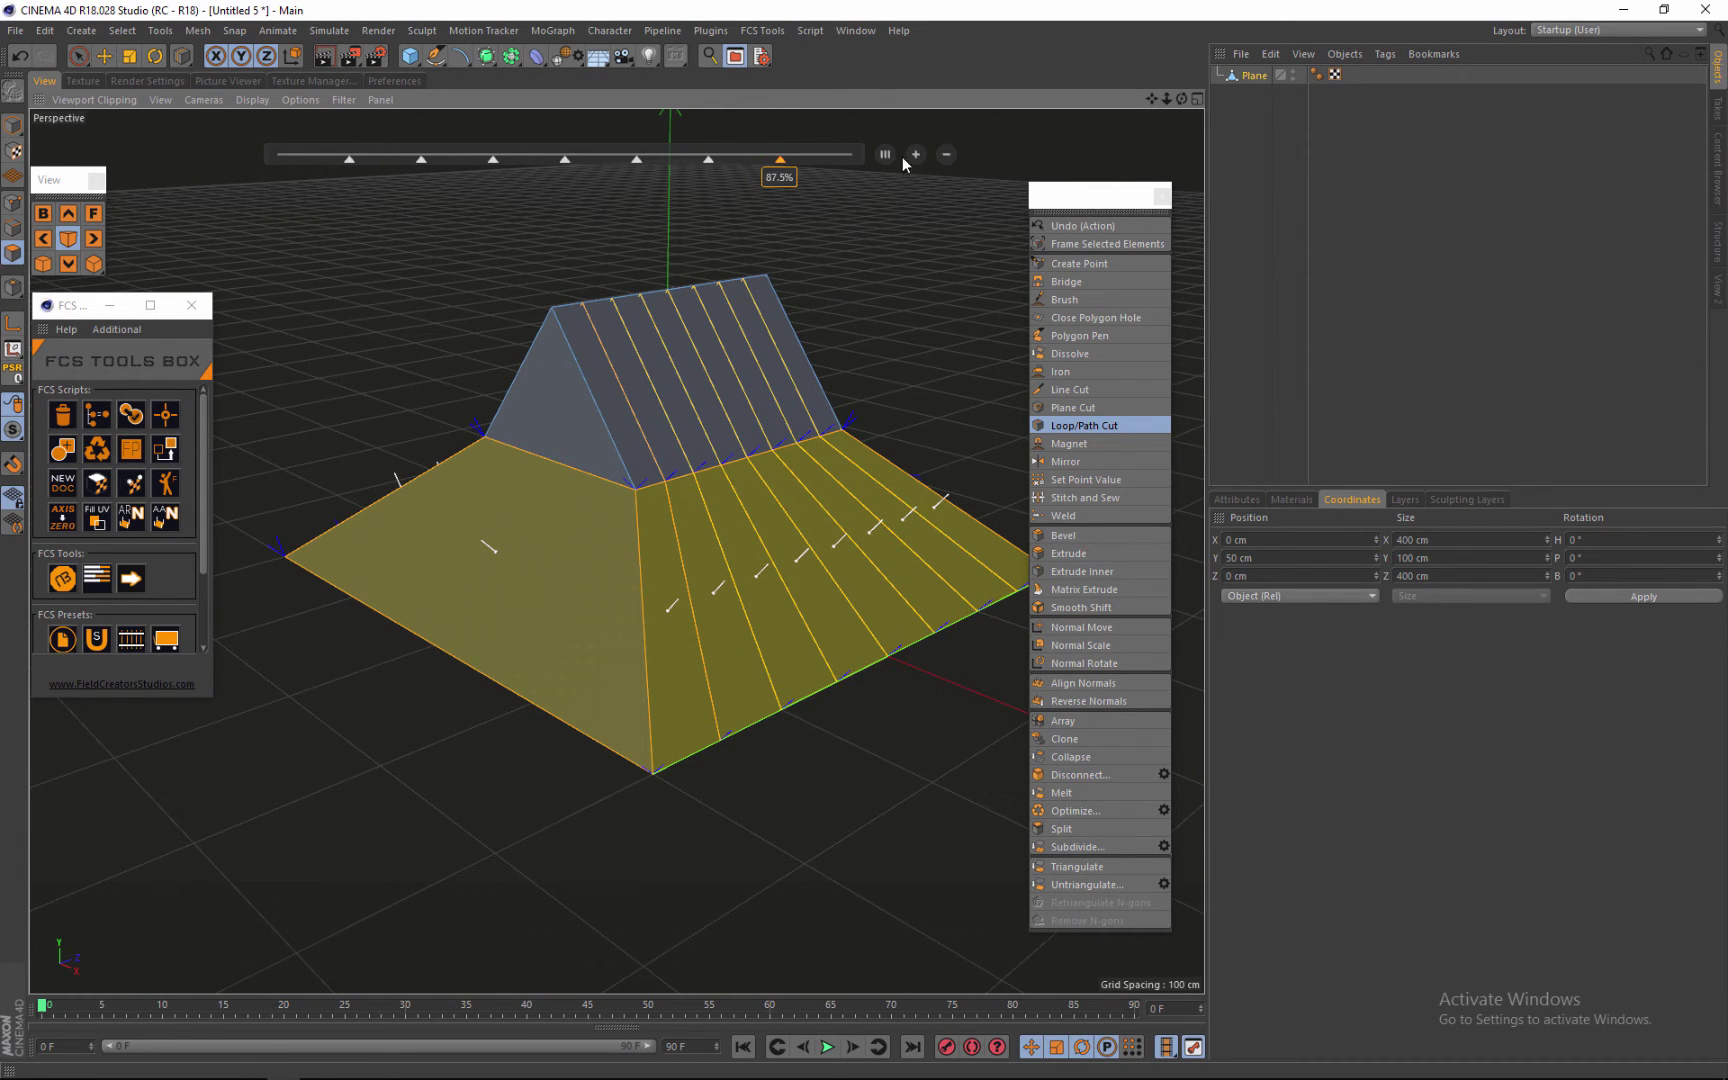
click(20, 56)
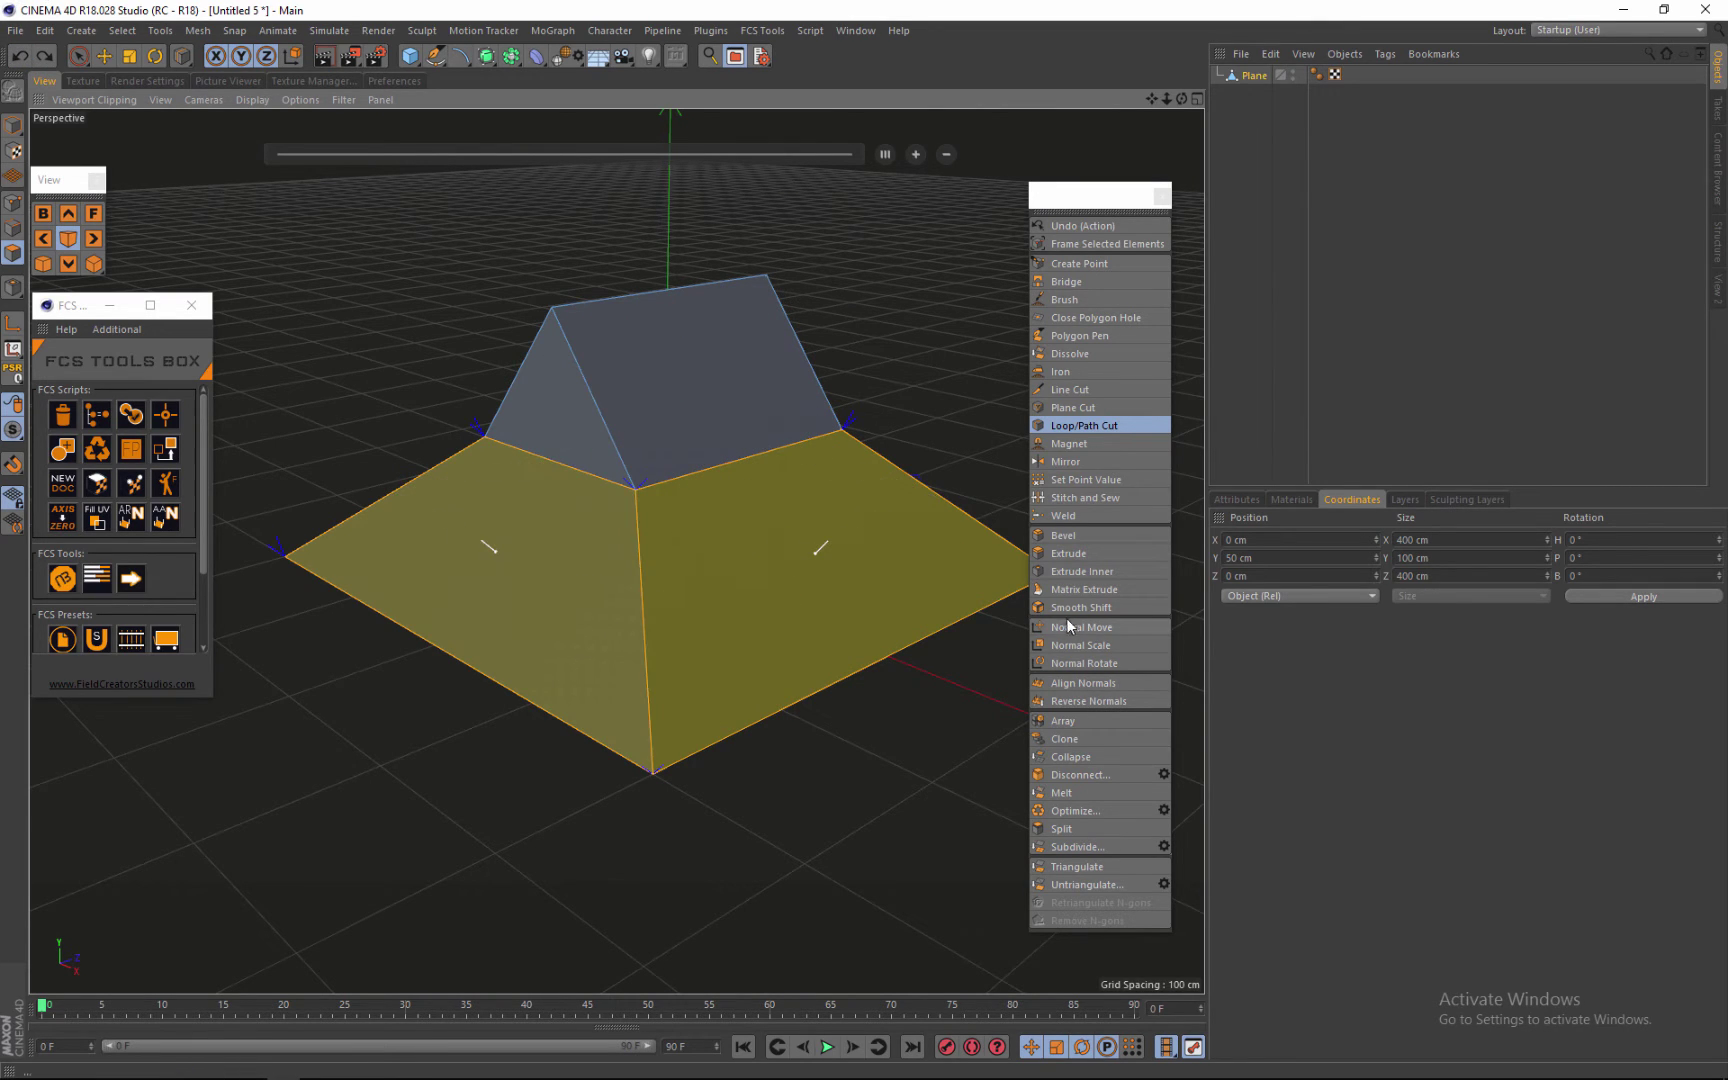
Step: Try subdividing the selected lower roof polygons six times with Subdivide
click(1064, 848)
click(1064, 848)
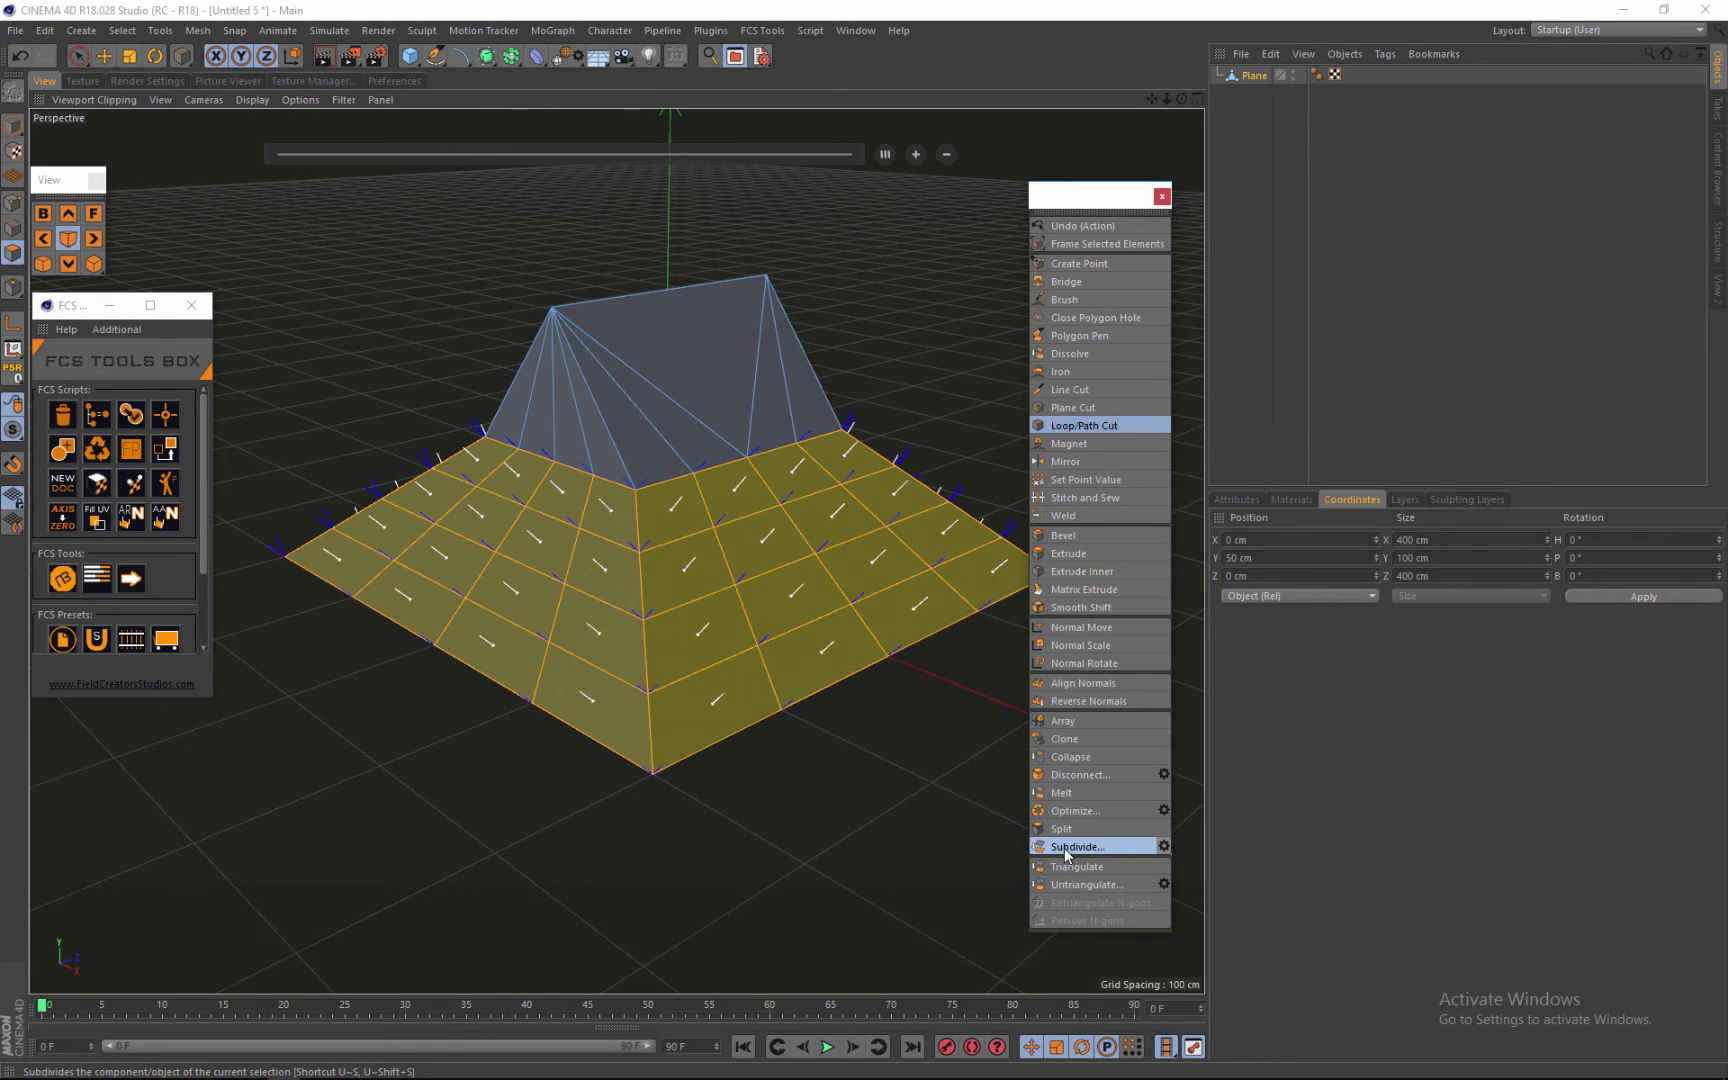
click(1064, 848)
click(1064, 848)
click(1064, 848)
click(1064, 848)
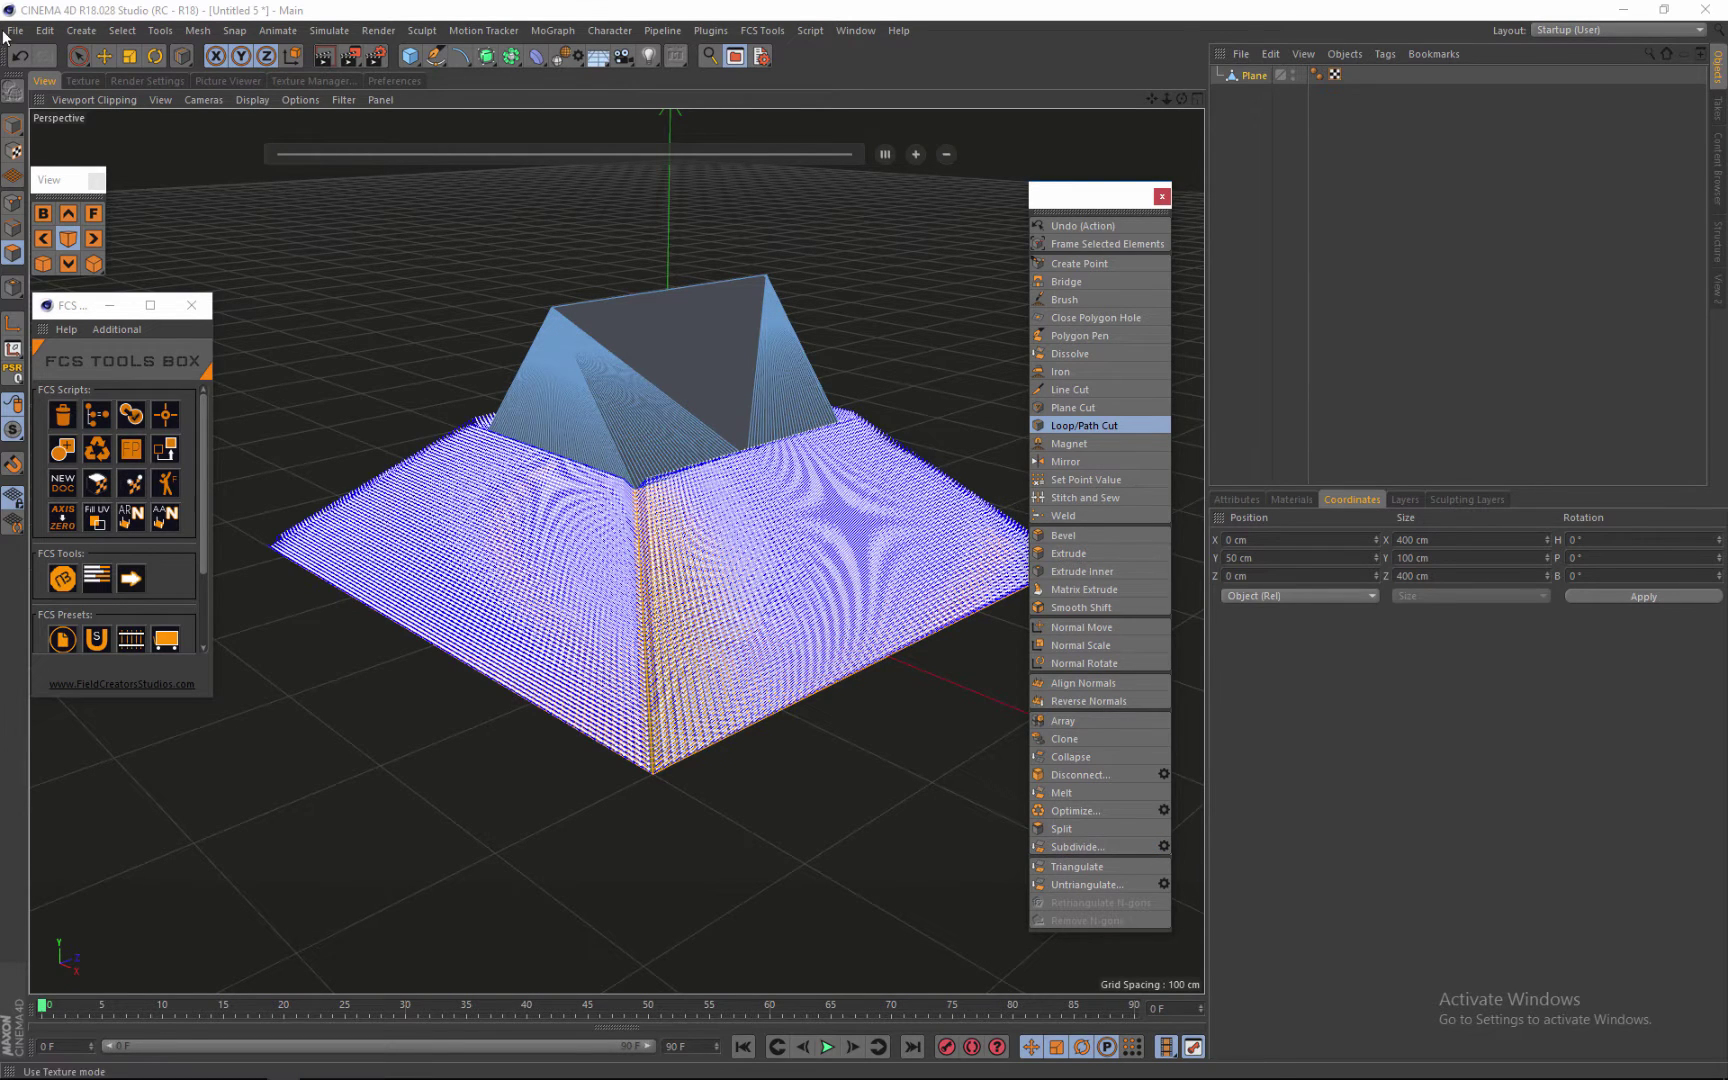
Step: Undo all the subdivisions of the lower roof polygons
click(22, 49)
click(22, 49)
click(22, 49)
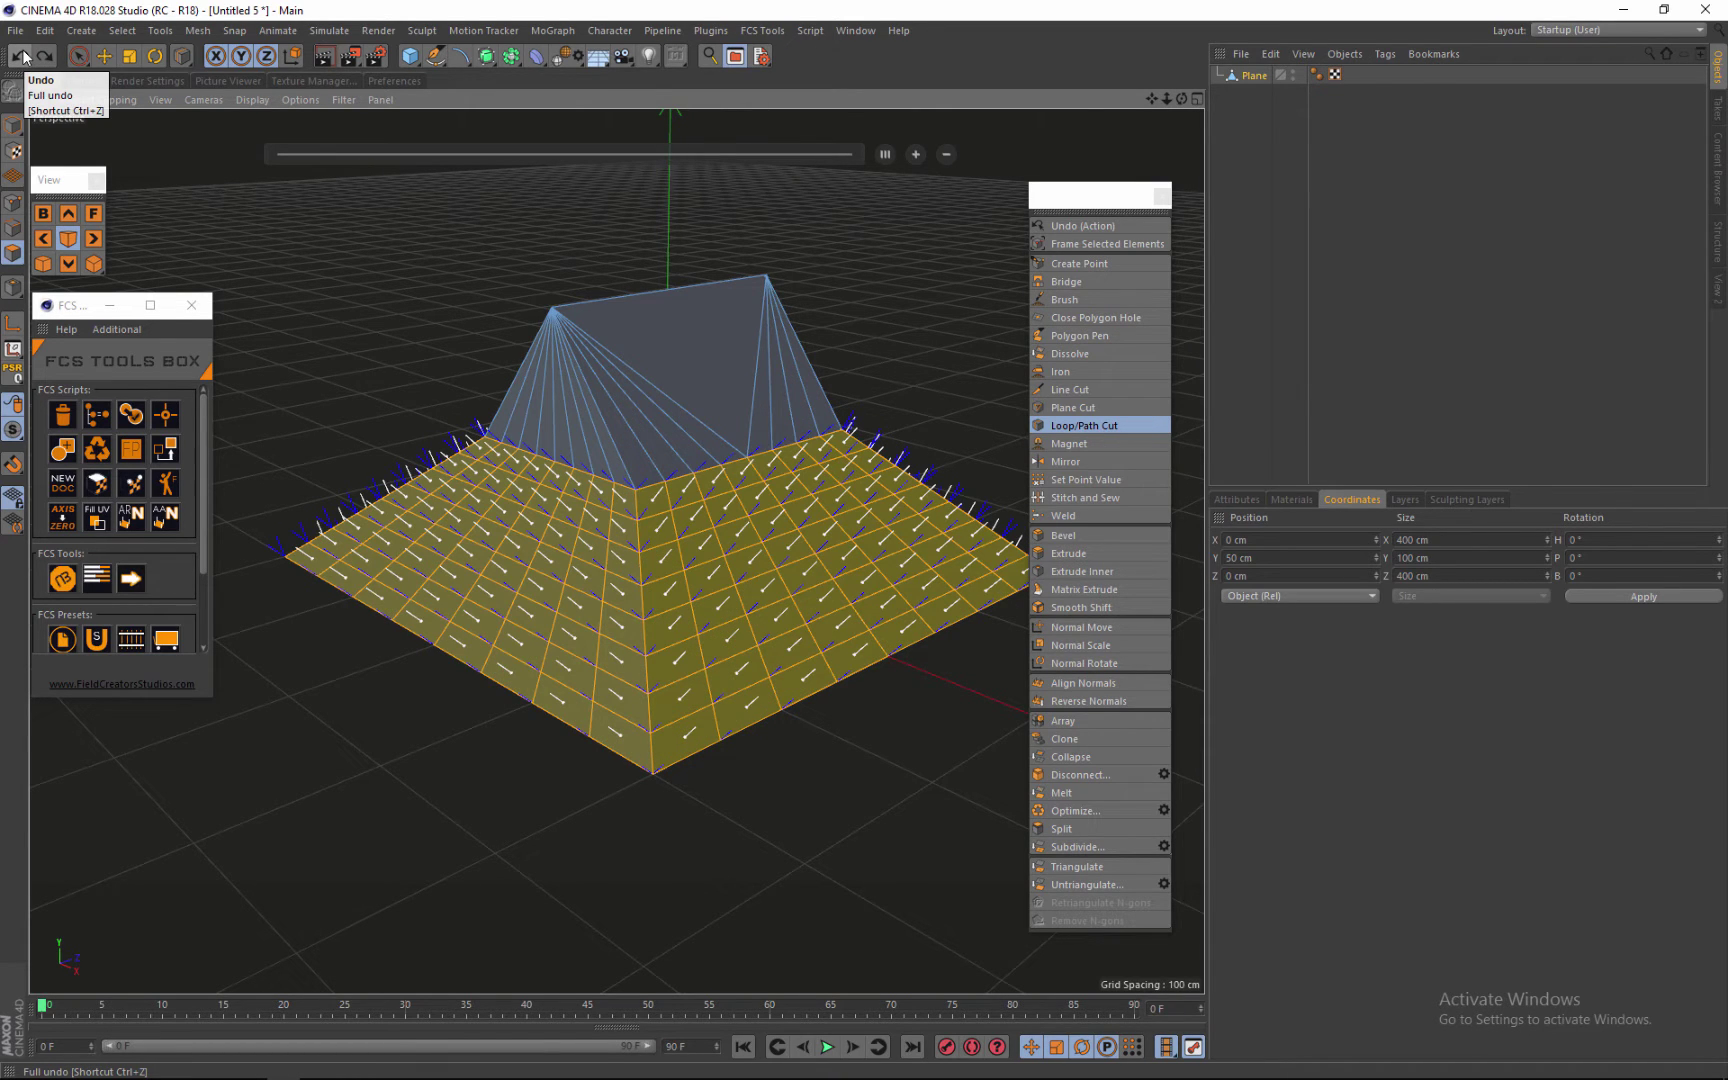
click(22, 49)
click(22, 49)
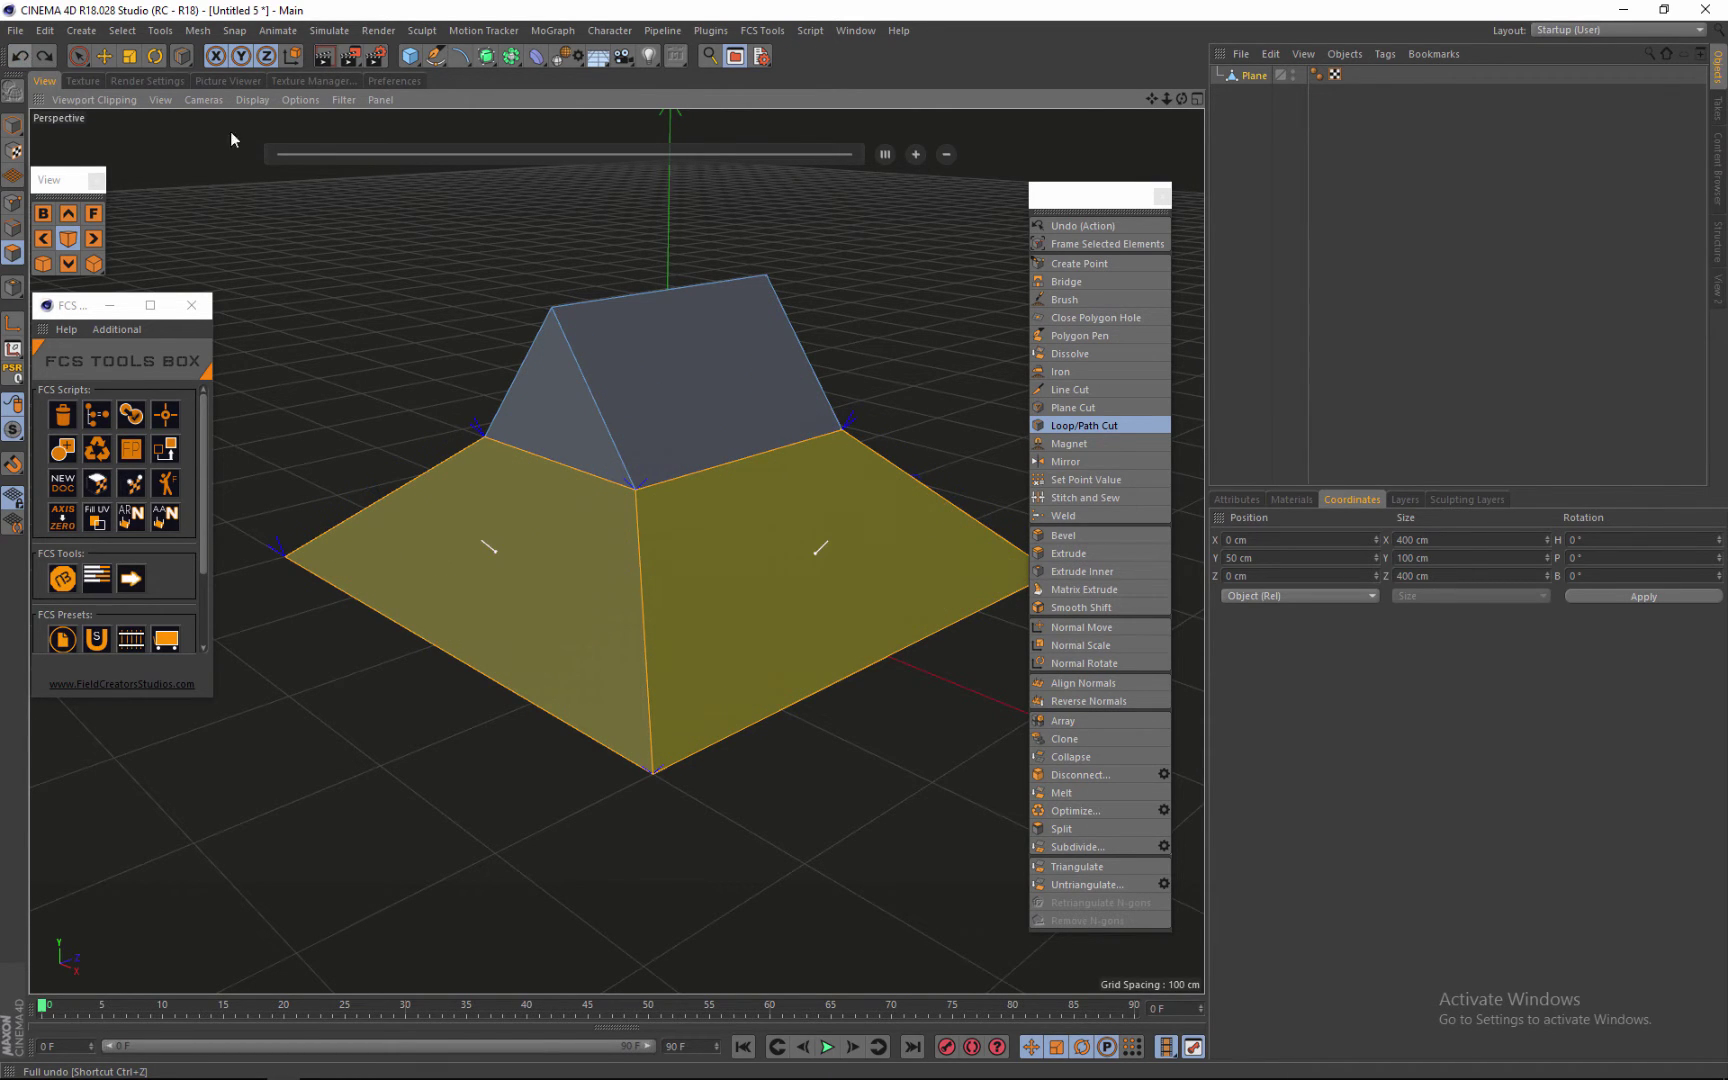
Step: Cut eleven evenly spaced horizontal loops around the selected lower roof slopes with Loop/Path Cut, undoing the stray vertical cut
click(891, 660)
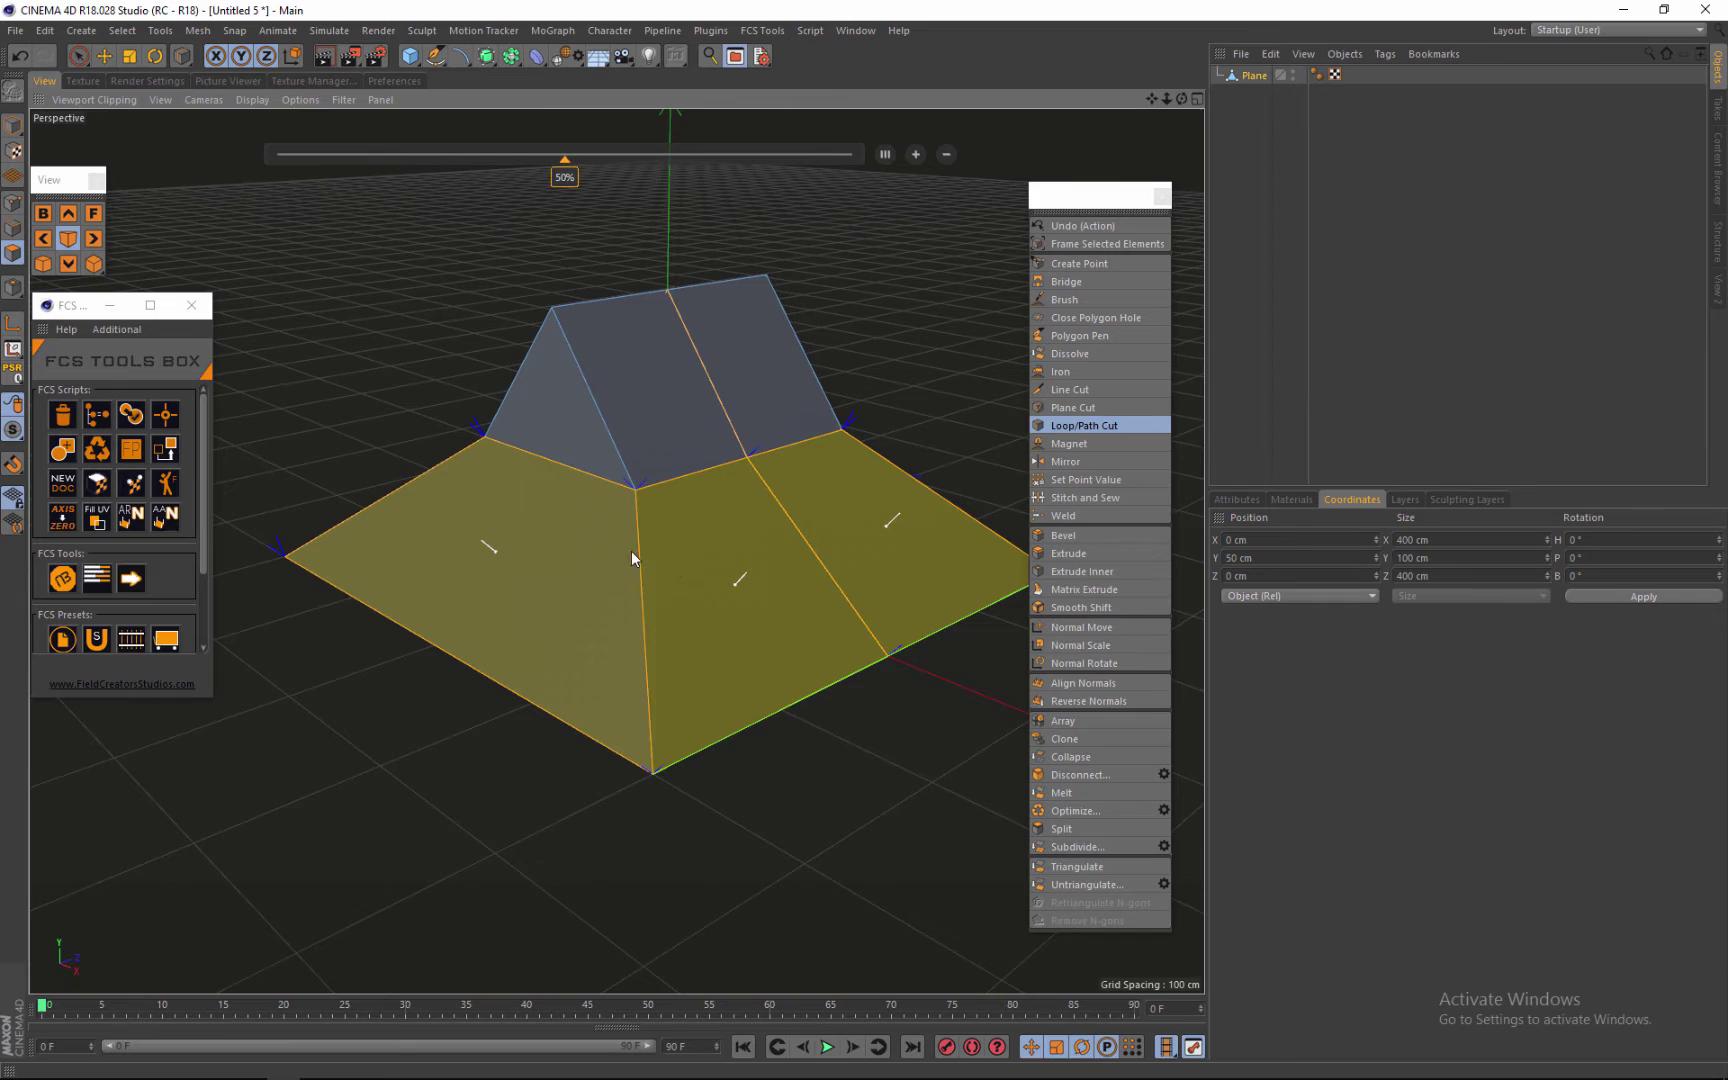
click(21, 56)
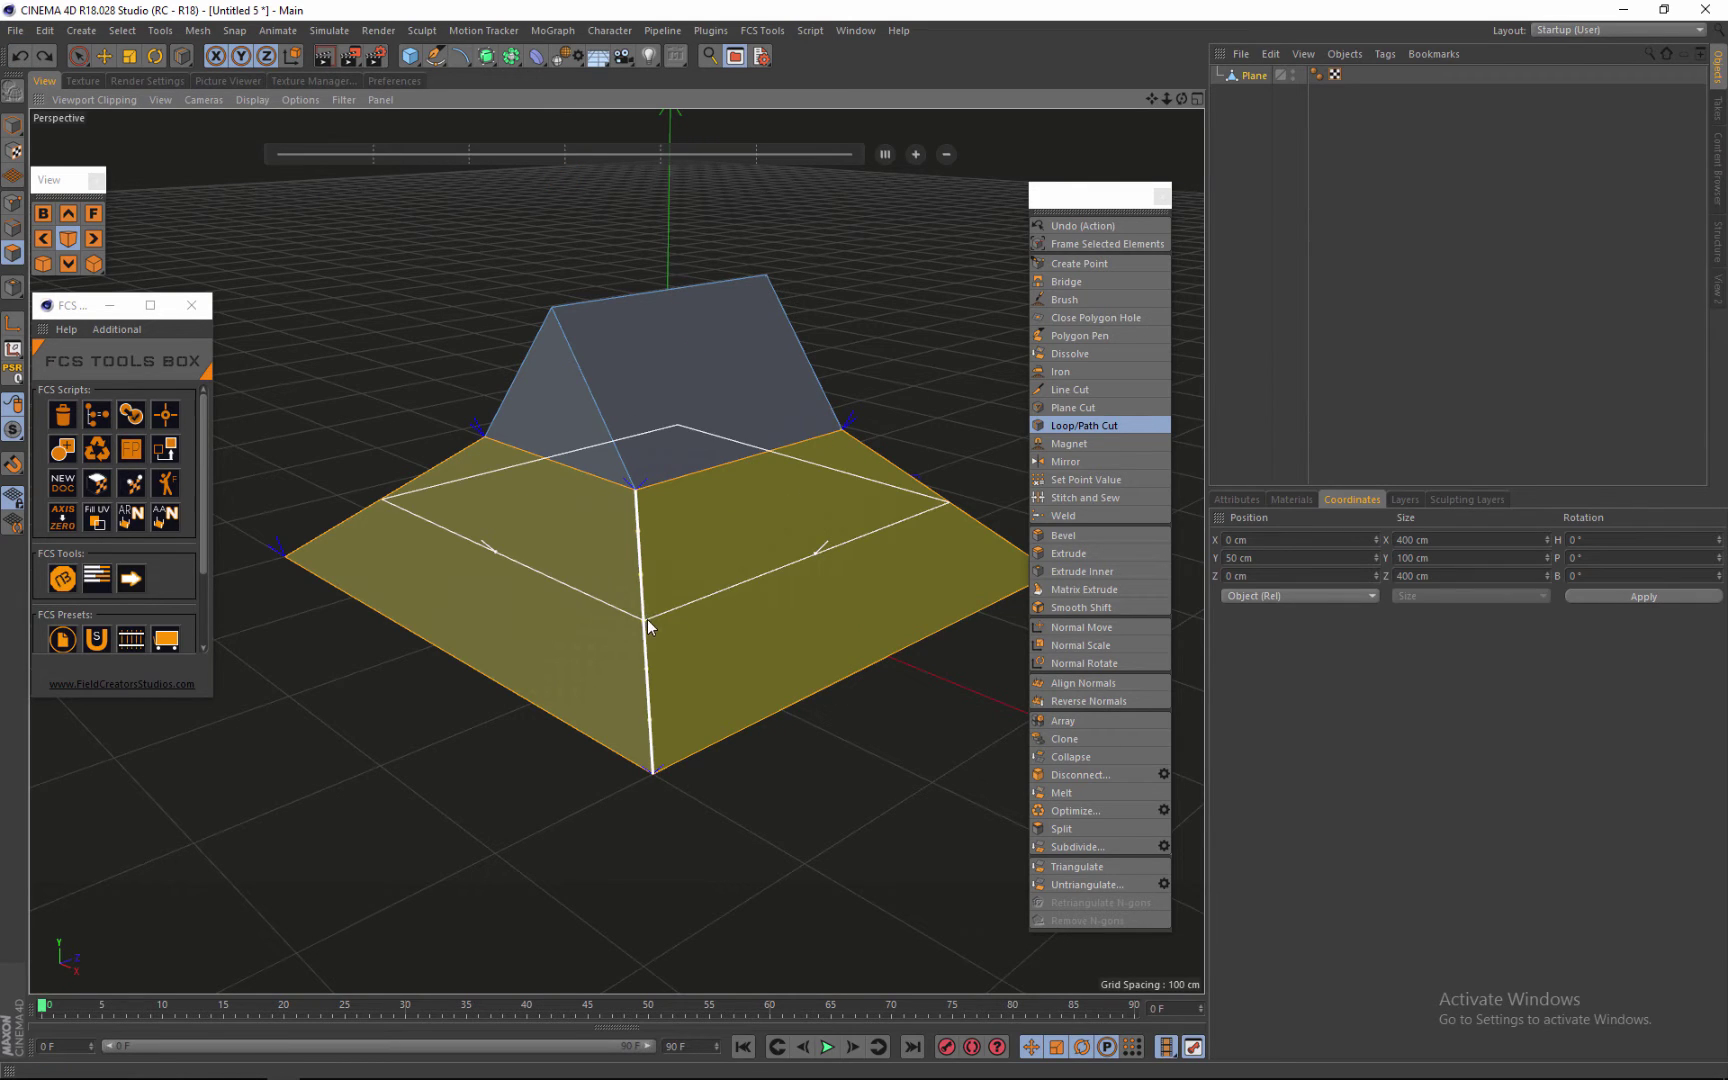
scroll(648, 626, up, 5)
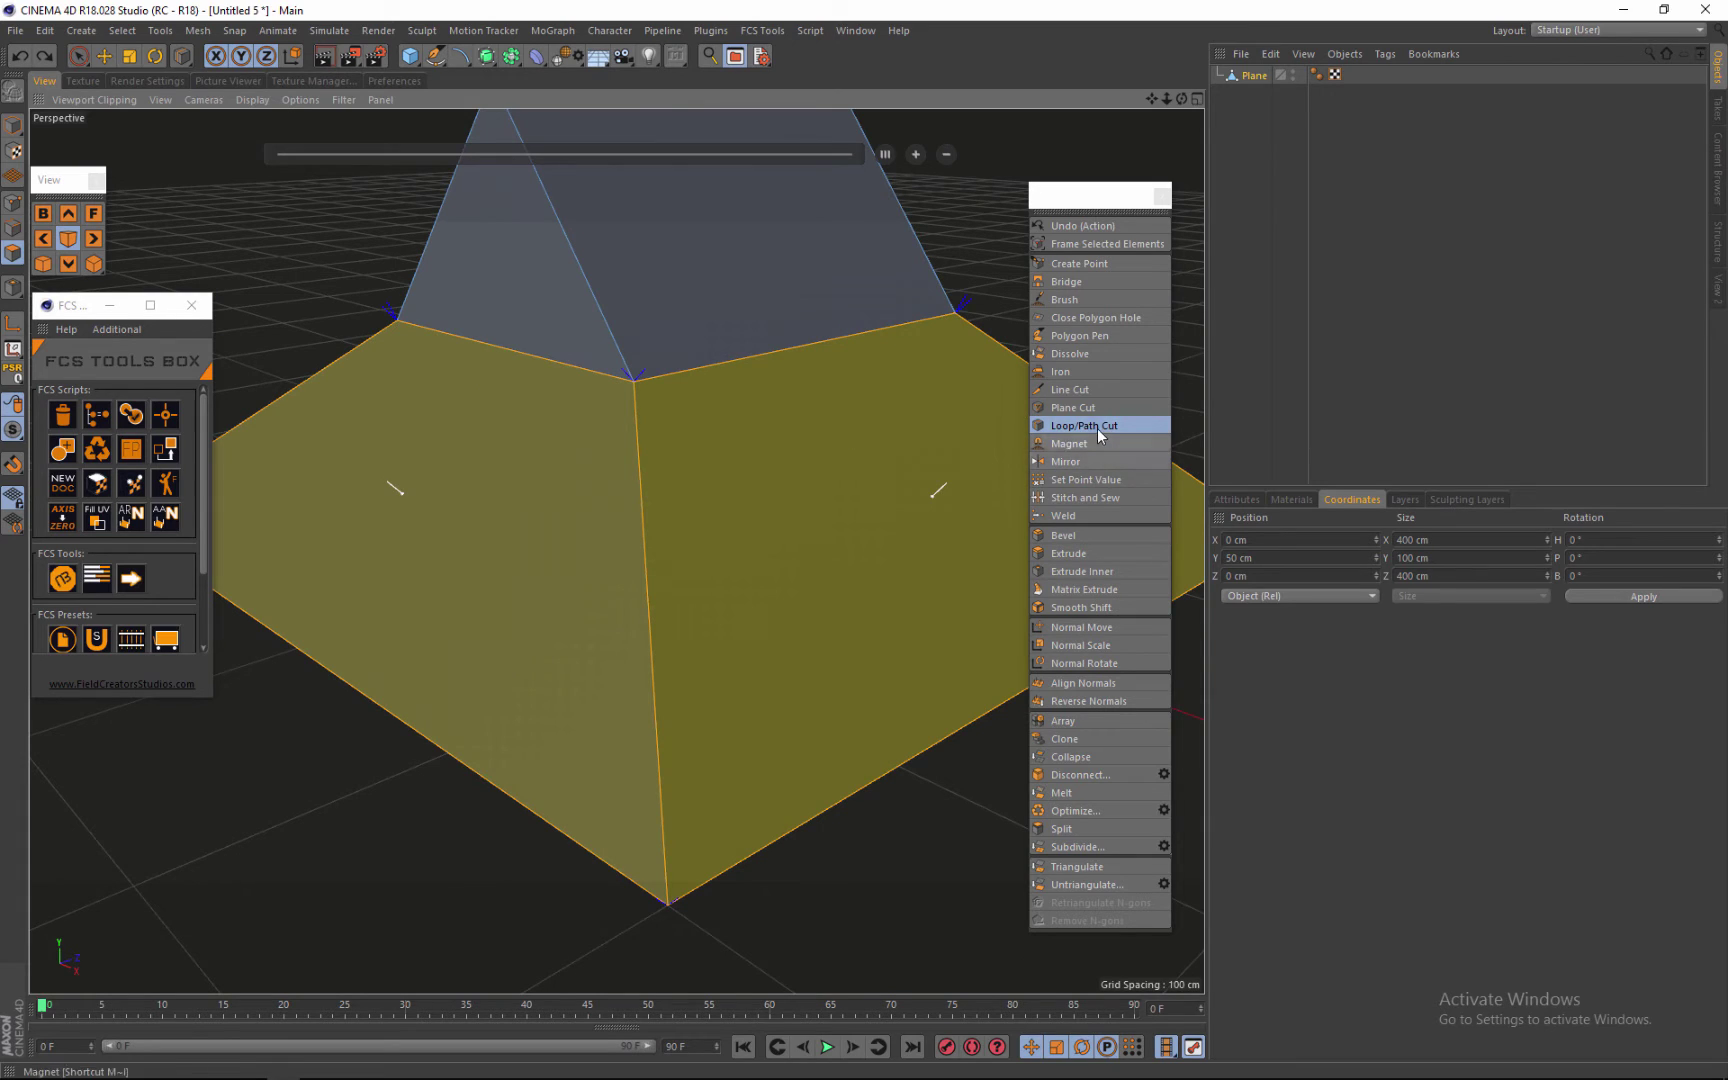
click(1098, 428)
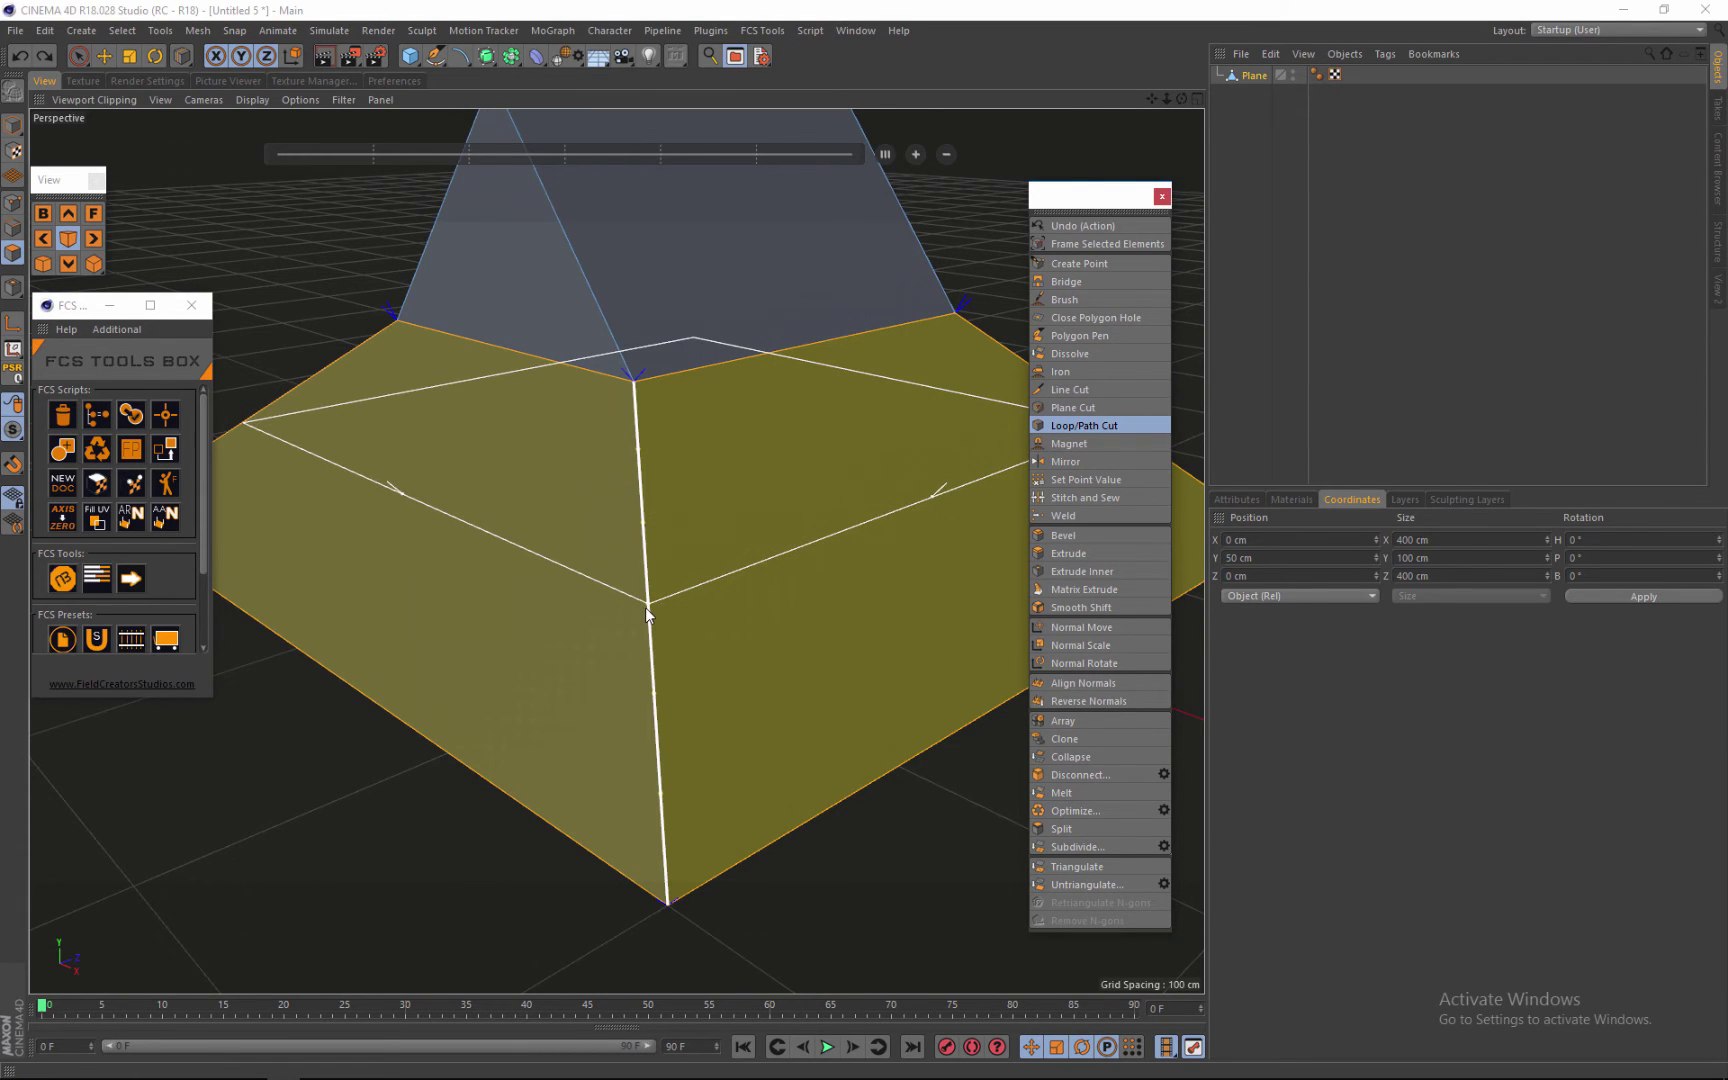
click(647, 612)
scroll(360, 524, down, 6)
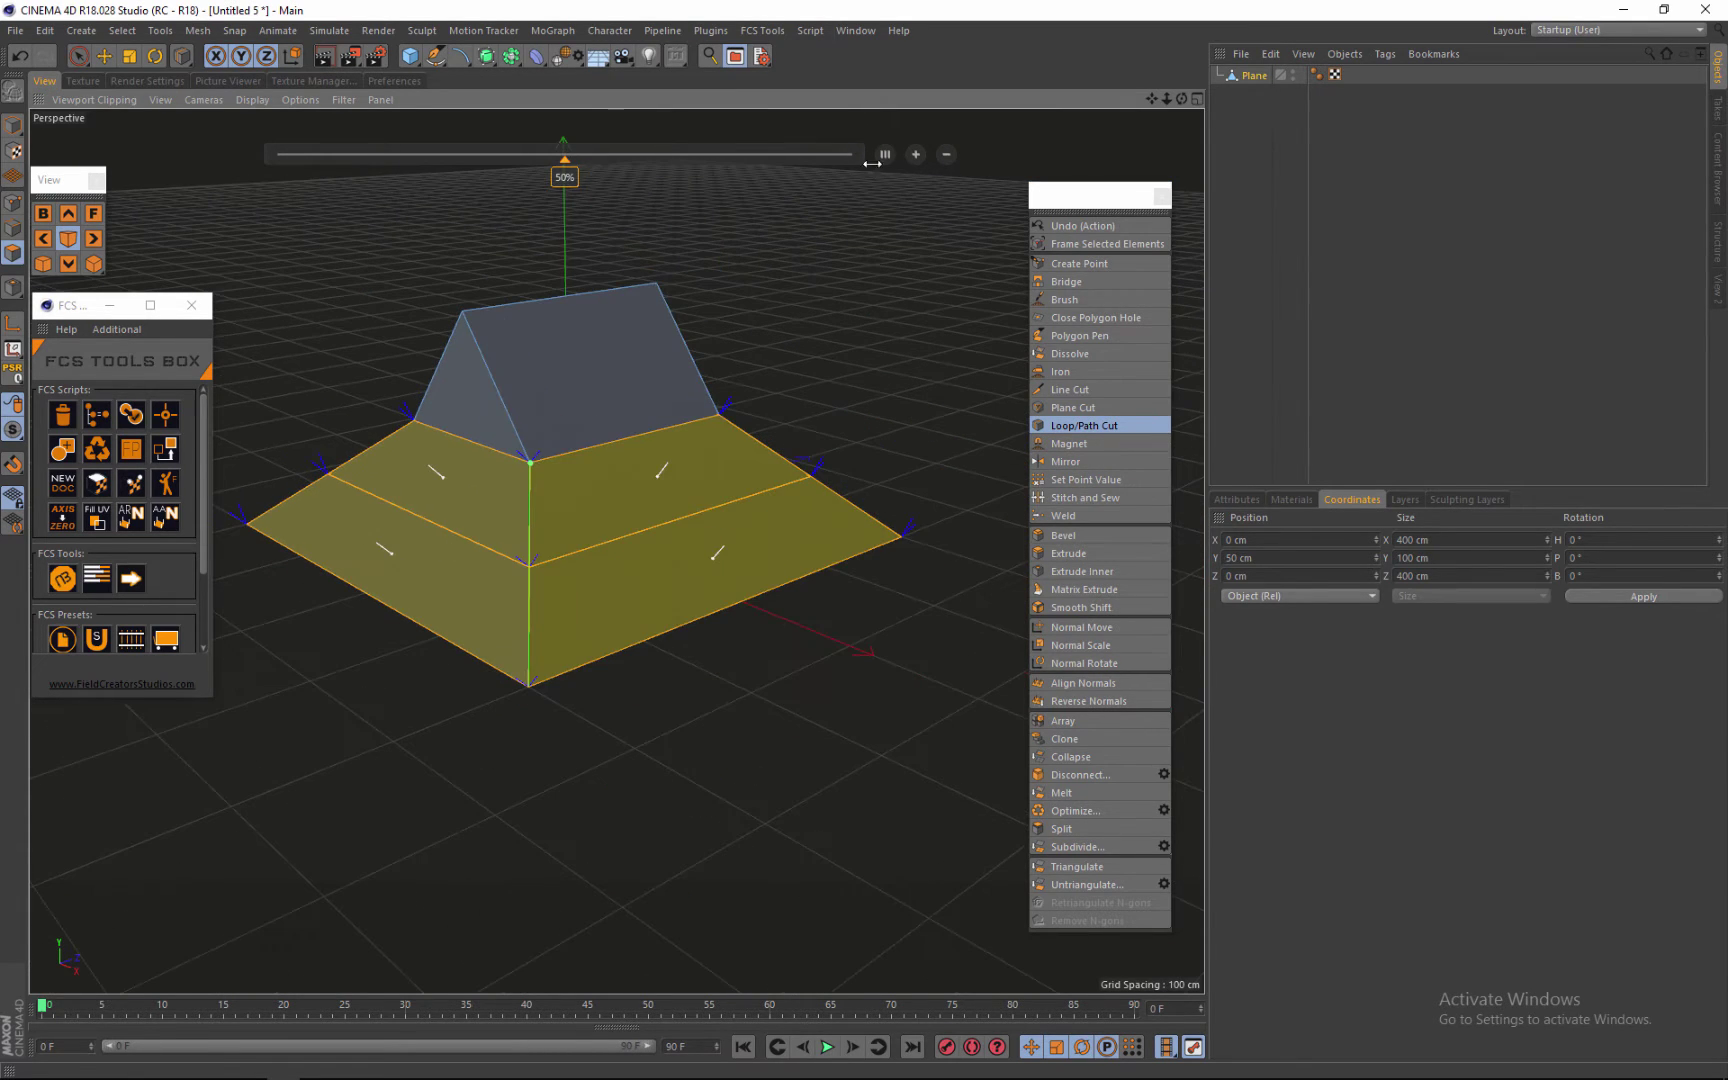
click(912, 155)
click(912, 155)
click(912, 155)
click(912, 155)
click(912, 155)
click(912, 155)
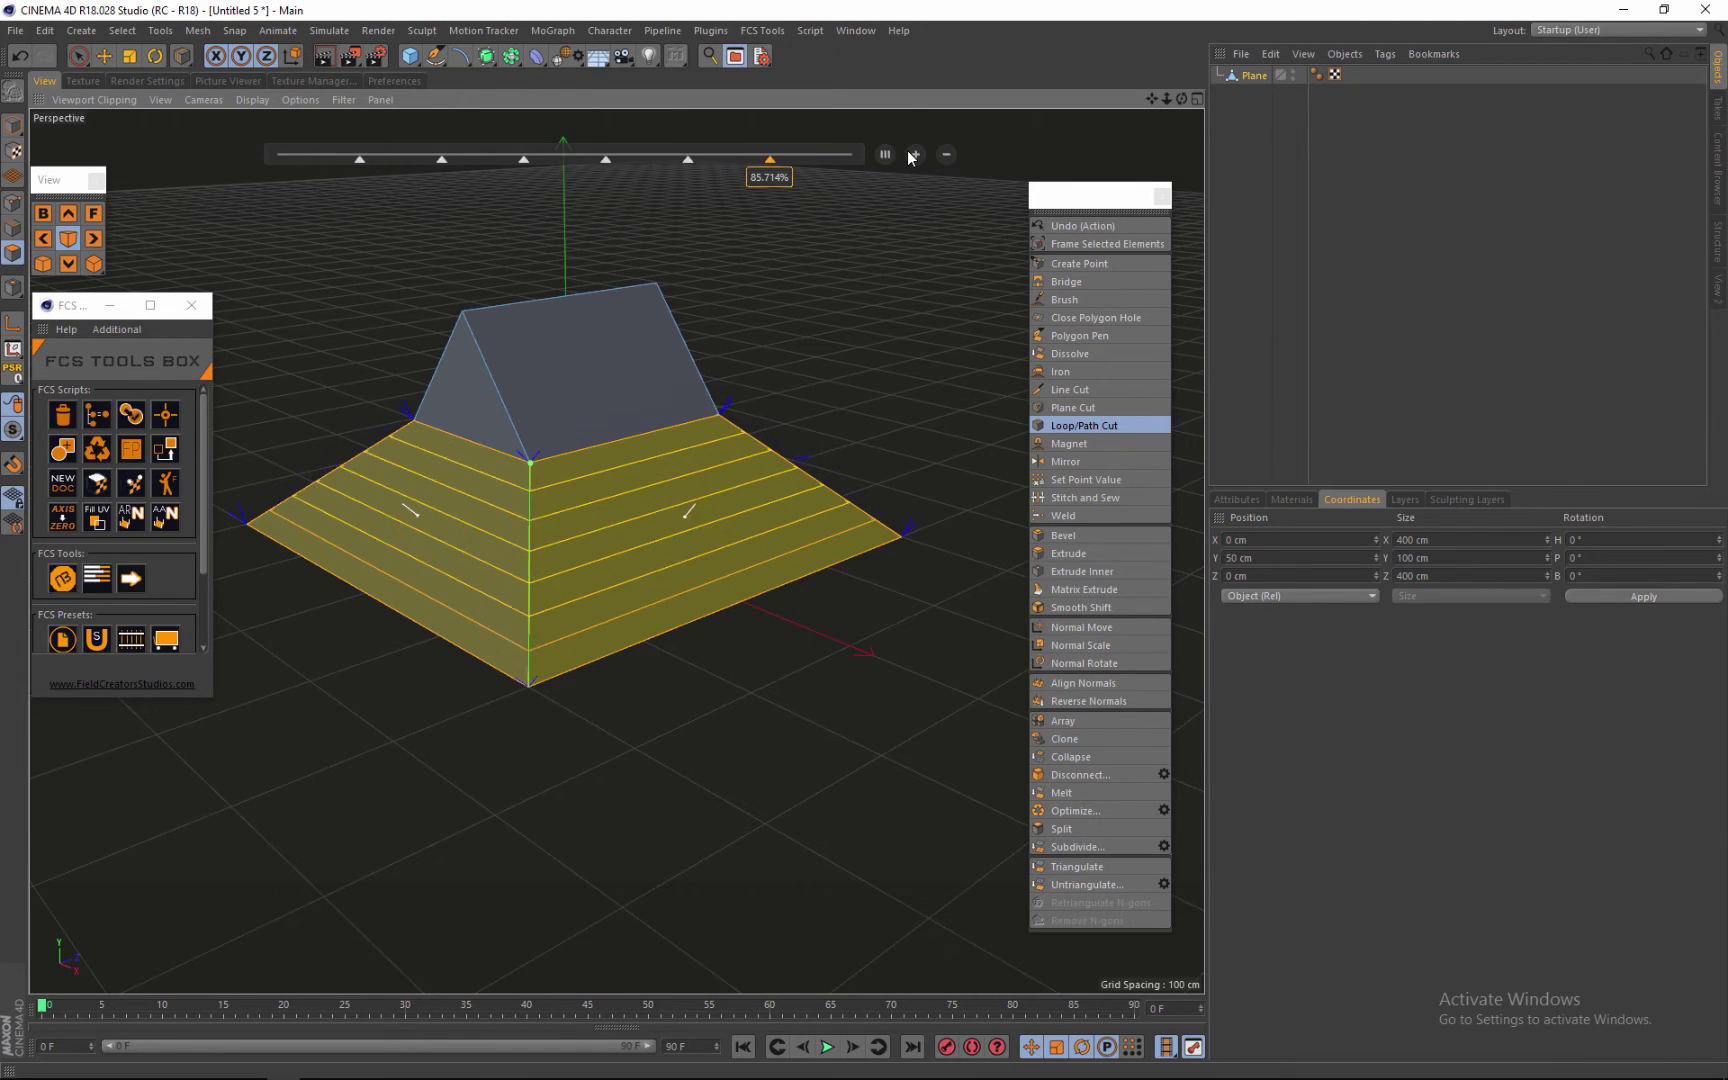
click(912, 155)
click(911, 155)
click(911, 155)
click(911, 155)
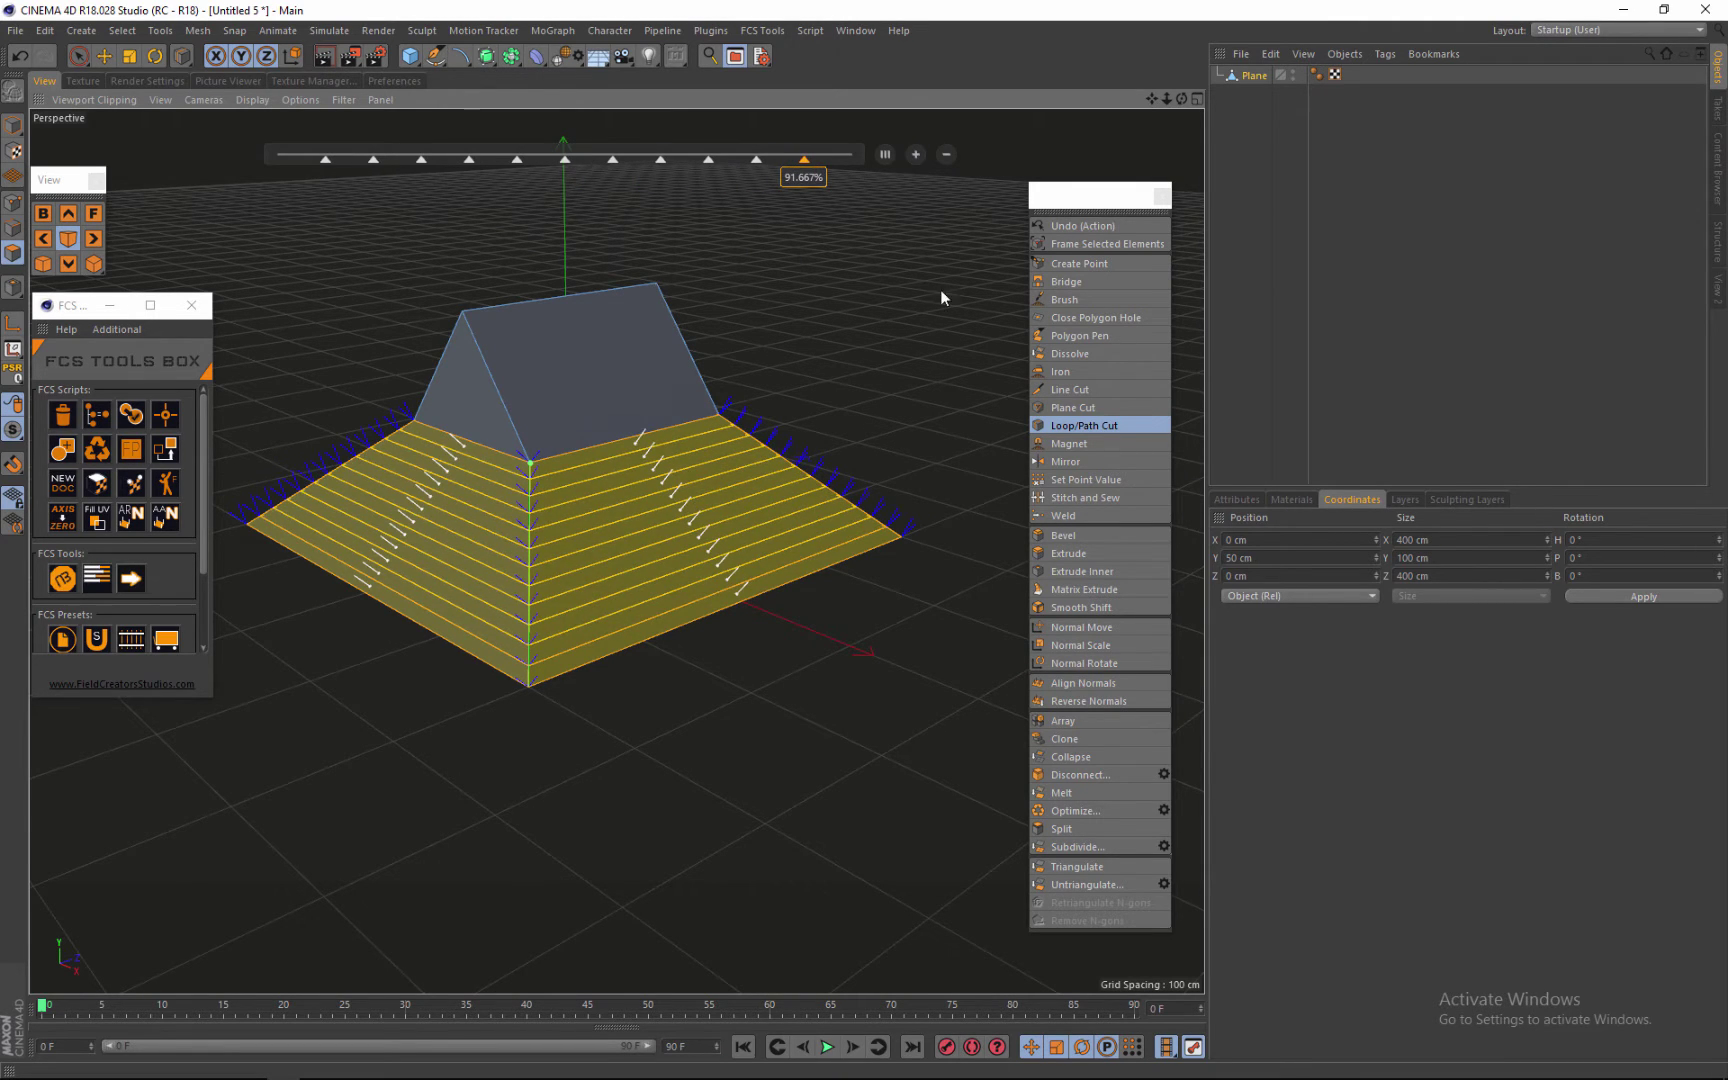
Step: In Edge mode, add nine evenly spaced loop cuts running over the ridge and down both long roof slopes
scroll(993, 512, down, 2)
scroll(609, 333, up, 3)
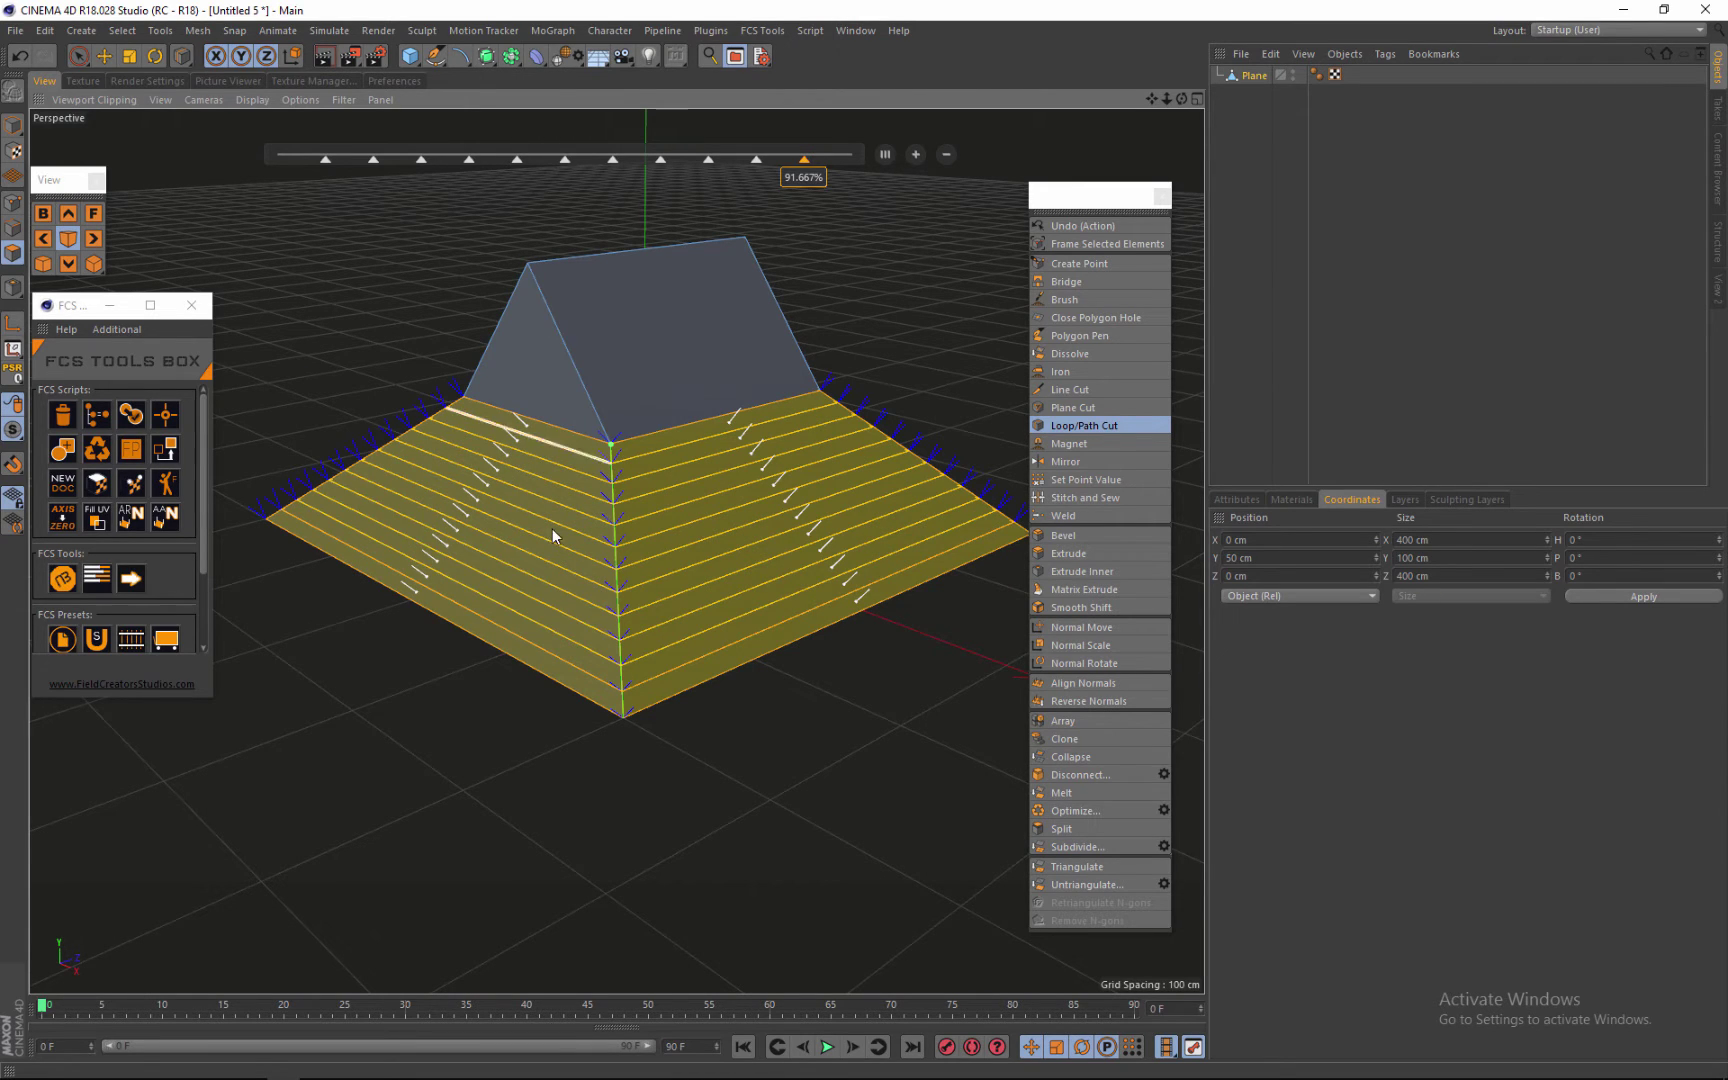
click(12, 227)
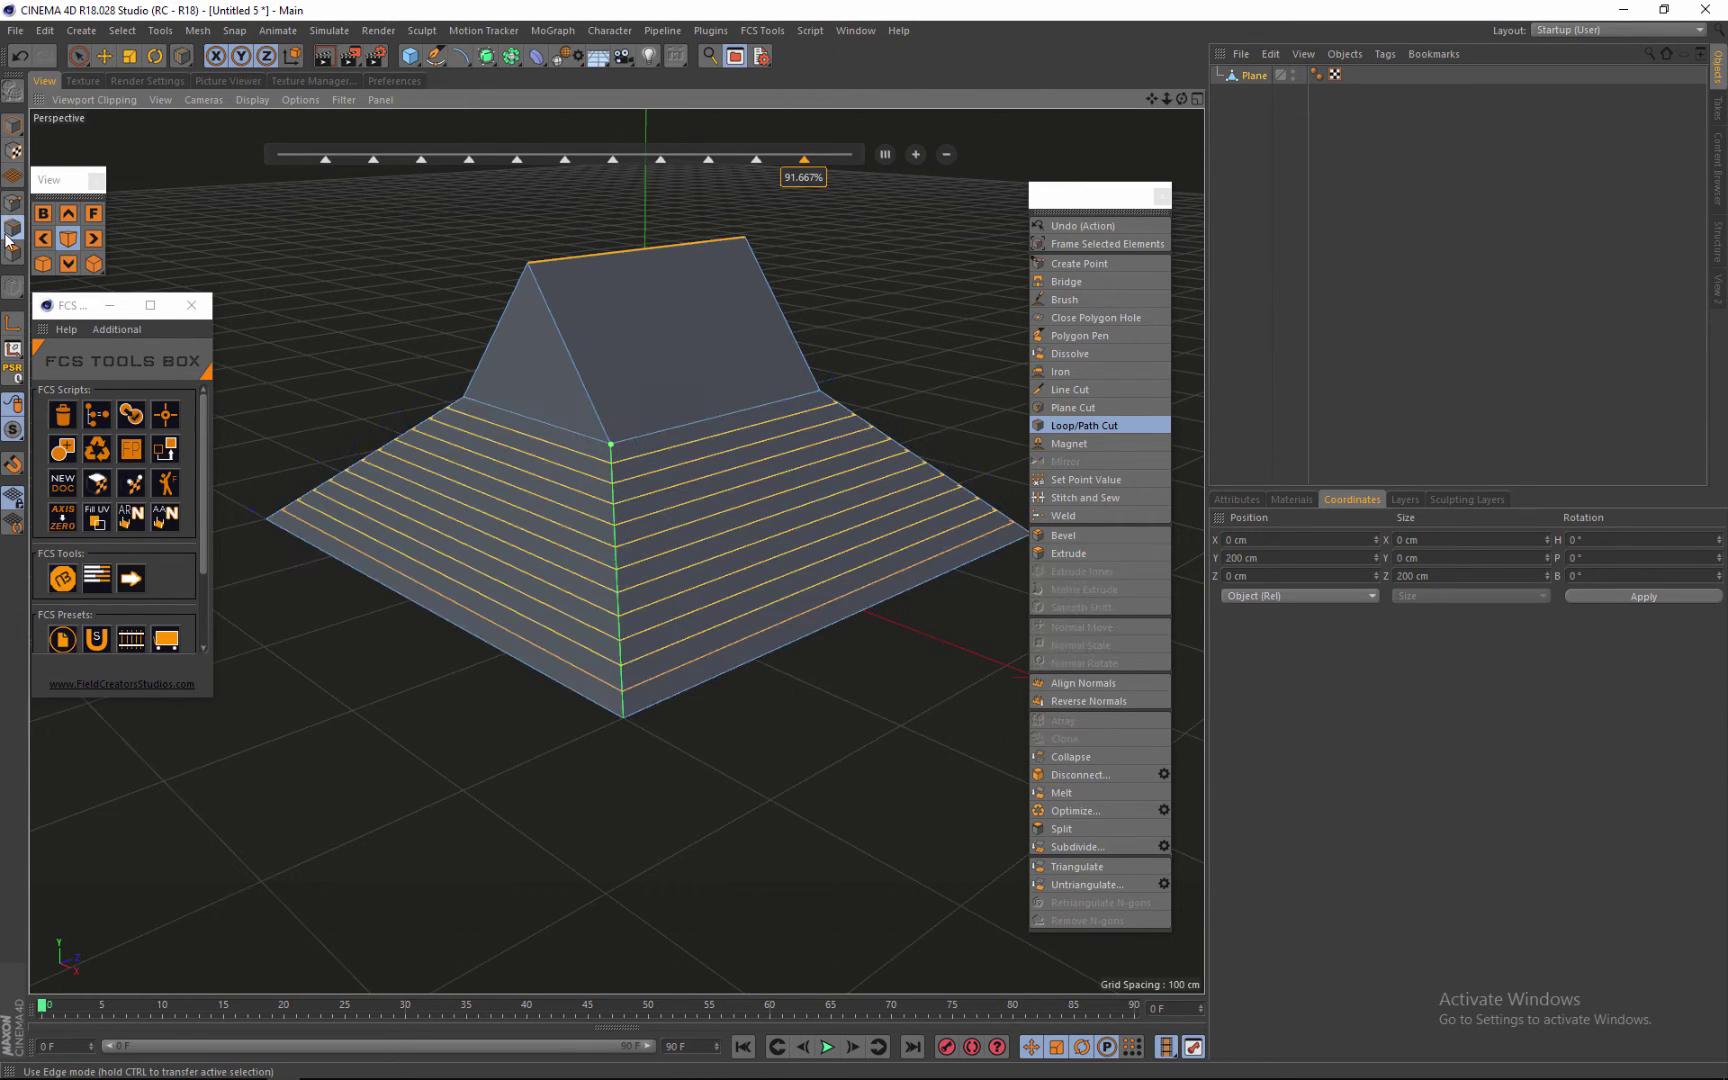
click(864, 608)
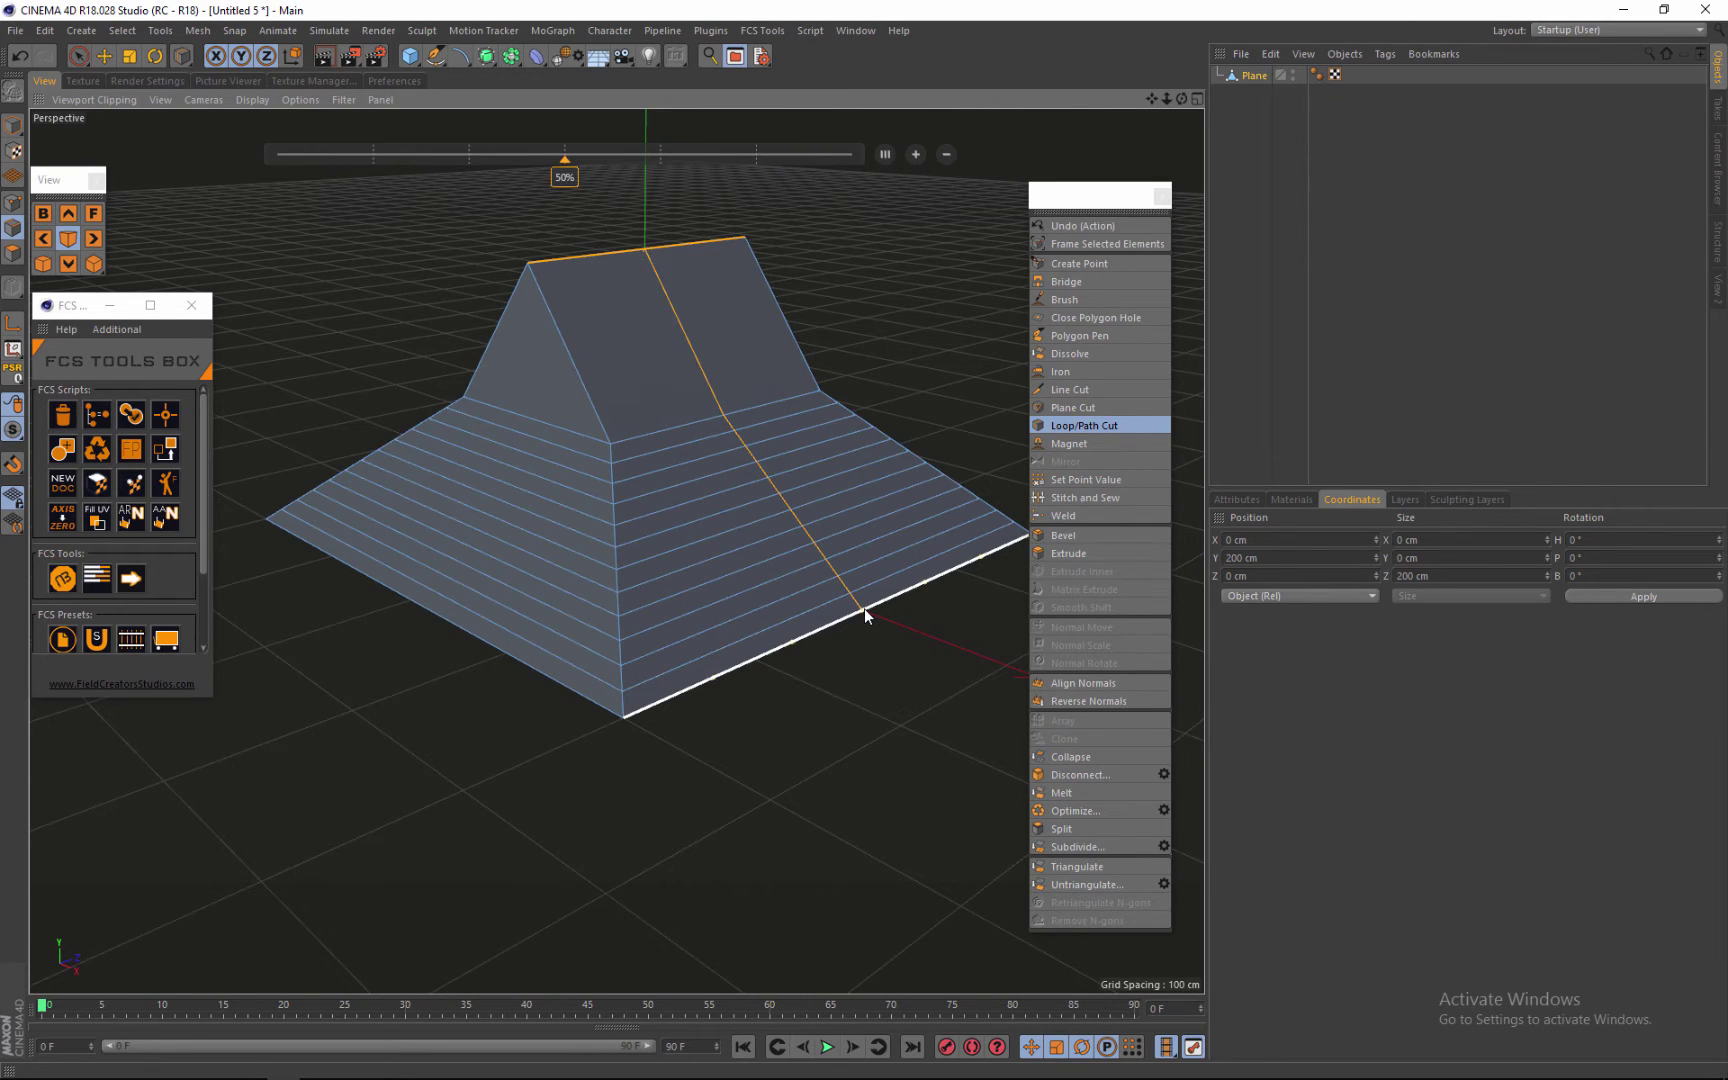
click(916, 154)
click(916, 154)
click(916, 154)
click(916, 154)
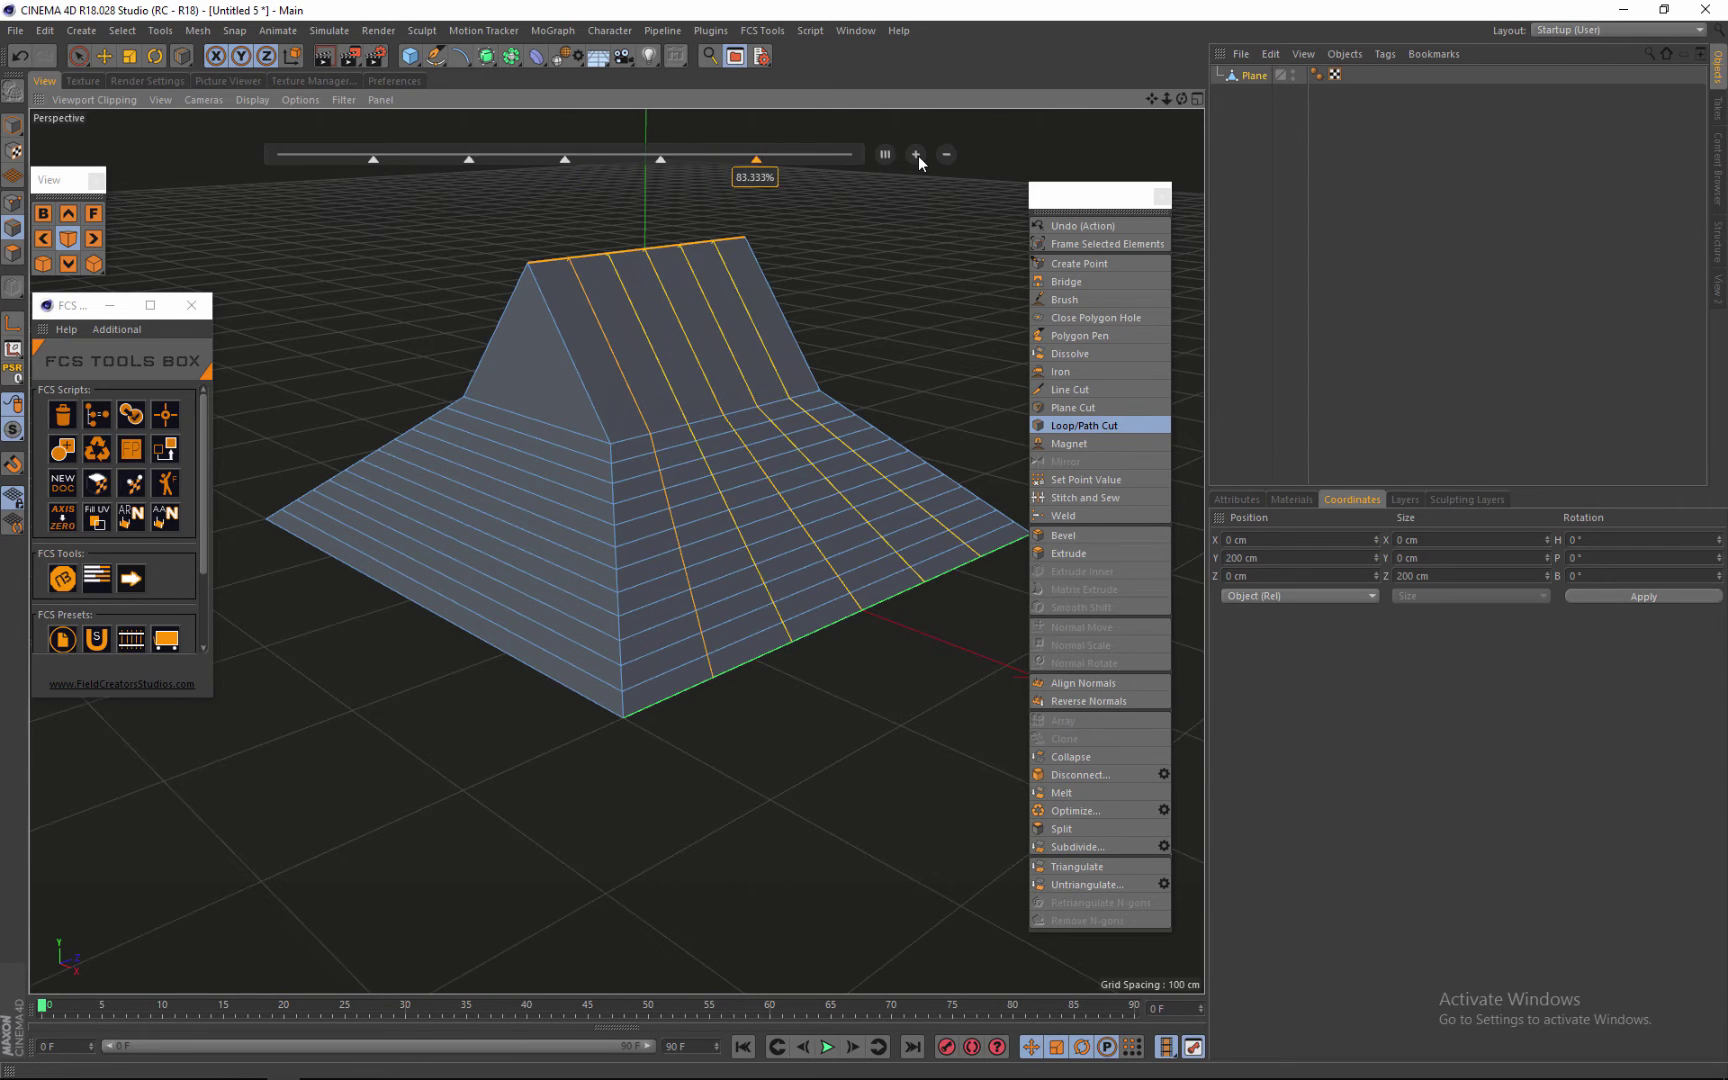
click(916, 154)
click(916, 154)
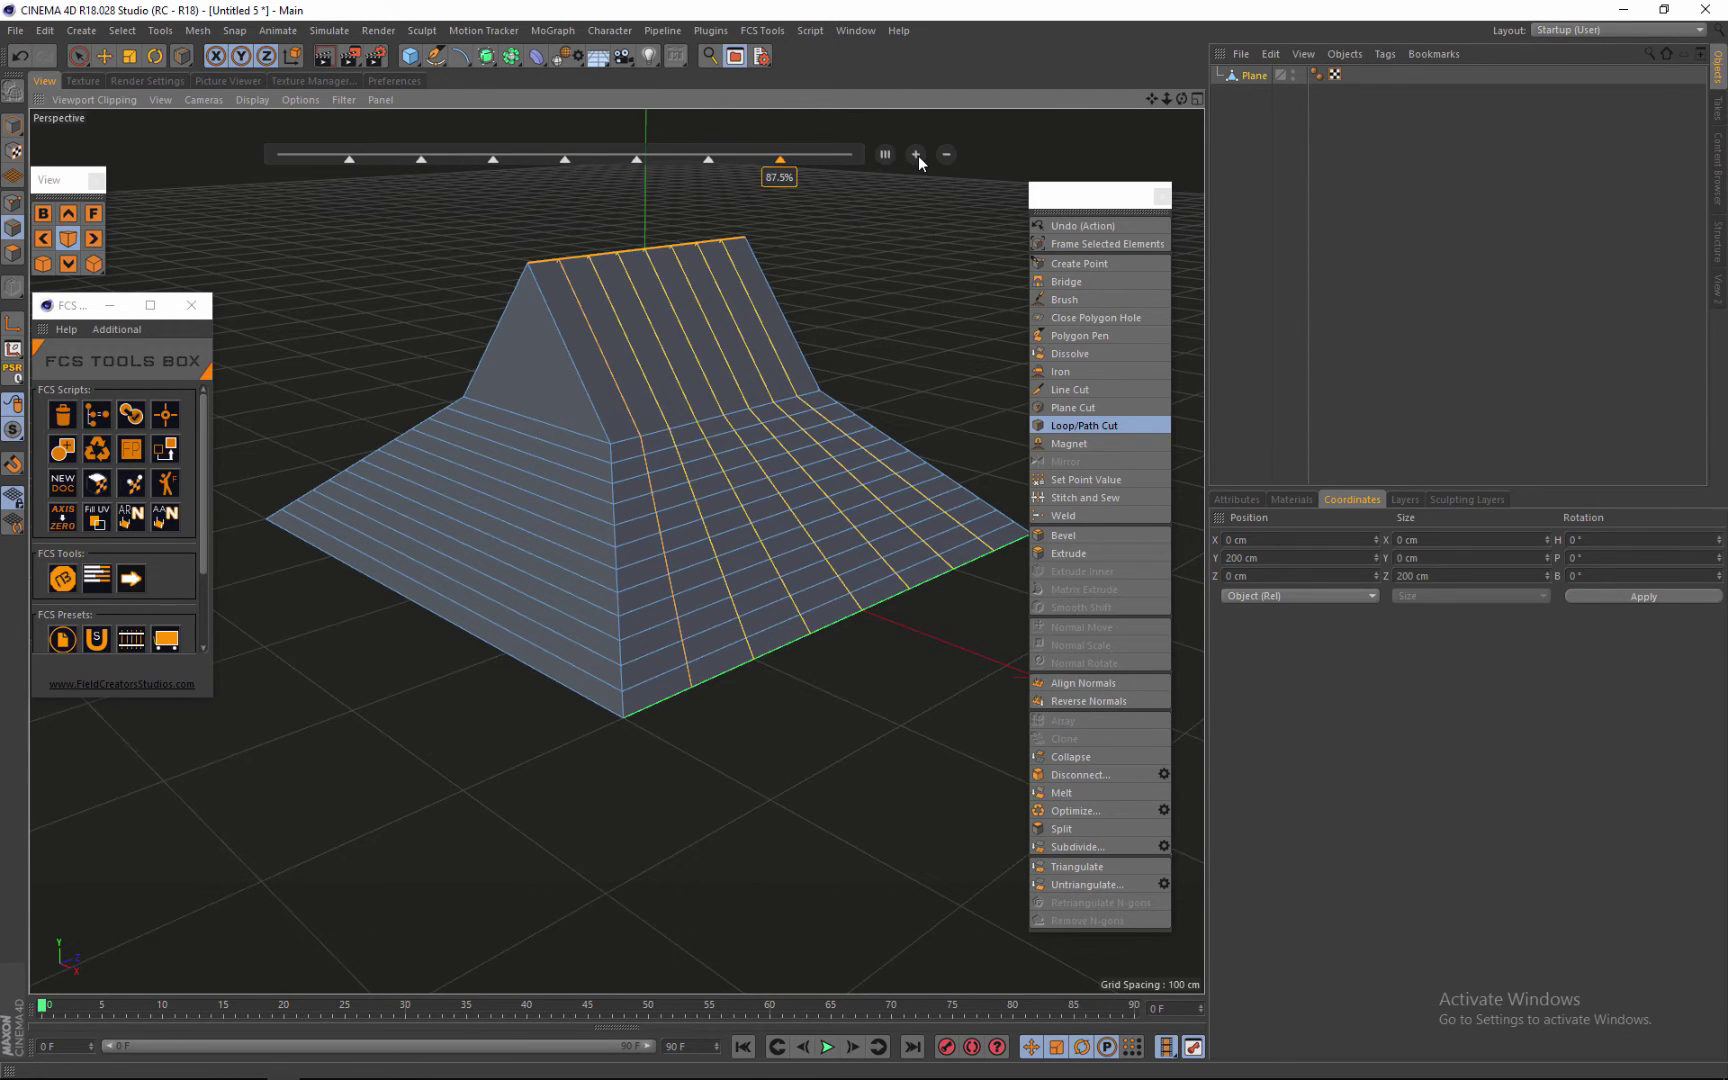
click(916, 154)
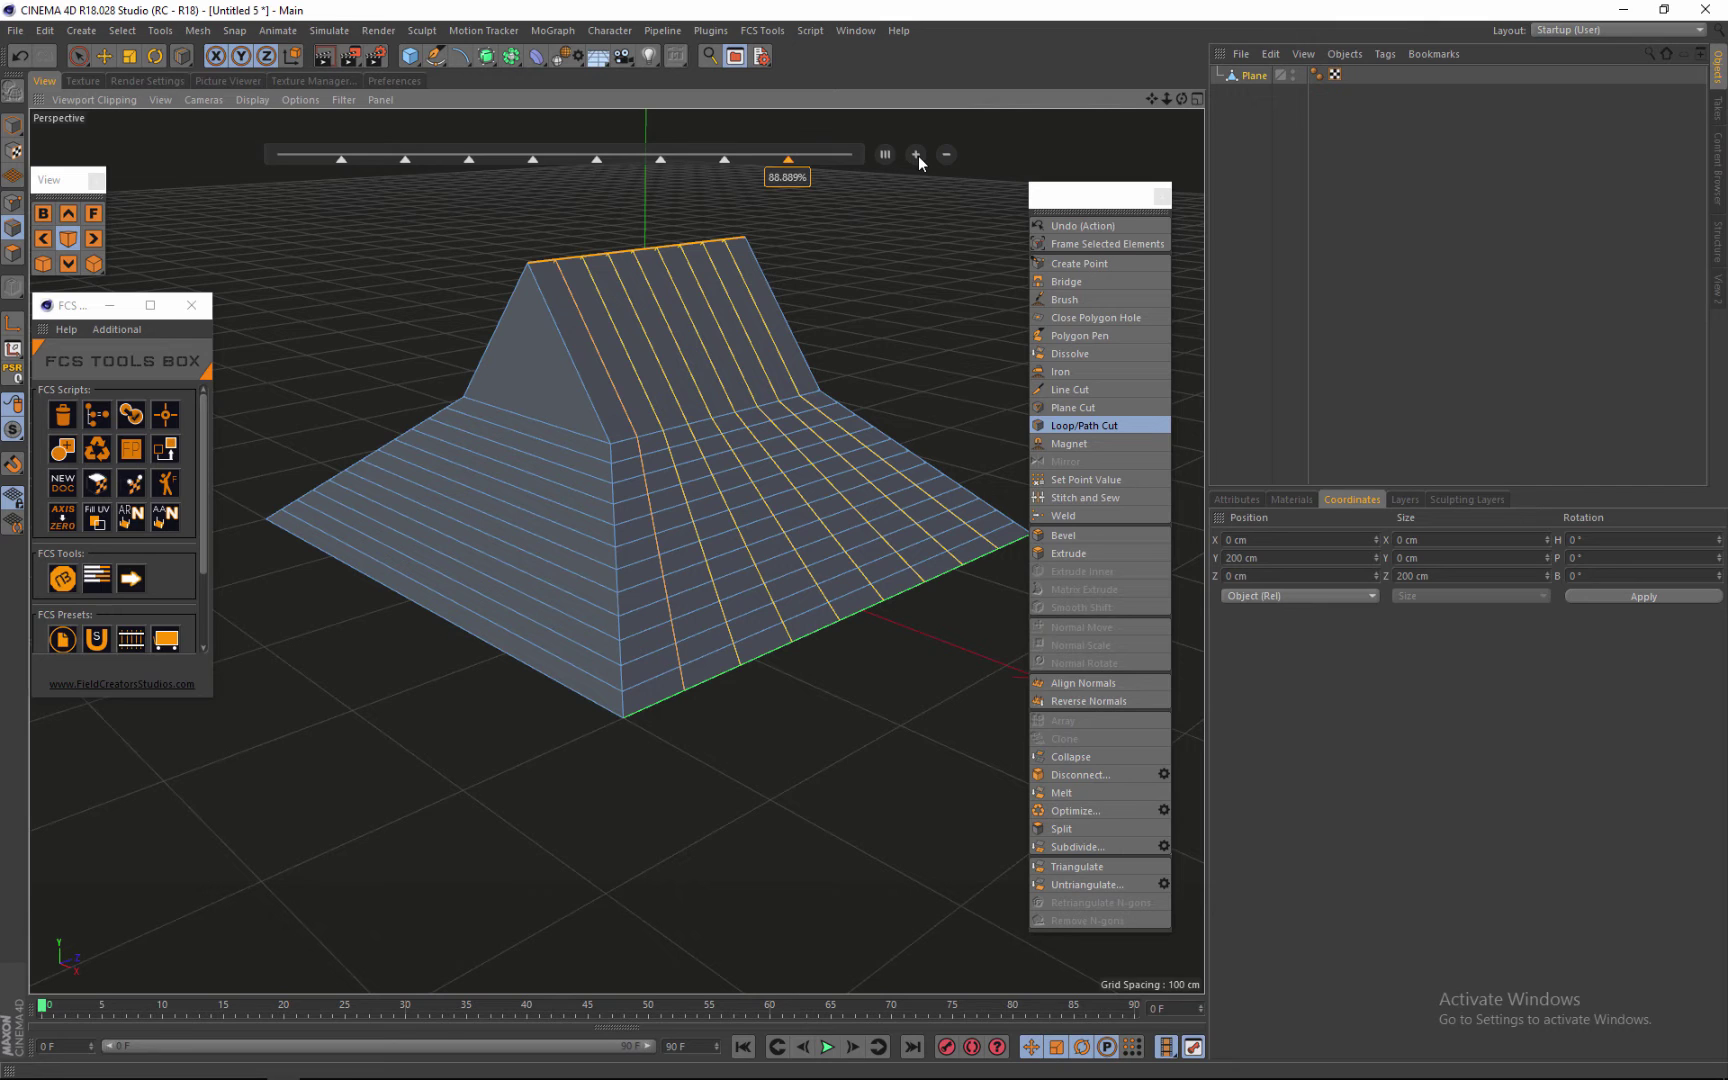
click(916, 154)
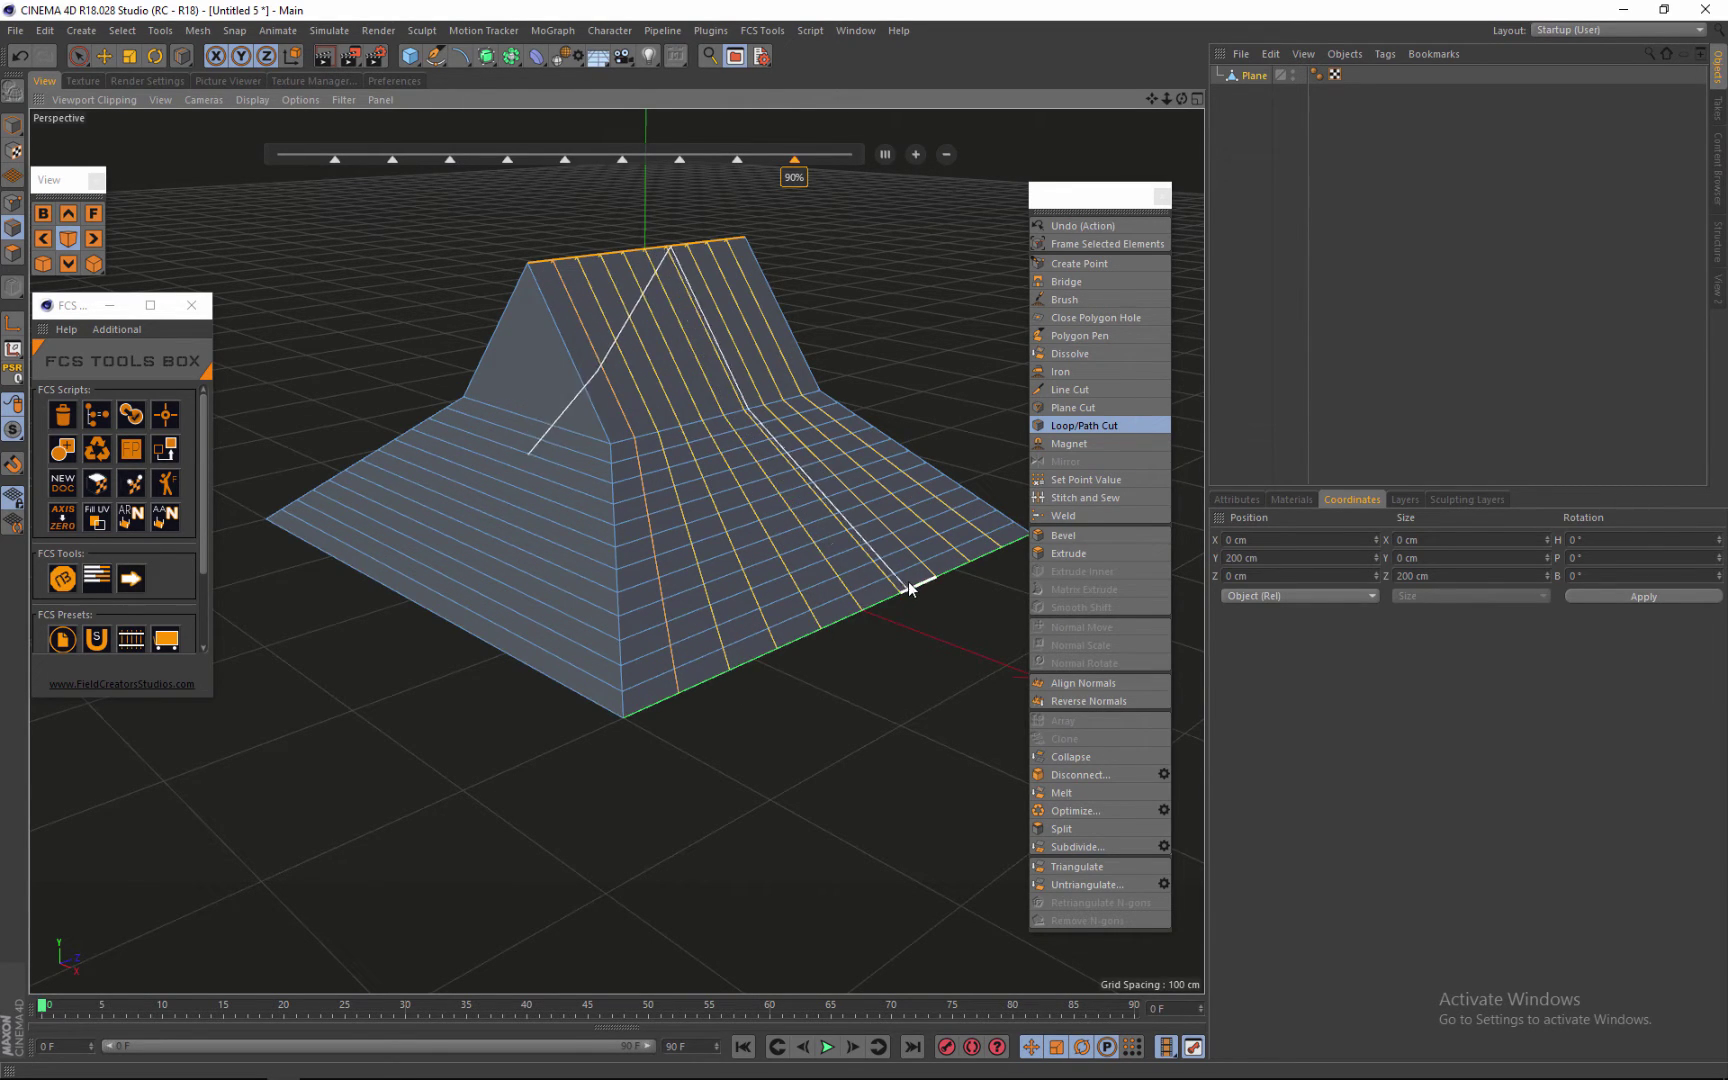
Step: Add eleven evenly spaced loop cuts down the lower slope beneath one triangular gable end
scroll(745, 628, down, 2)
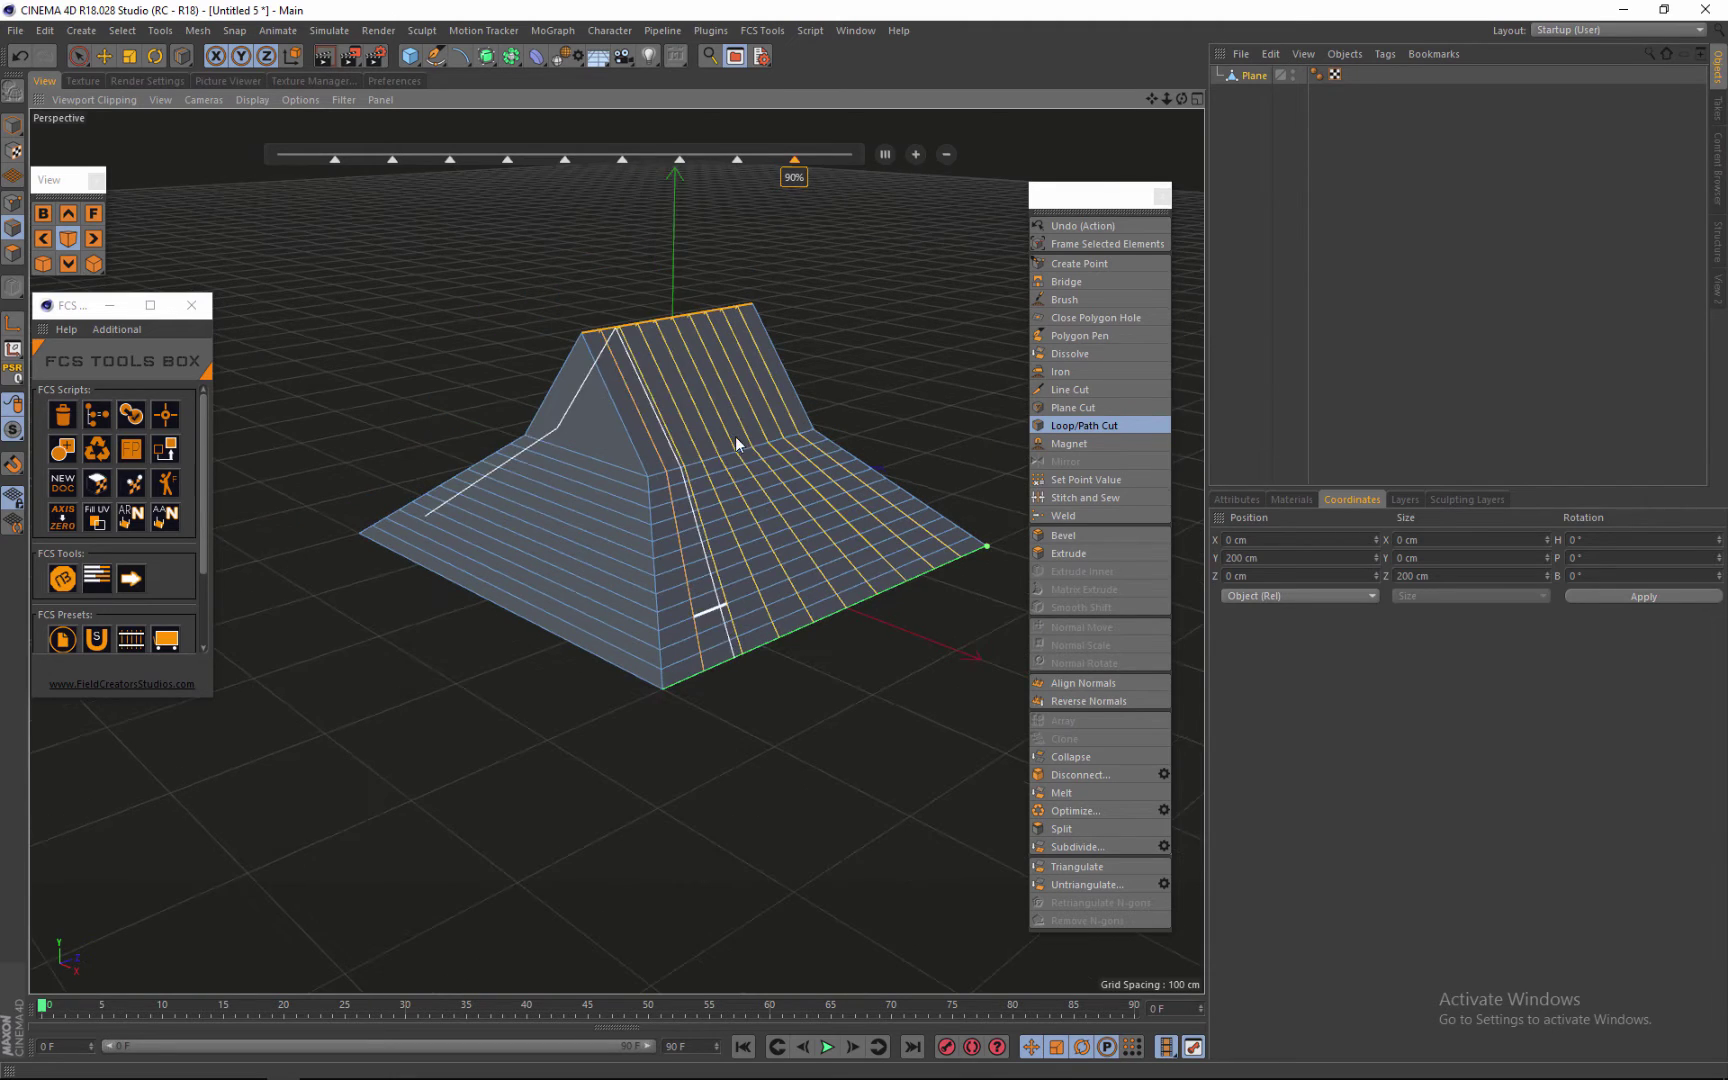
scroll(737, 400, up, 1)
alt+drag(865, 541, 986, 236)
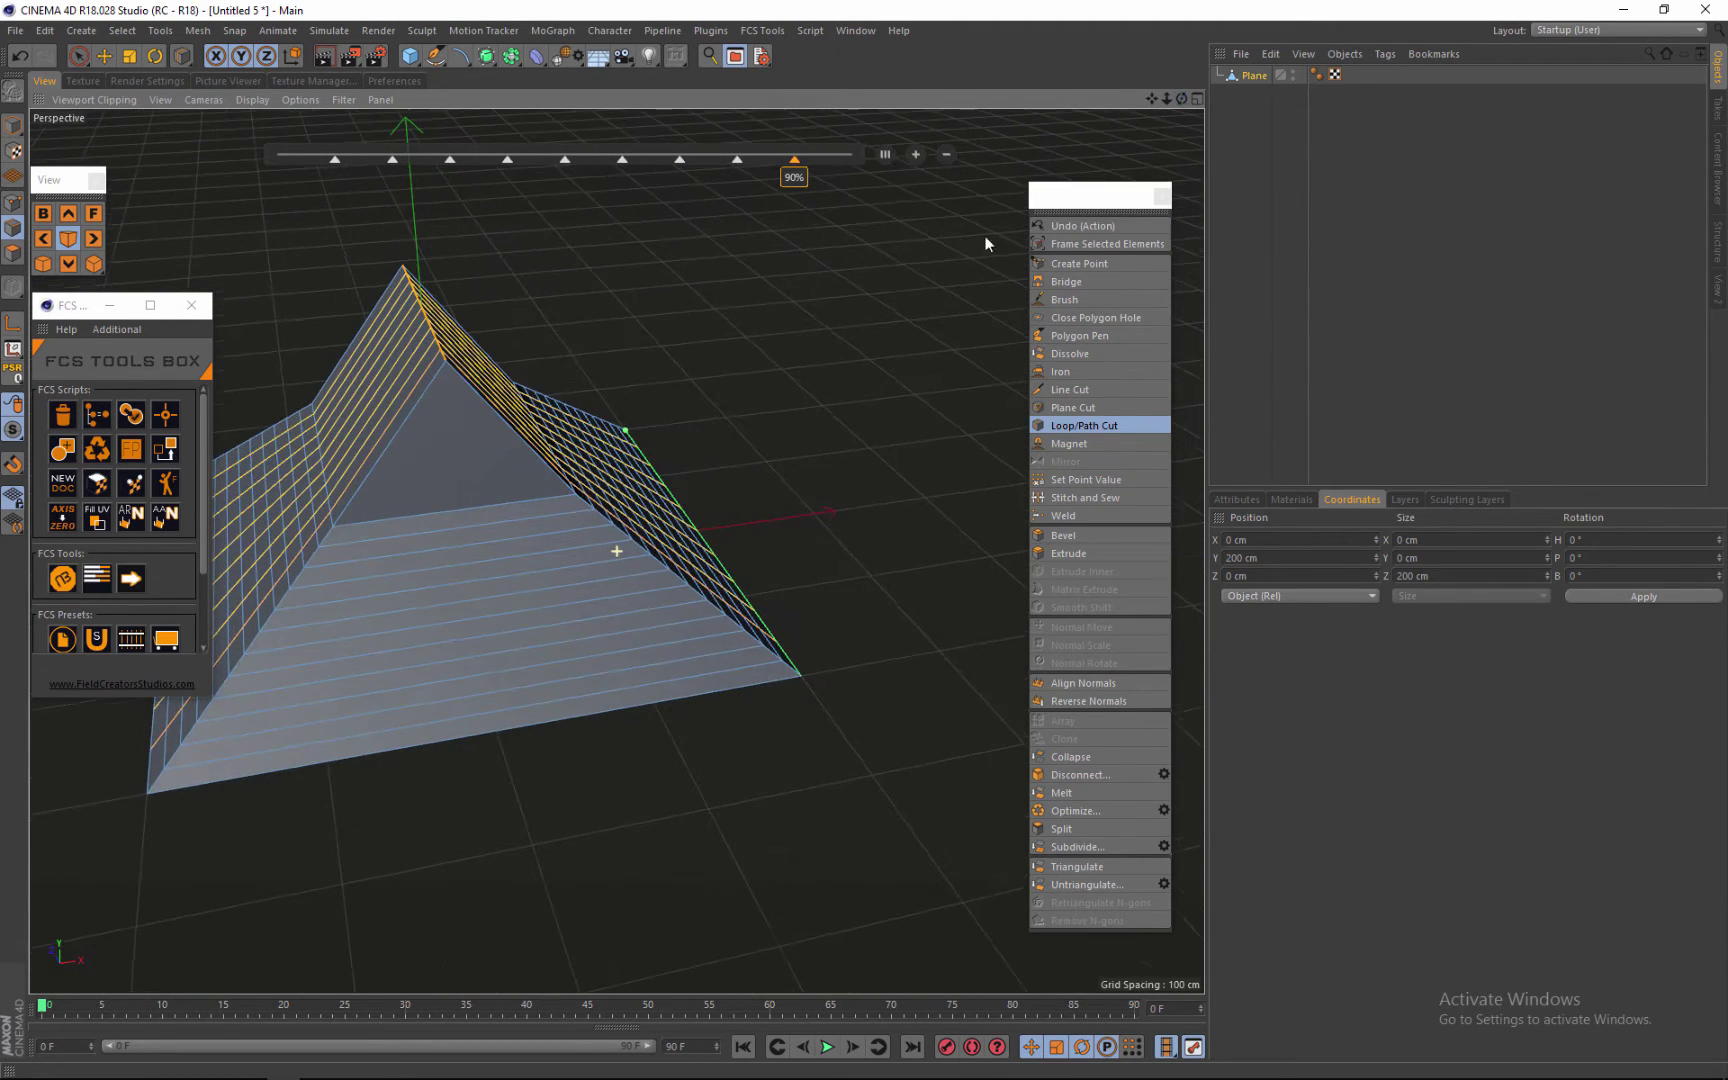
click(494, 732)
alt+drag(498, 730, 832, 602)
scroll(832, 602, up, 2)
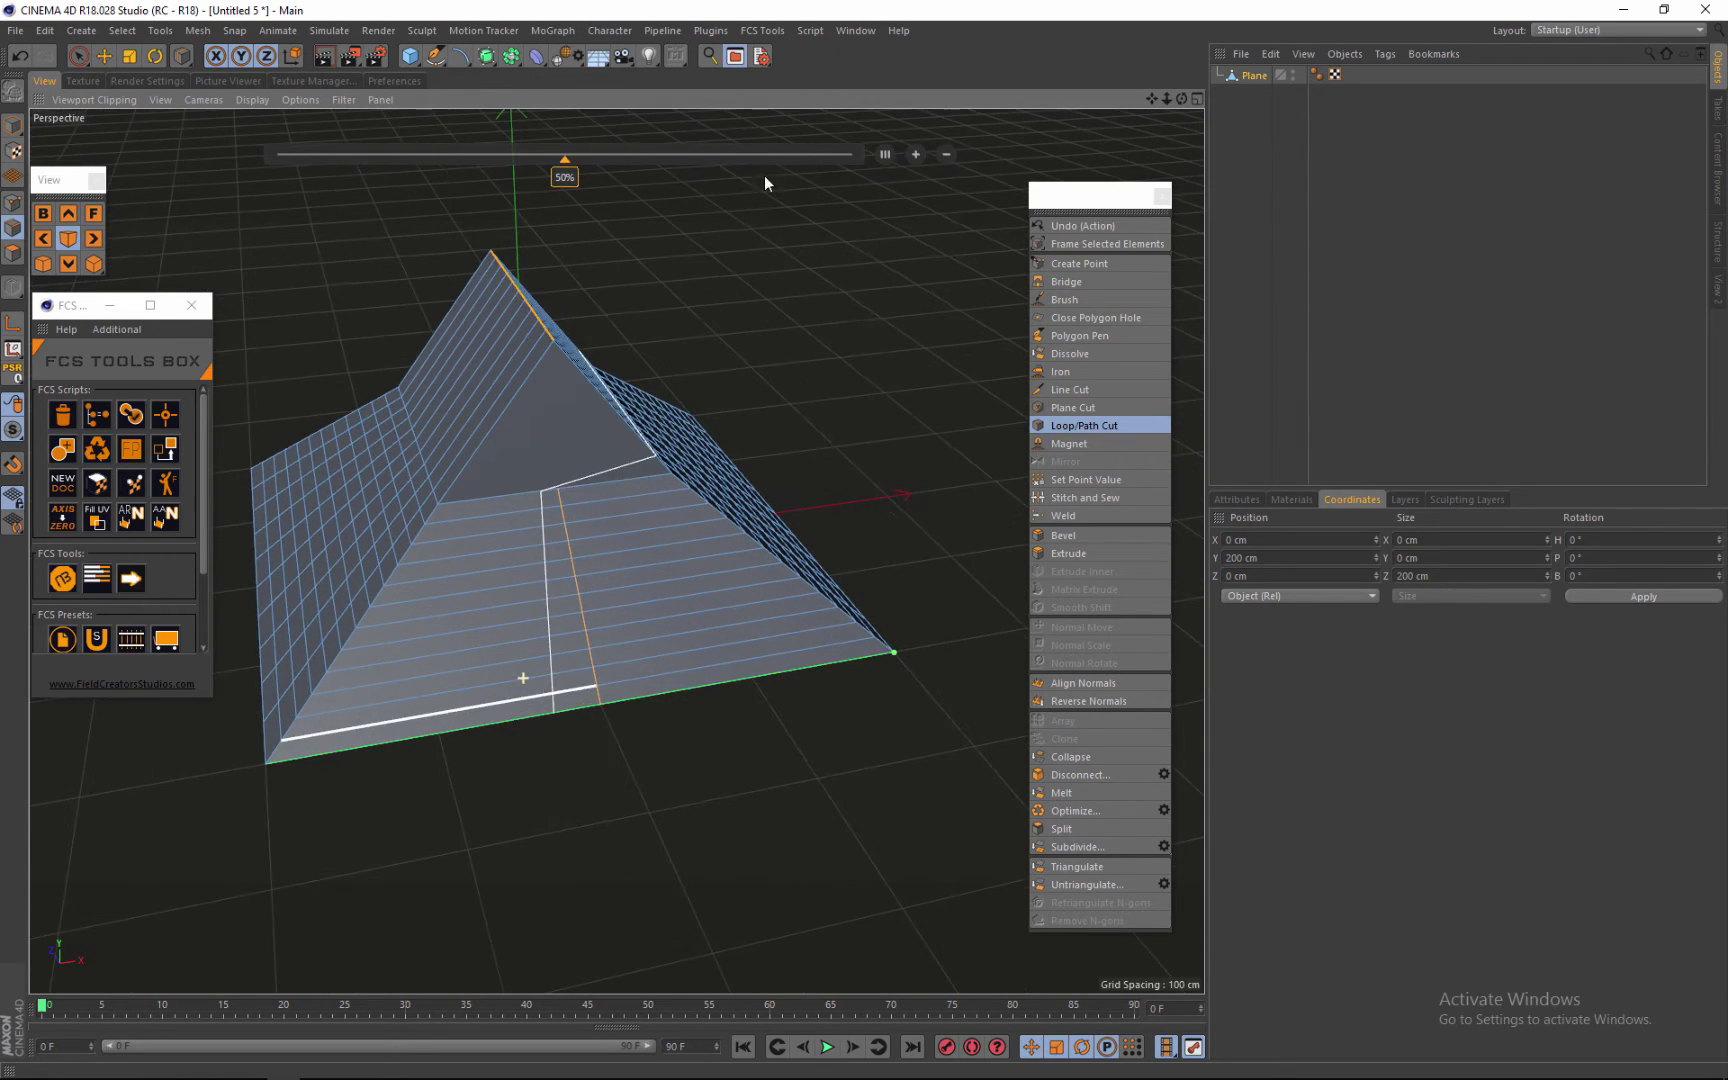
click(915, 154)
click(915, 154)
click(915, 154)
click(915, 154)
click(915, 154)
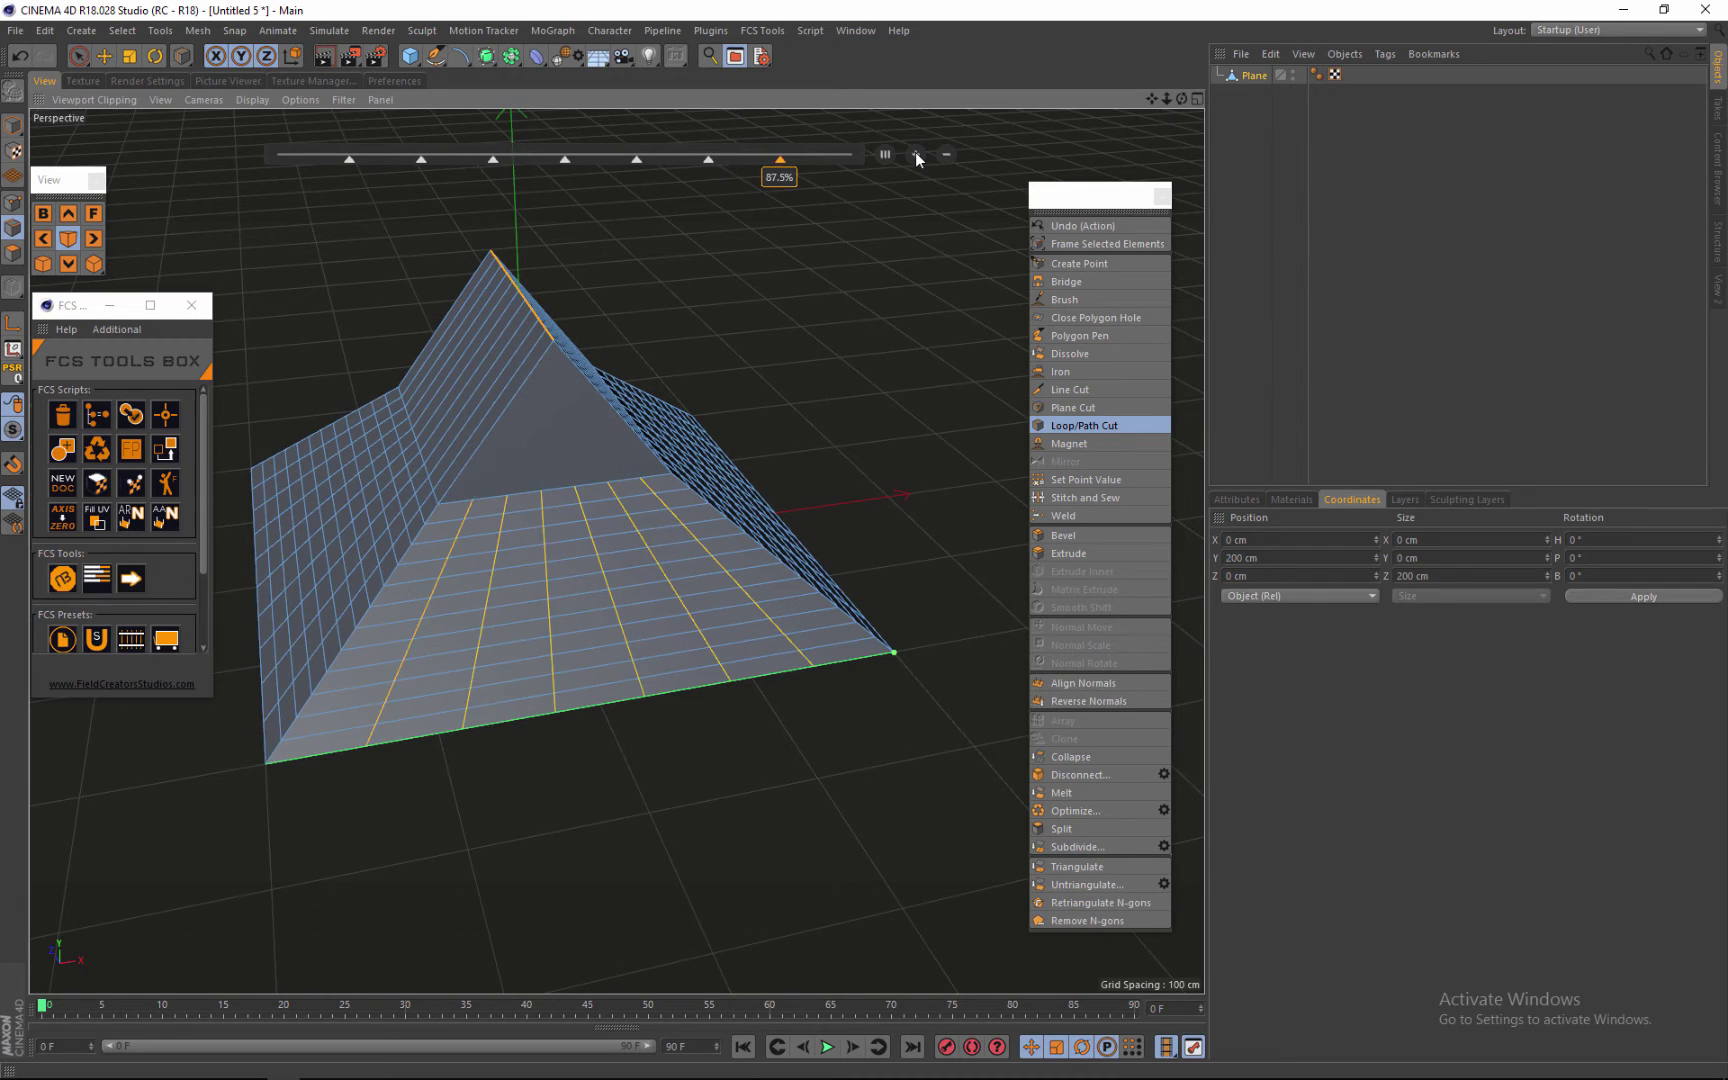
click(915, 154)
click(915, 154)
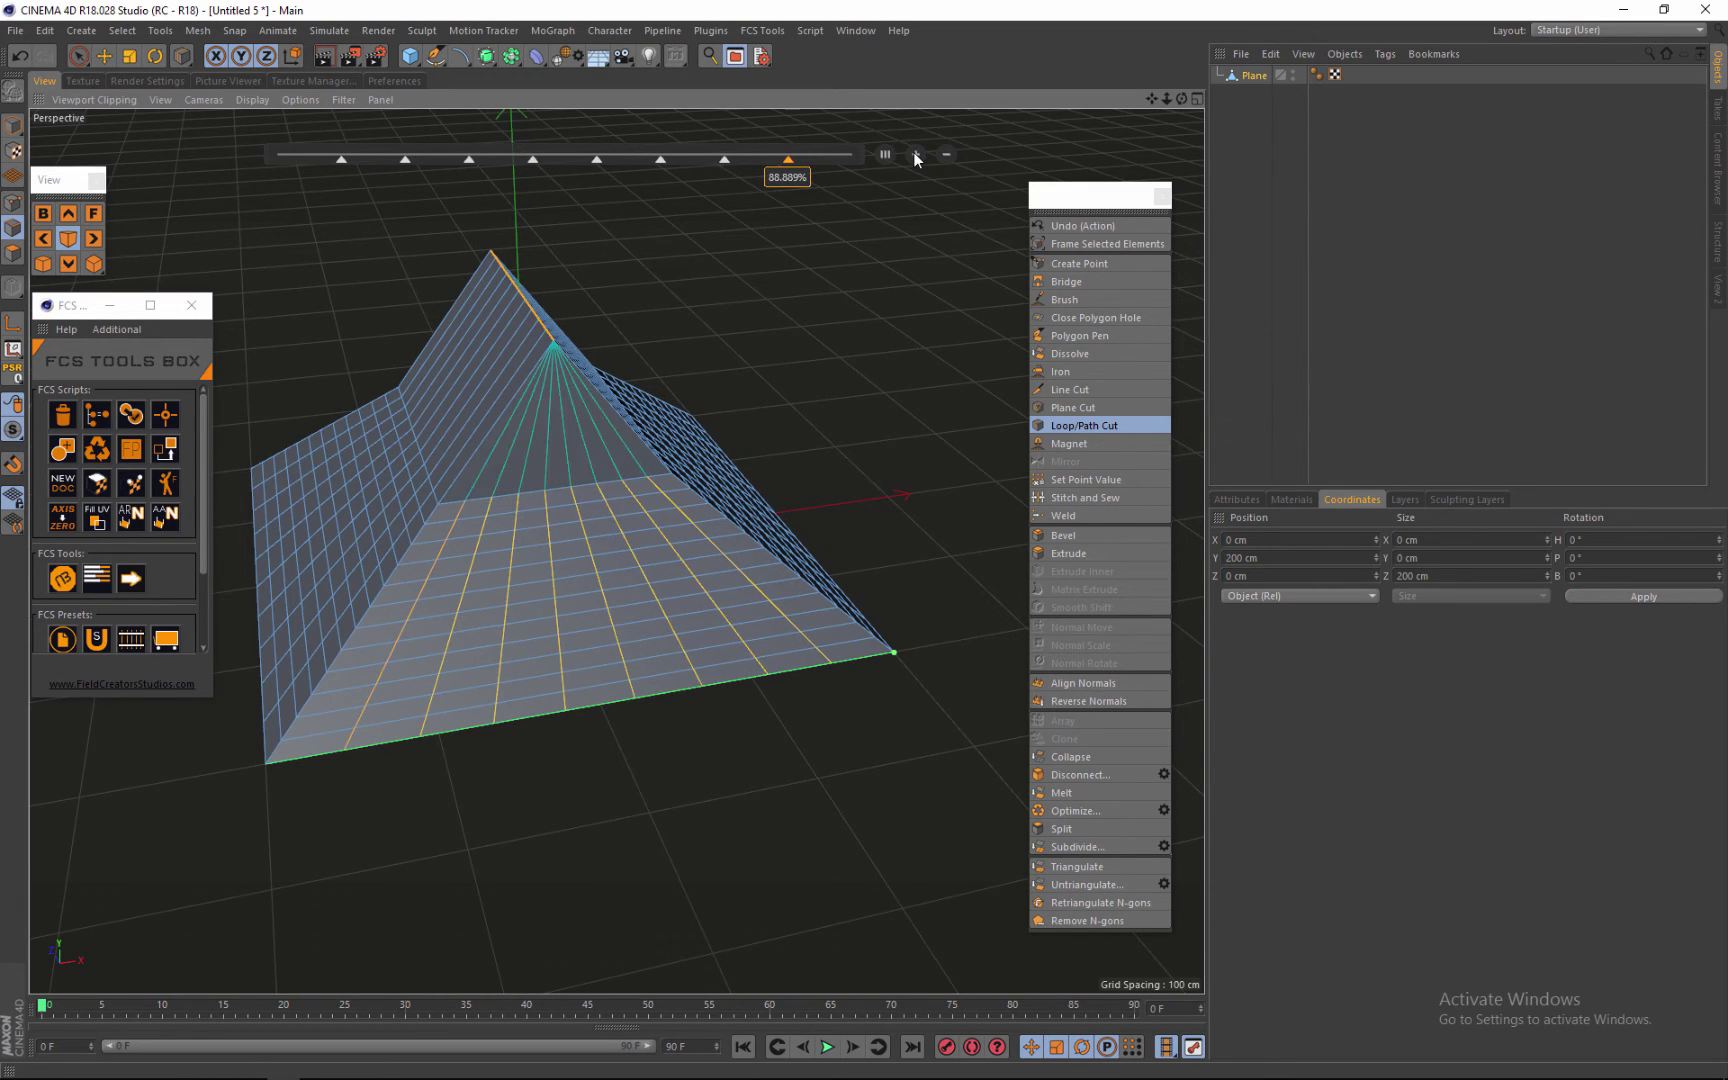
click(915, 154)
click(914, 154)
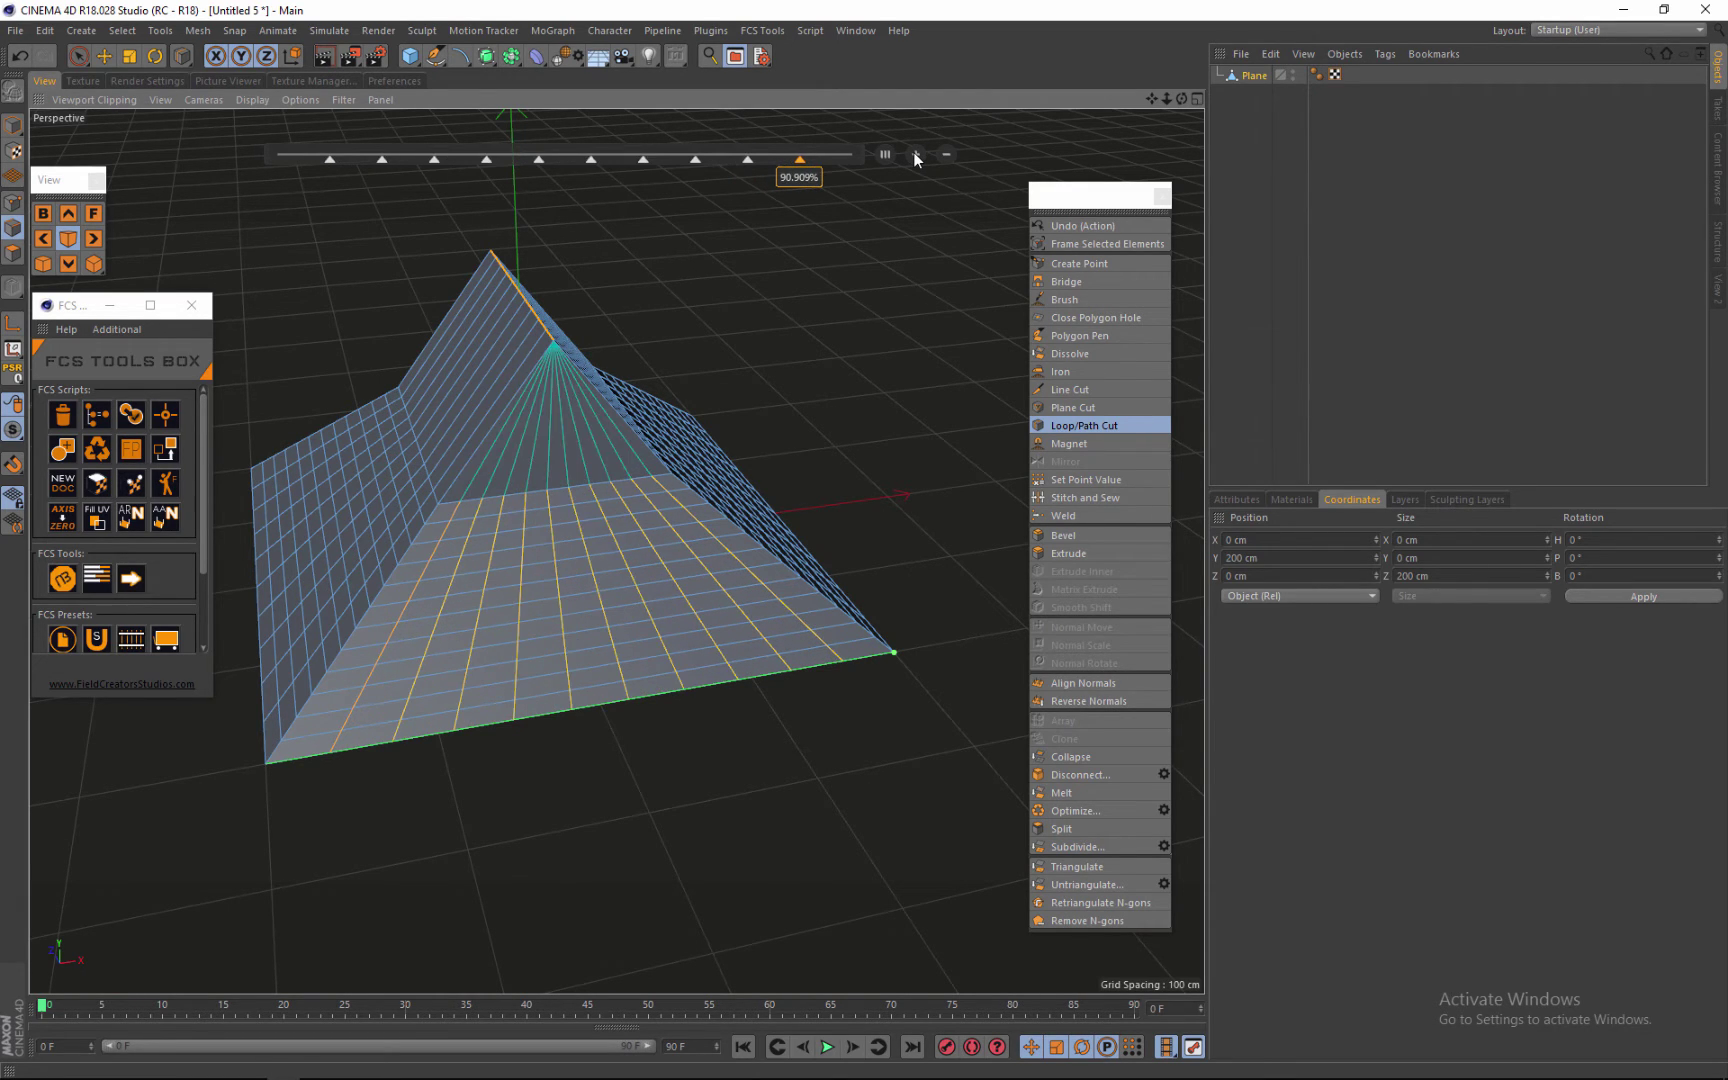
click(914, 154)
Step: Add eleven evenly spaced loop cuts down the lower slope beneath the opposite gable end, matching the first end
scroll(848, 405, down, 2)
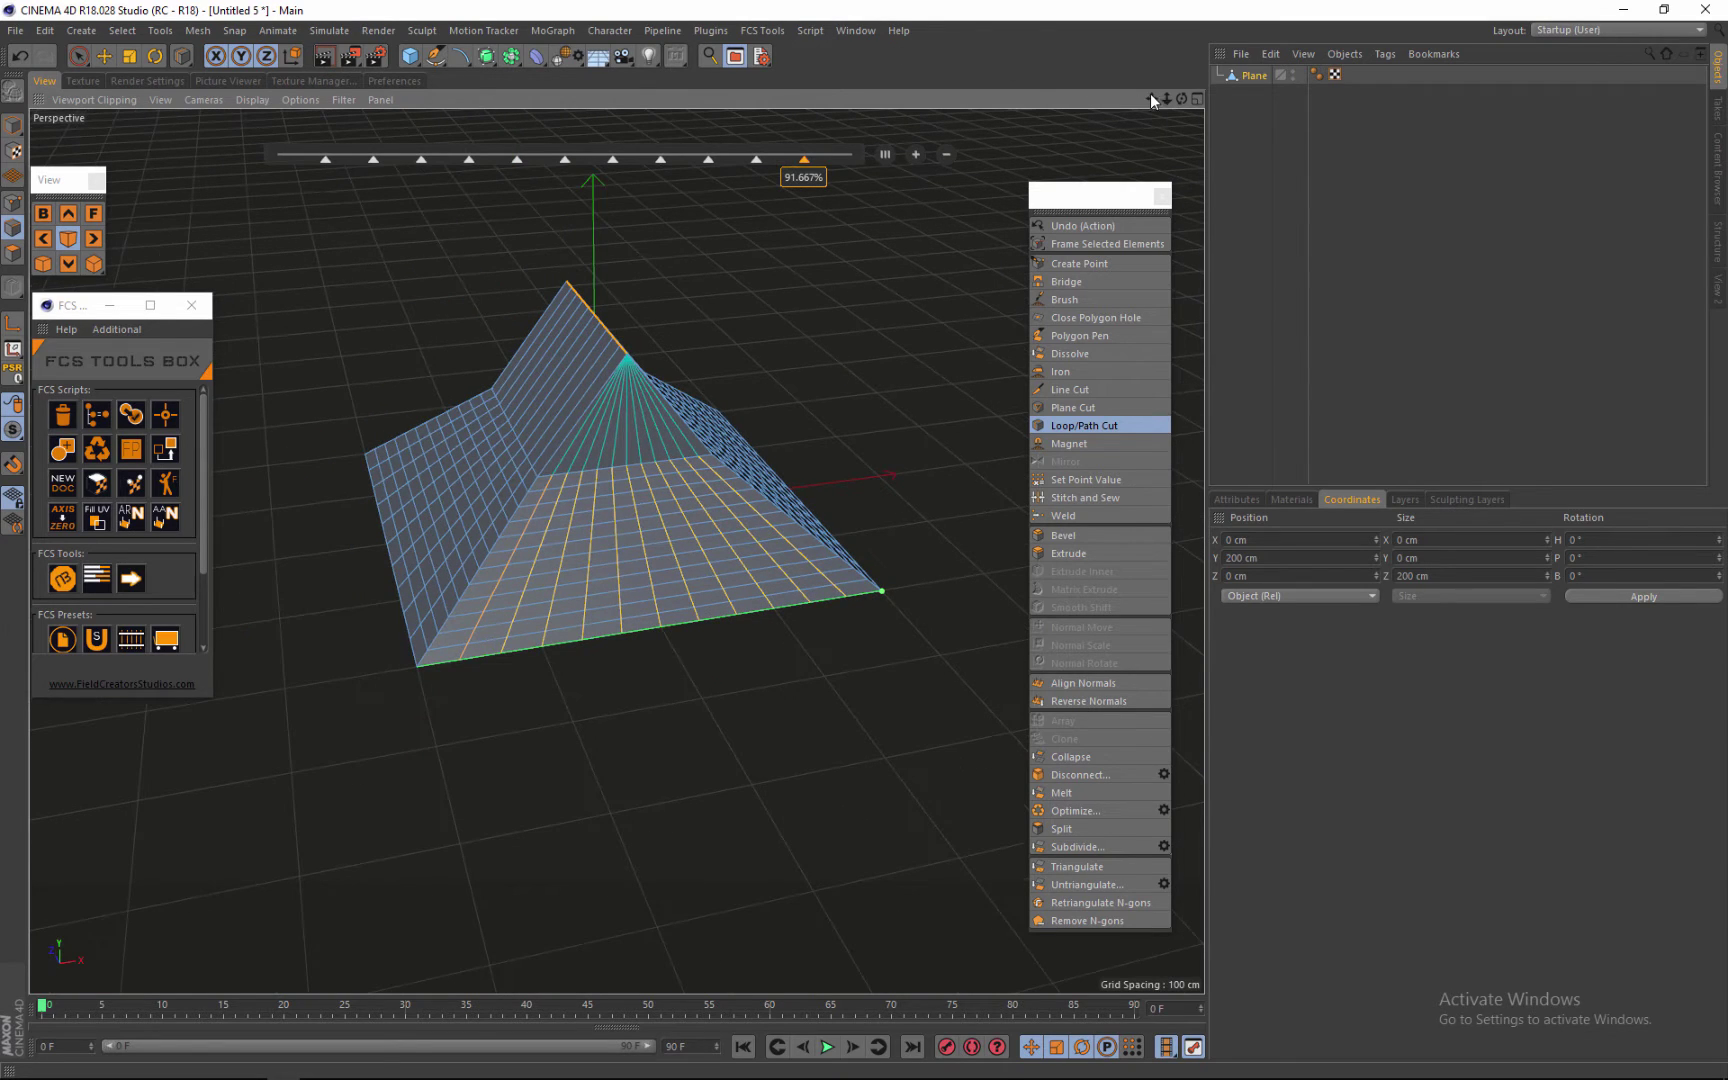
drag(1183, 98, 599, 626)
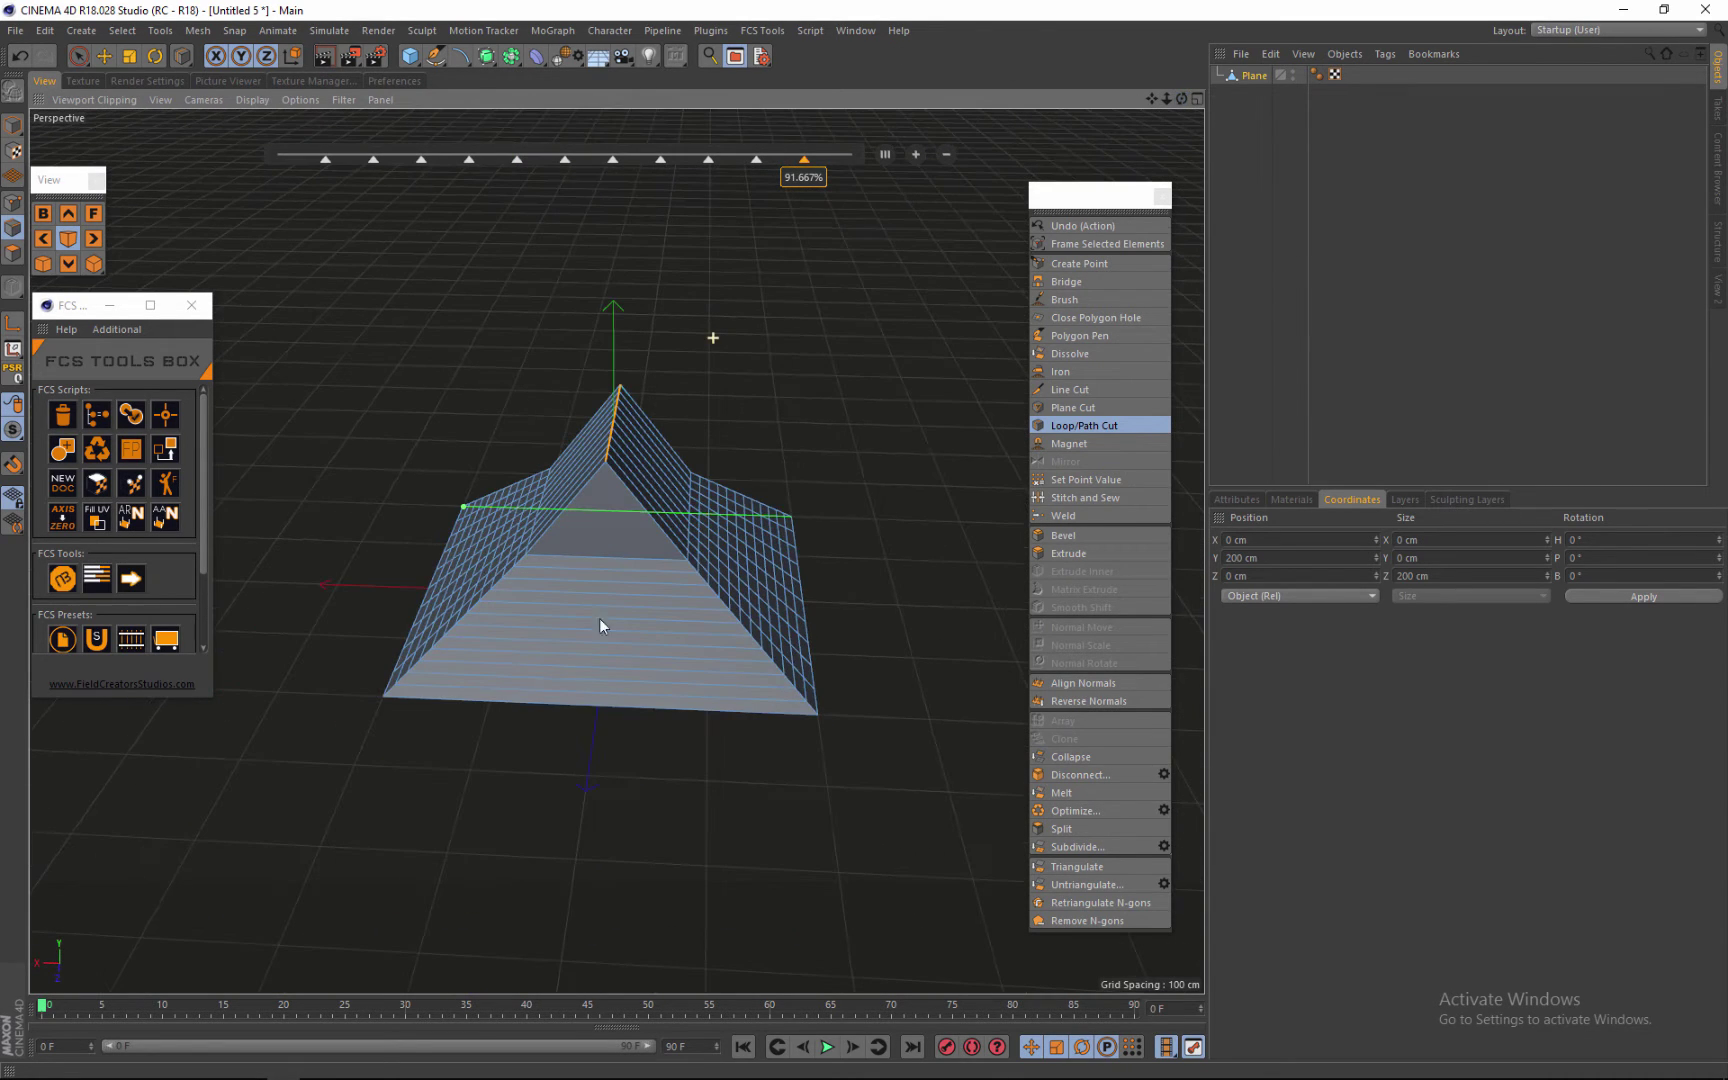
click(601, 711)
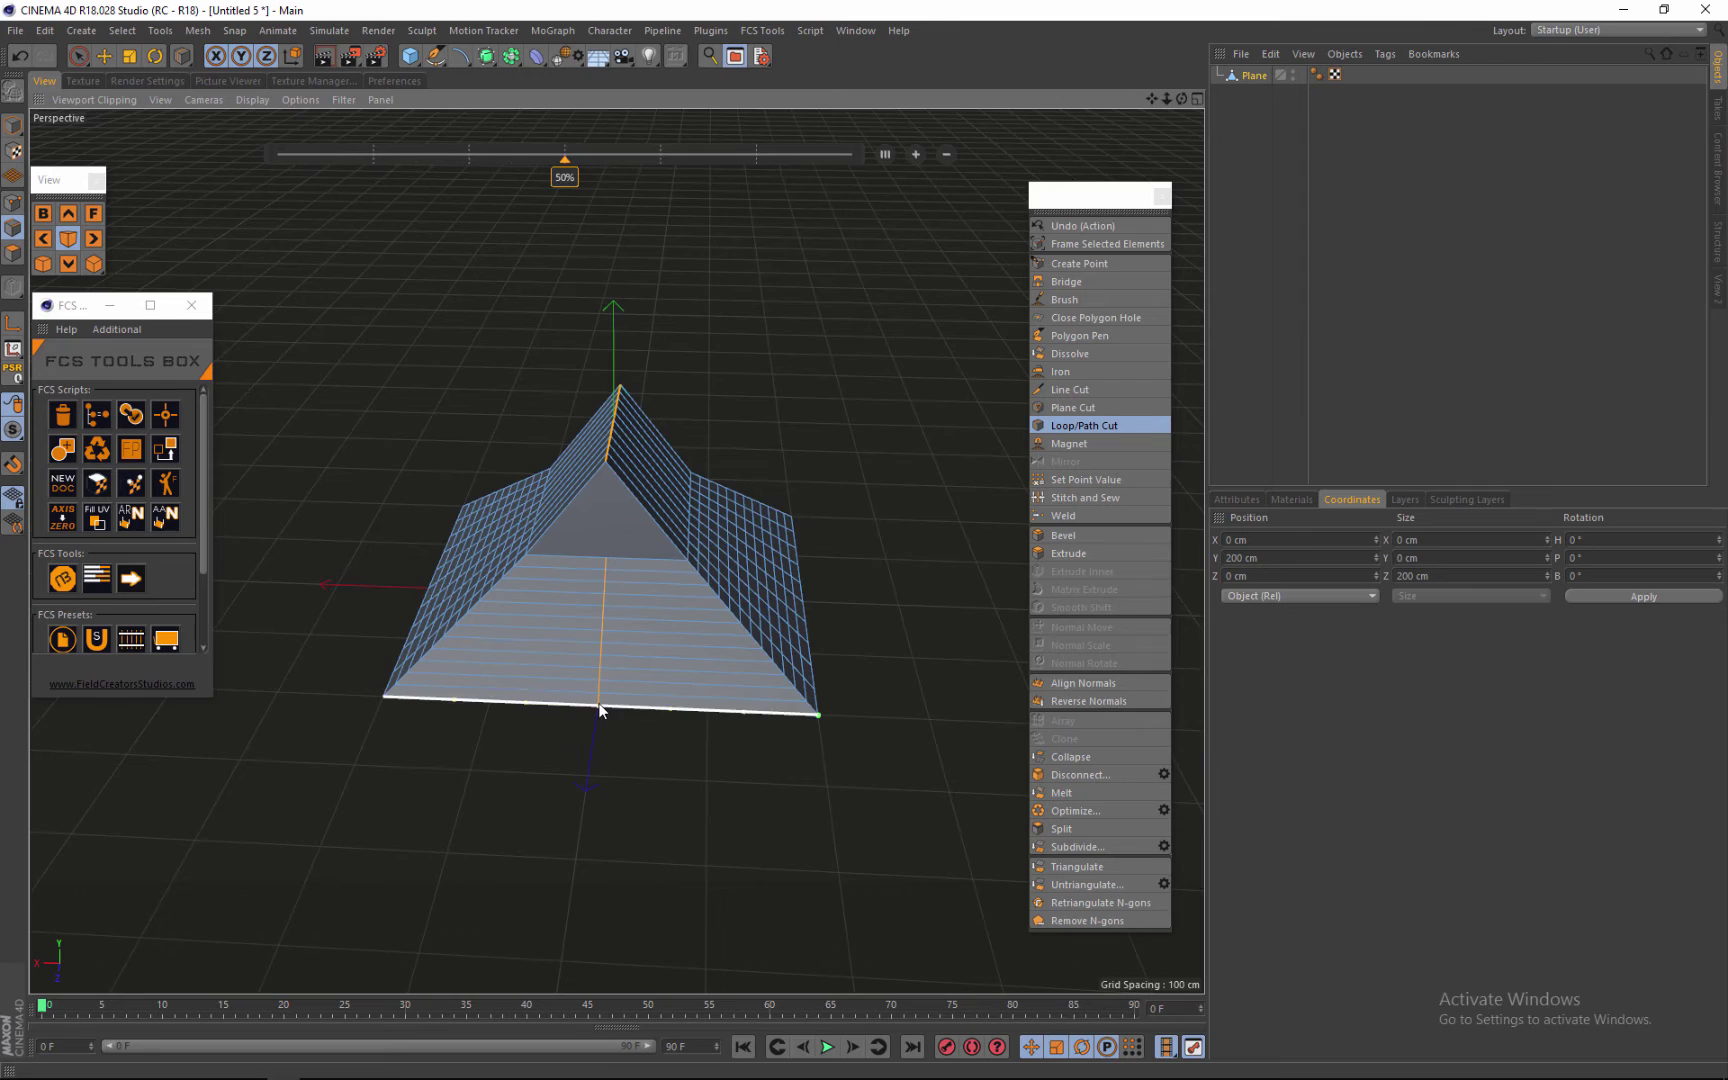
scroll(729, 447, up, 2)
click(918, 153)
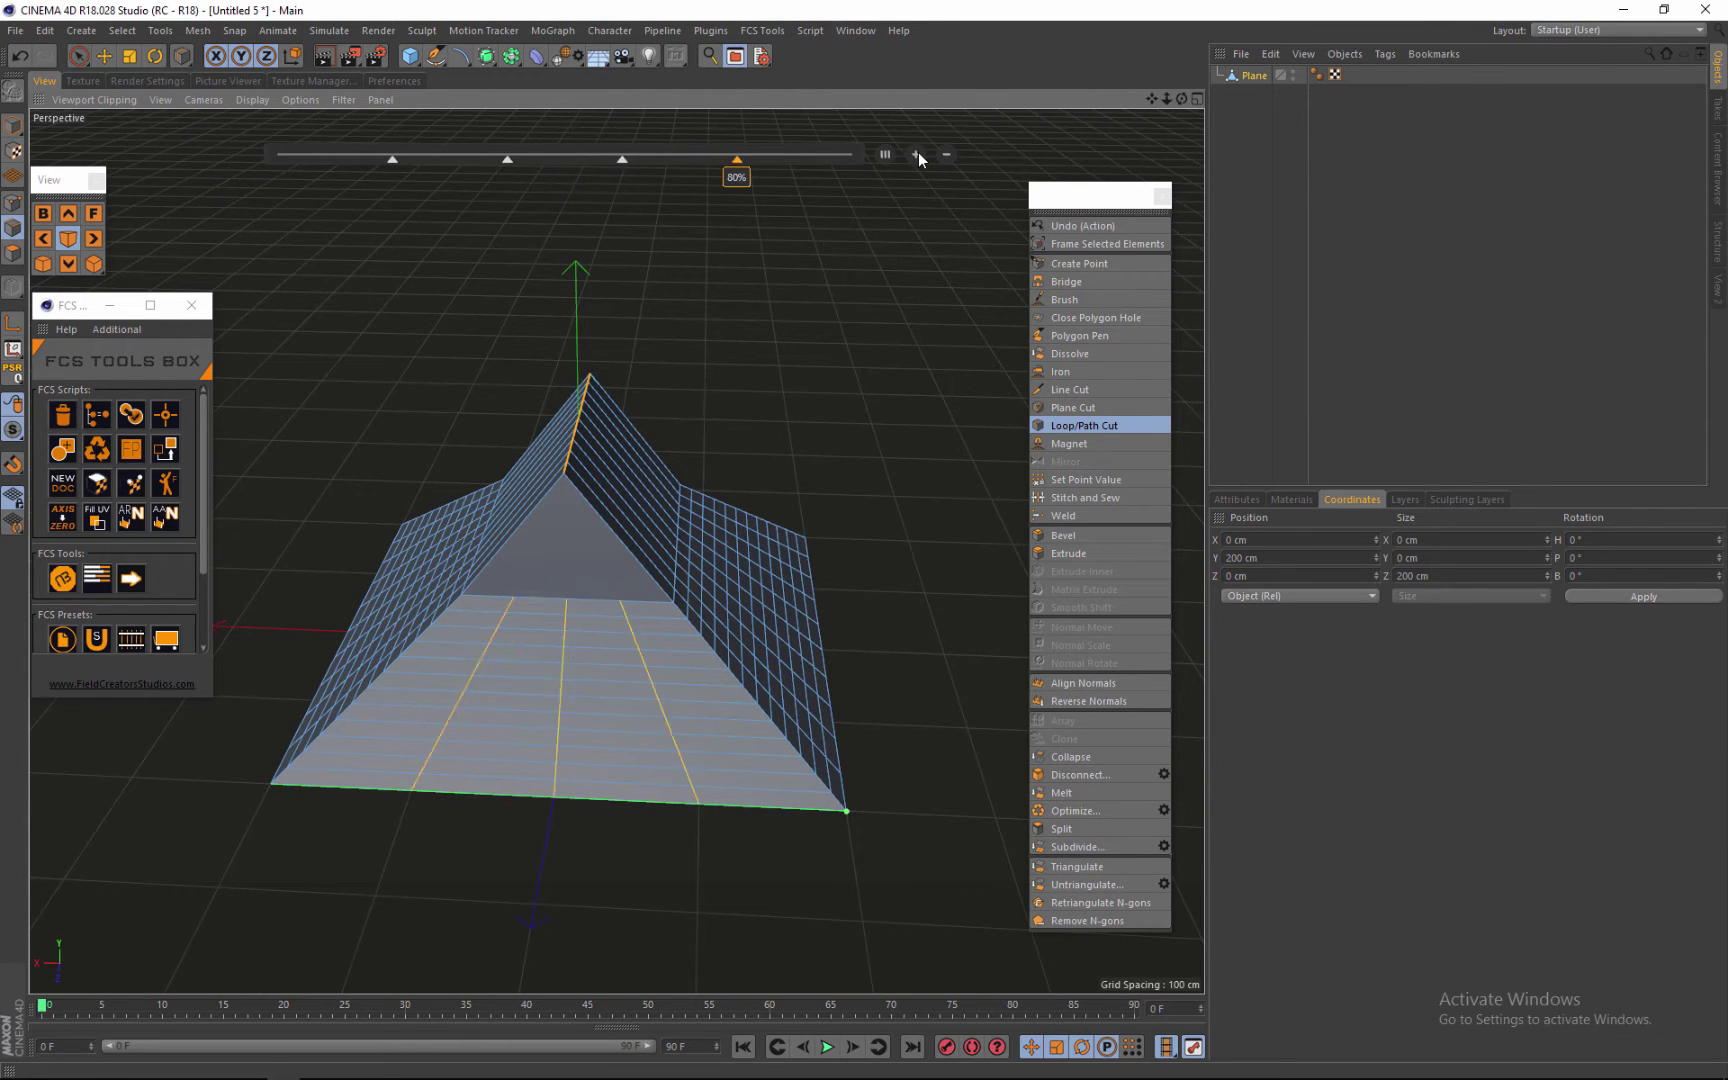
click(918, 153)
click(918, 153)
click(918, 153)
click(918, 153)
click(918, 153)
click(918, 153)
click(918, 153)
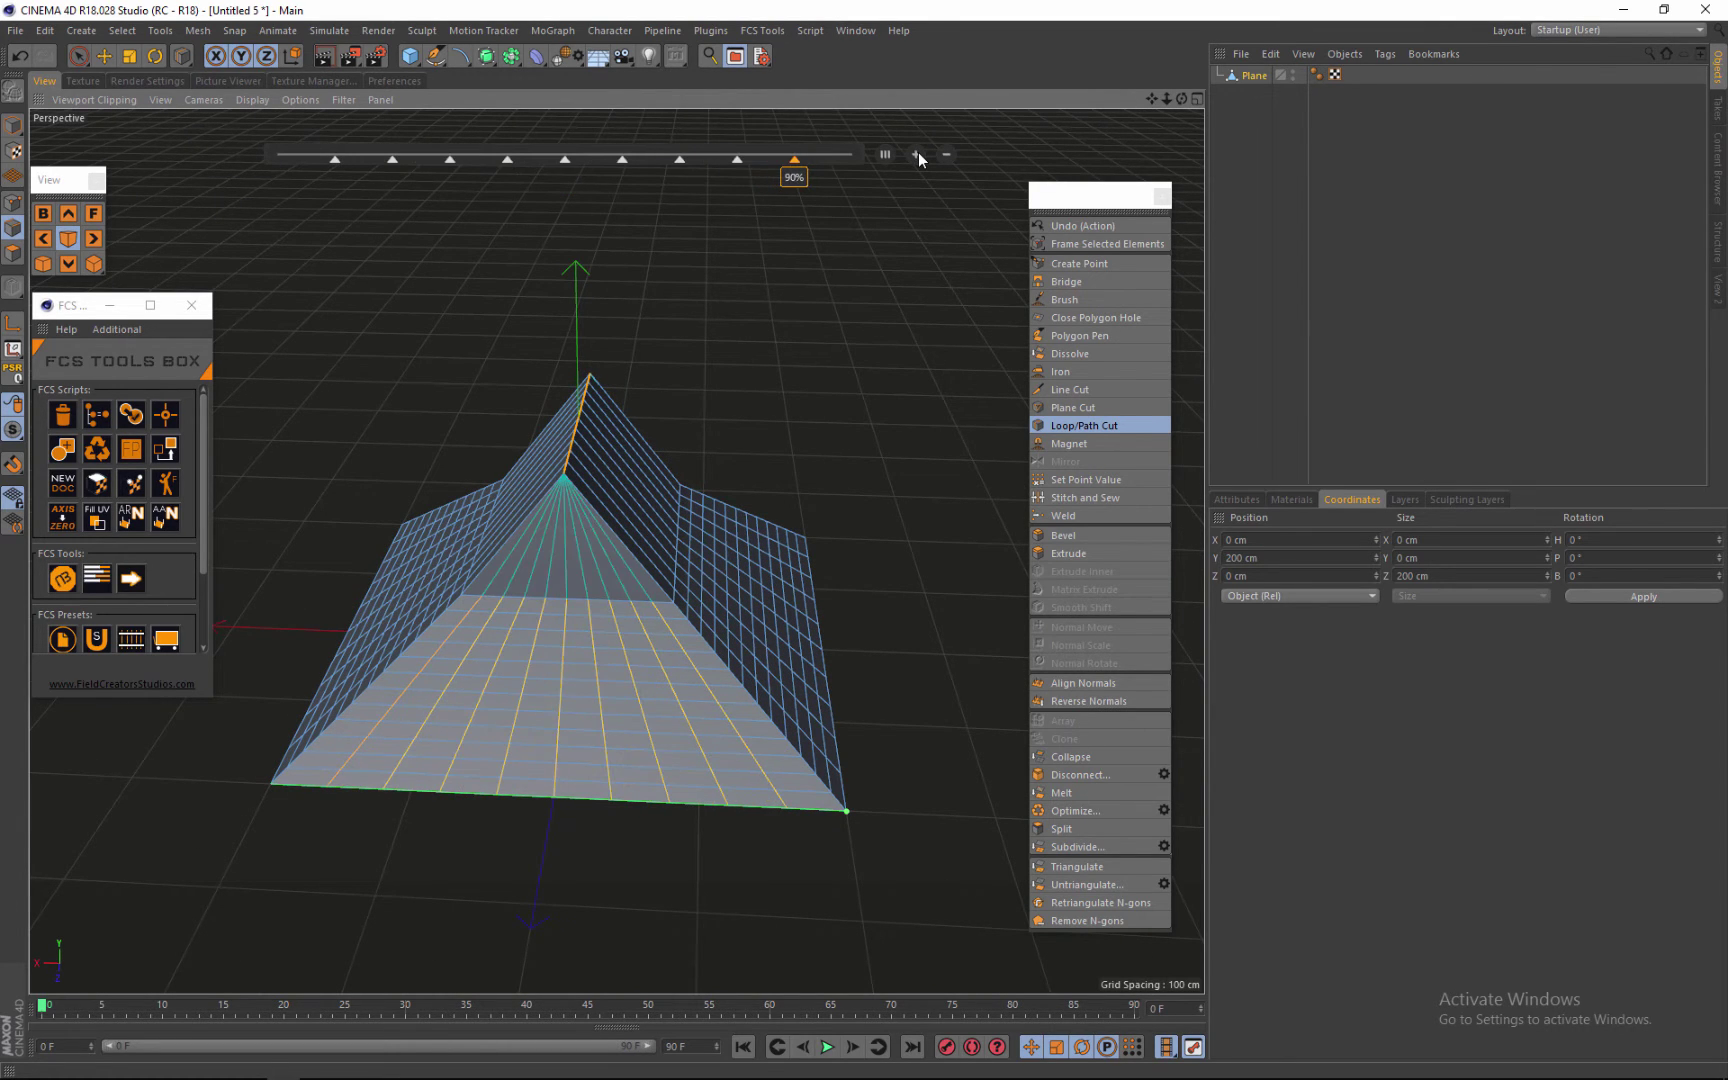
click(918, 153)
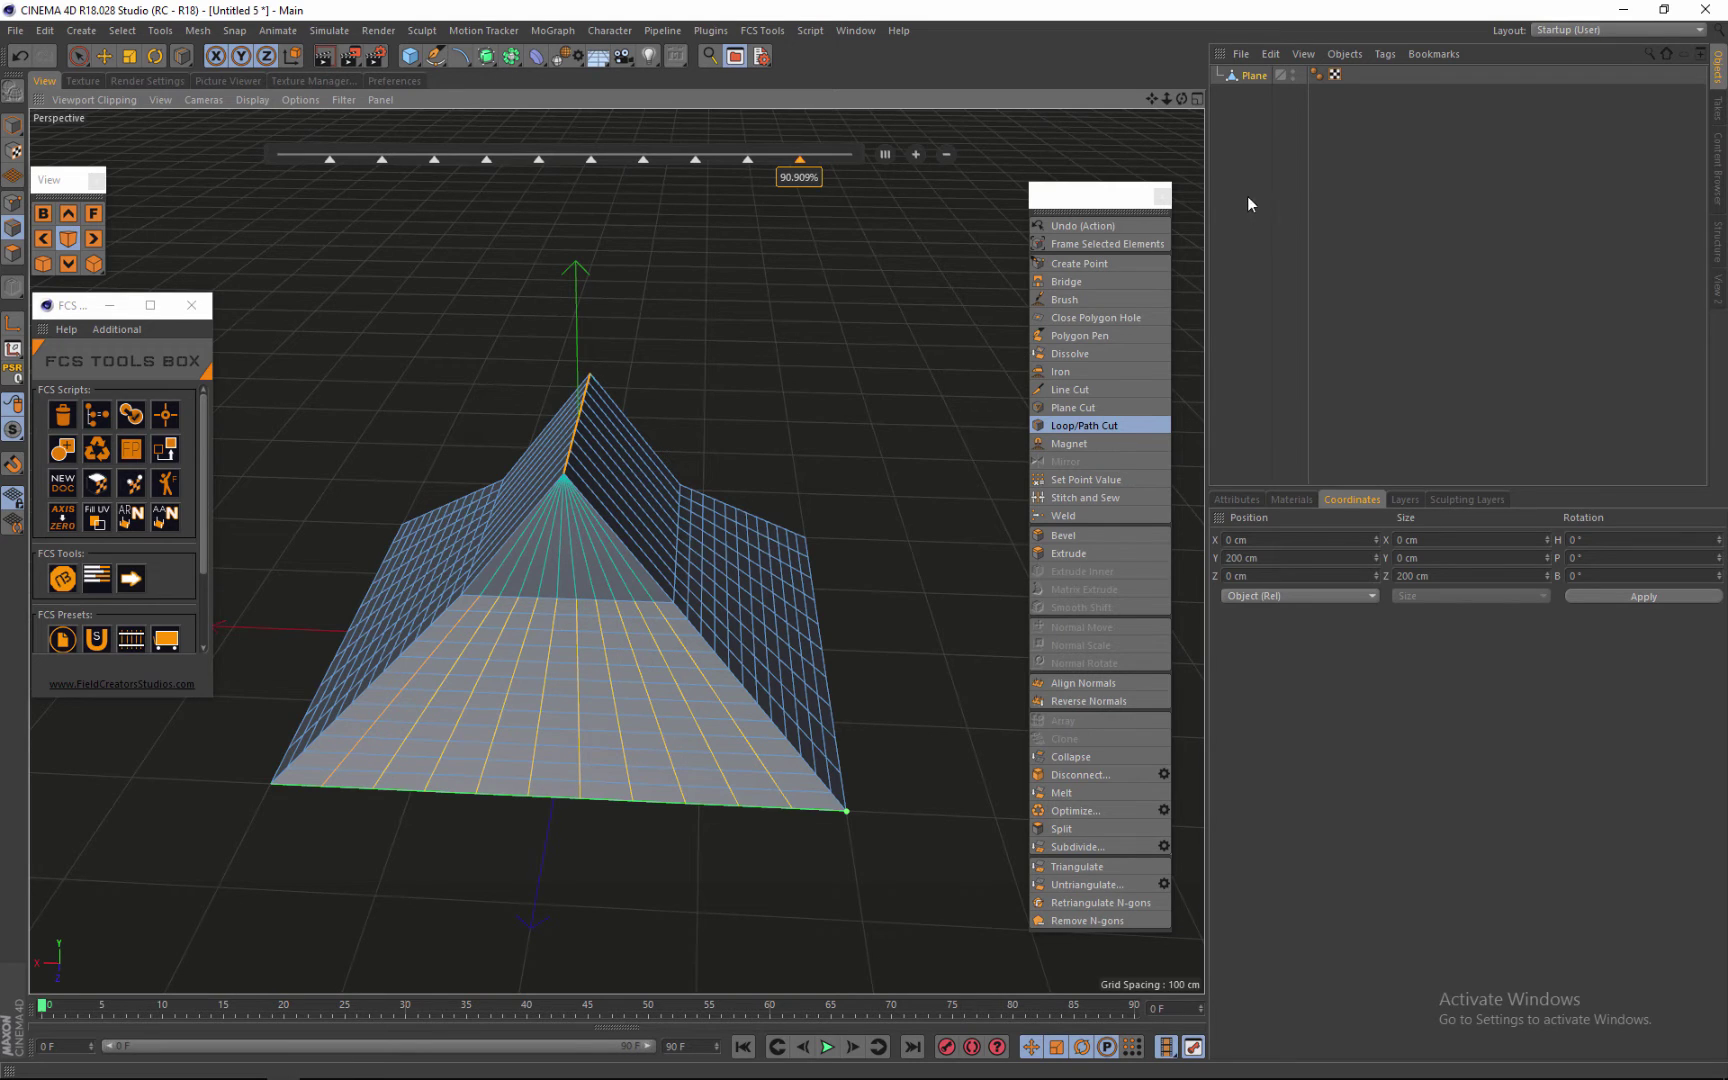
click(914, 150)
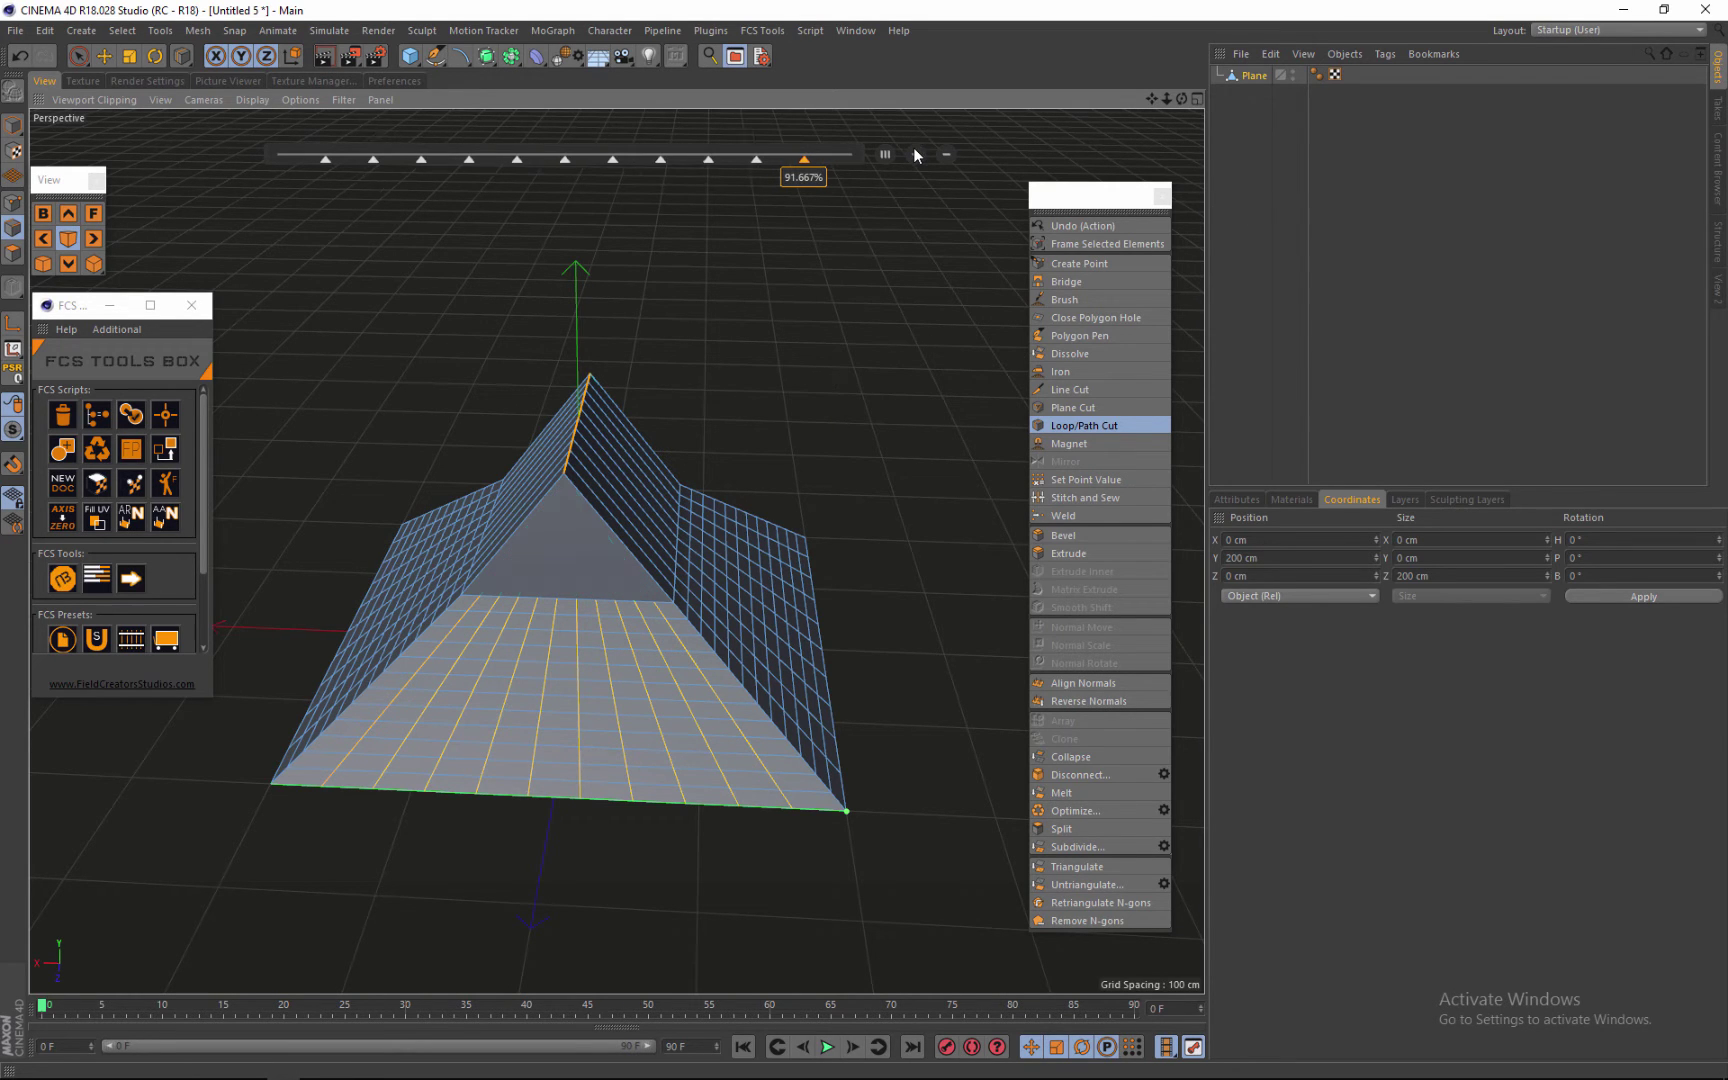
Step: Activate the Move tool and examine the cut grid on all the roof slopes from several angles
drag(1181, 97, 861, 541)
scroll(424, 600, down, 5)
scroll(576, 868, up, 3)
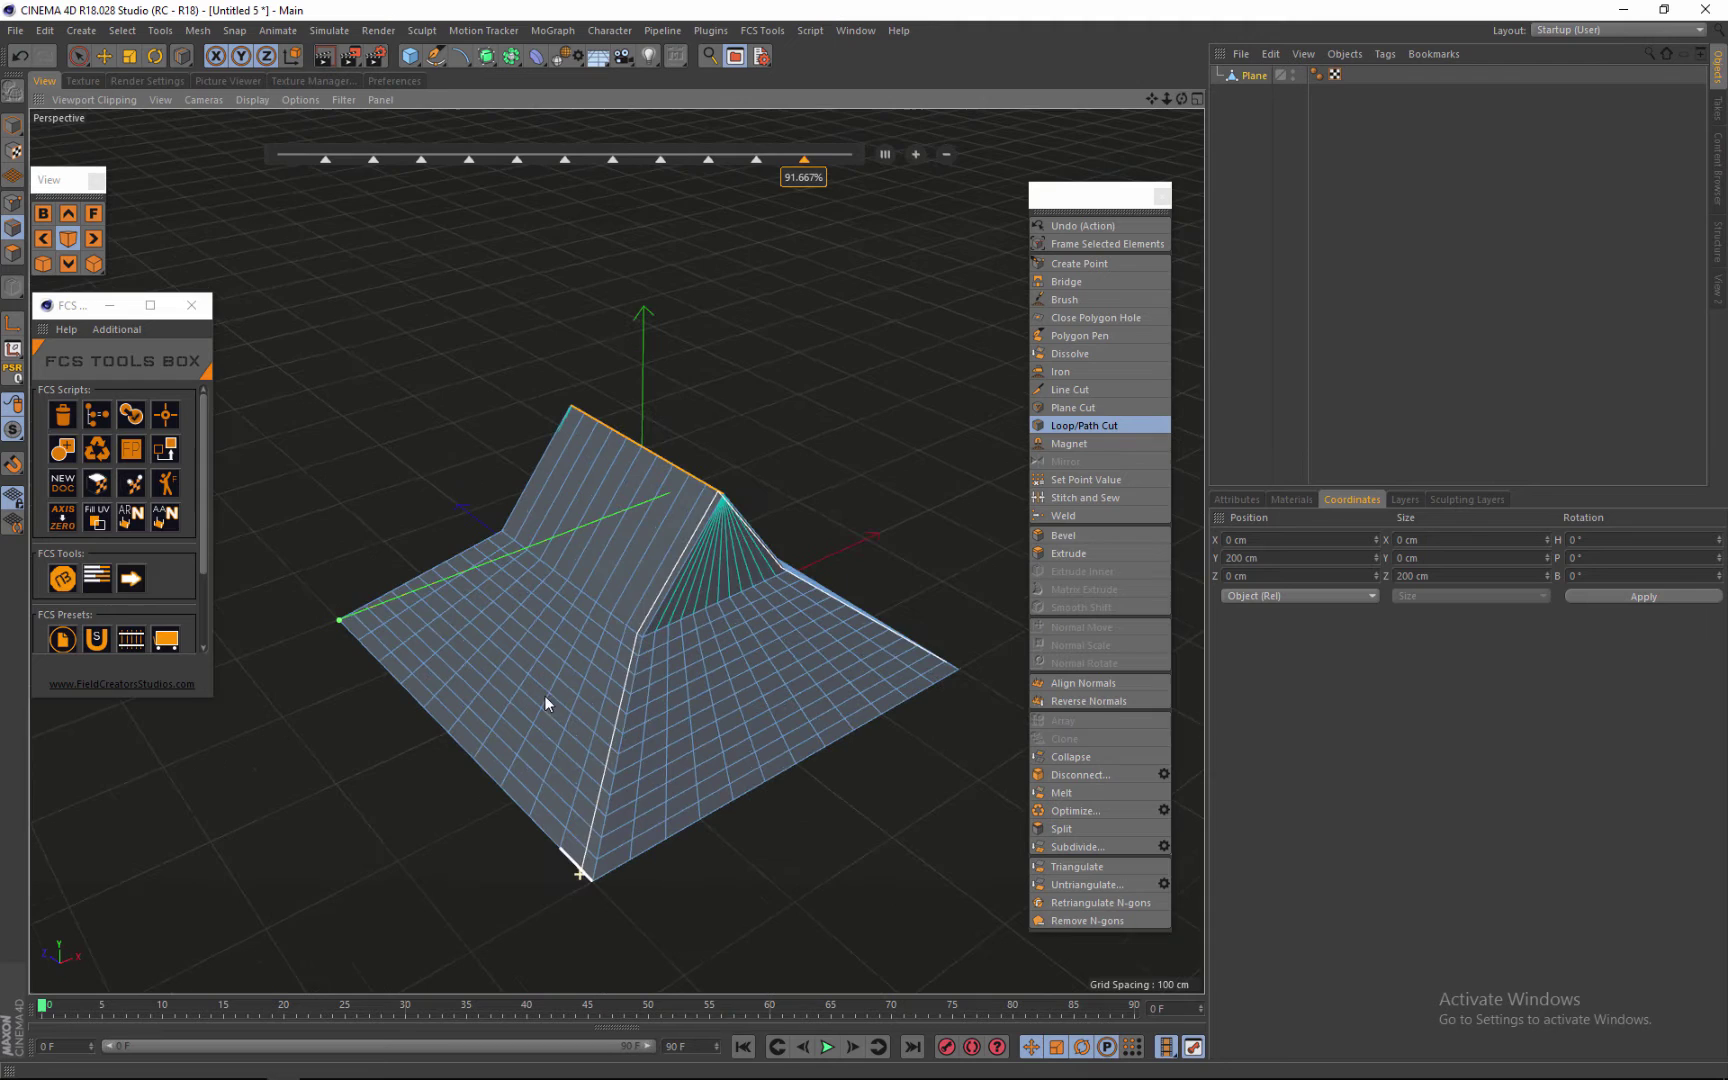
scroll(641, 530, down, 3)
scroll(602, 722, up, 3)
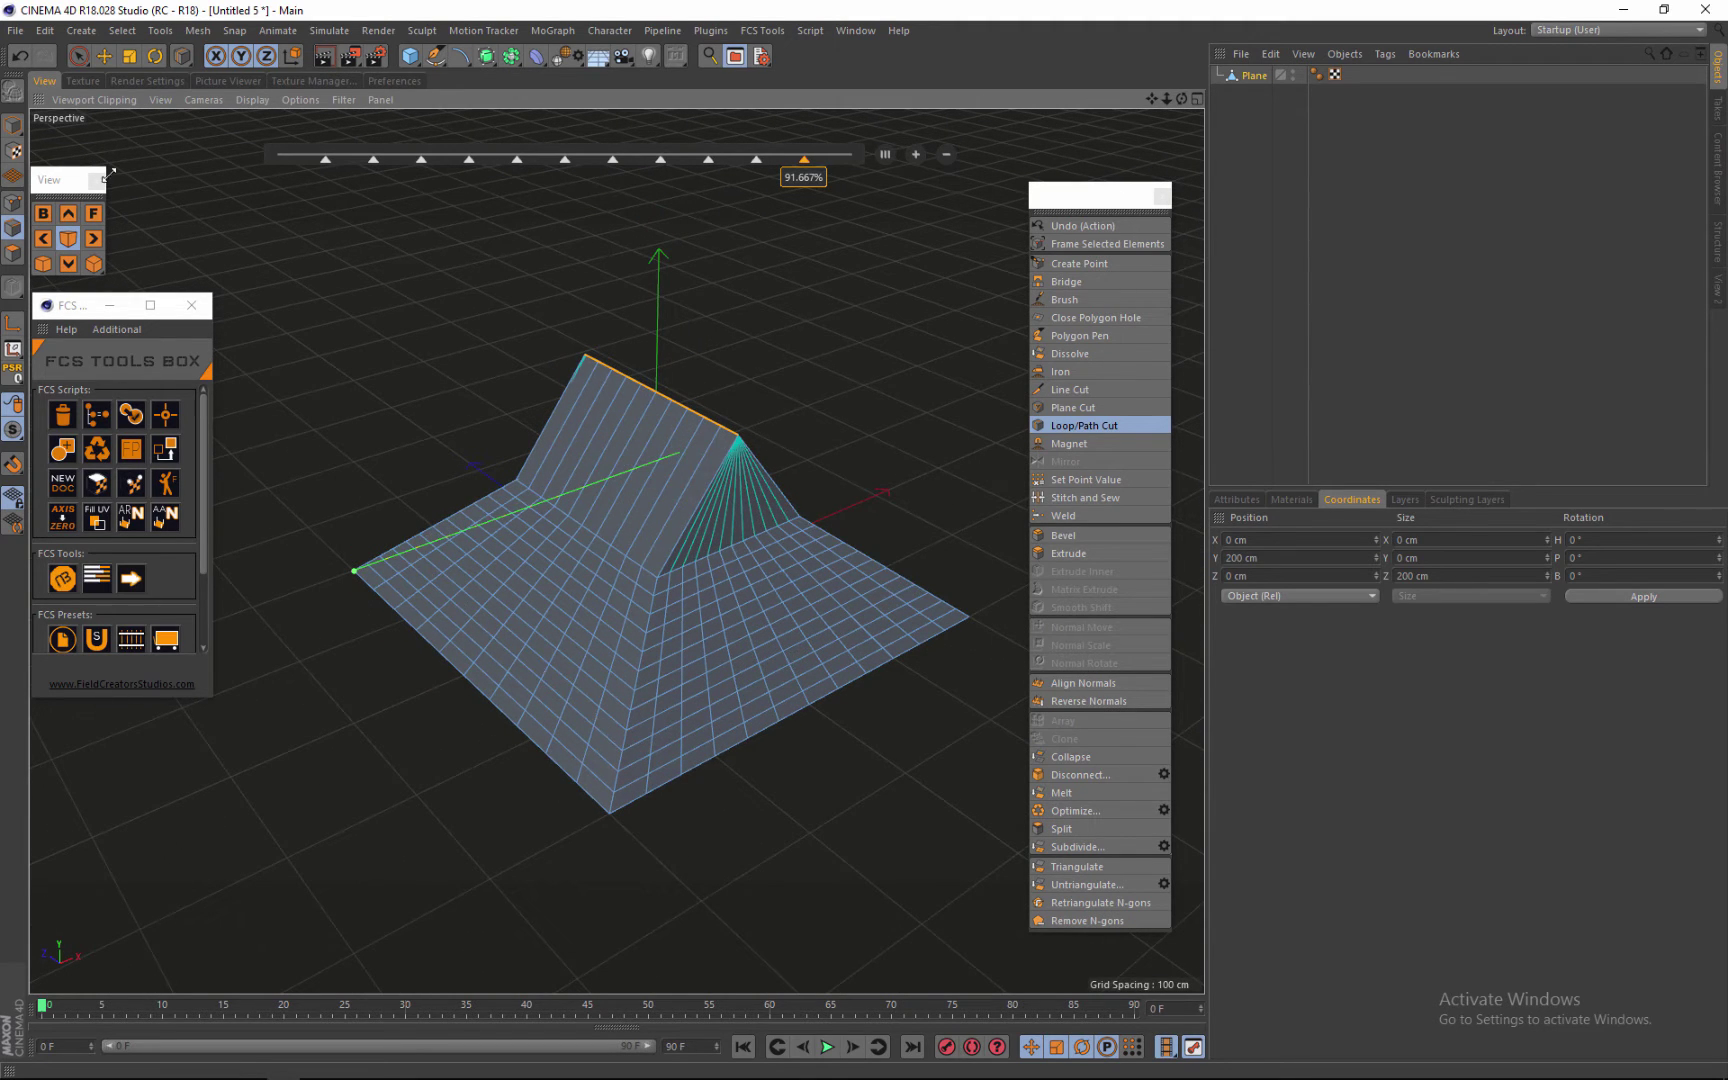
click(104, 56)
alt+drag(351, 576, 531, 593)
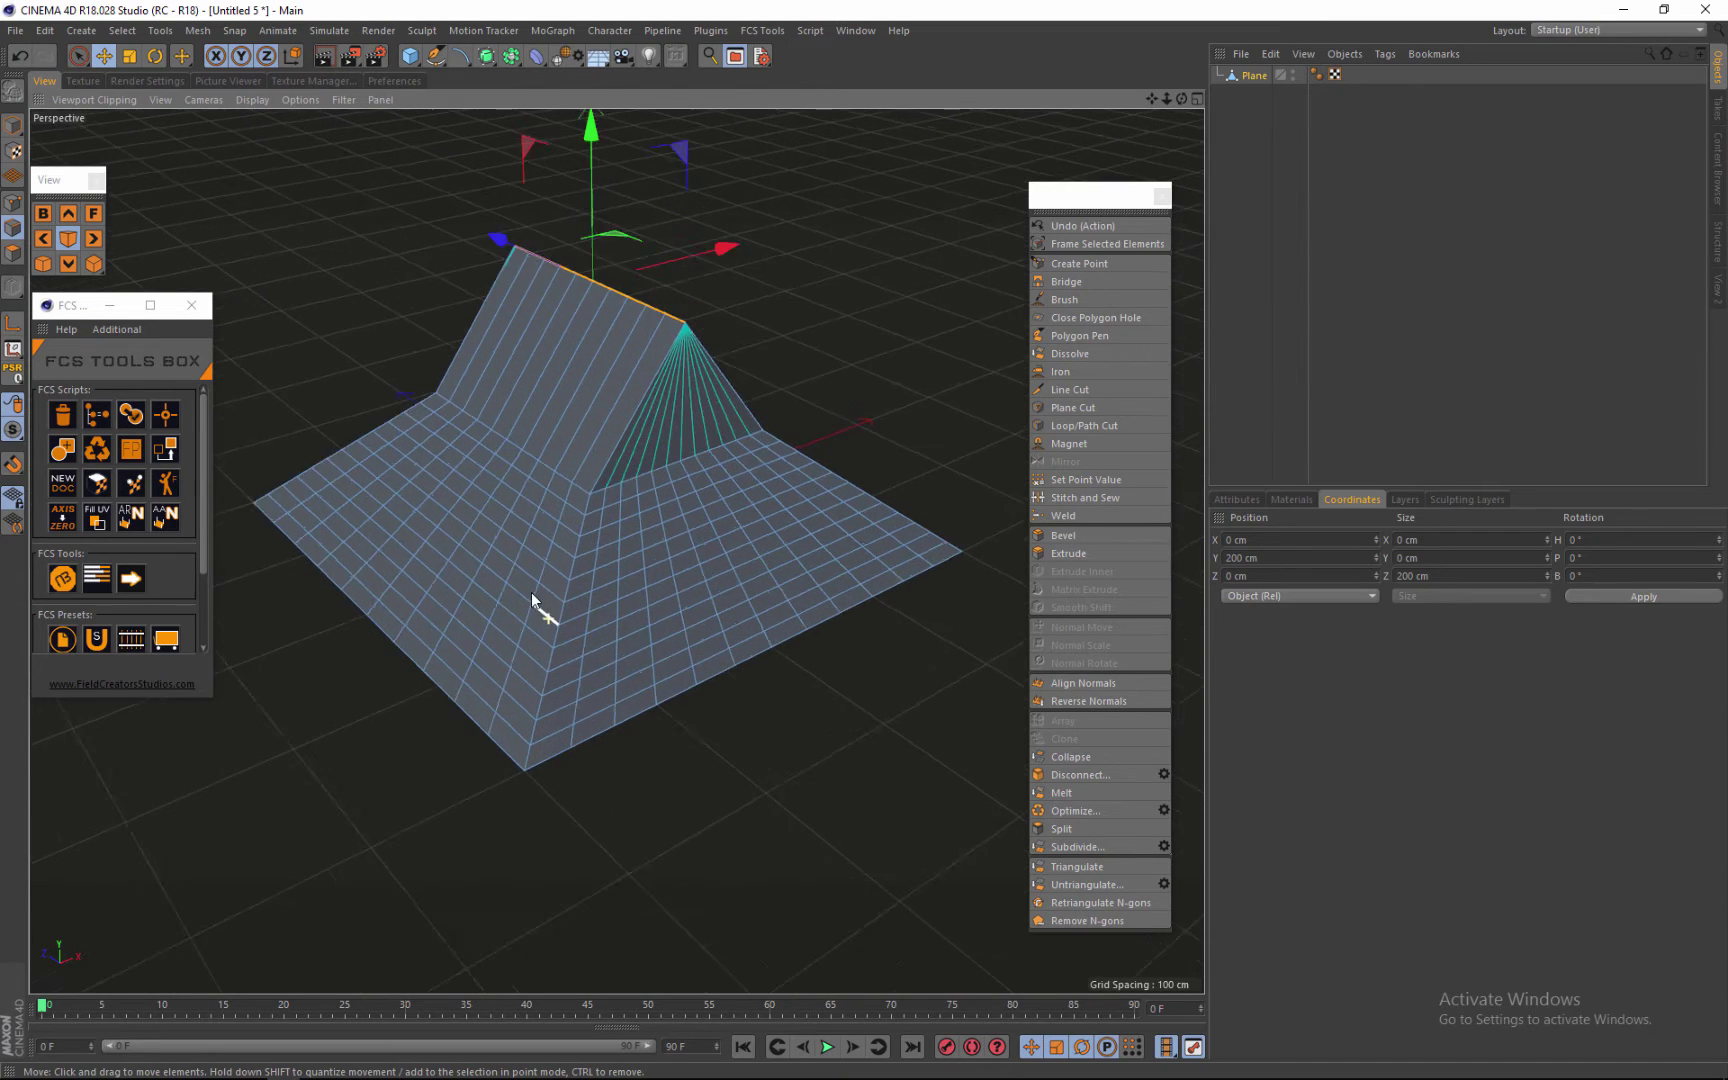
alt+right_drag(531, 593, 594, 613)
drag(1182, 101, 1181, 104)
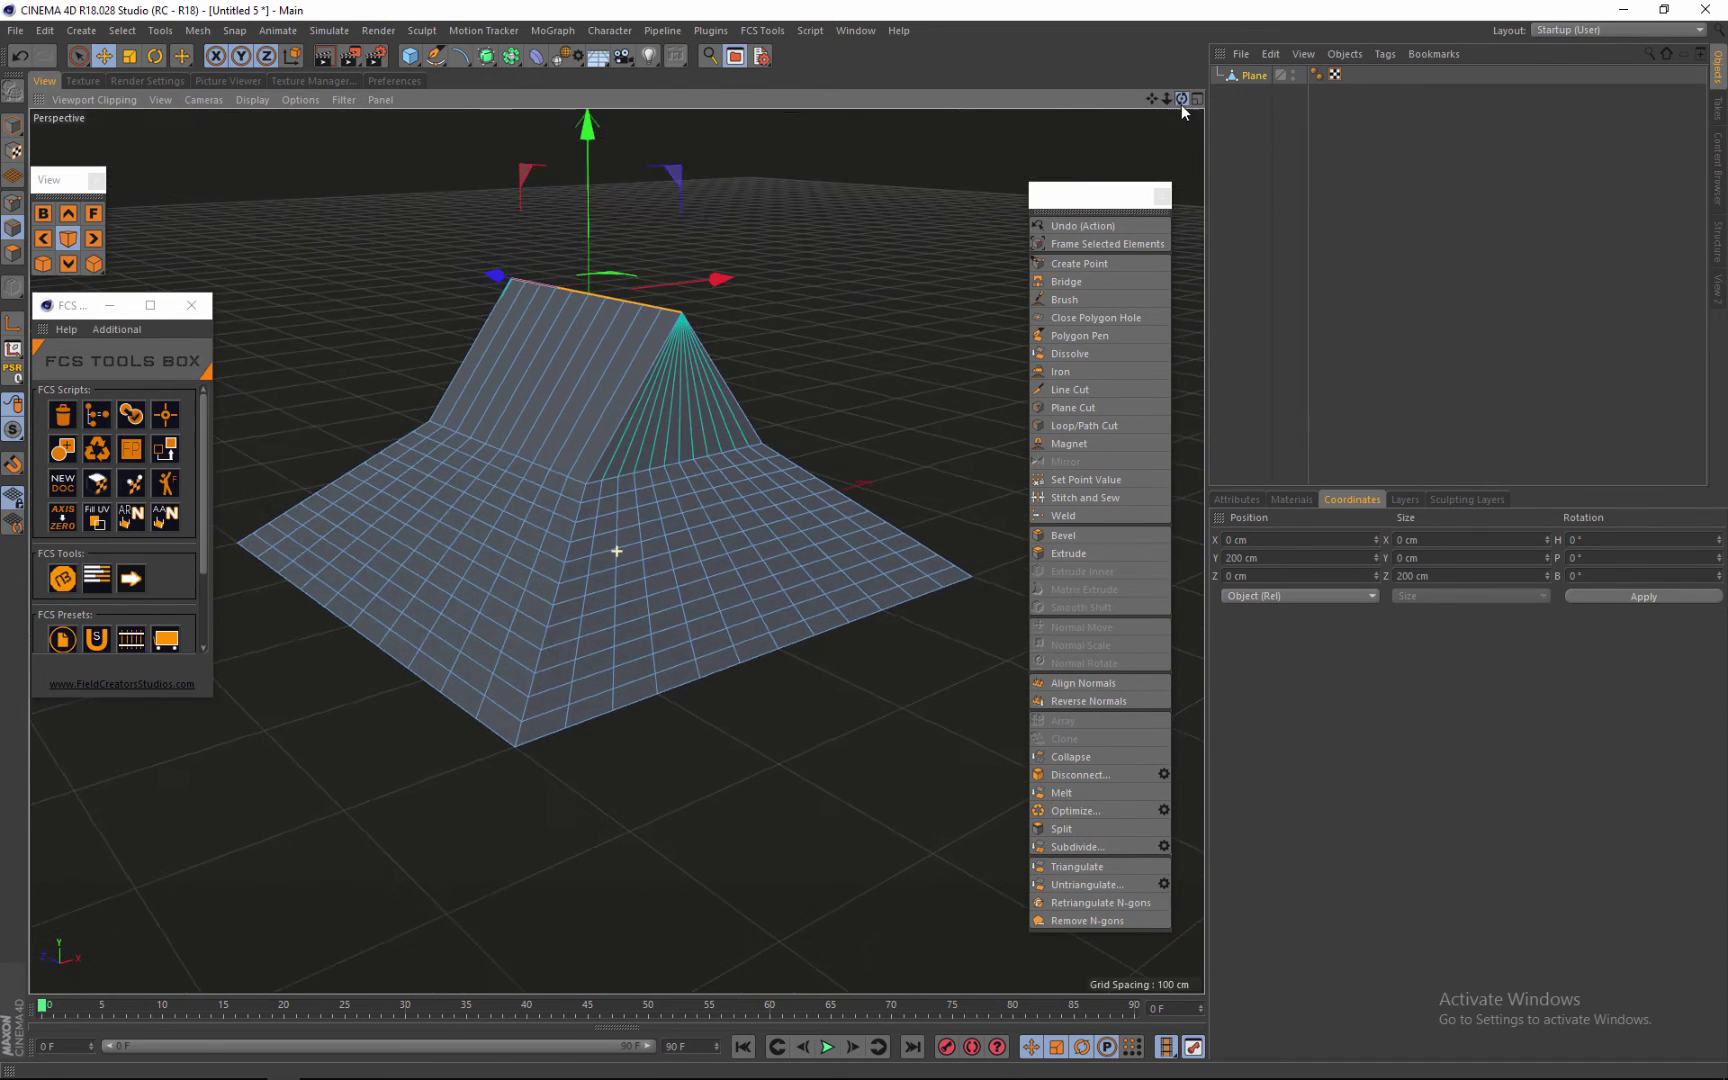
scroll(776, 492, down, 2)
scroll(636, 564, up, 2)
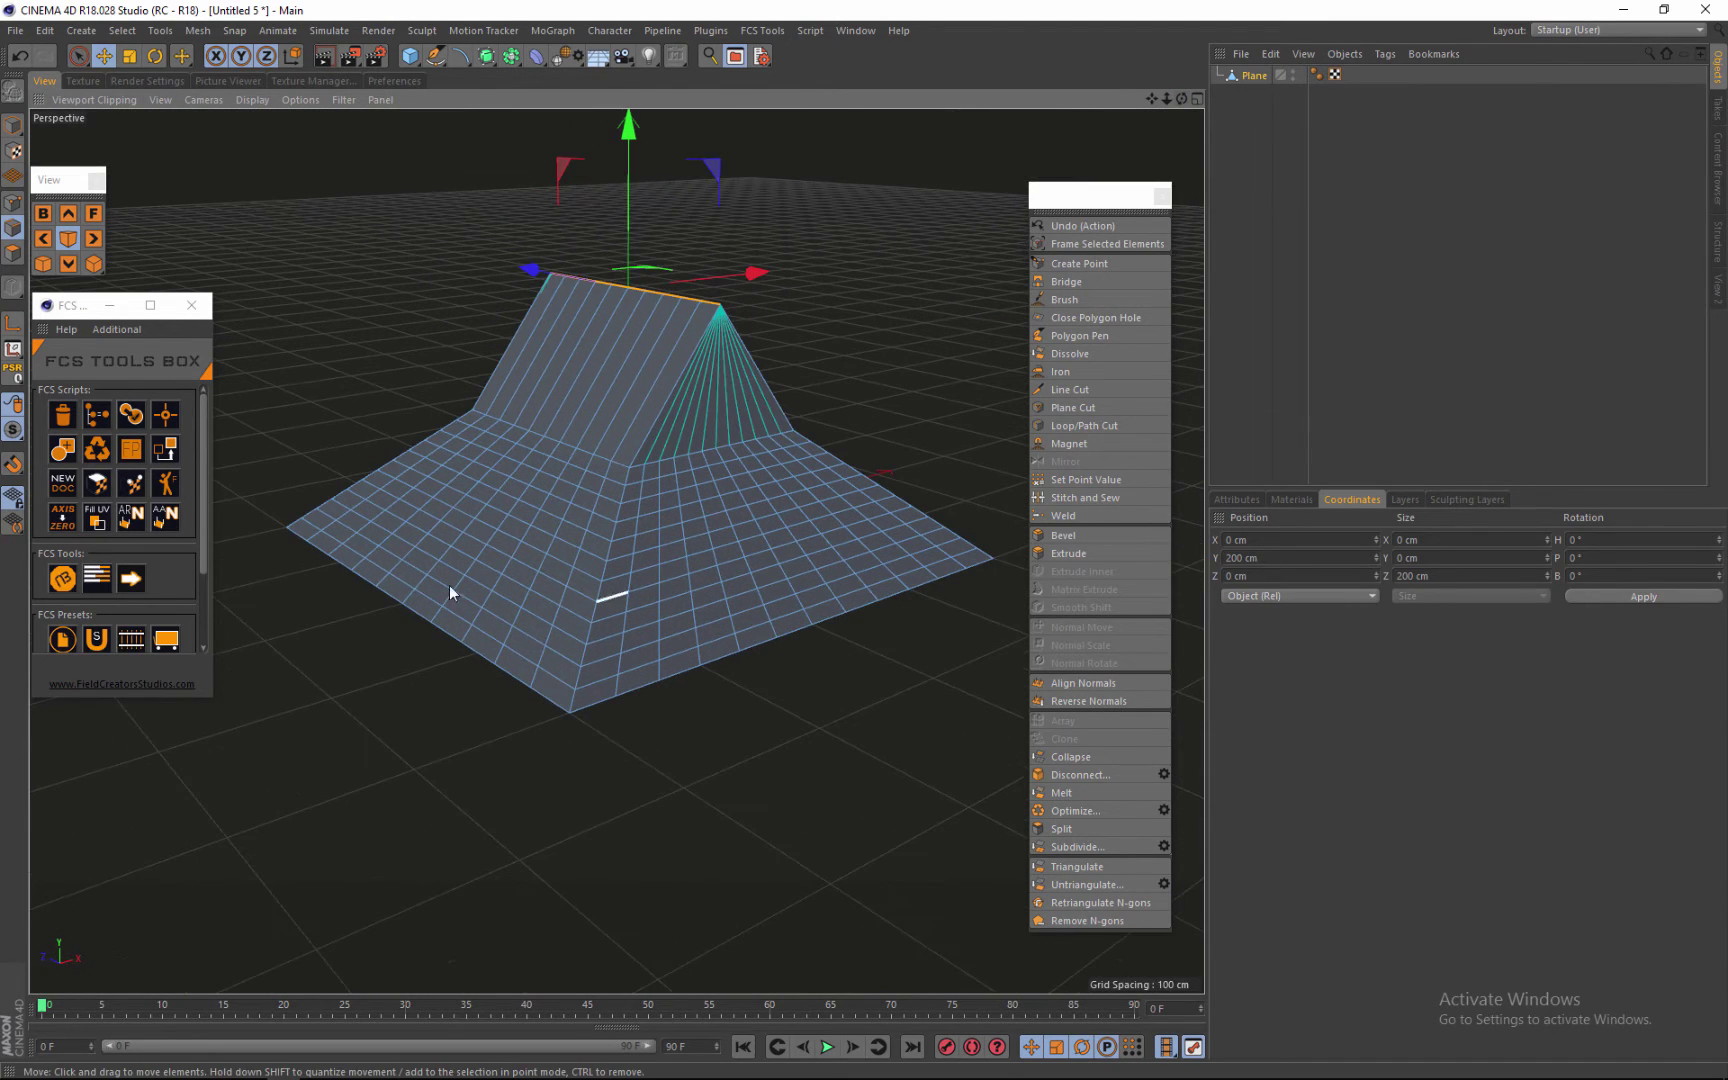
Step: In Point mode, select the four outer corner points of the roof's lower edge
click(15, 205)
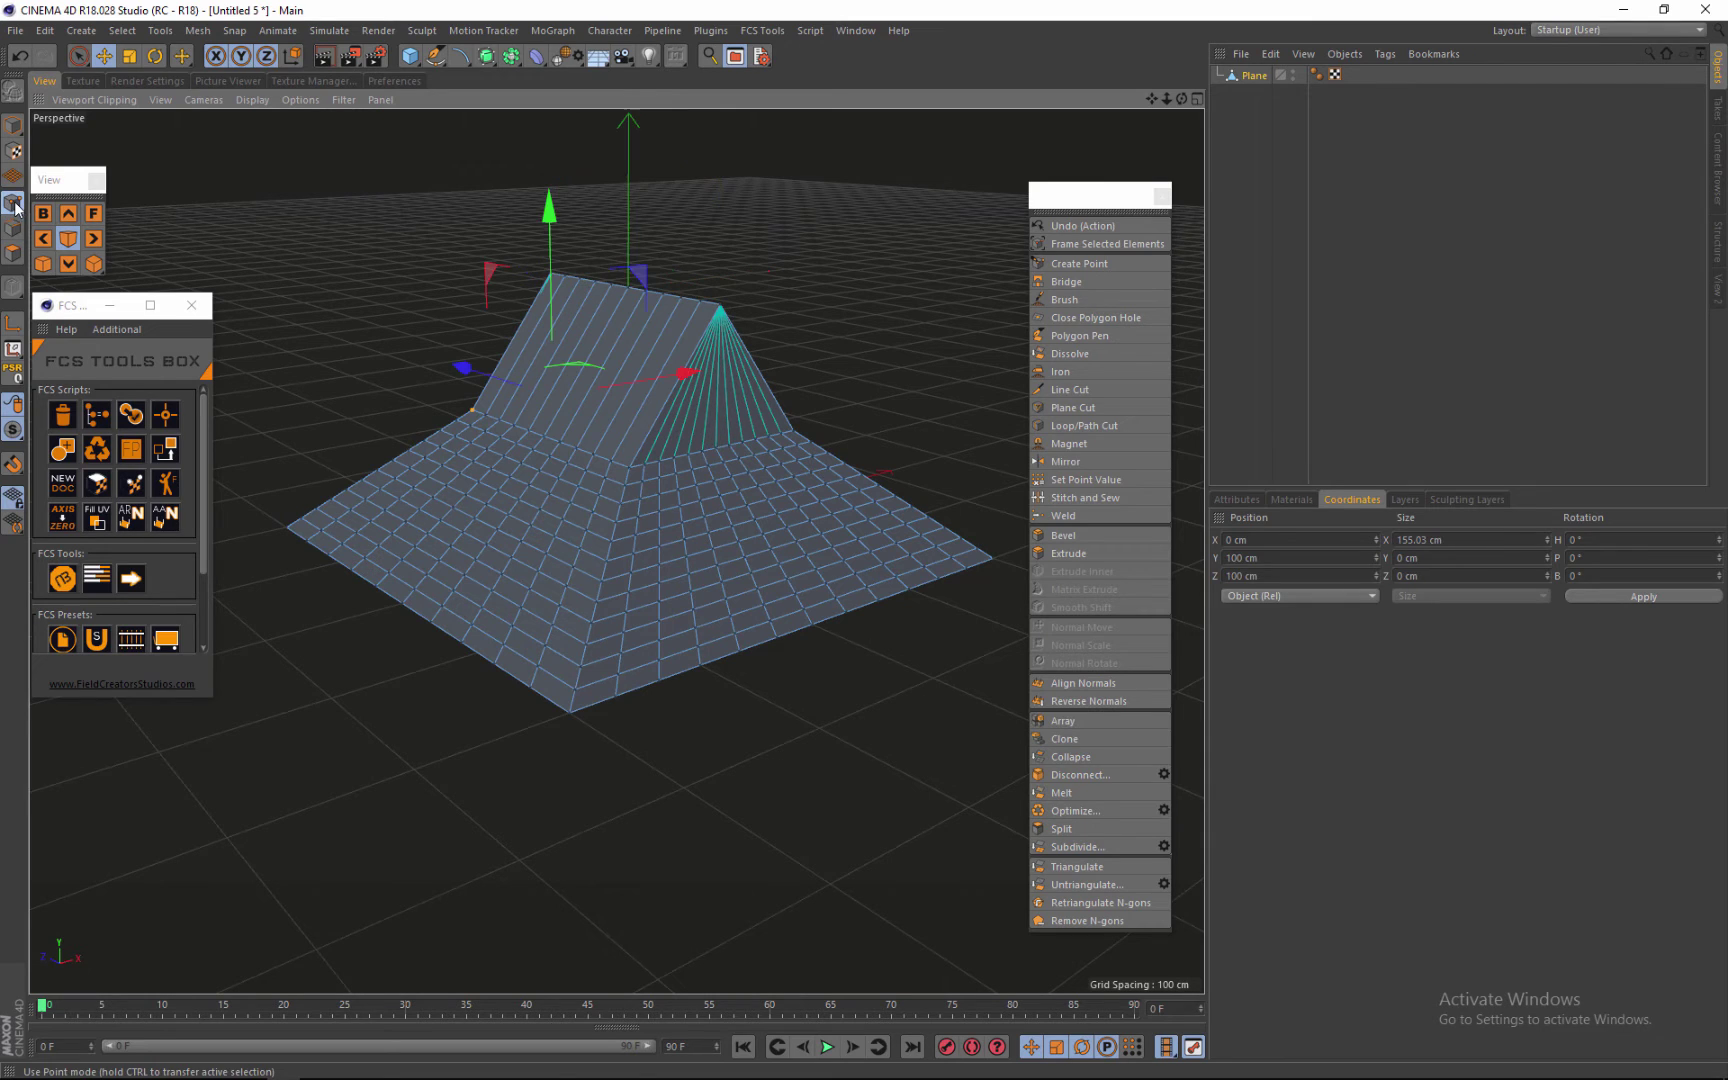
click(287, 528)
shift+click(571, 711)
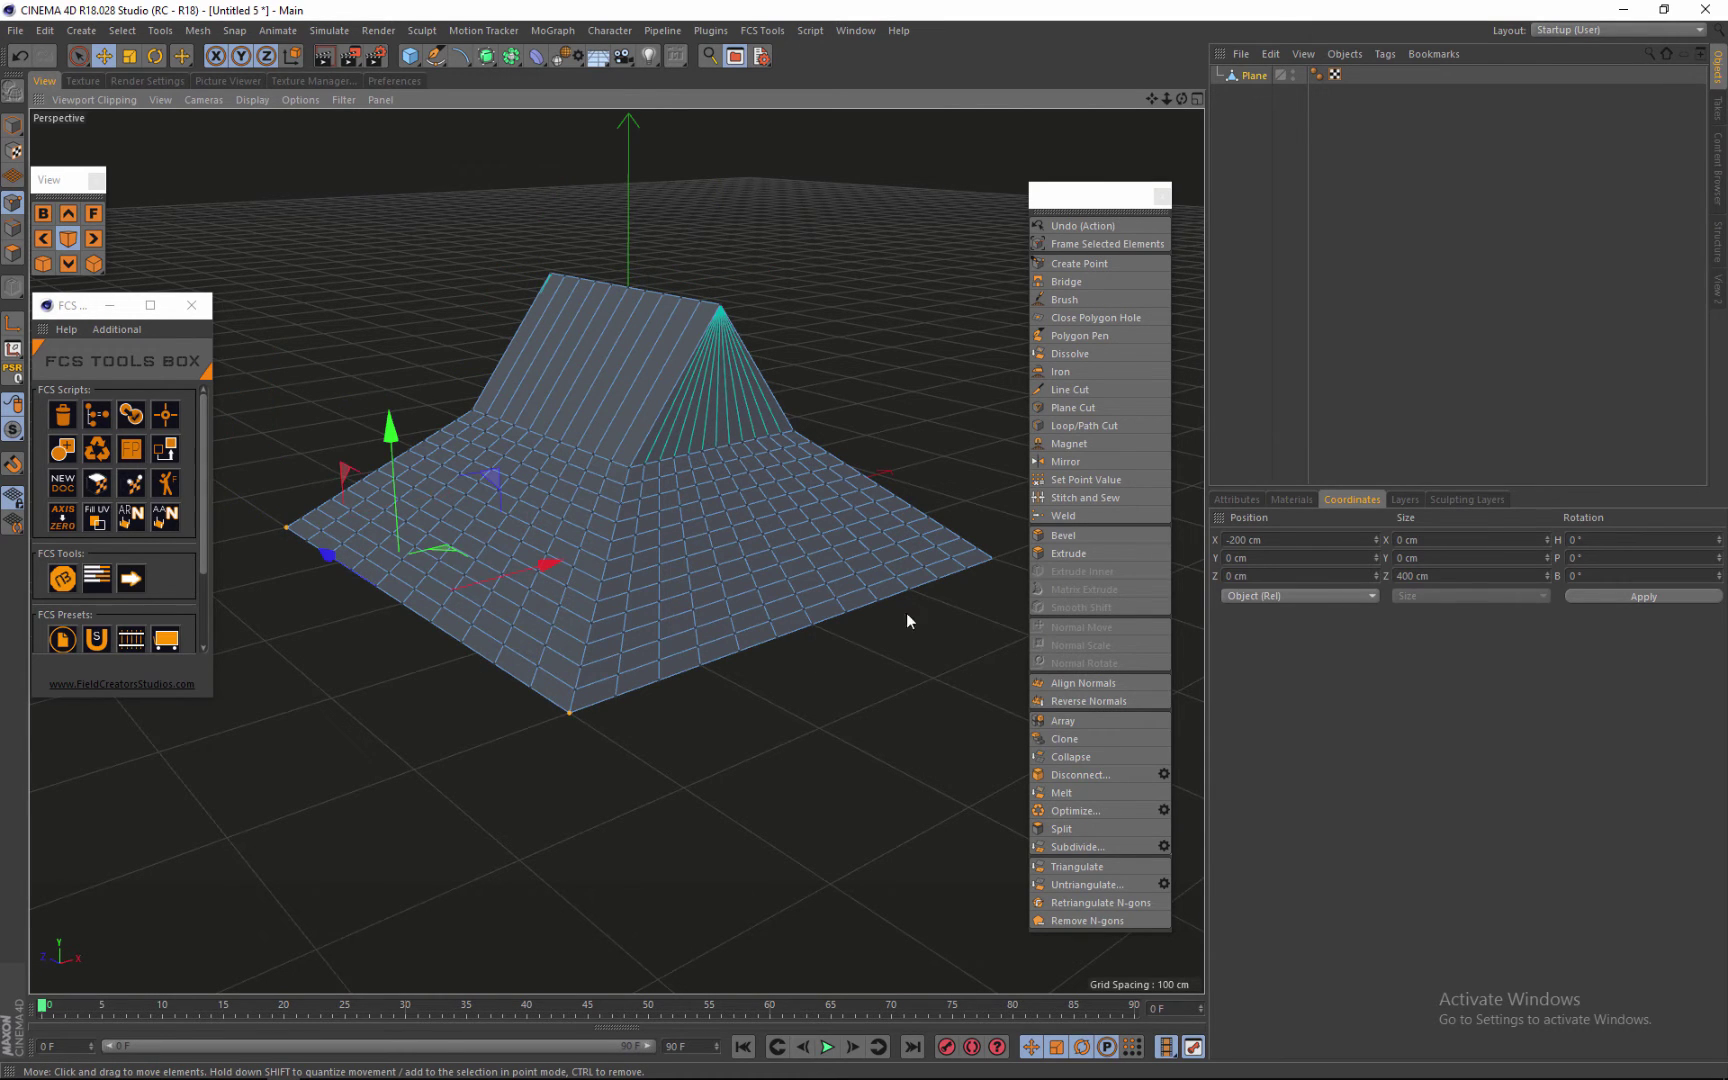
shift+click(993, 558)
drag(1181, 98, 976, 690)
scroll(838, 655, down, 2)
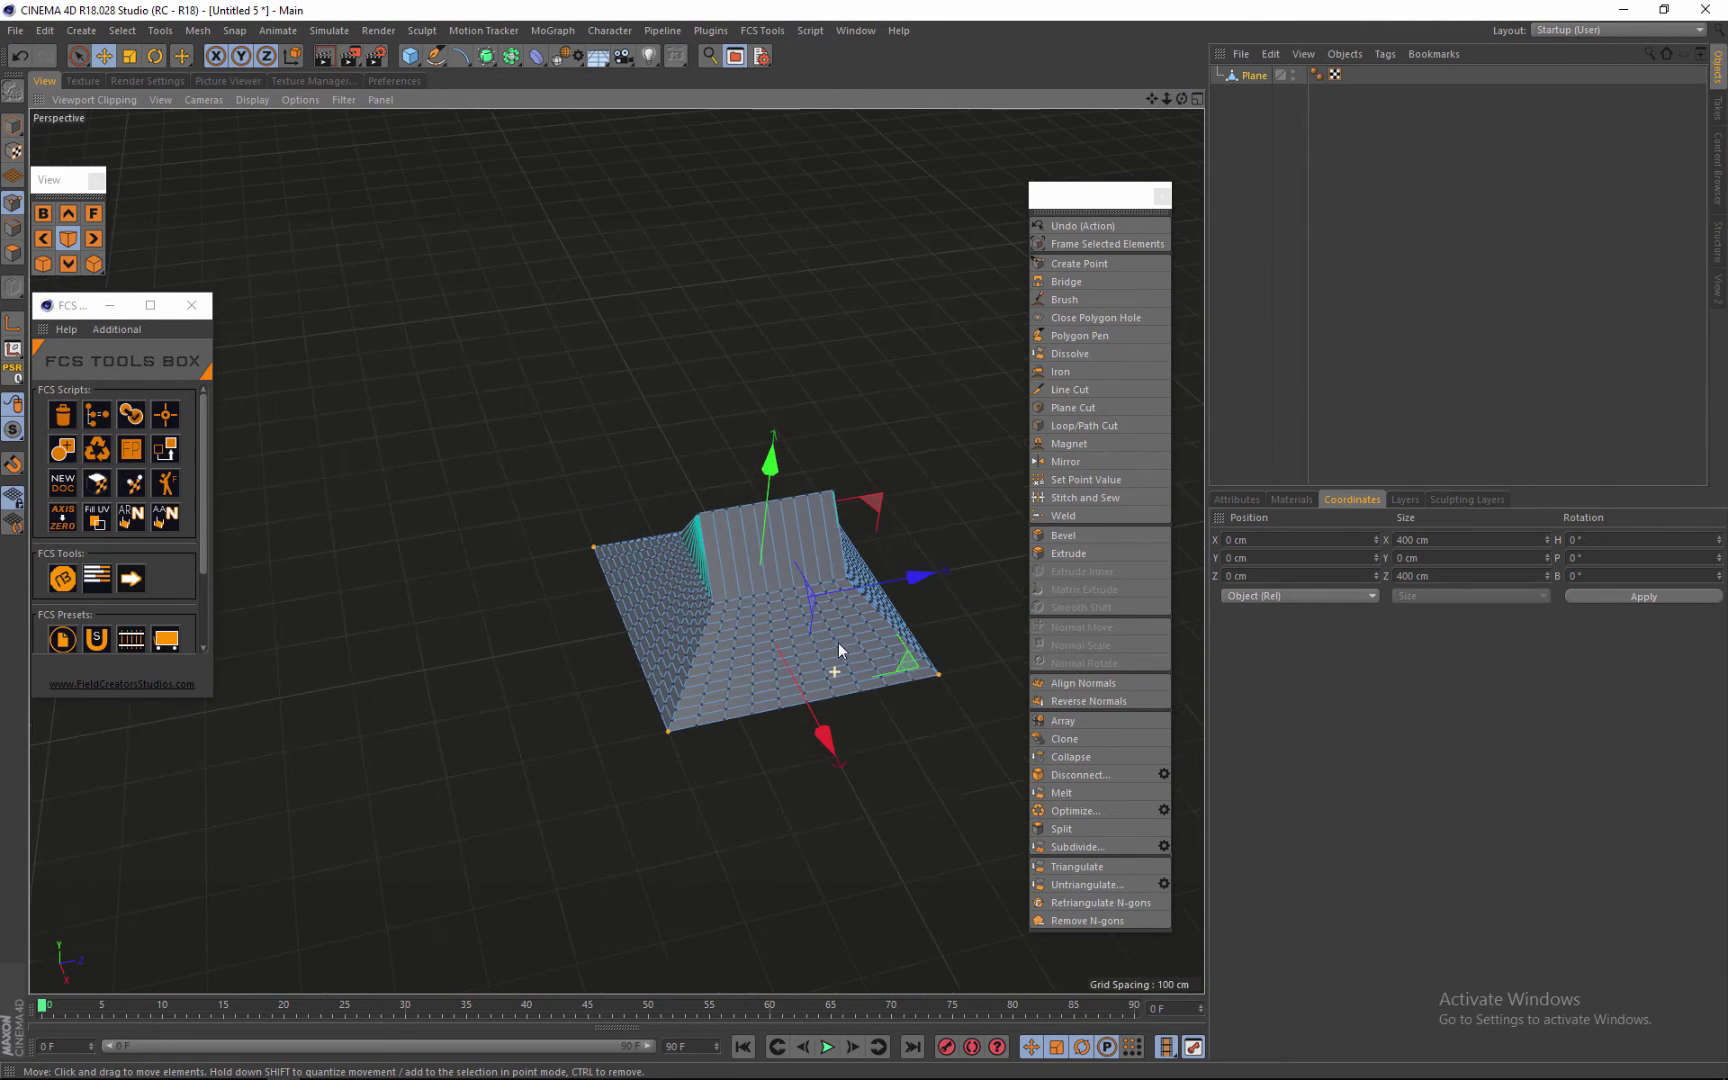
scroll(838, 660, up, 2)
drag(865, 540, 1146, 190)
scroll(873, 627, up, 2)
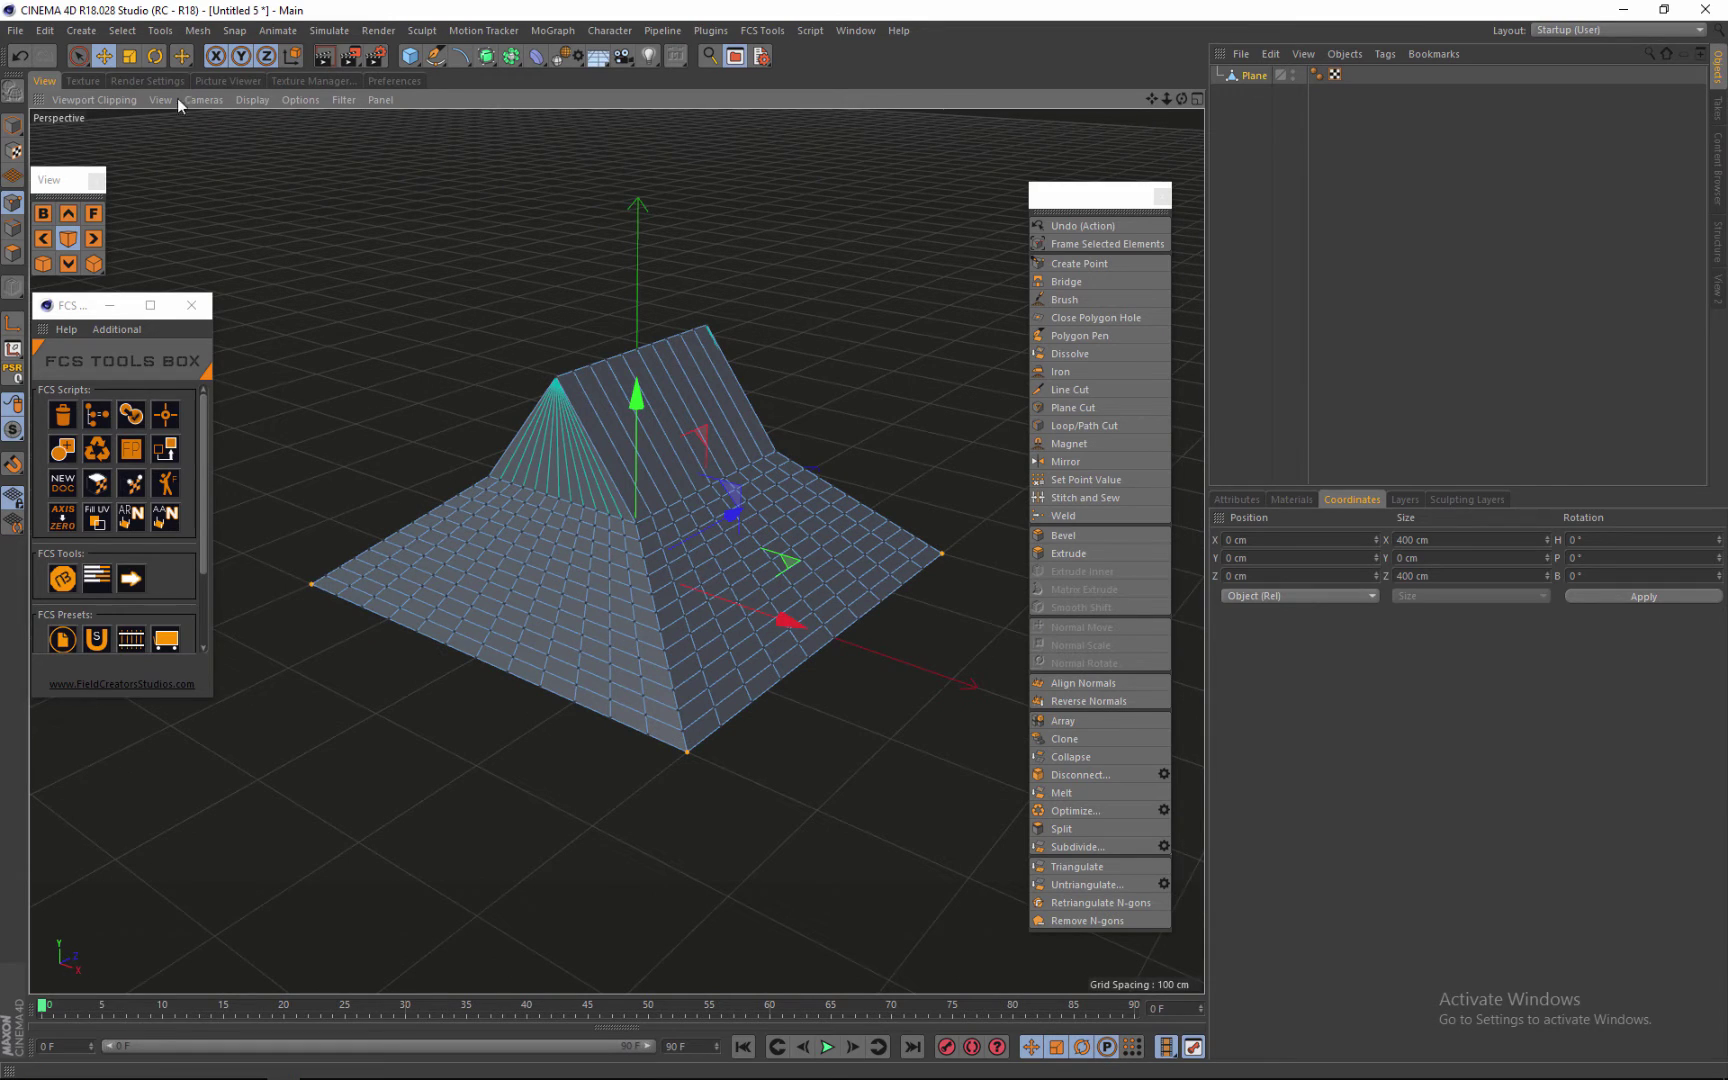
Step: Enable soft selection for the Move tool so the selected roof corners influence neighbouring points
click(105, 55)
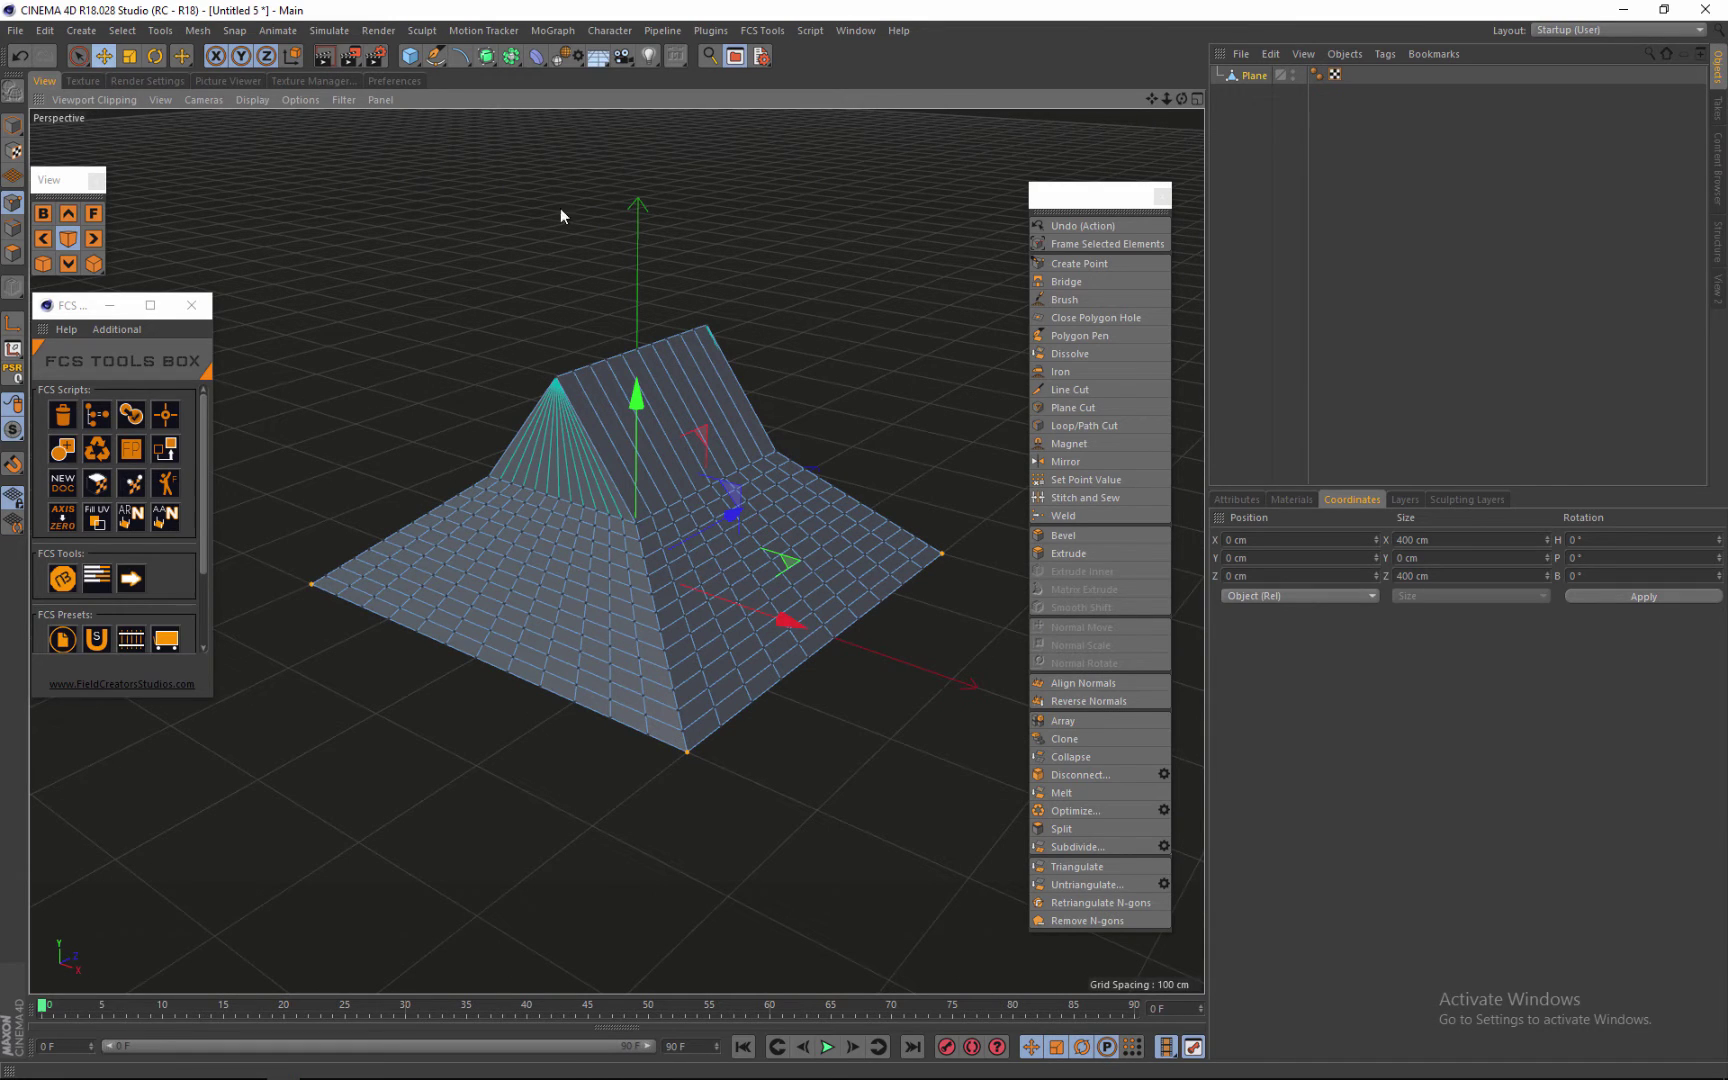
click(1237, 499)
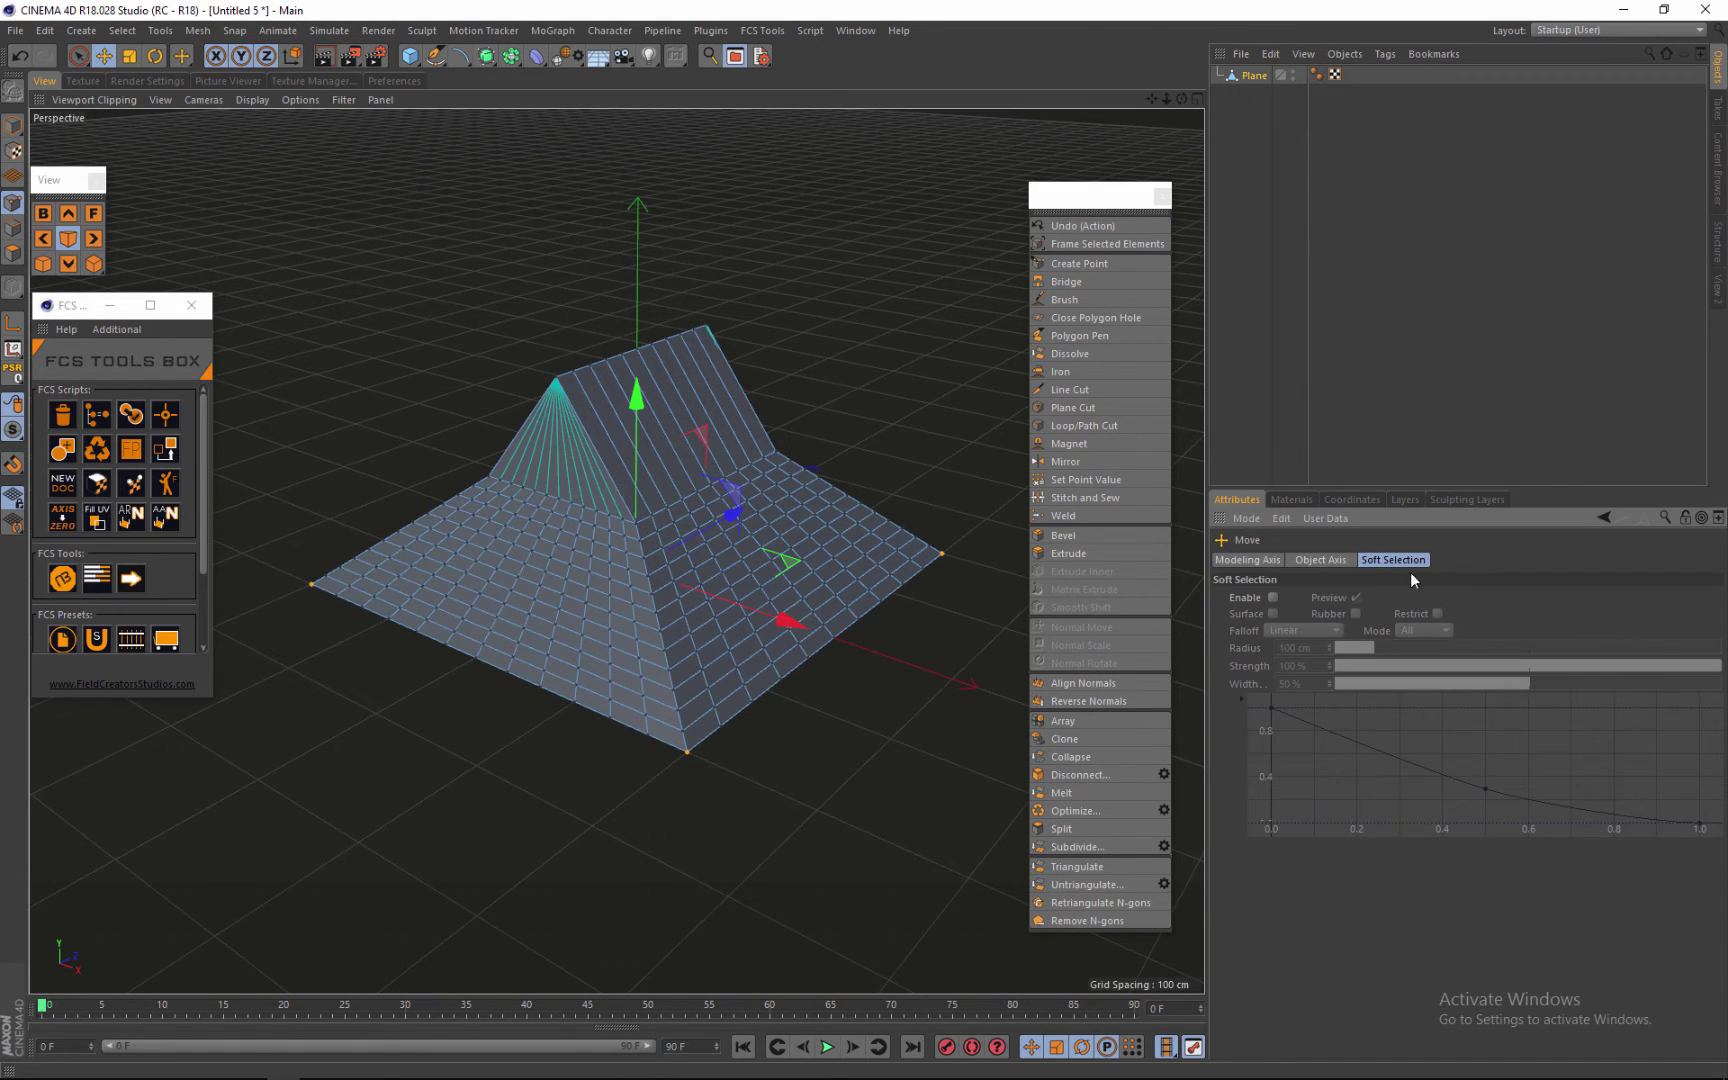
click(1273, 597)
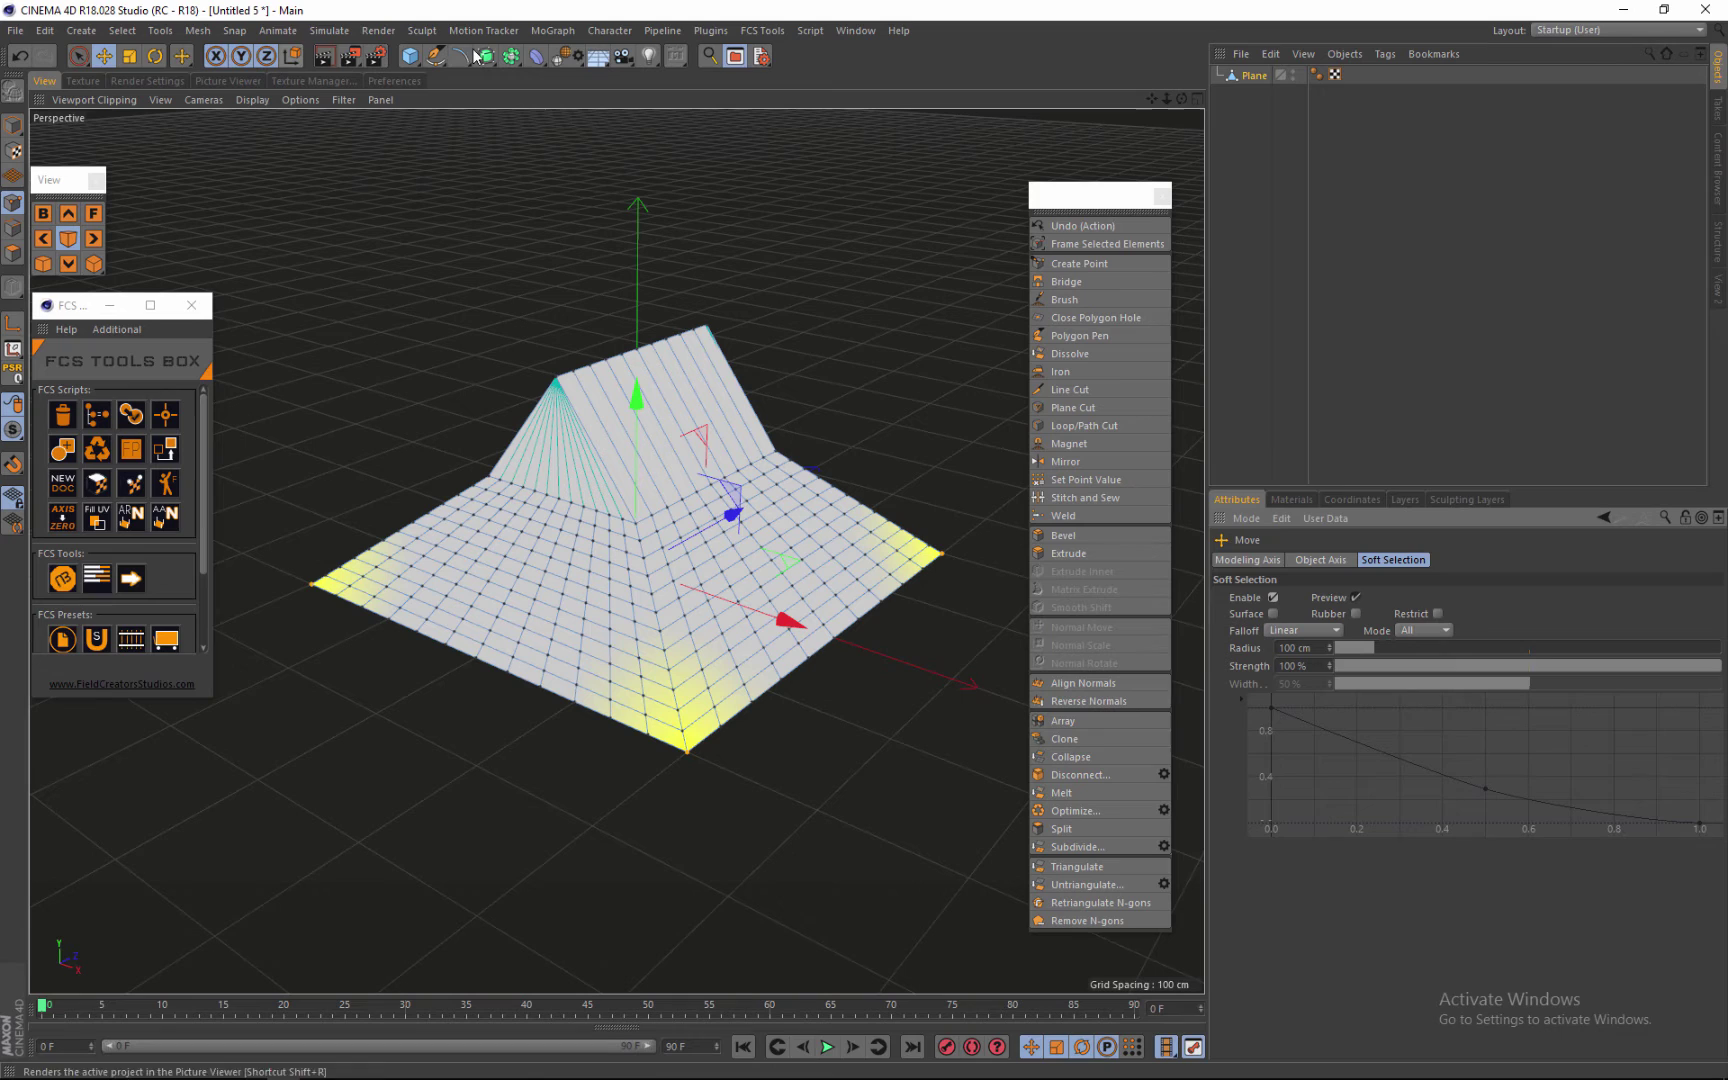
click(329, 30)
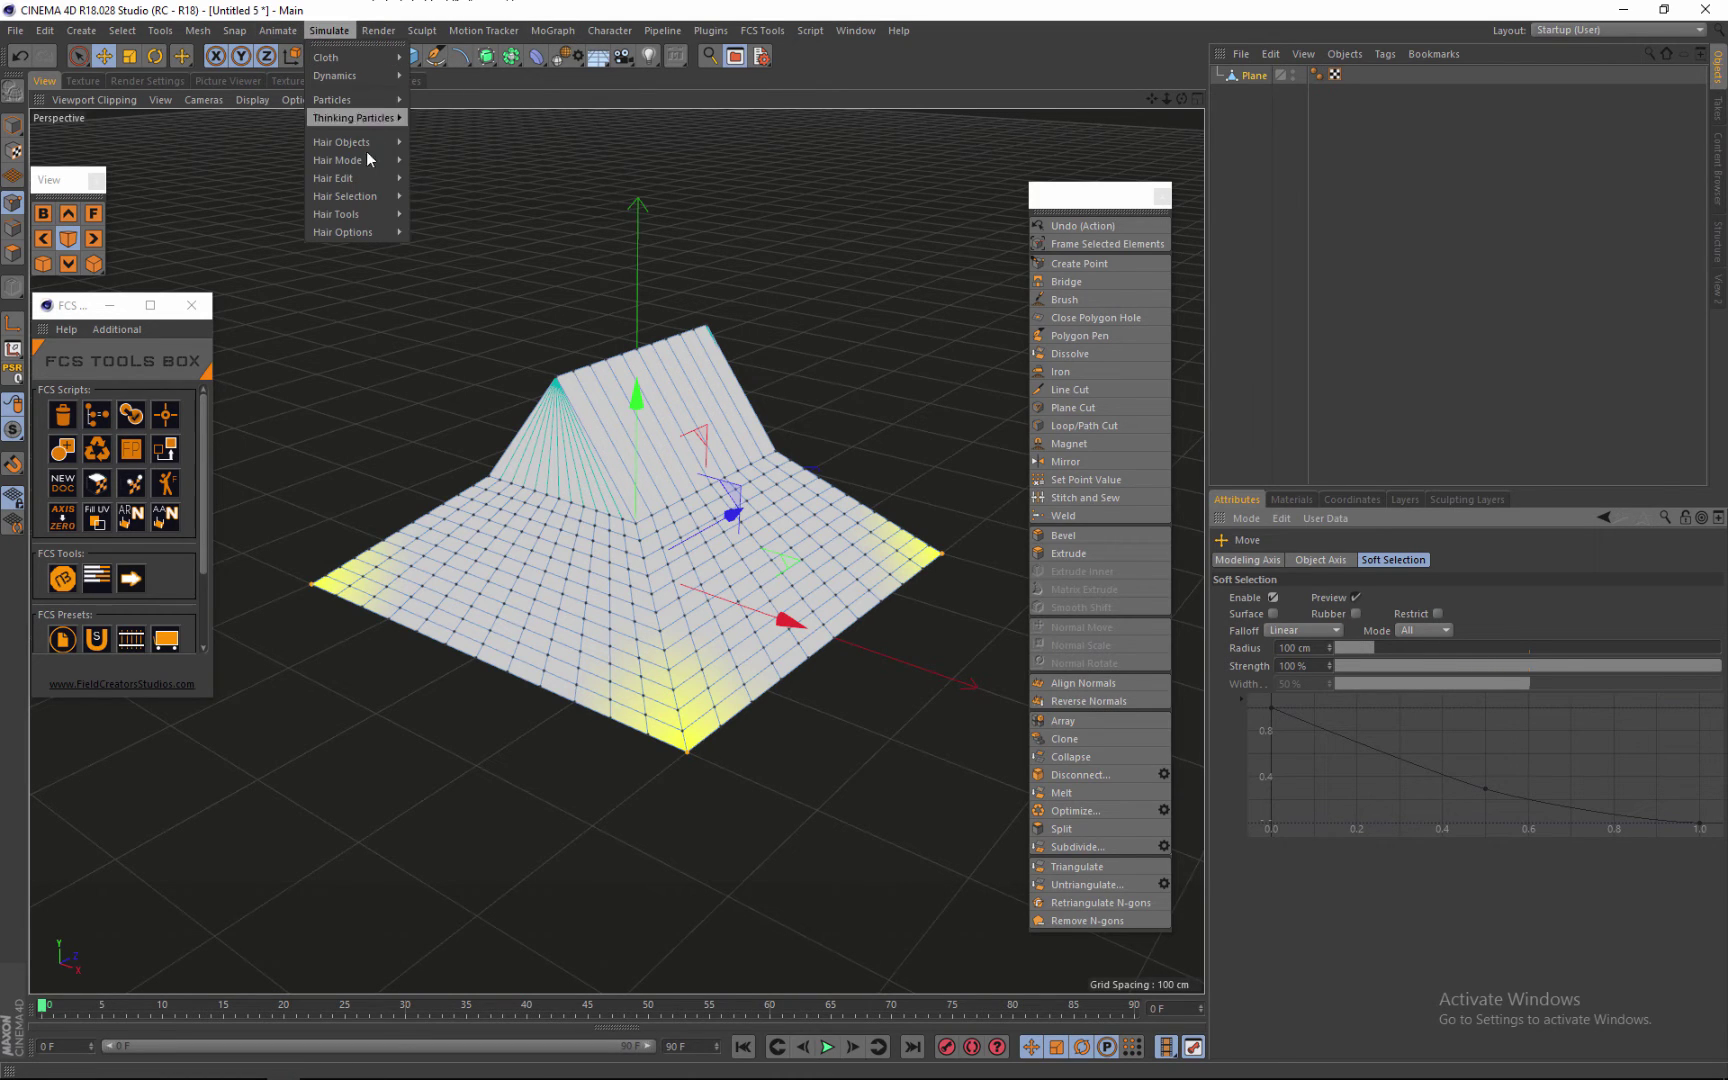
mouse_move(360, 231)
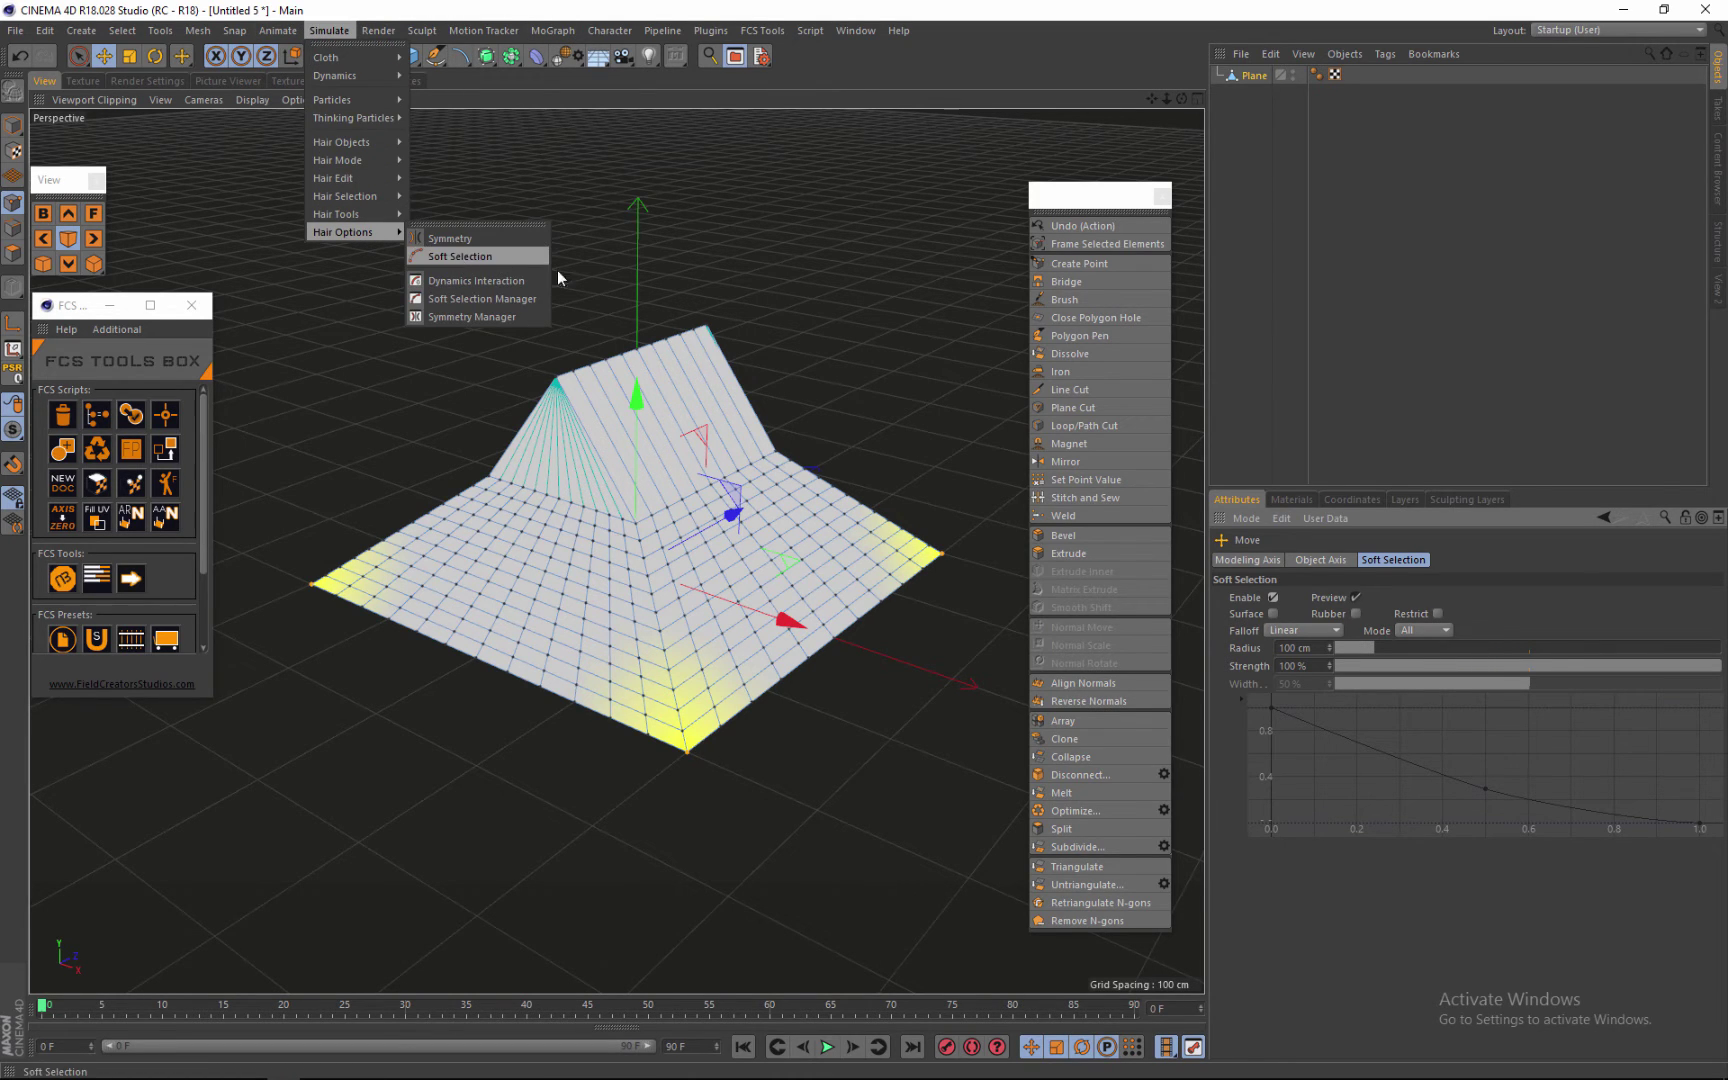
click(1325, 530)
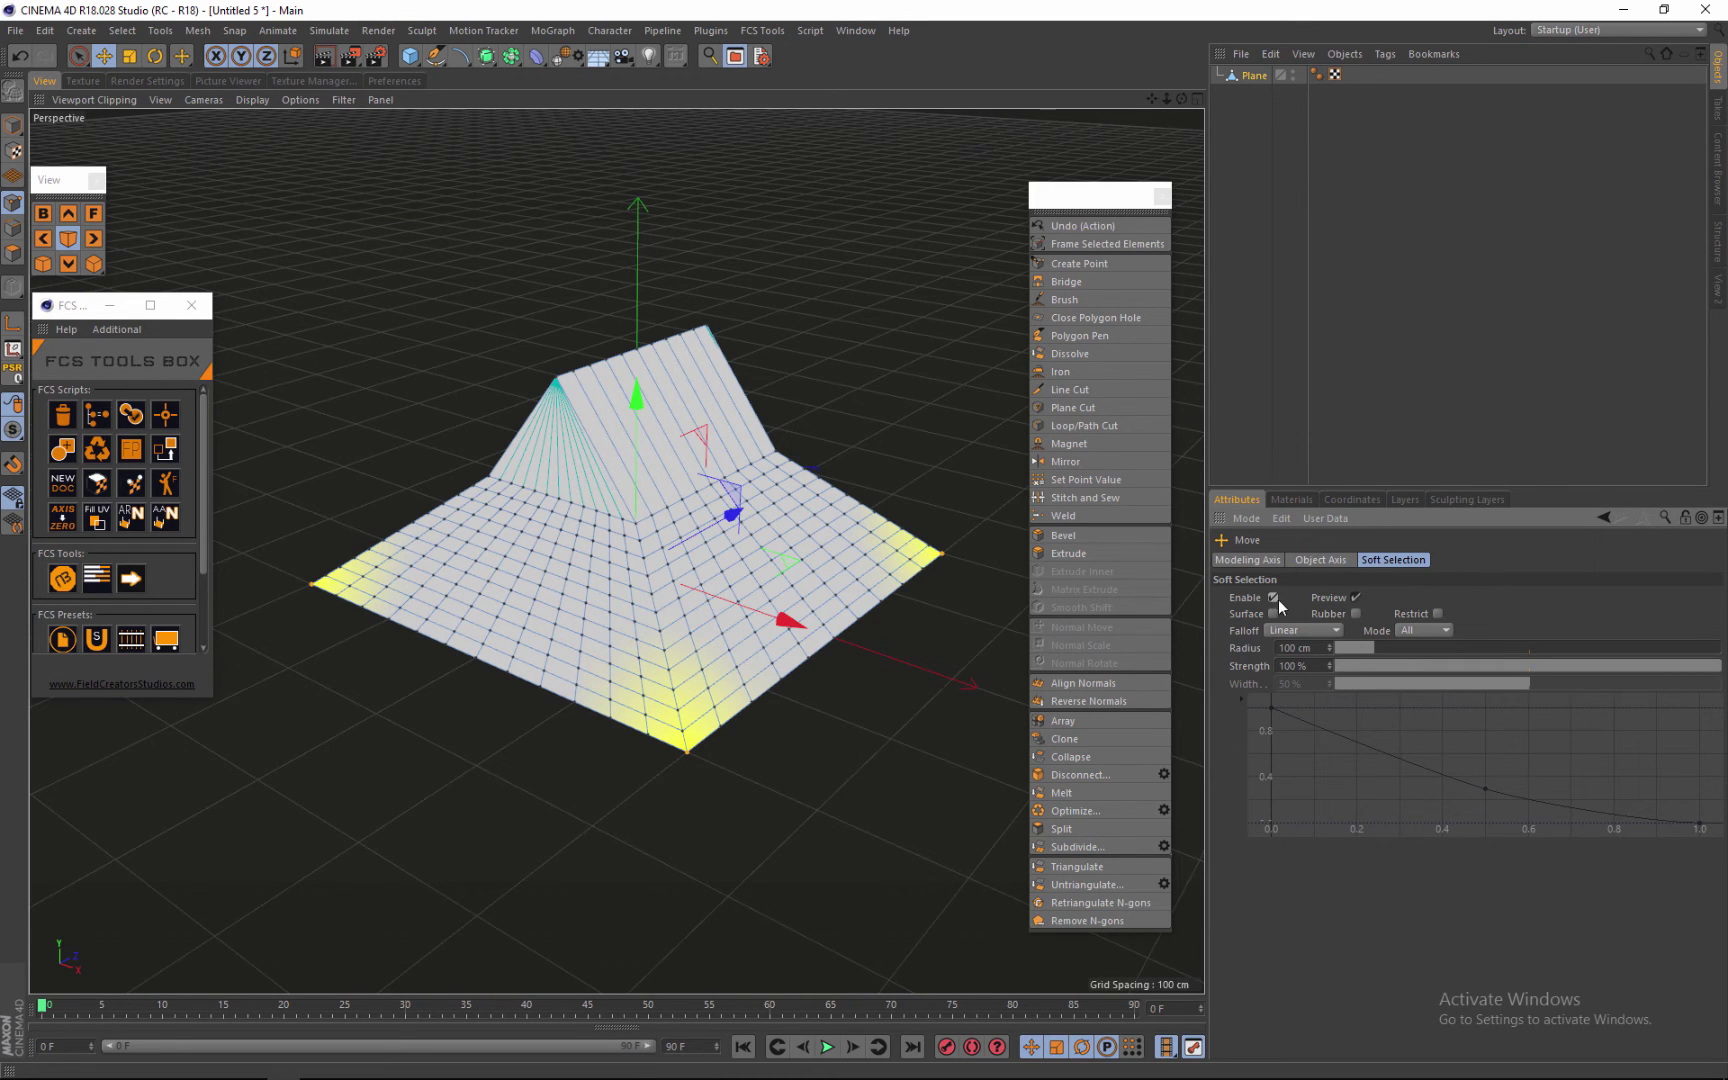
Step: Set the soft selection radius to 143 cm and its falloff to Spline
scroll(576, 583, down, 1)
scroll(620, 567, up, 2)
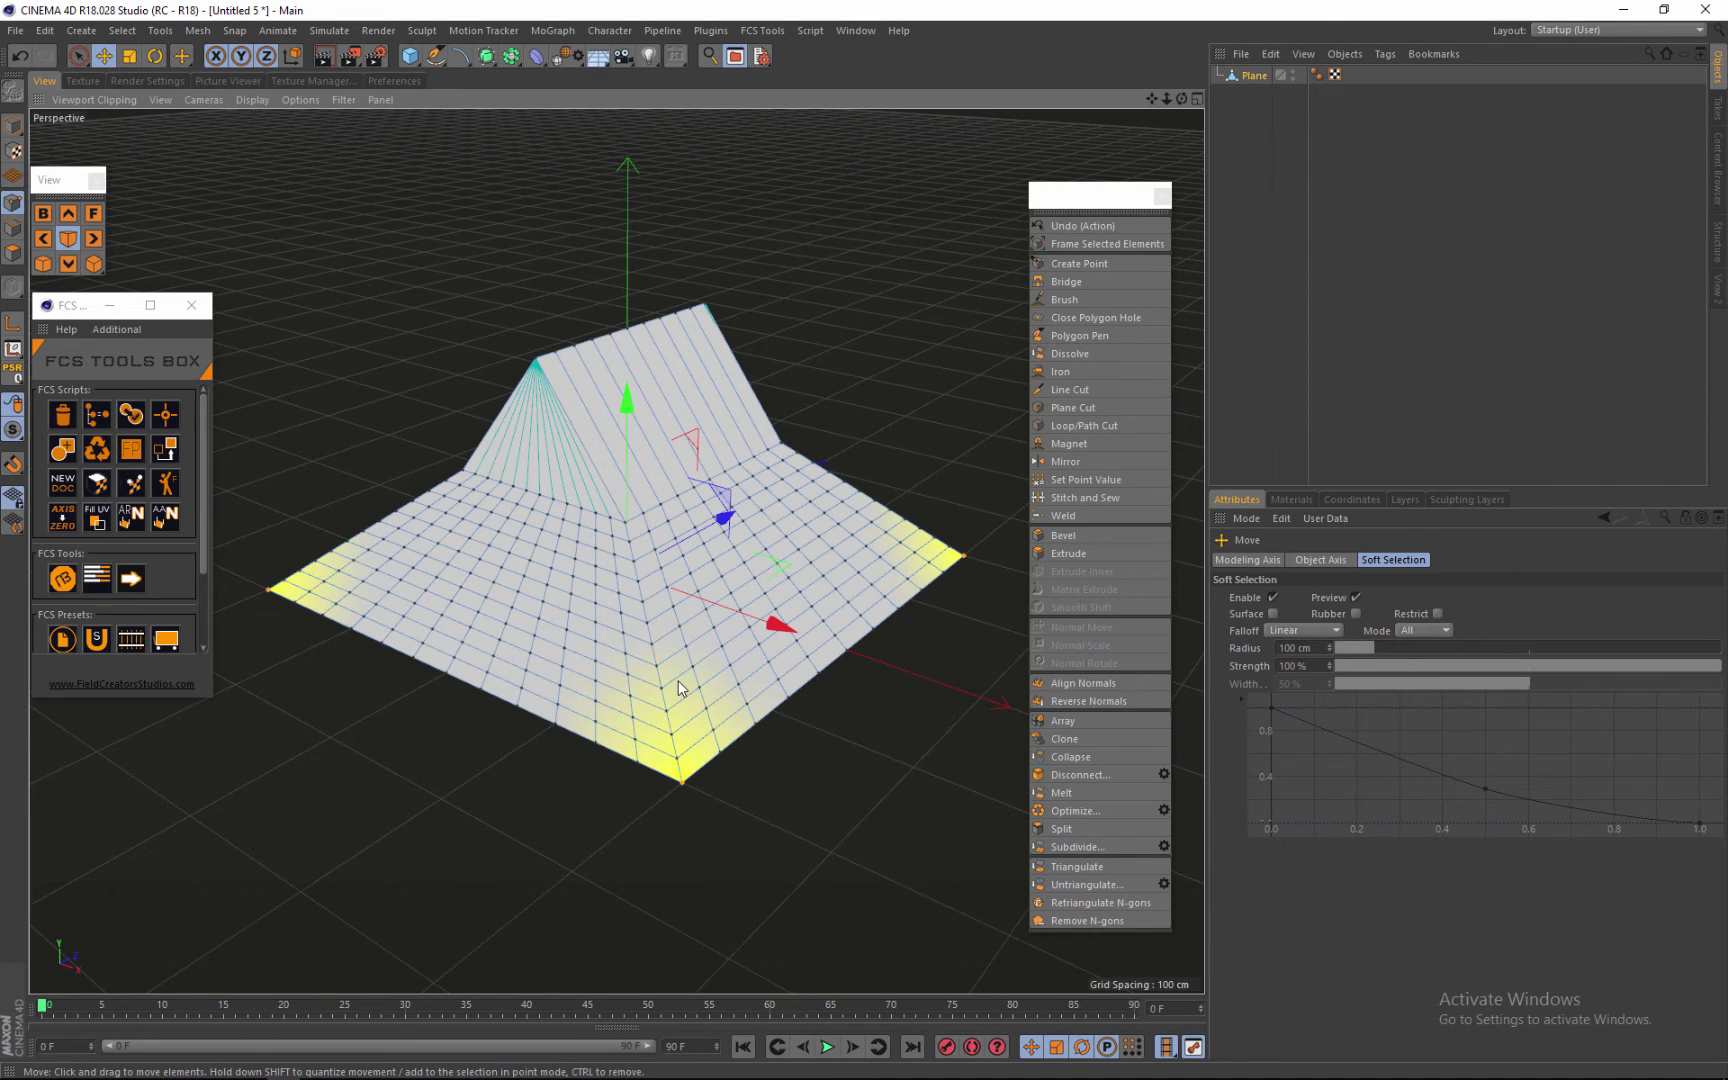
scroll(678, 688, up, 4)
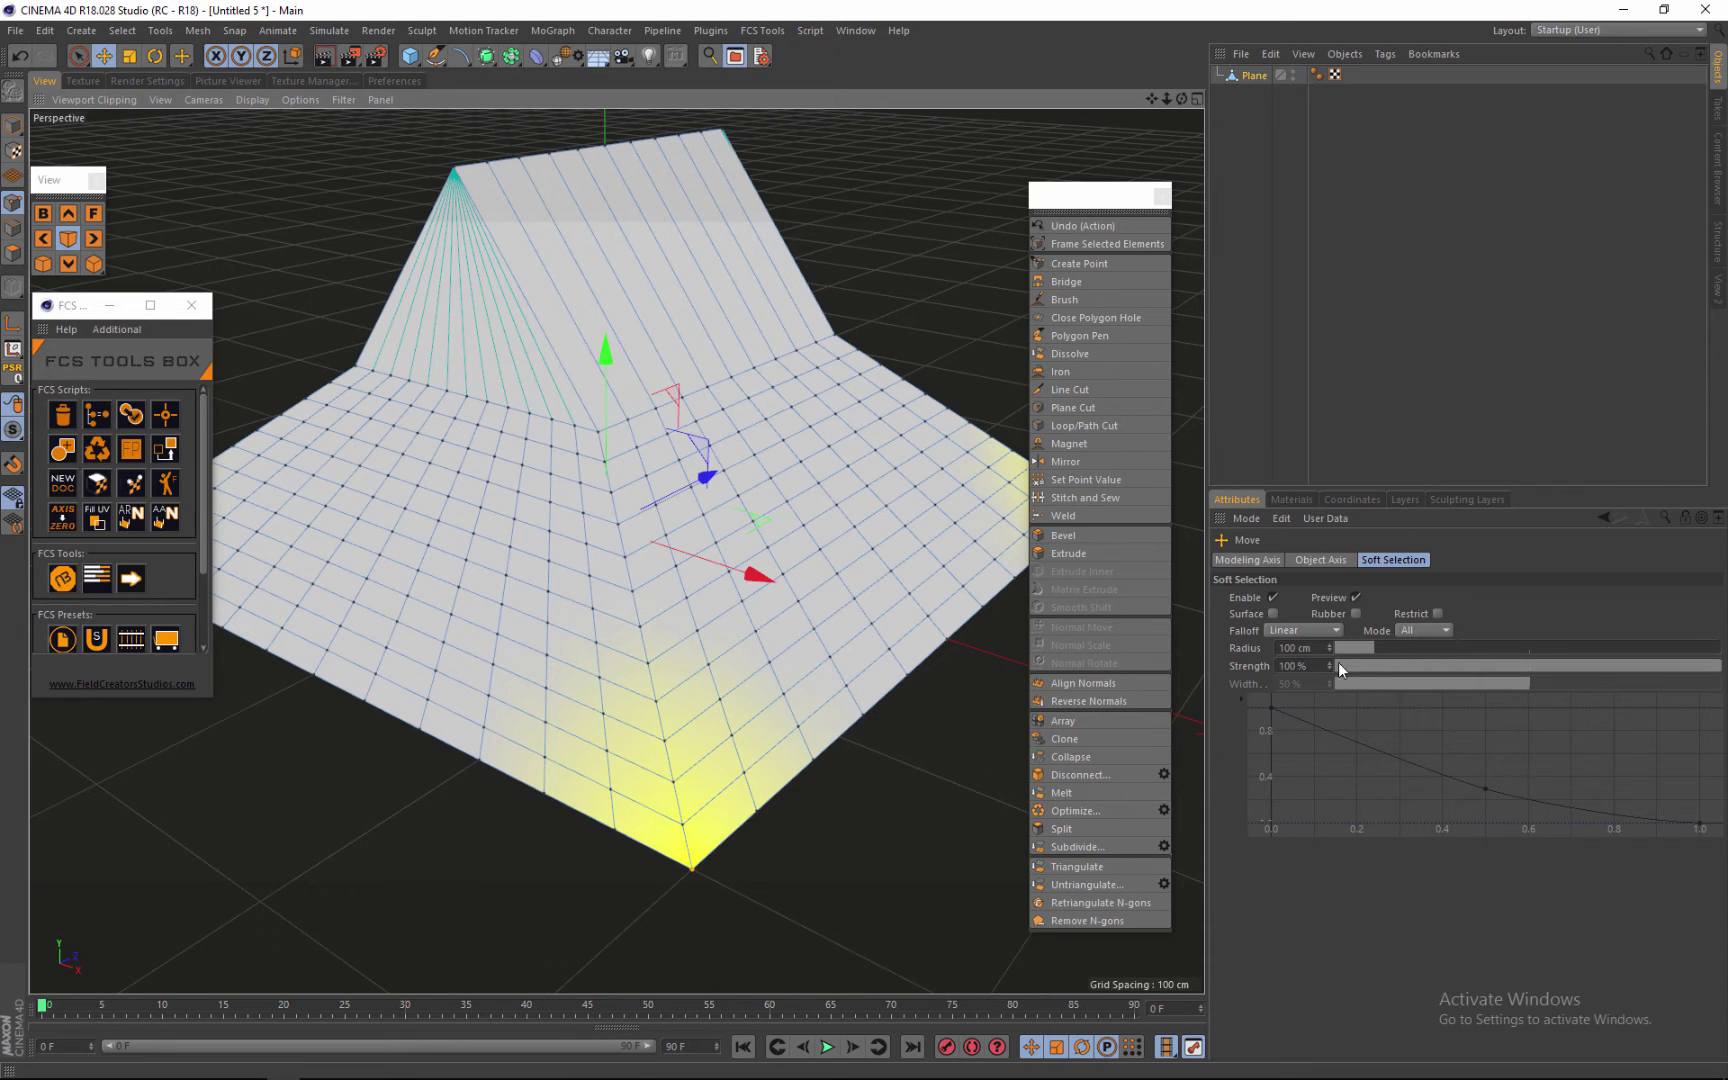
drag(1372, 648, 1378, 654)
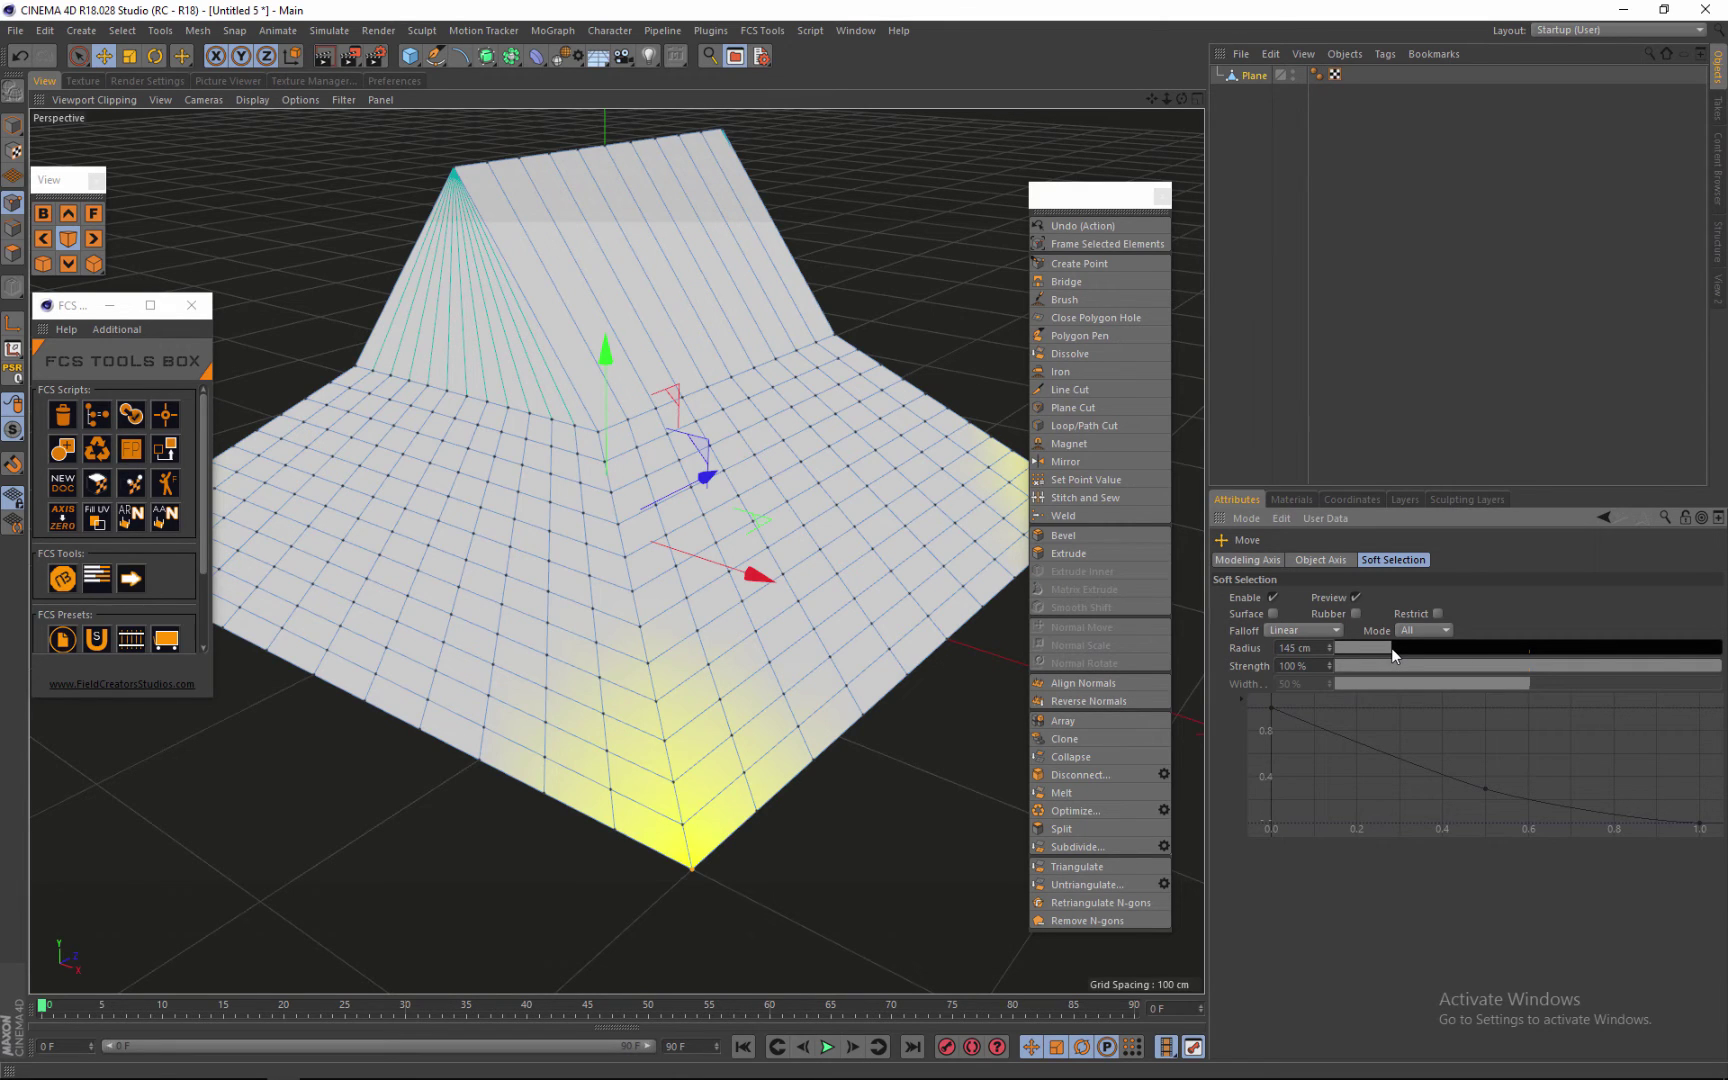
drag(1388, 648, 1391, 650)
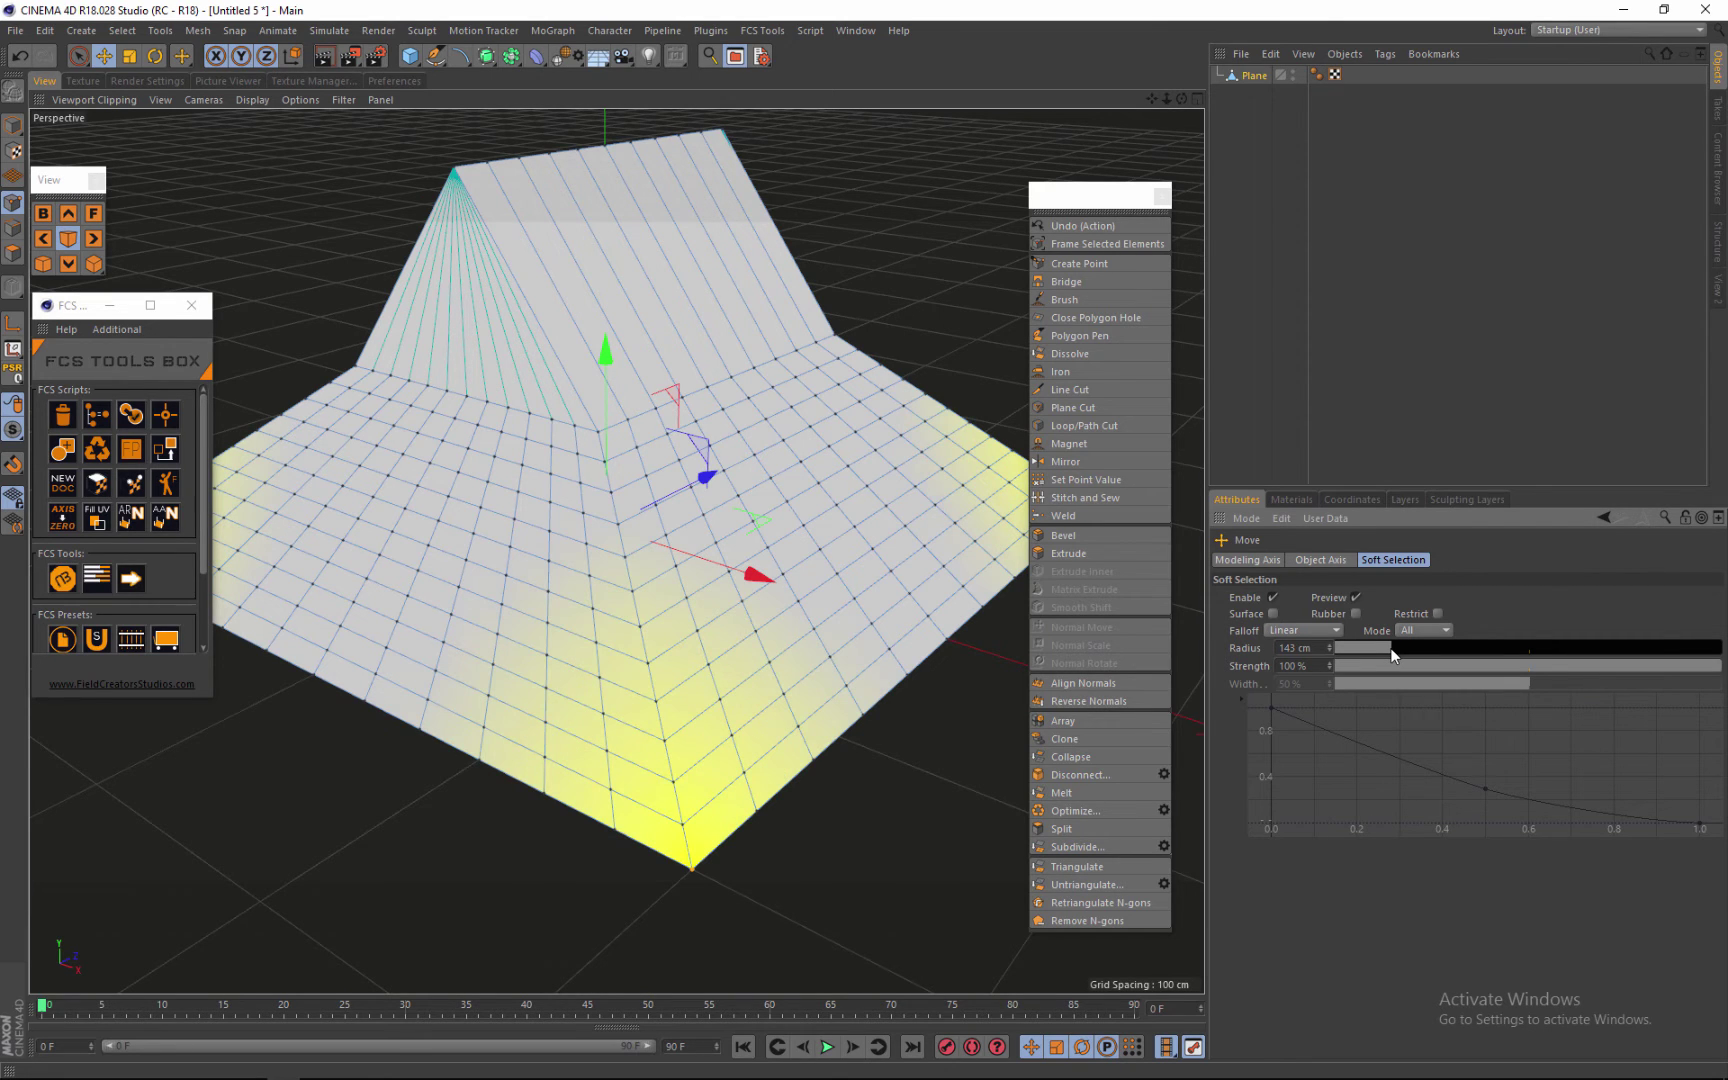
scroll(825, 548, down, 3)
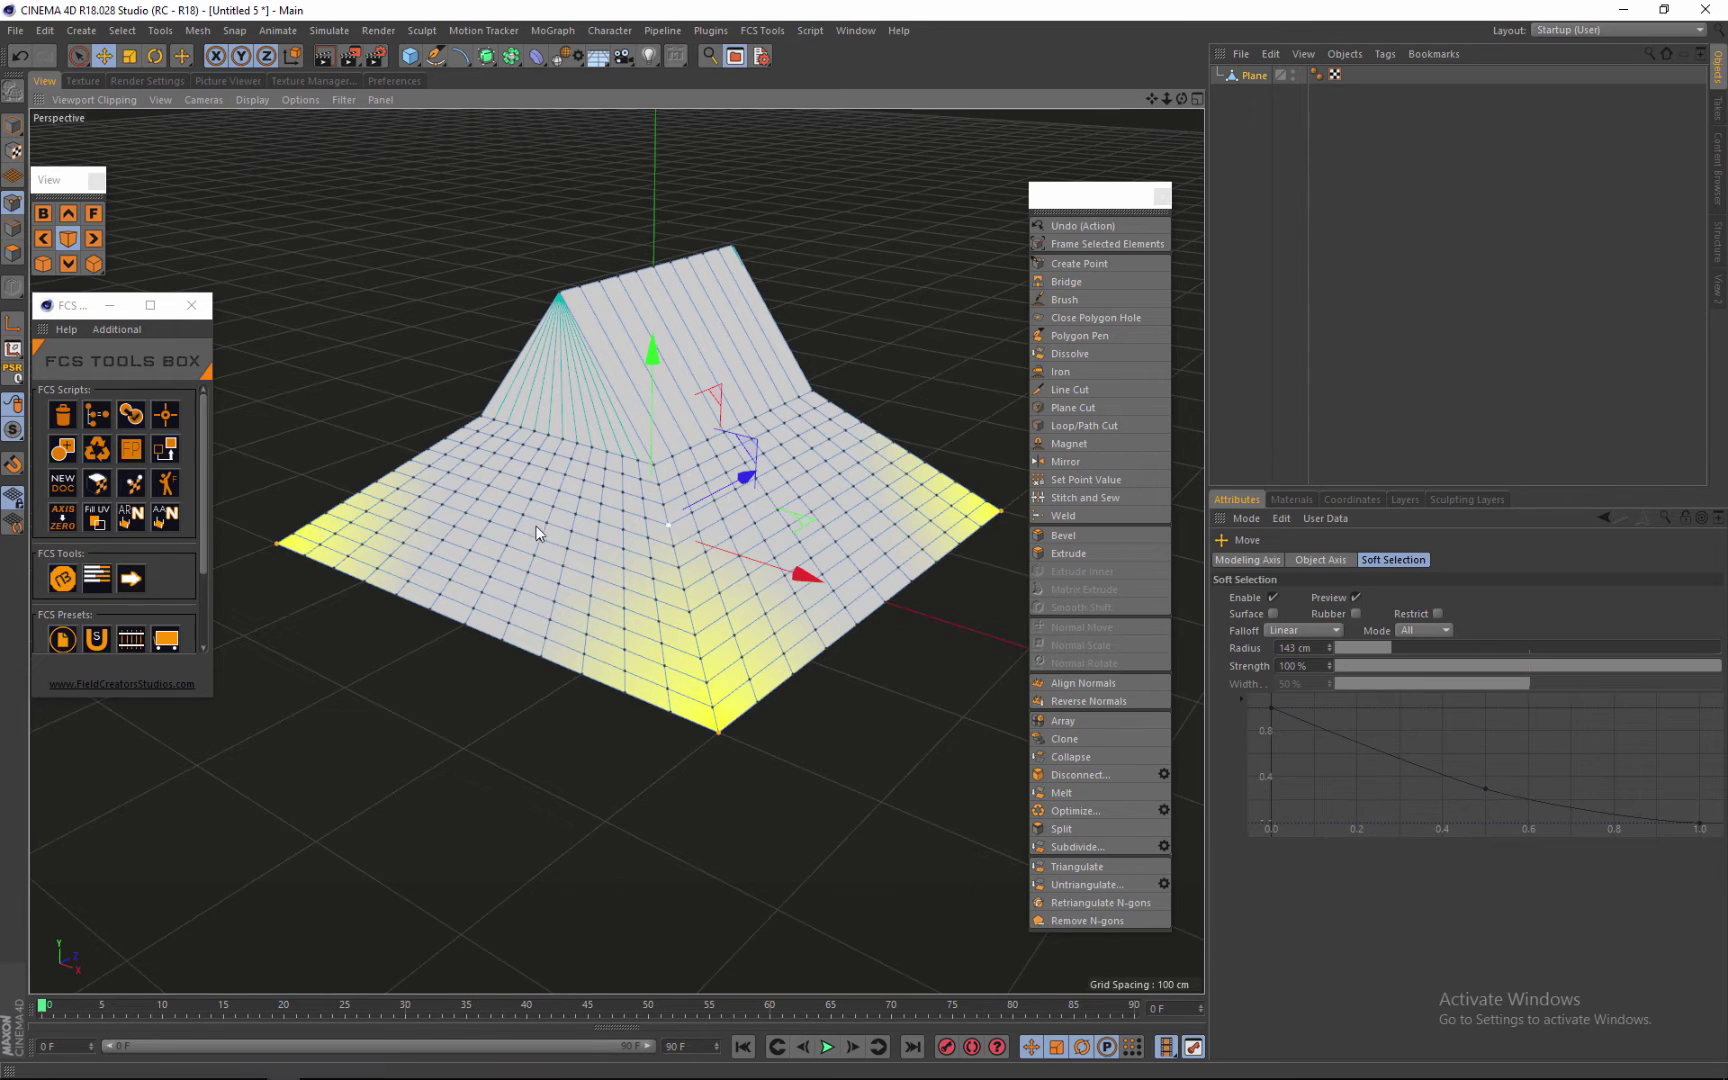
scroll(895, 405, up, 3)
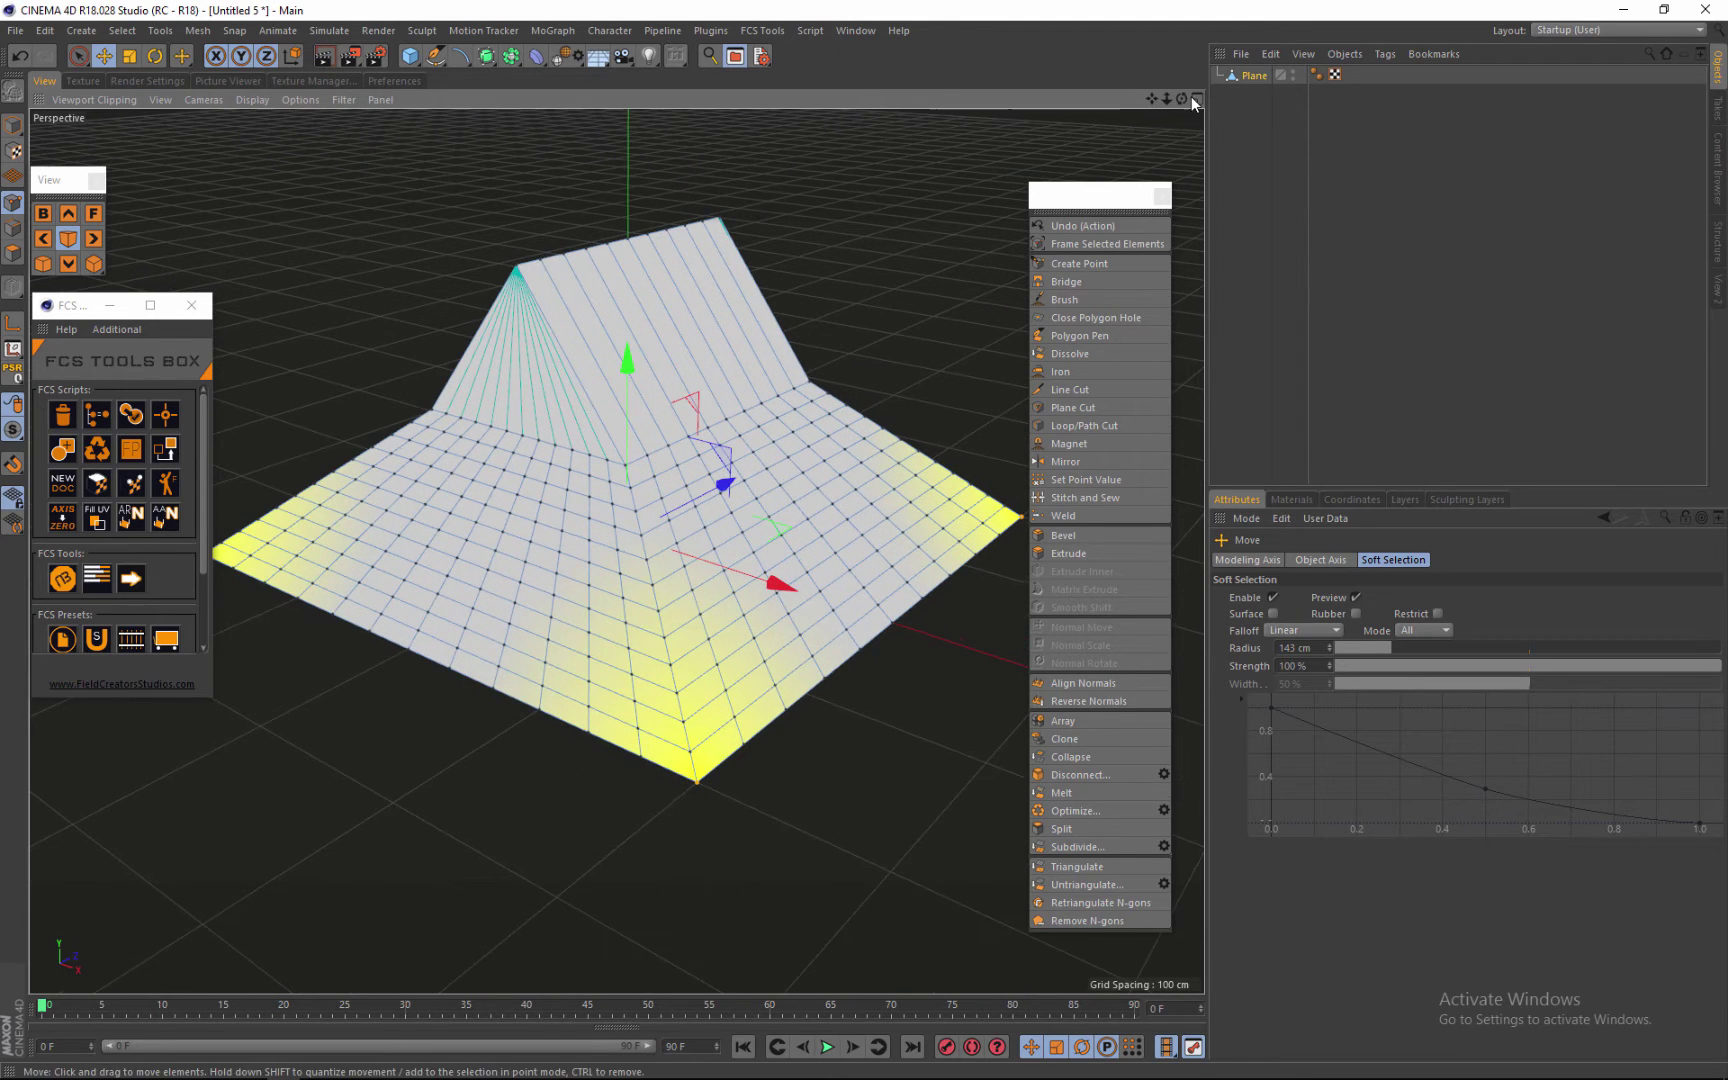
alt+drag(872, 543, 820, 548)
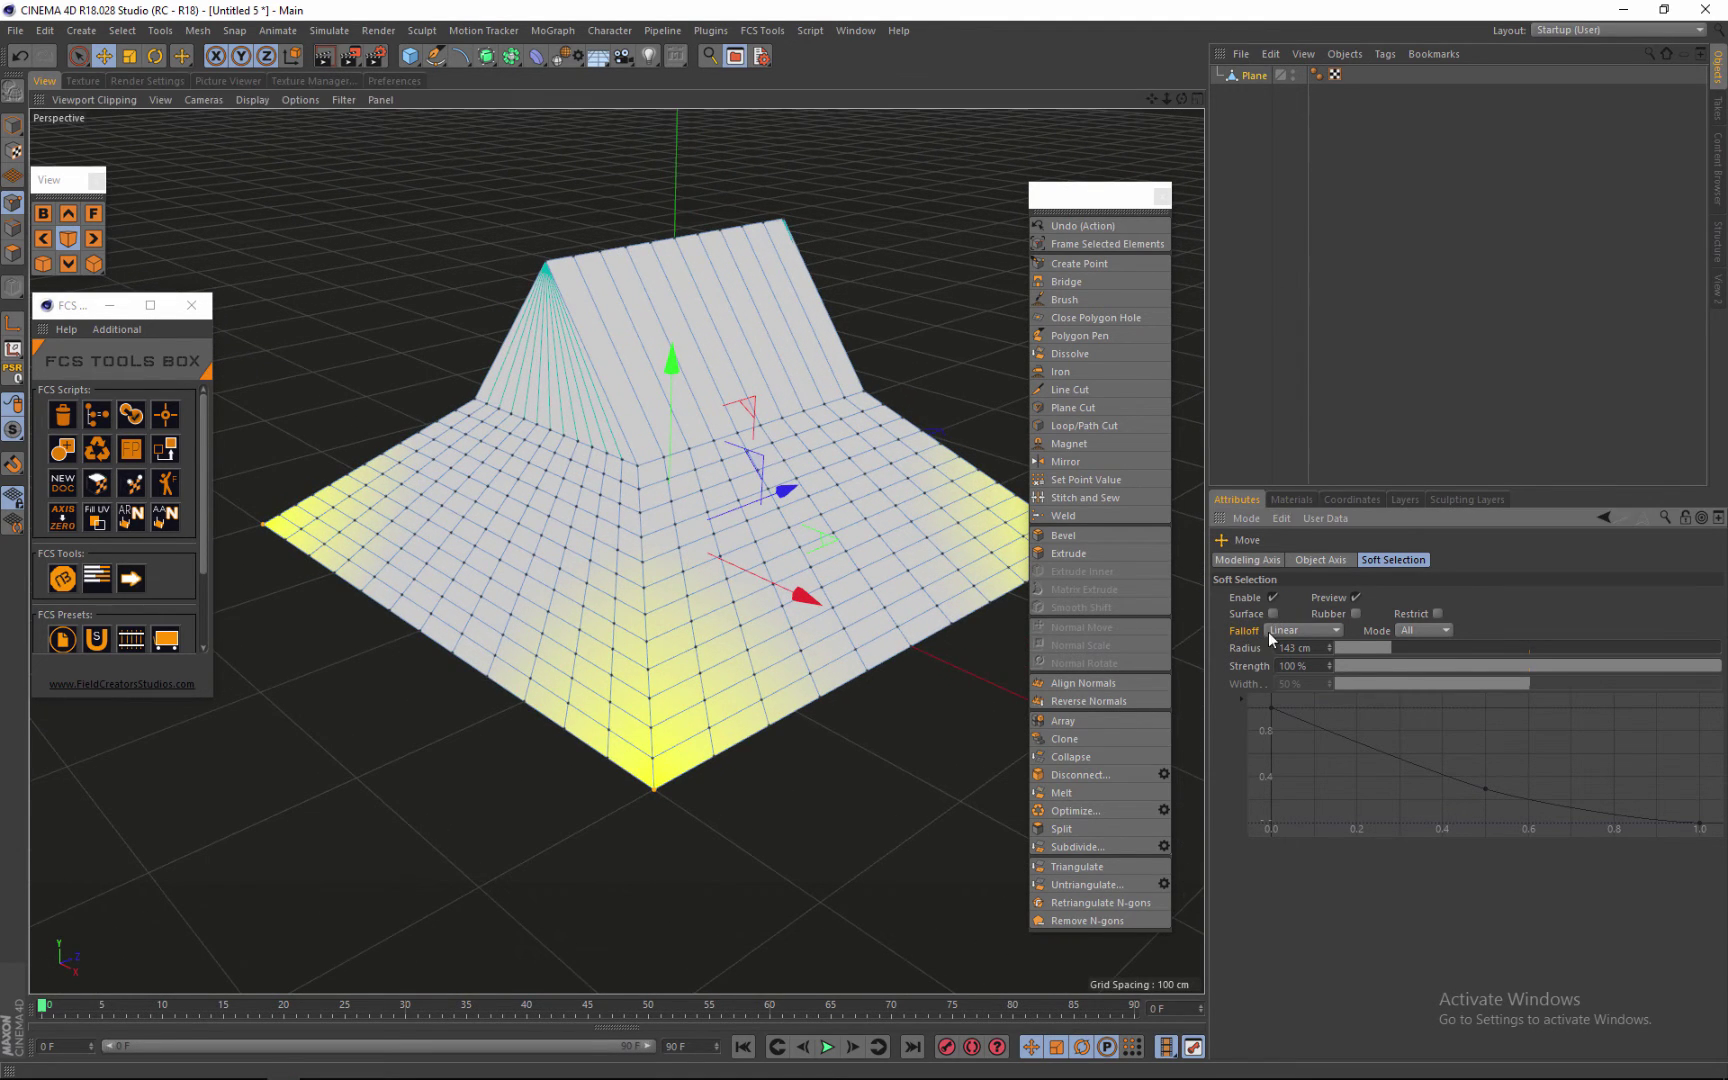
click(1303, 631)
click(1288, 757)
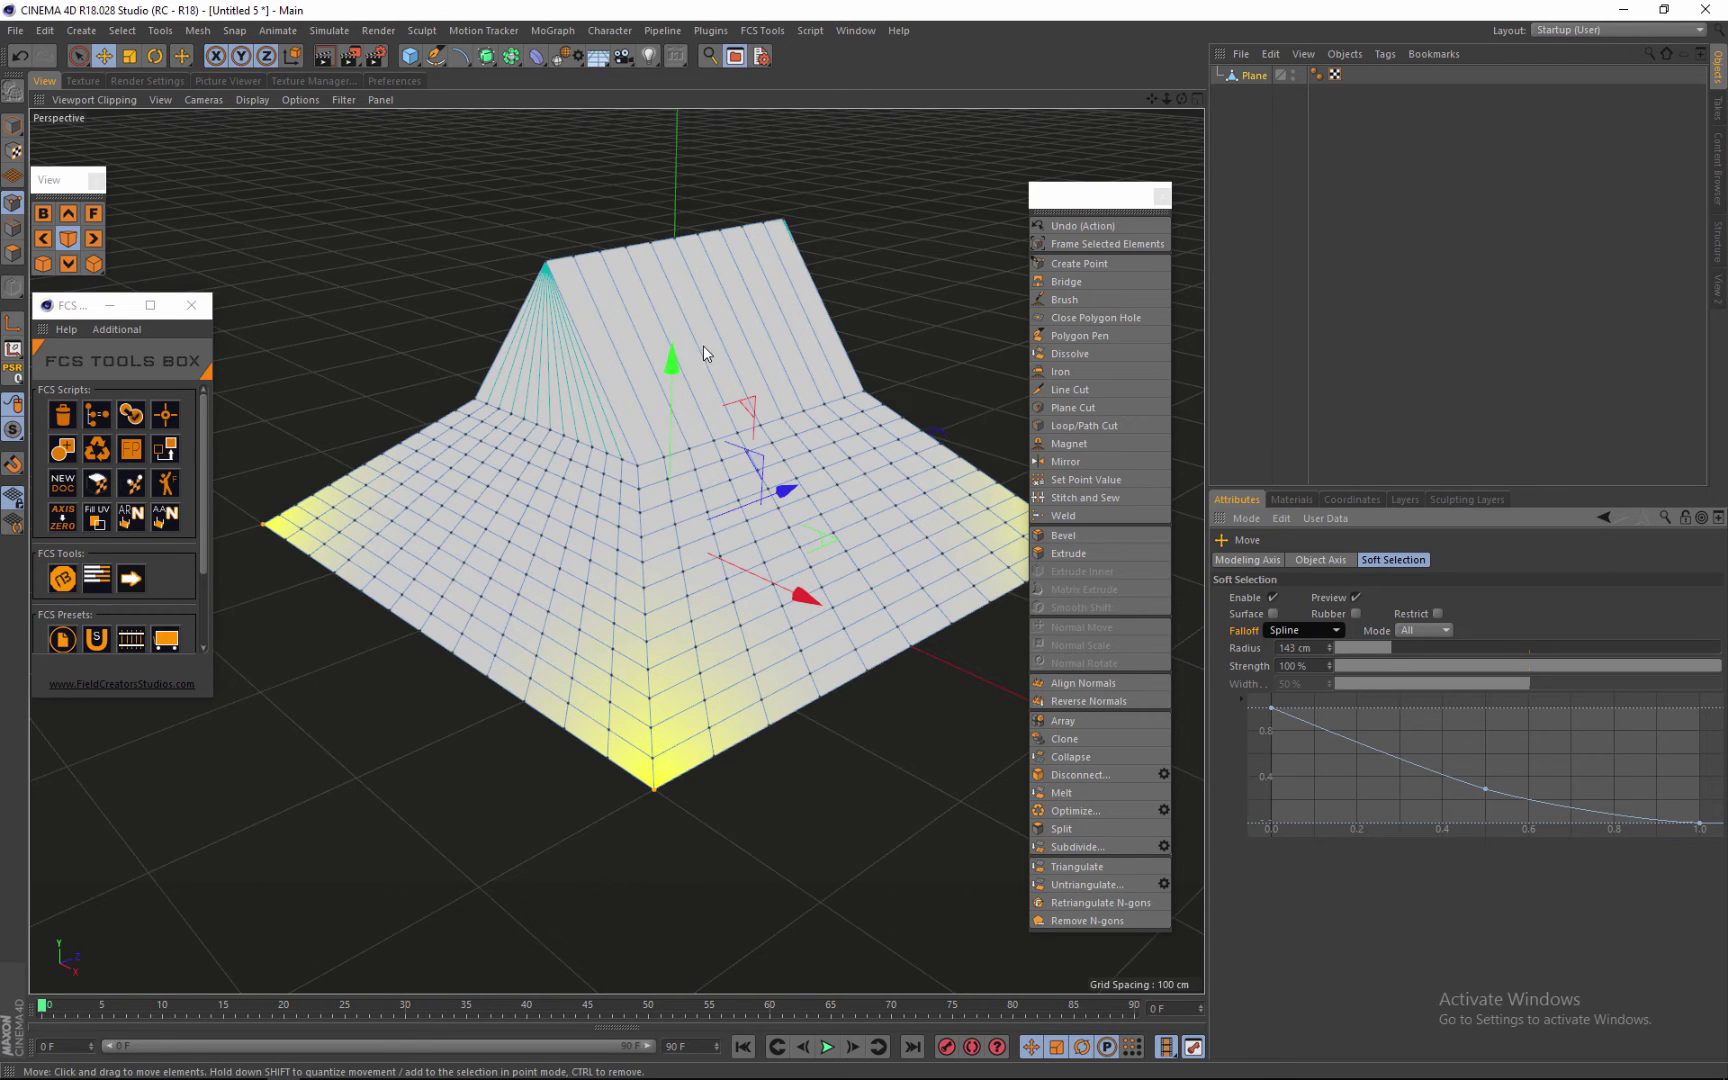
Step: Raise the four soft-selected corner points vertically to curl the lower roof slopes upward
scroll(505, 406, down, 2)
scroll(505, 406, up, 2)
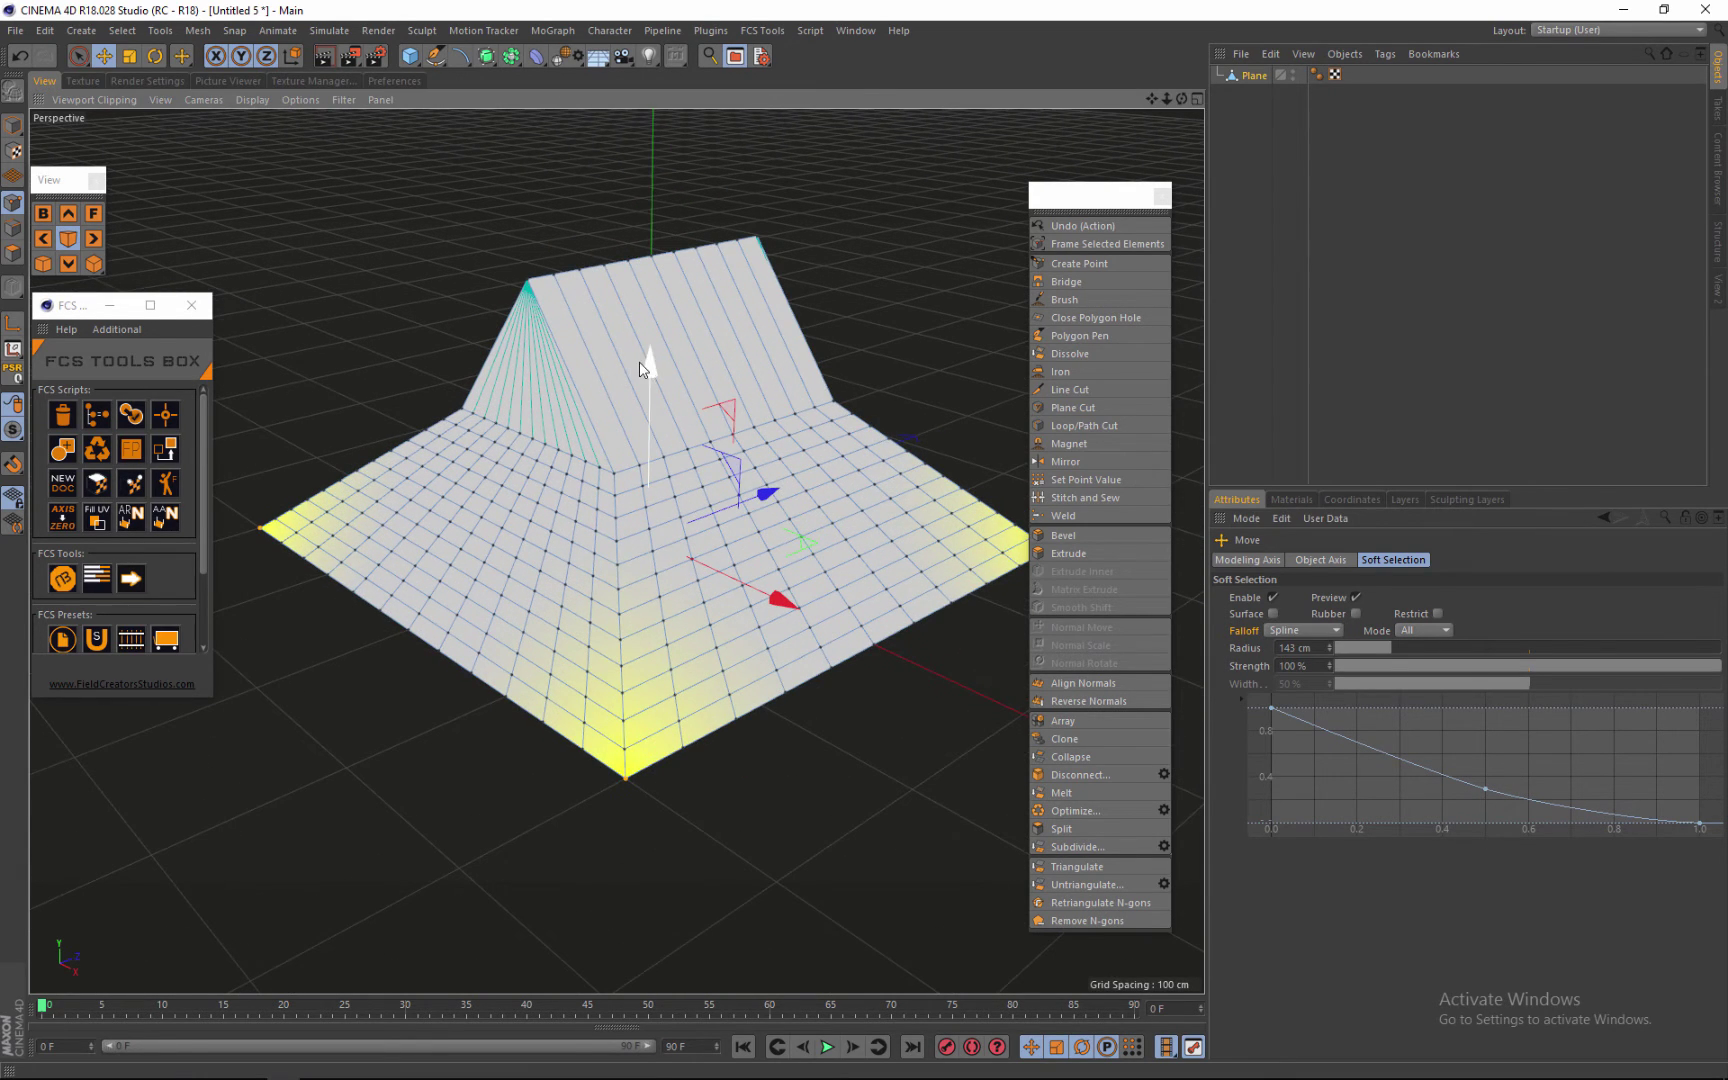
drag(649, 360, 651, 233)
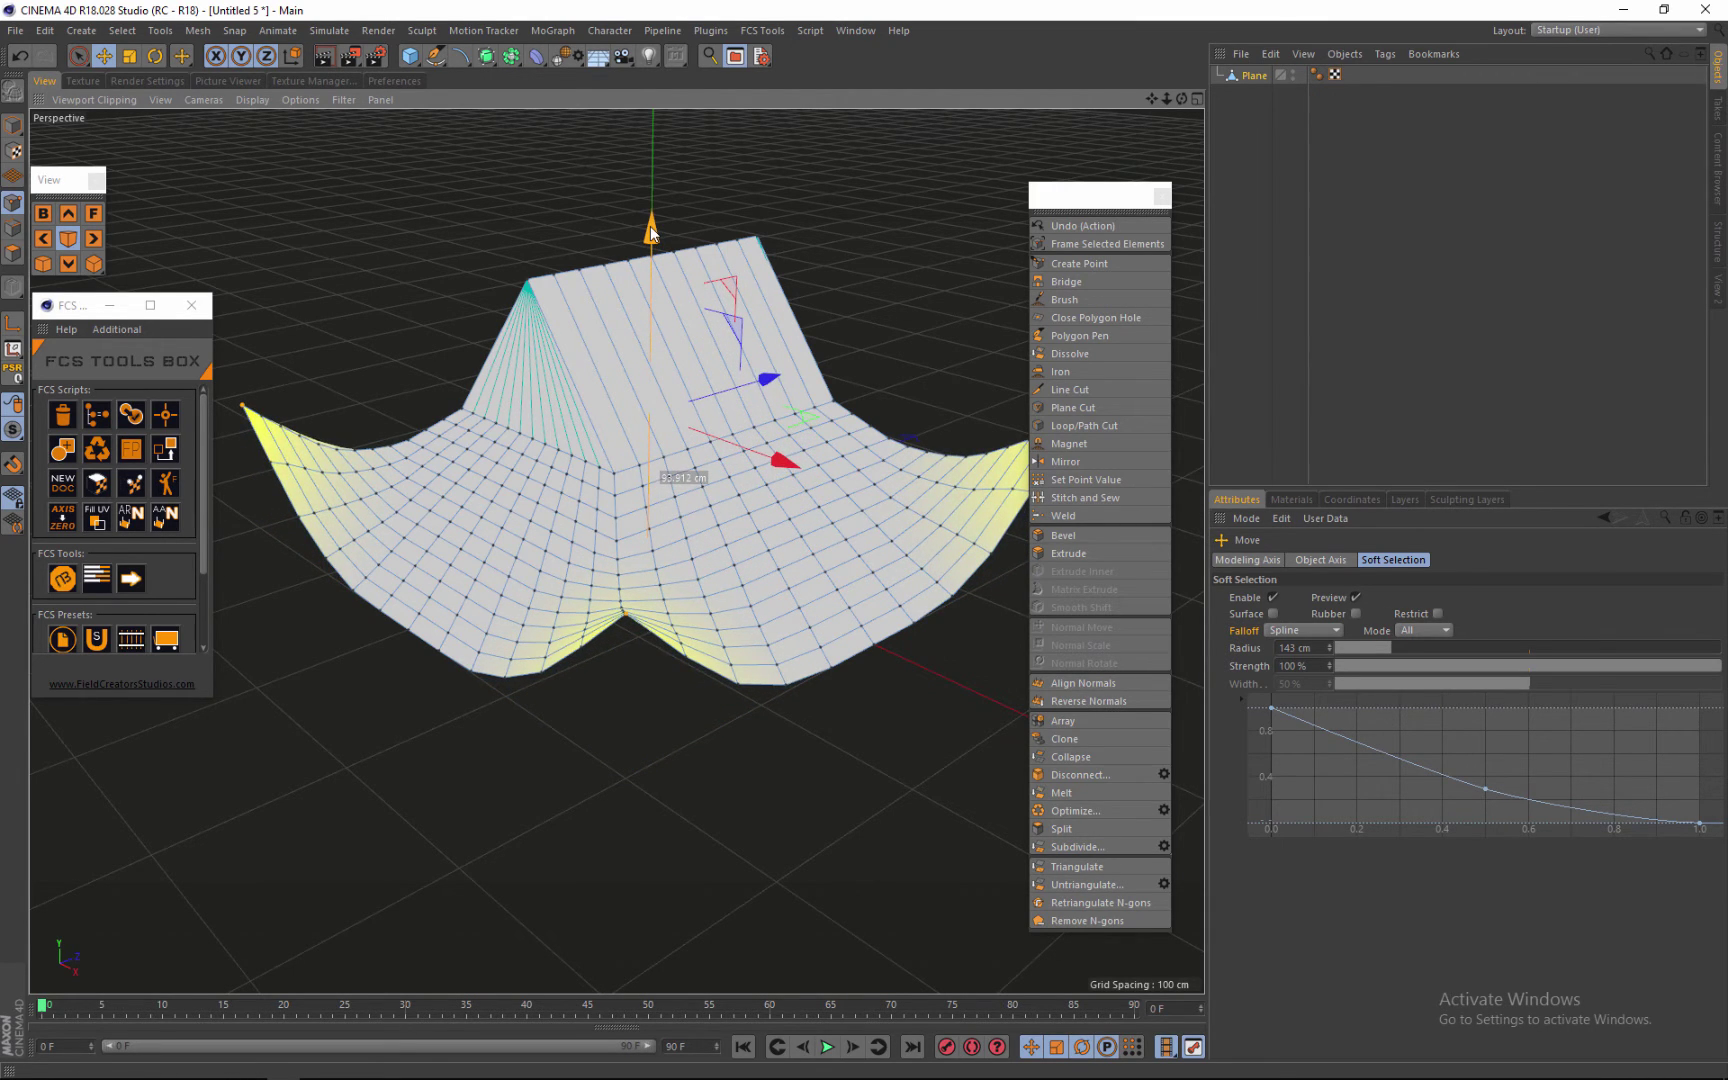
Step: Examine the curved corners and lower slopes of the roof from several angles
scroll(552, 255, down, 3)
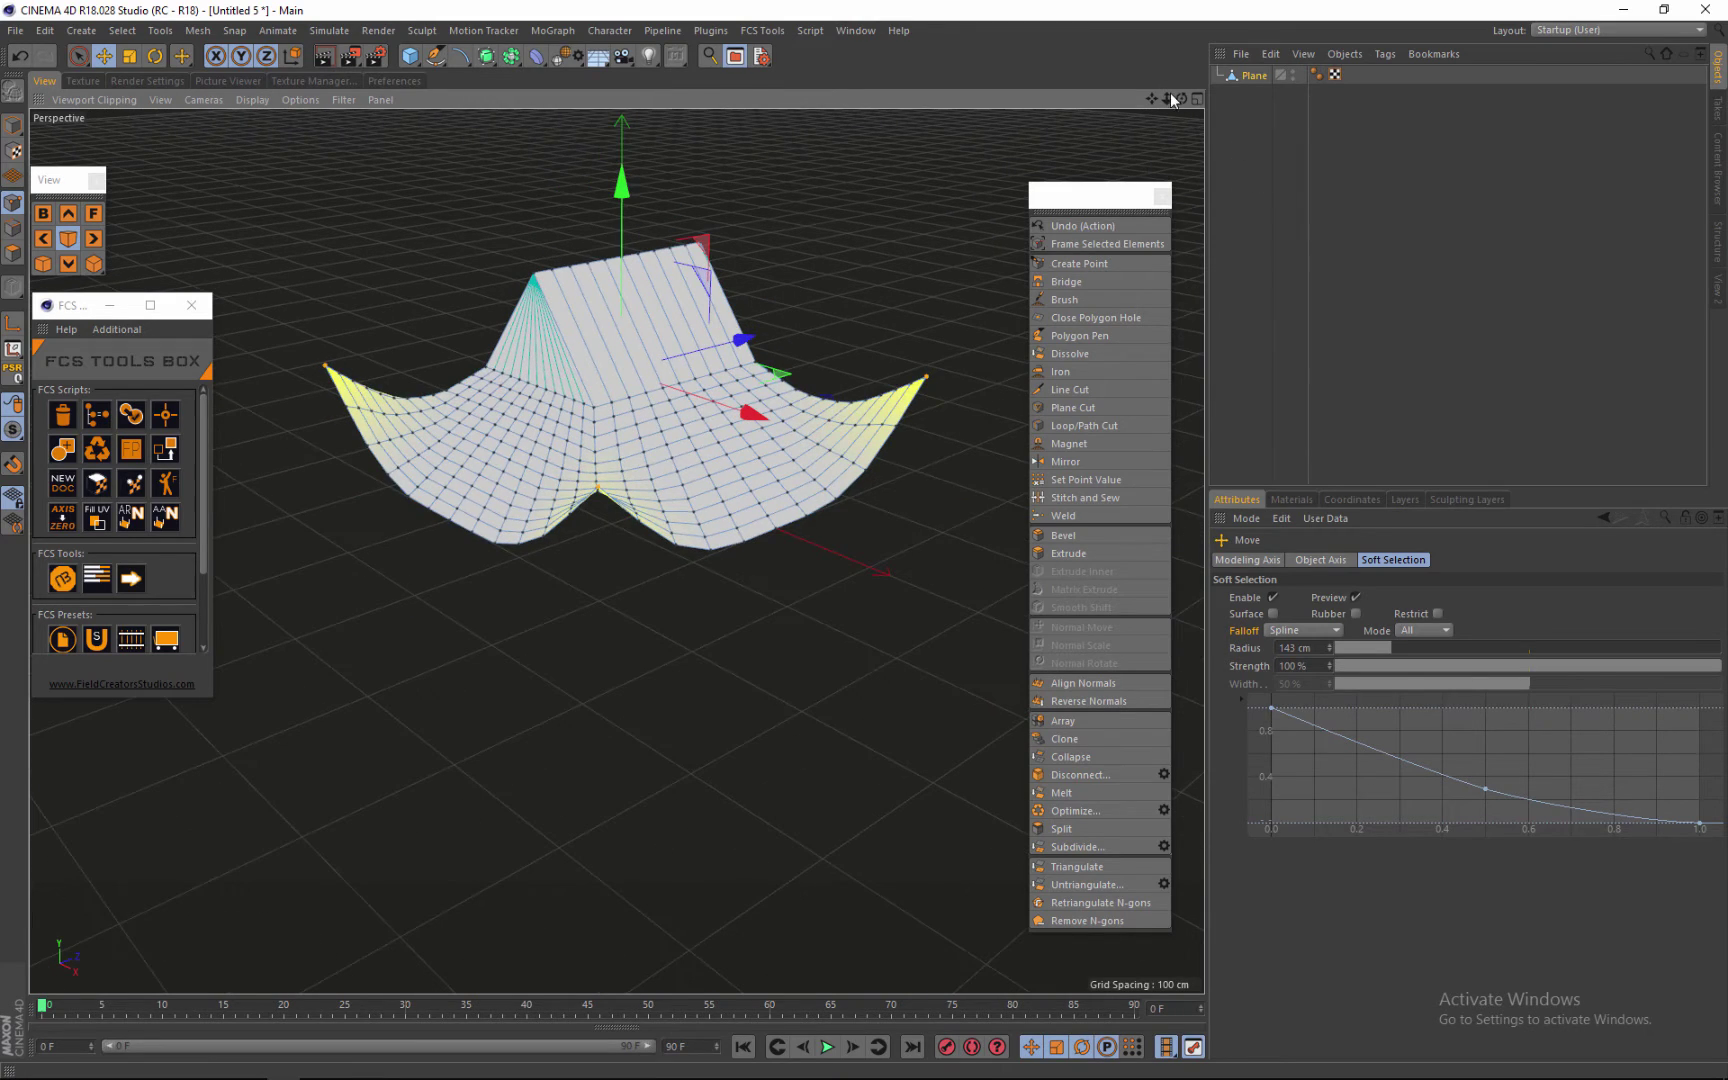
drag(1181, 98, 864, 541)
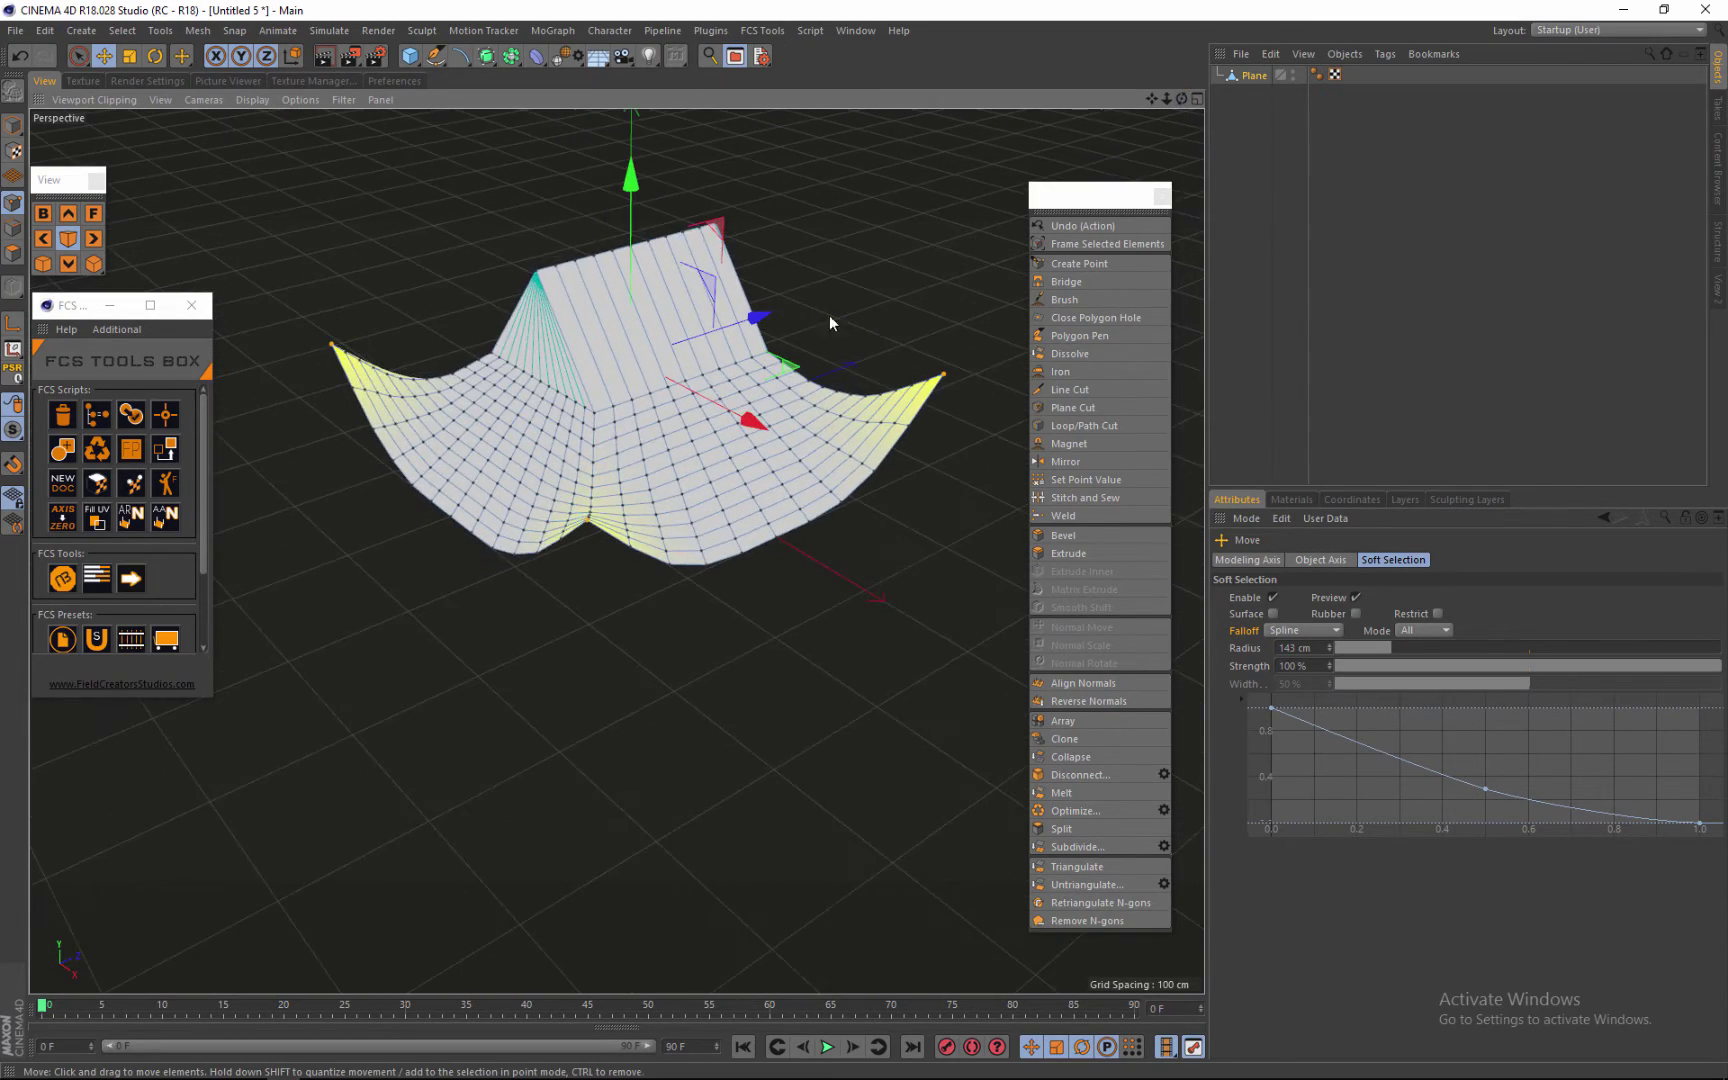
scroll(829, 317, down, 1)
scroll(708, 315, up, 2)
drag(1152, 97, 865, 540)
scroll(666, 352, down, 3)
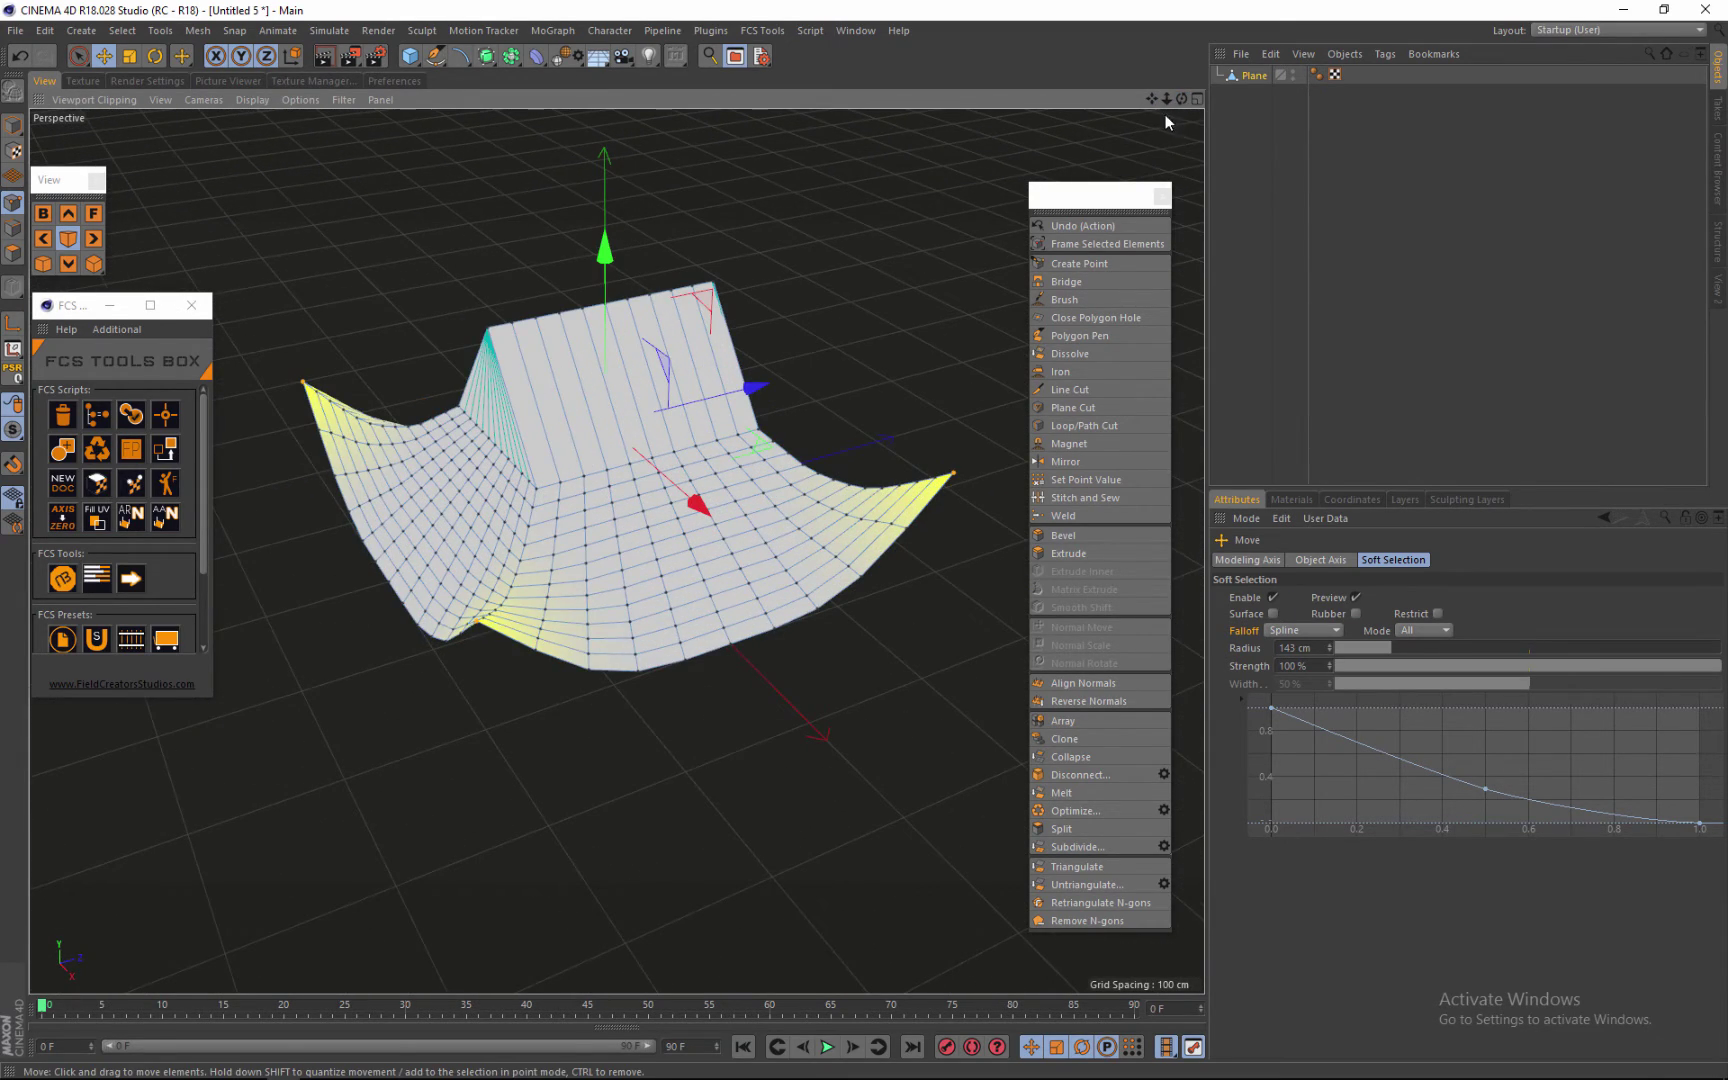
drag(1166, 99, 864, 539)
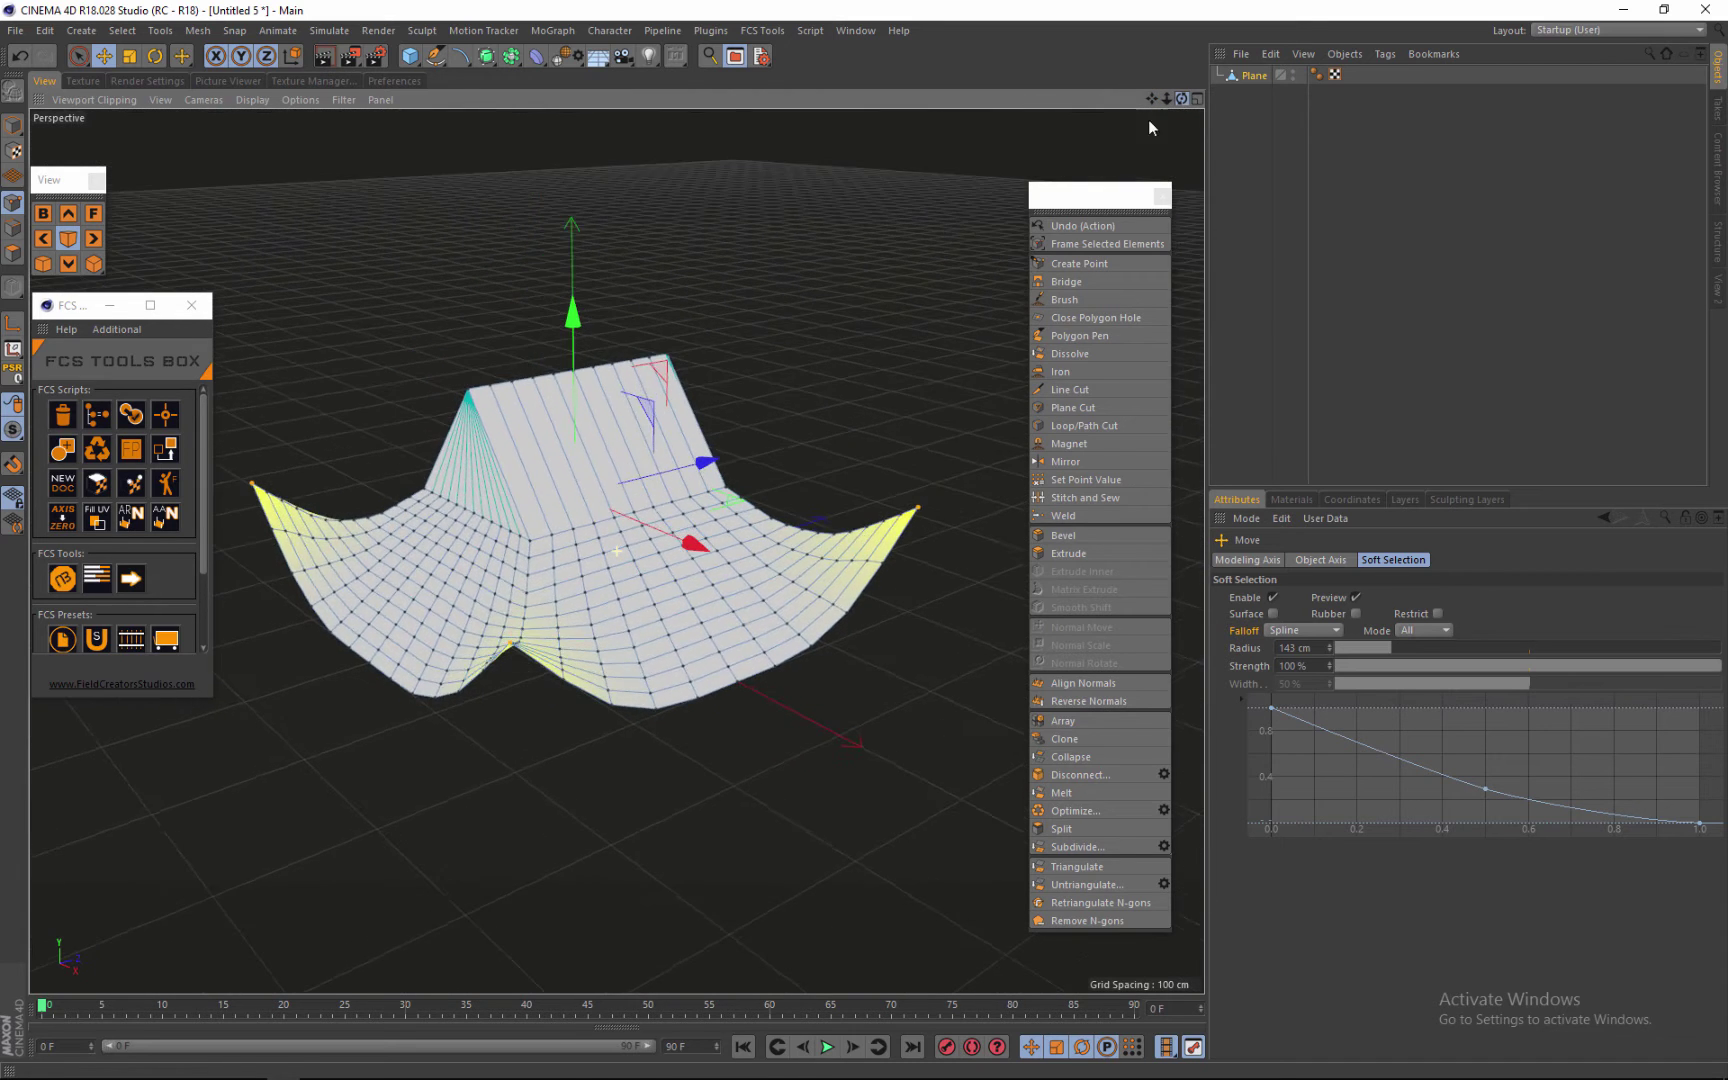
scroll(568, 524, down, 4)
scroll(560, 520, up, 3)
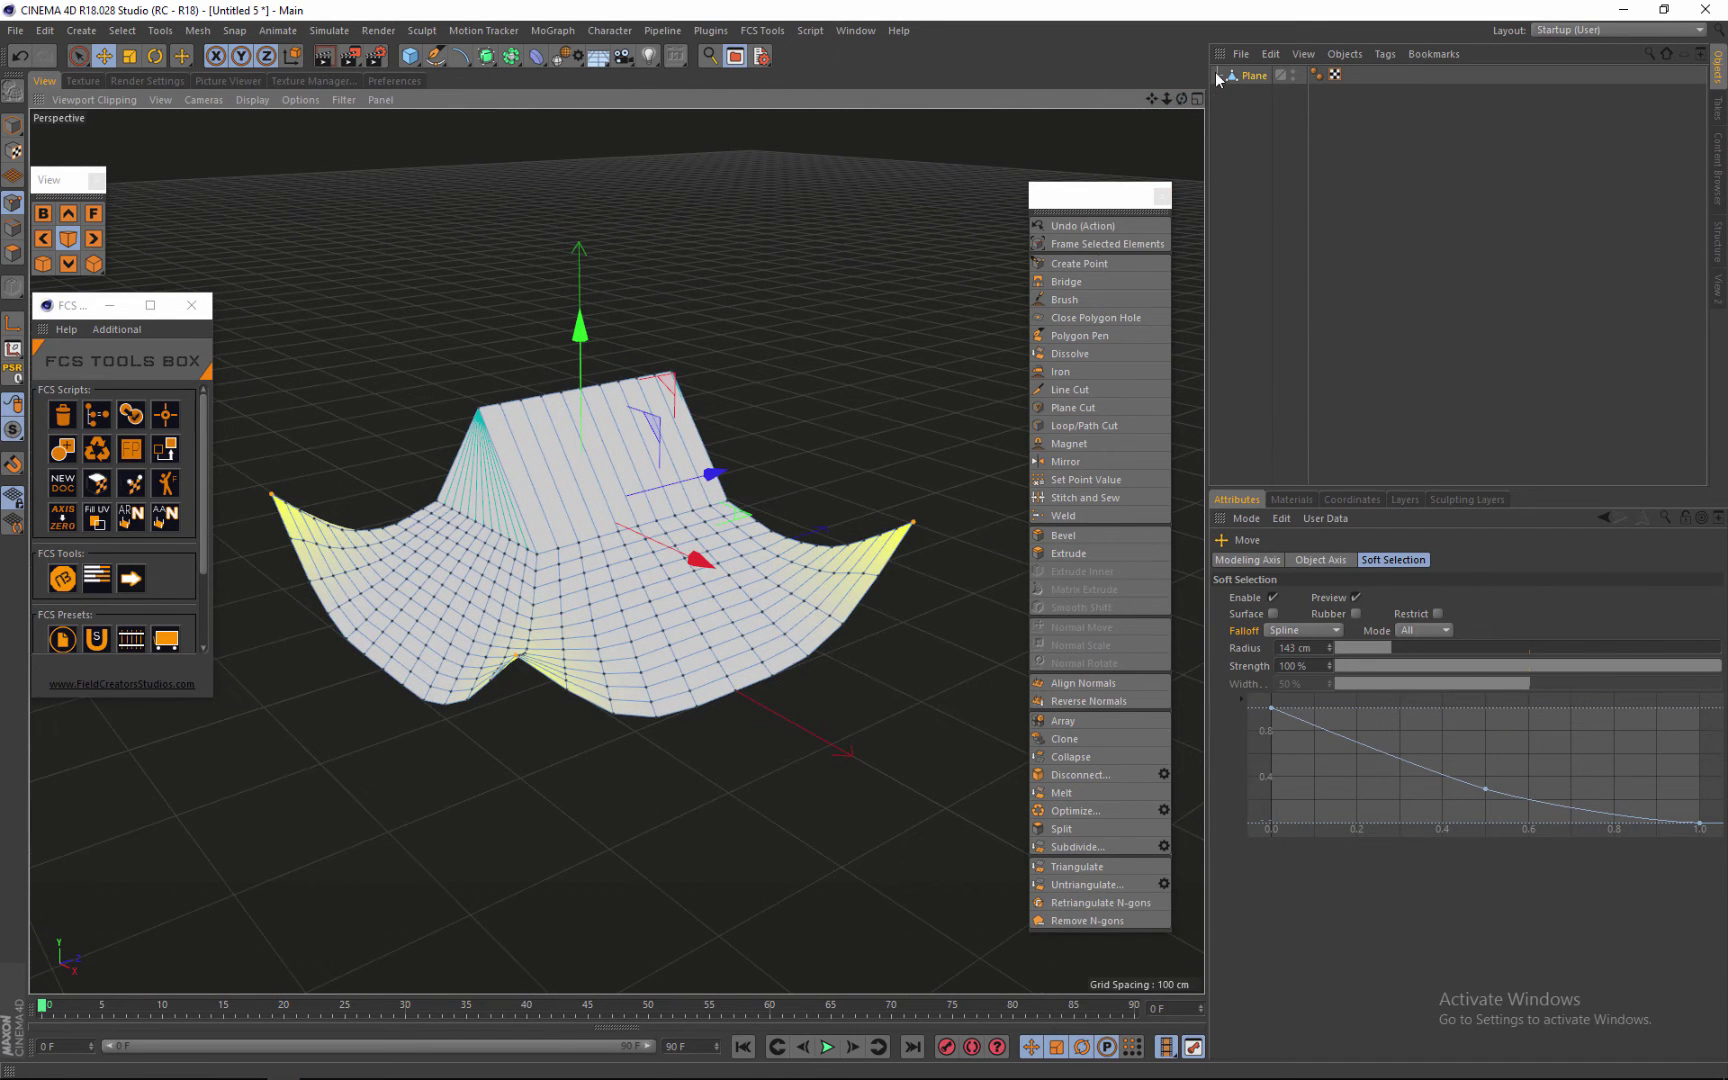
scroll(648, 494, down, 3)
scroll(640, 494, up, 3)
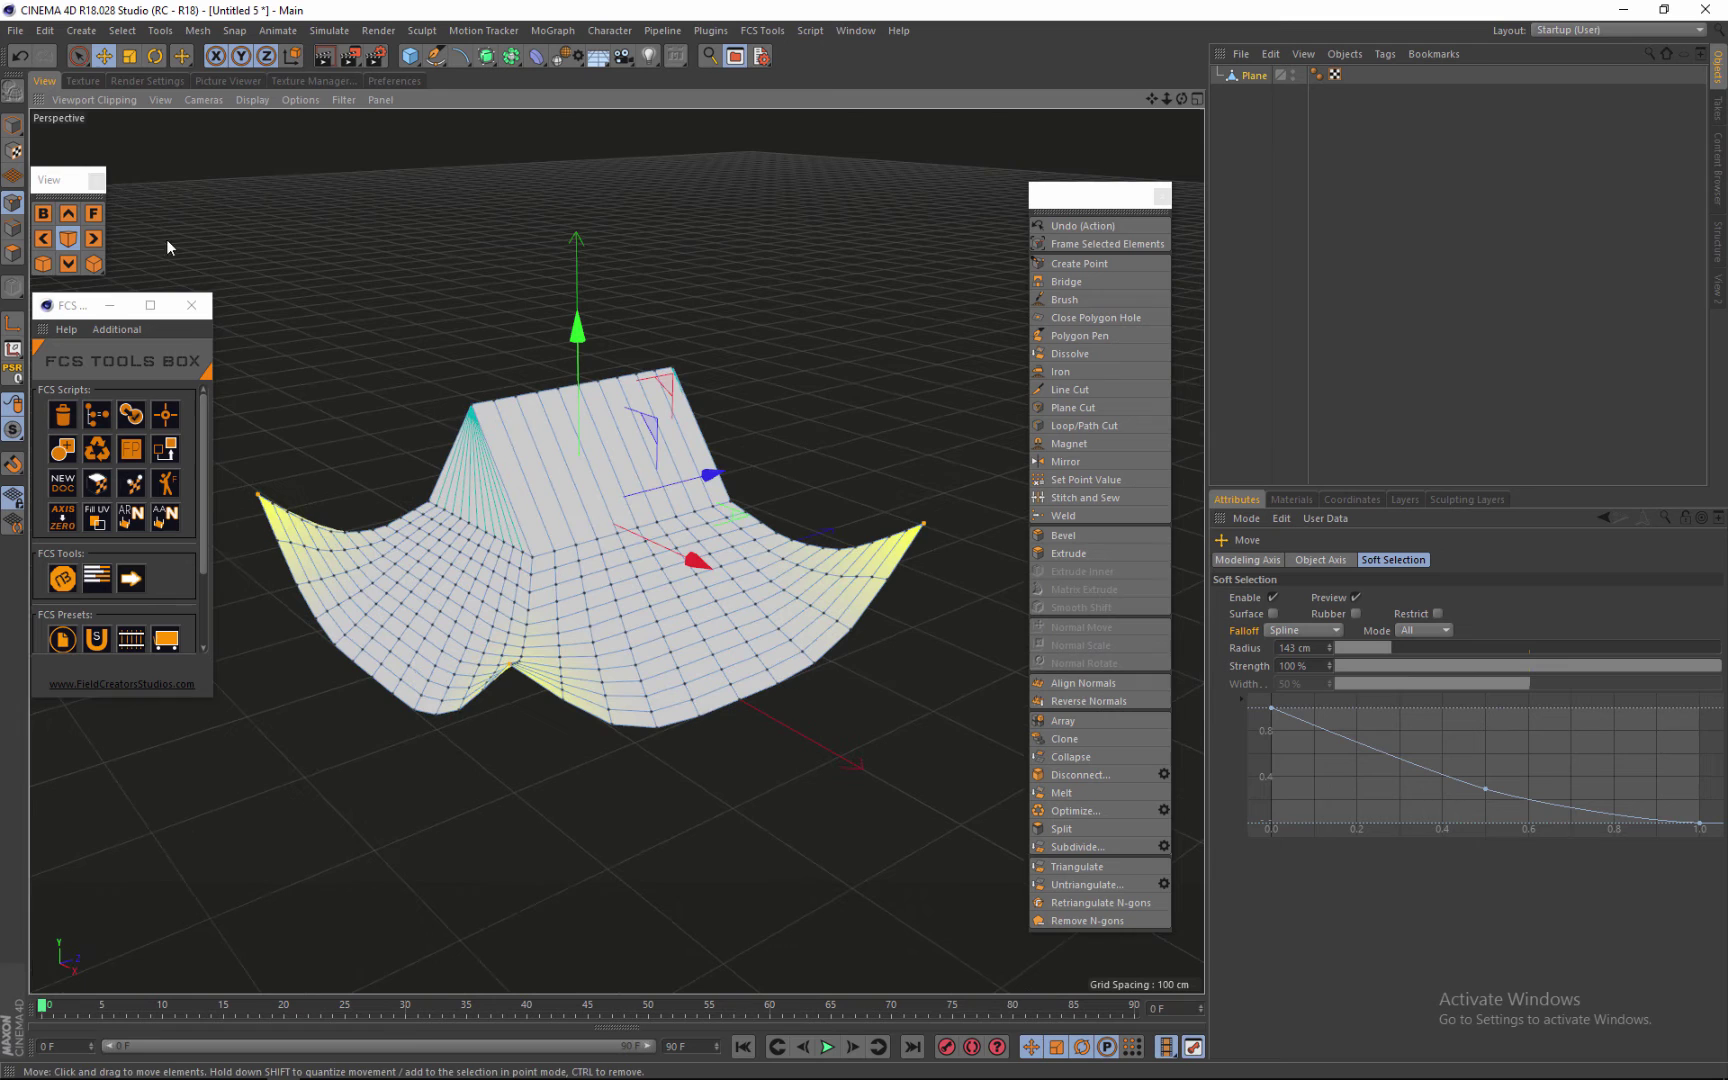
scroll(491, 378, down, 2)
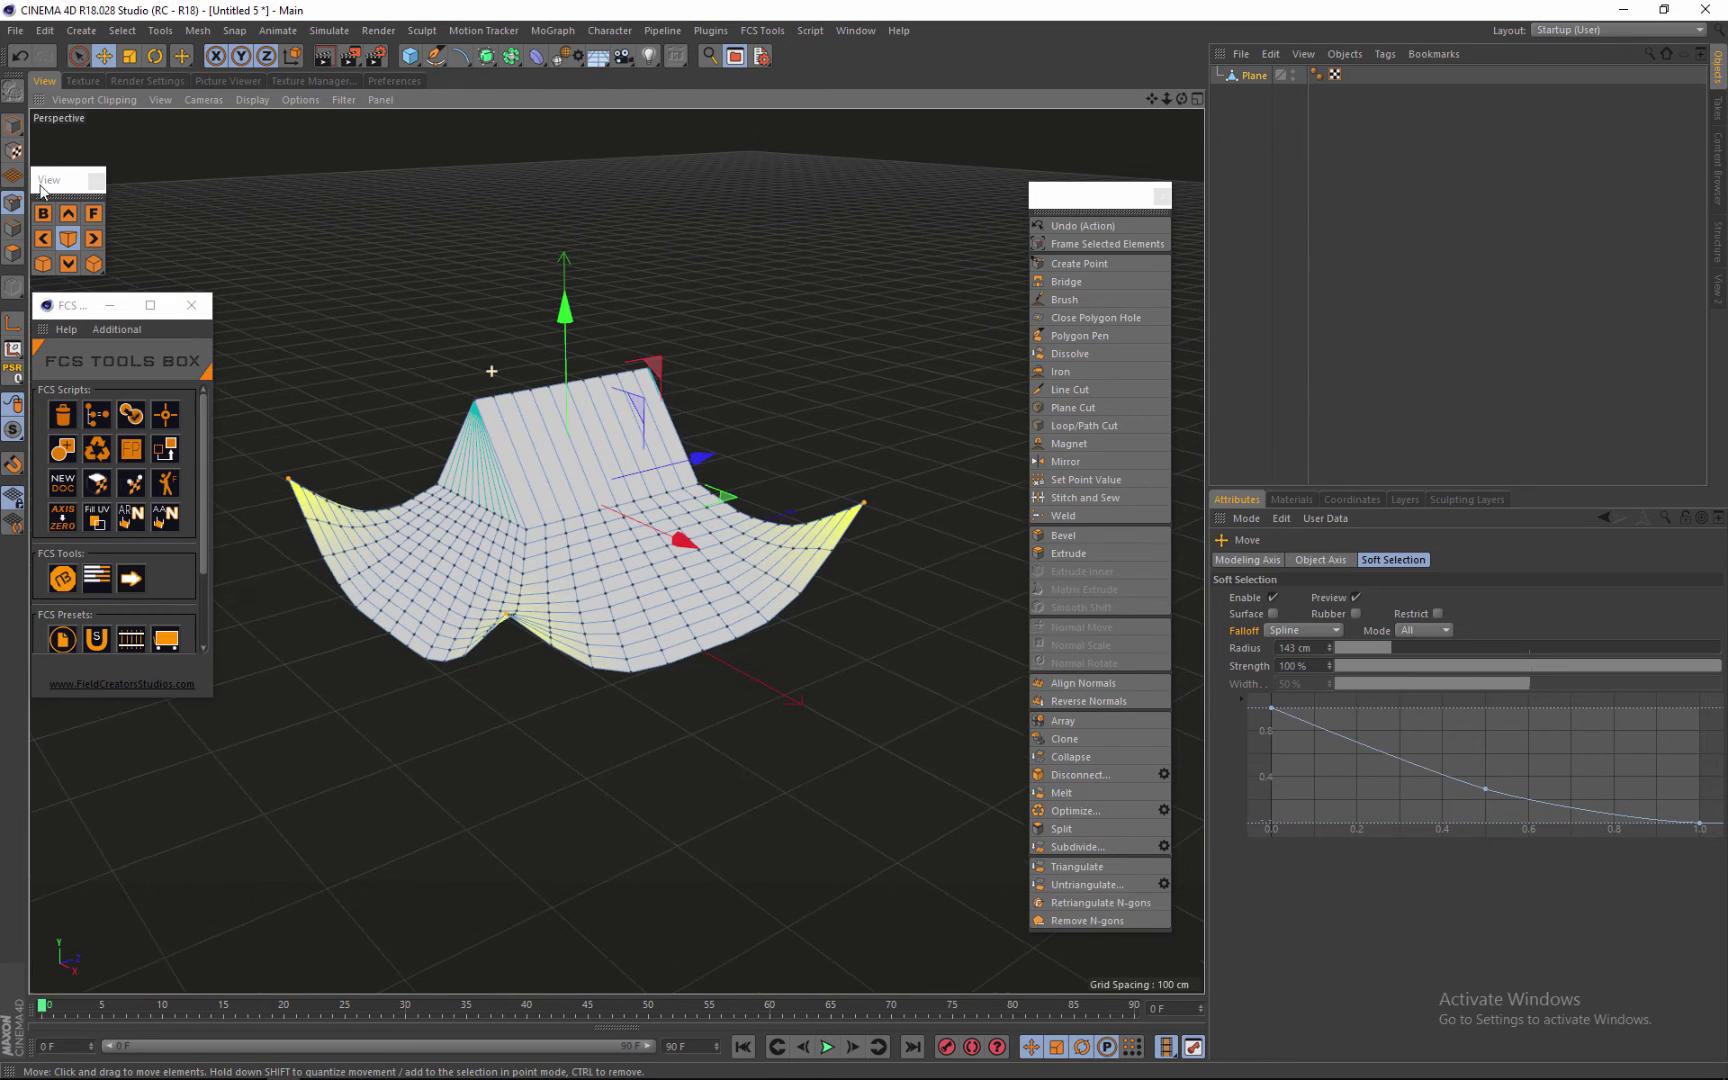
Step: Turn off soft selection and inspect the shaded roof in Model mode
click(13, 125)
alt+drag(347, 309, 521, 519)
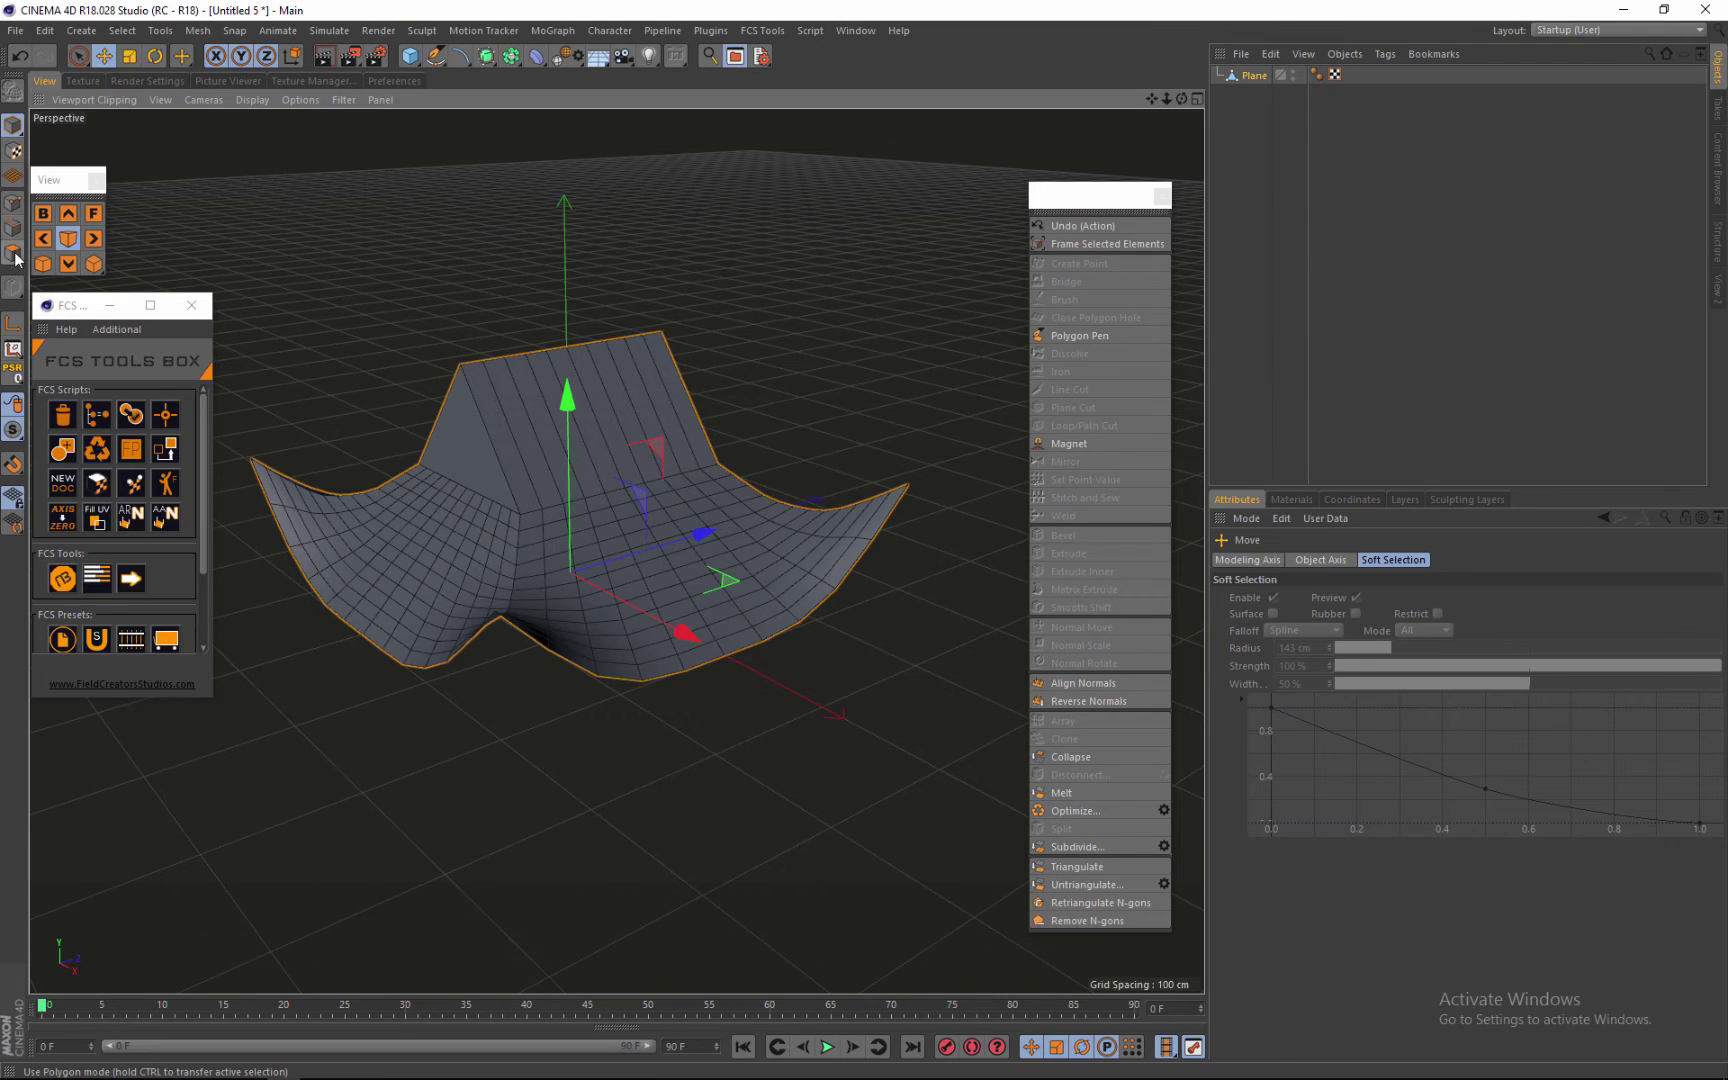
click(13, 202)
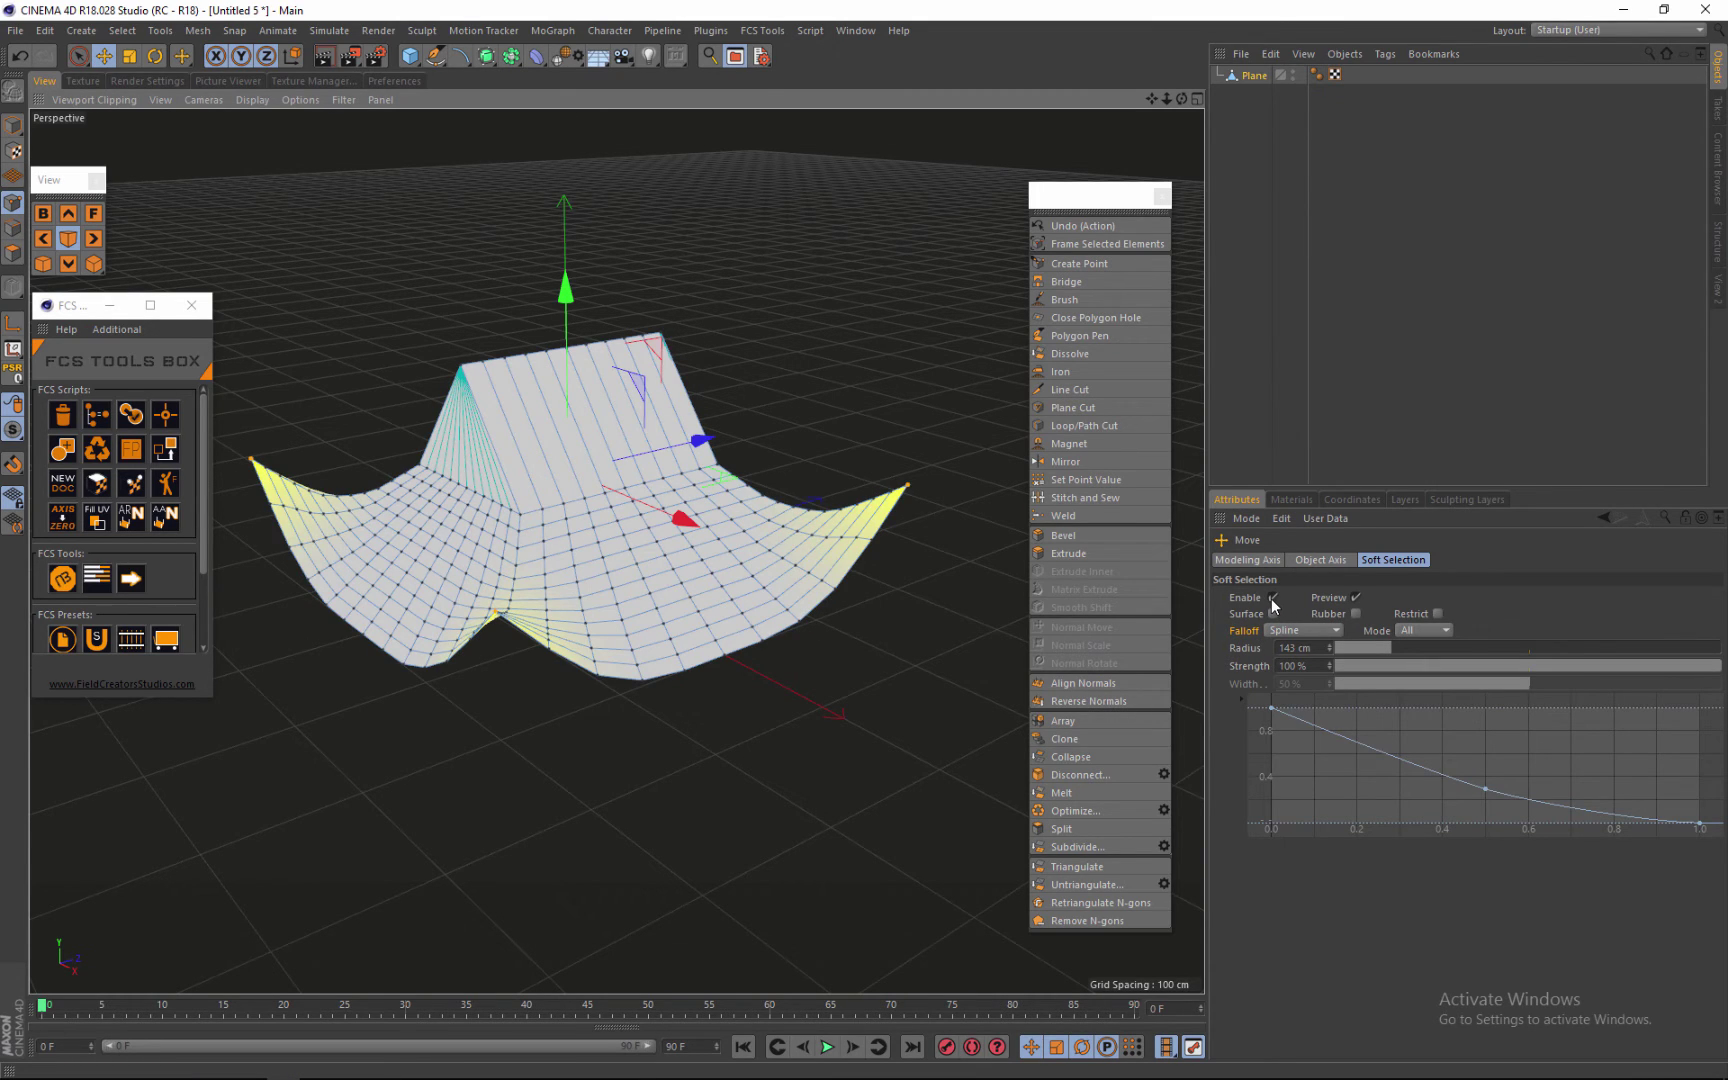
click(1272, 597)
alt+drag(674, 605, 367, 491)
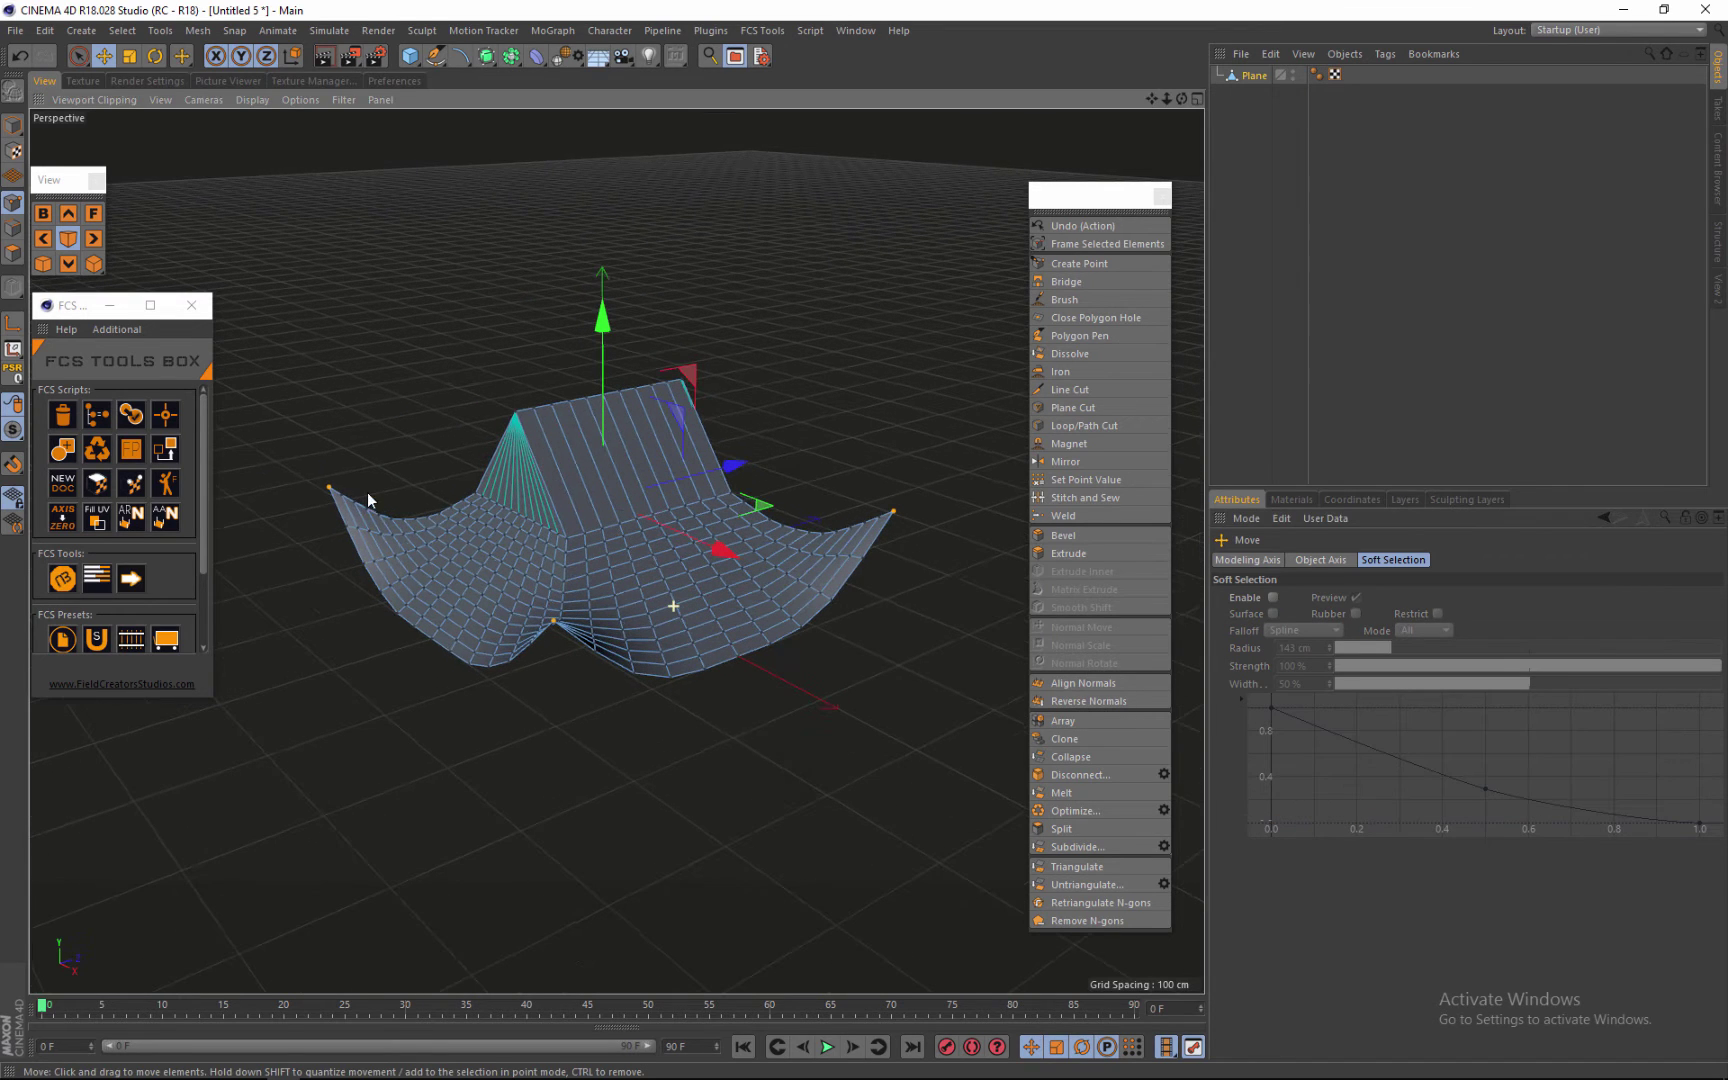
click(13, 125)
drag(663, 484, 941, 636)
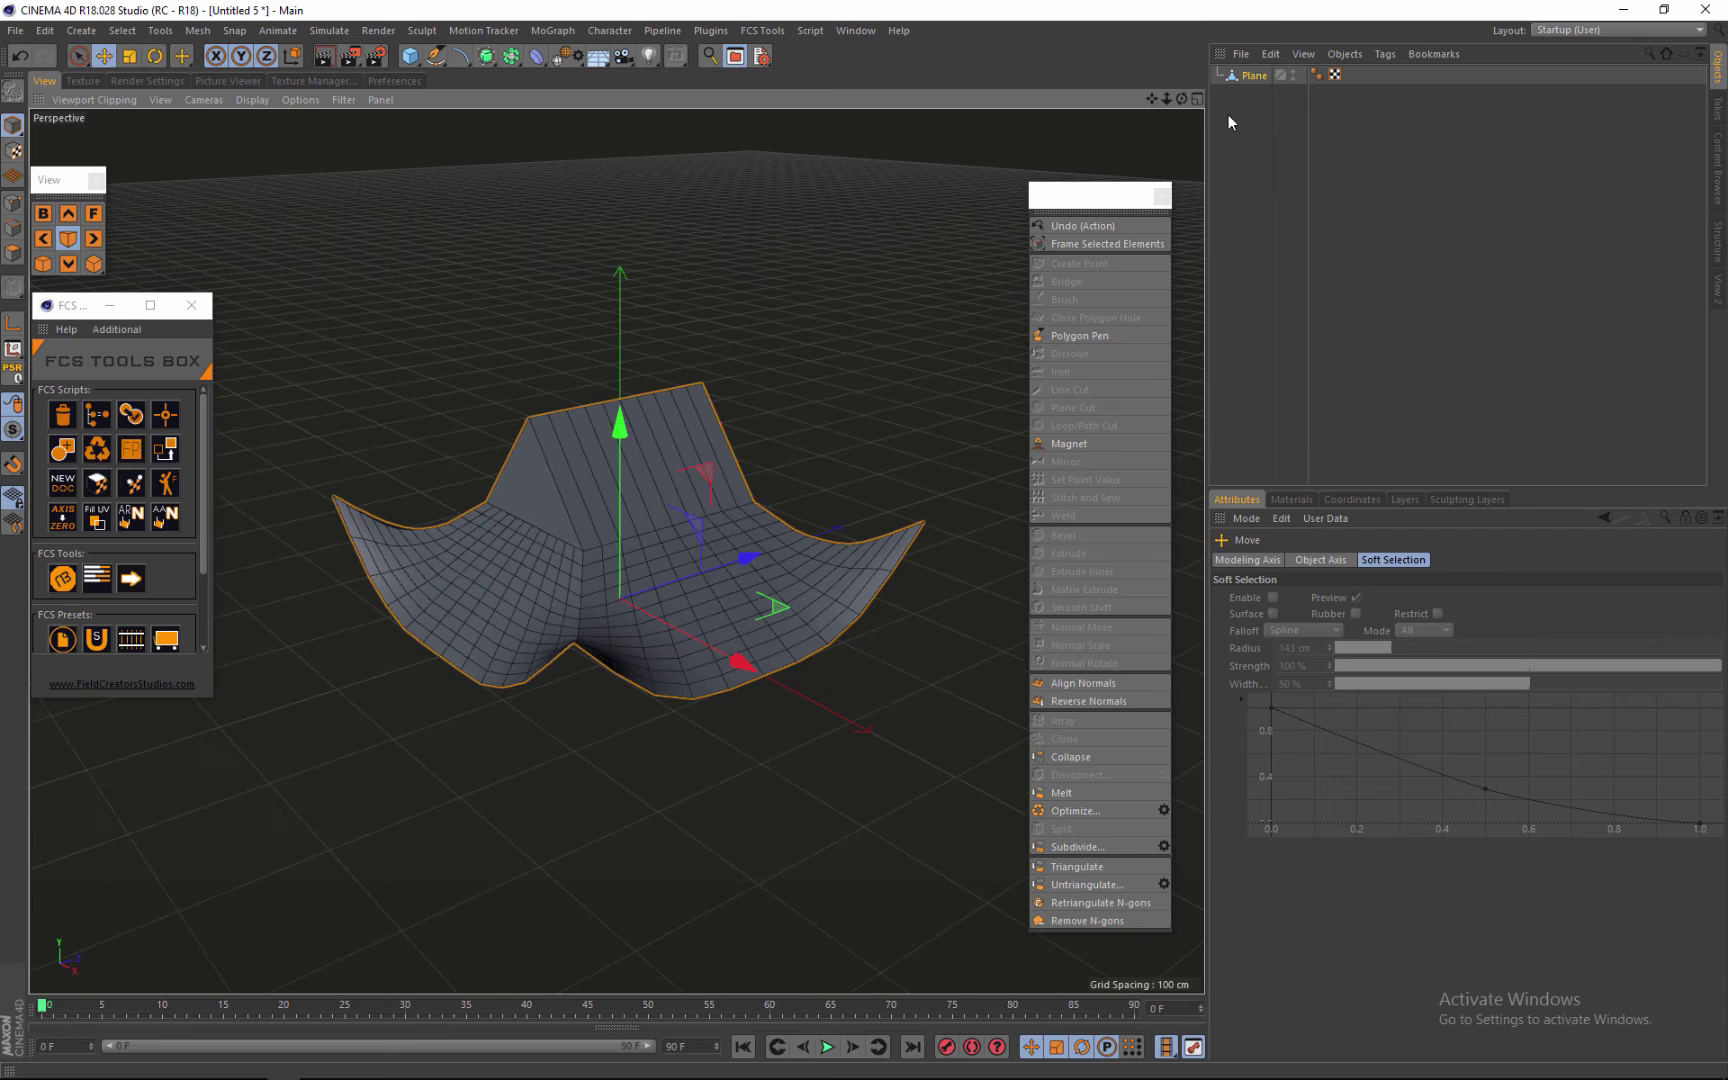
alt+drag(703, 591, 784, 366)
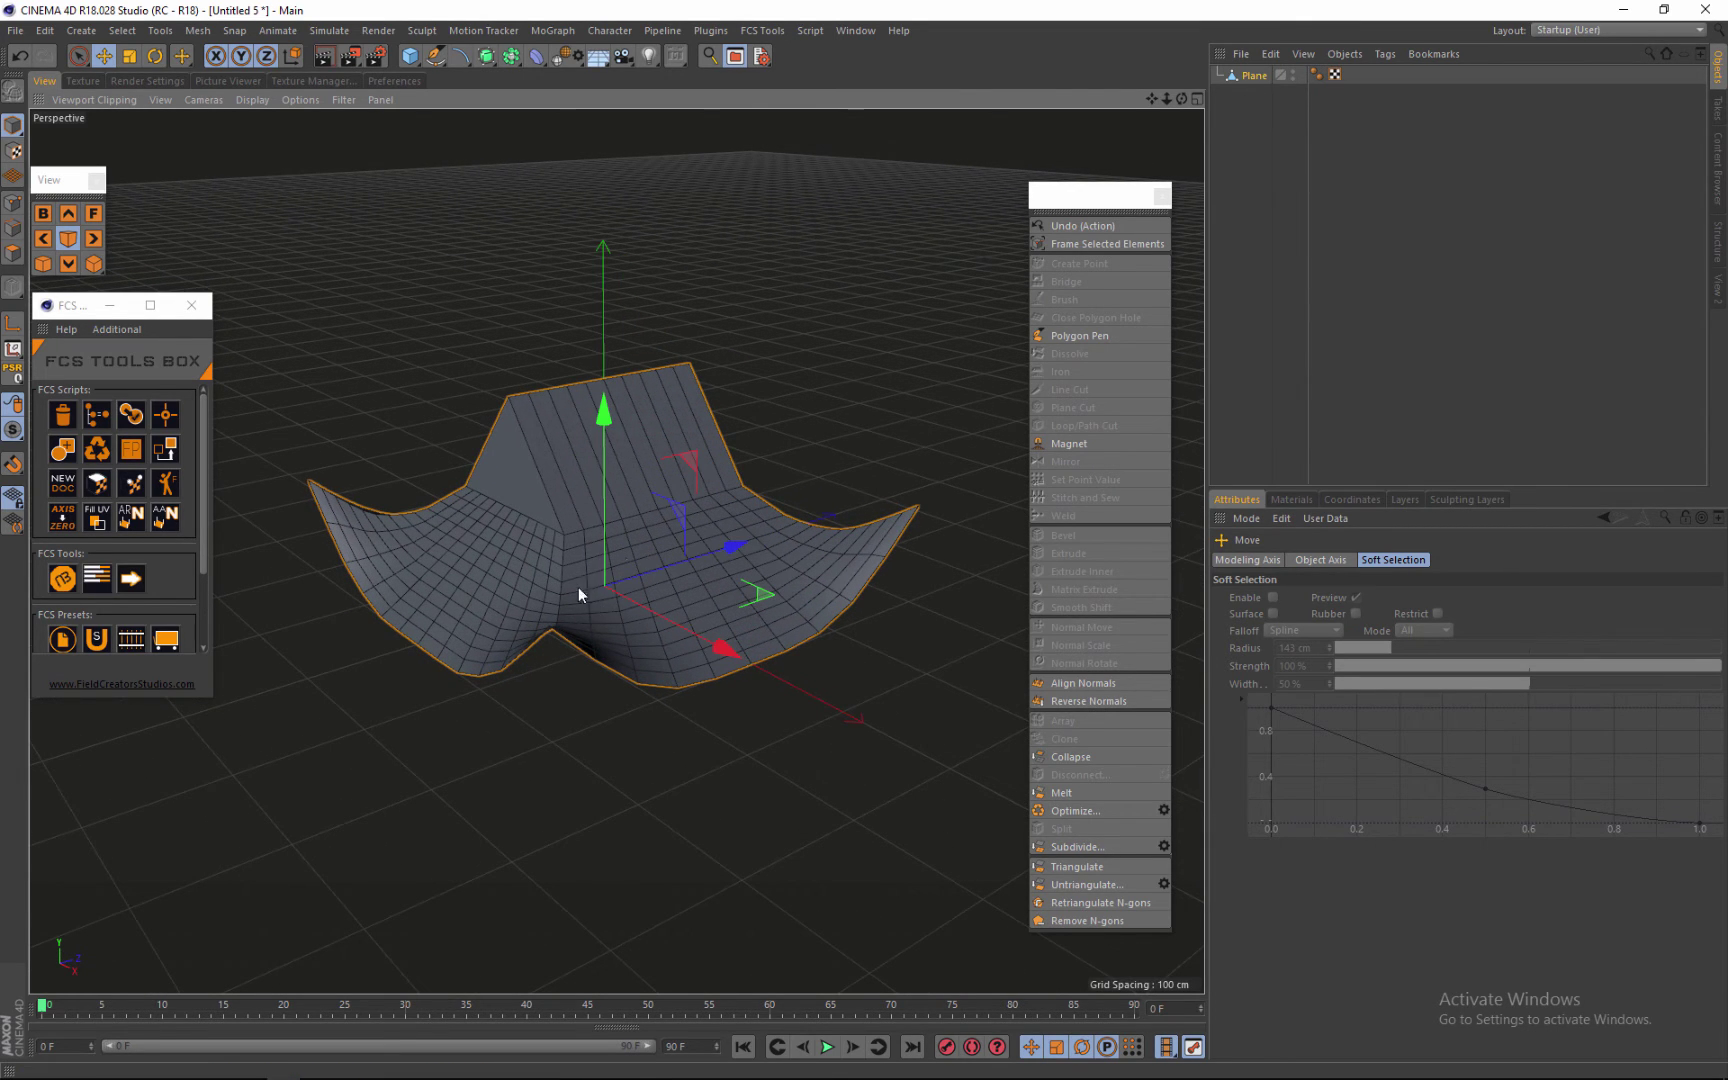
Step: Return to Point mode, re-enable soft selection and undo the raising of the roof corners
click(21, 58)
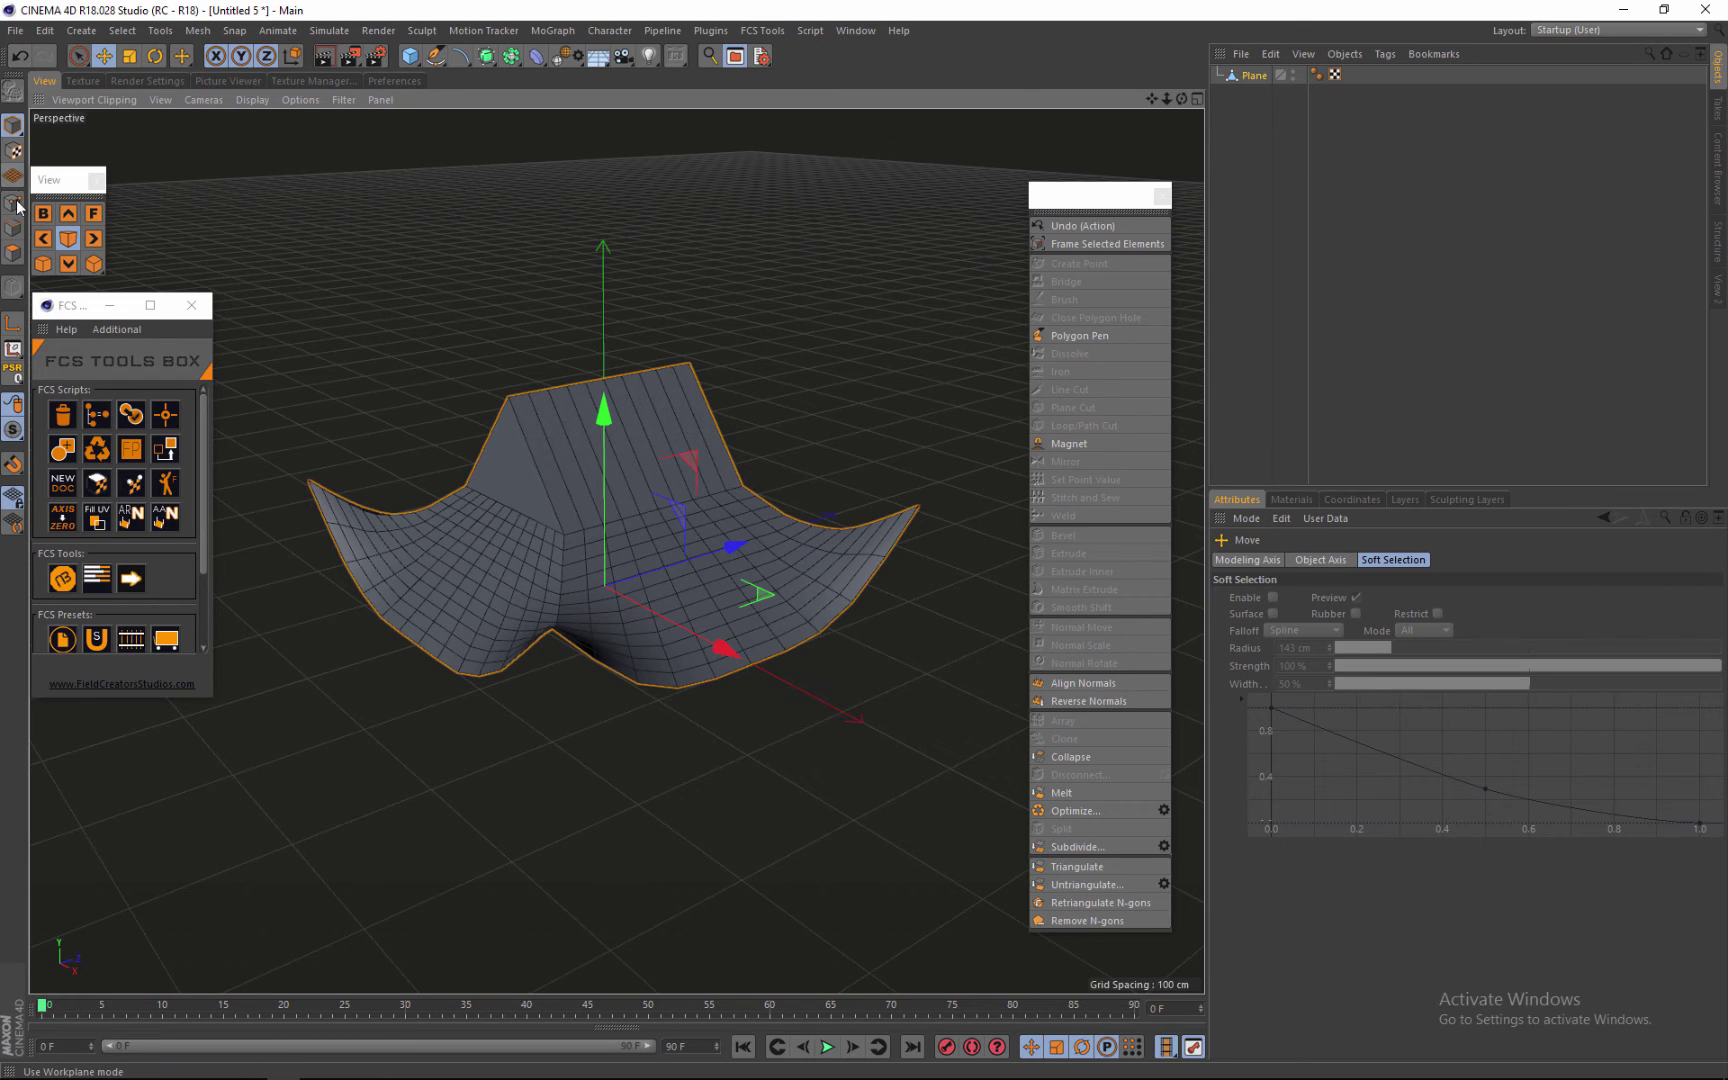
click(1272, 598)
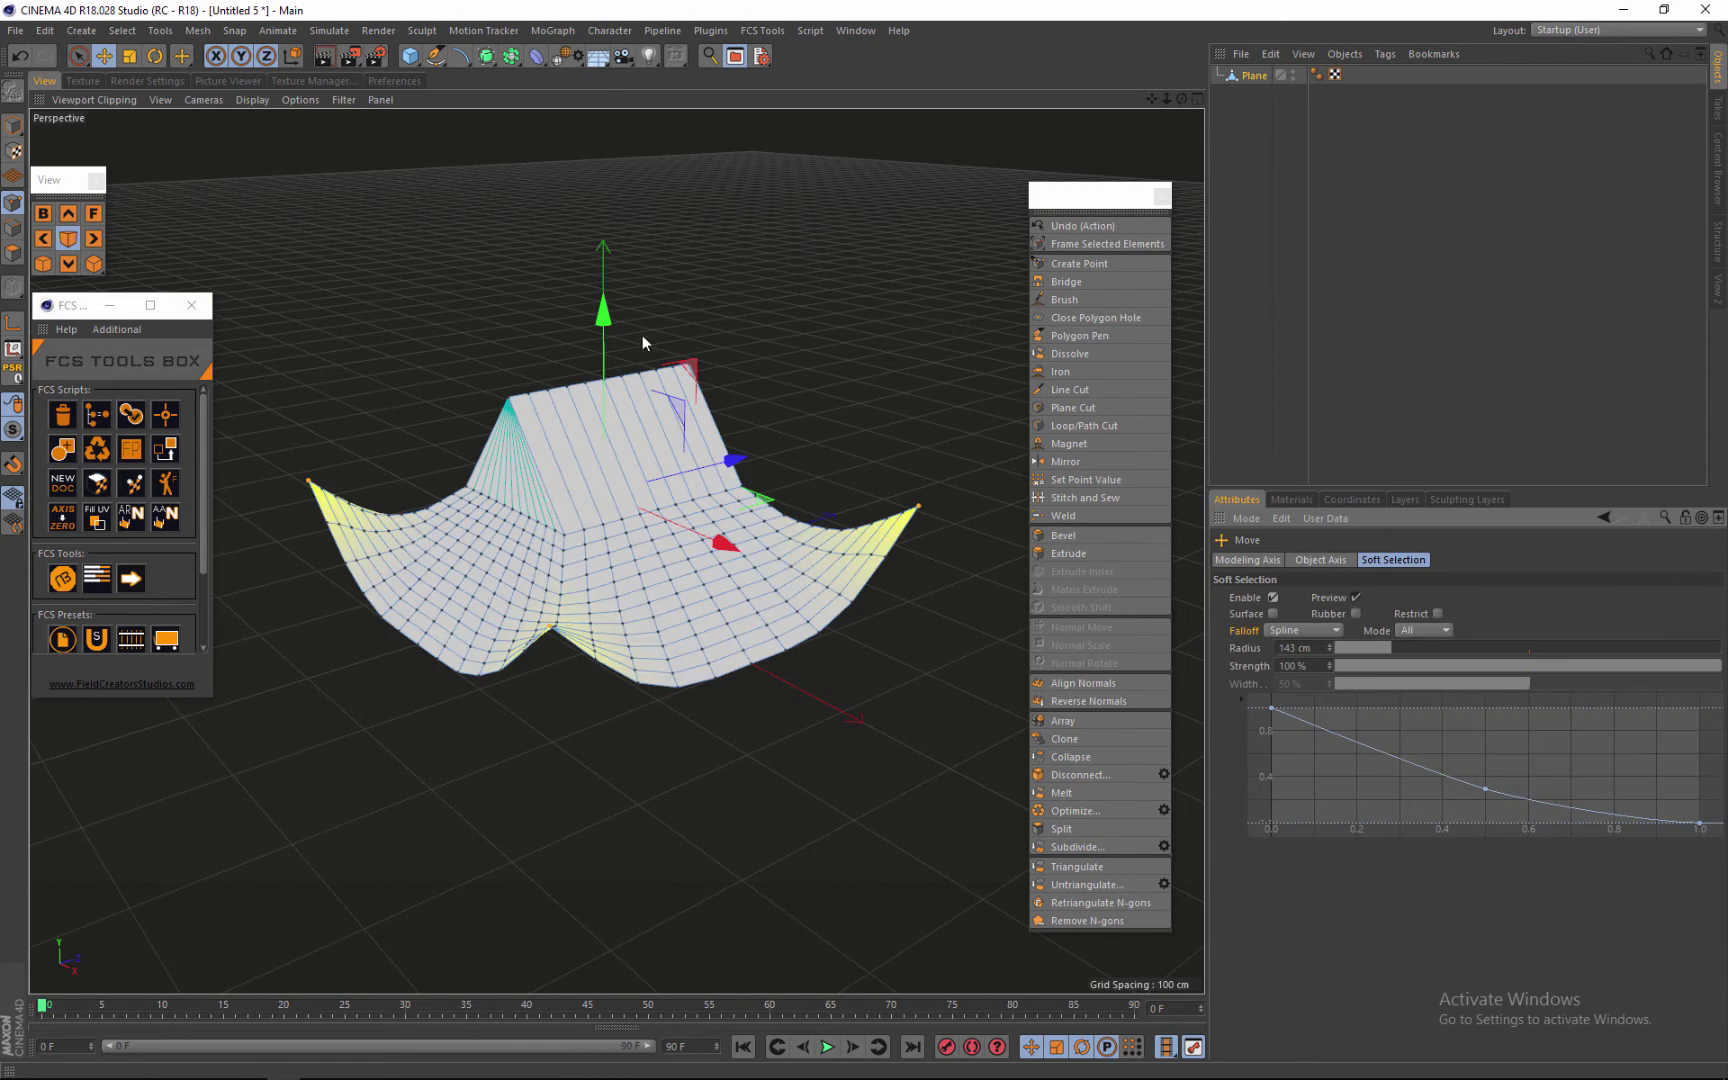
click(22, 55)
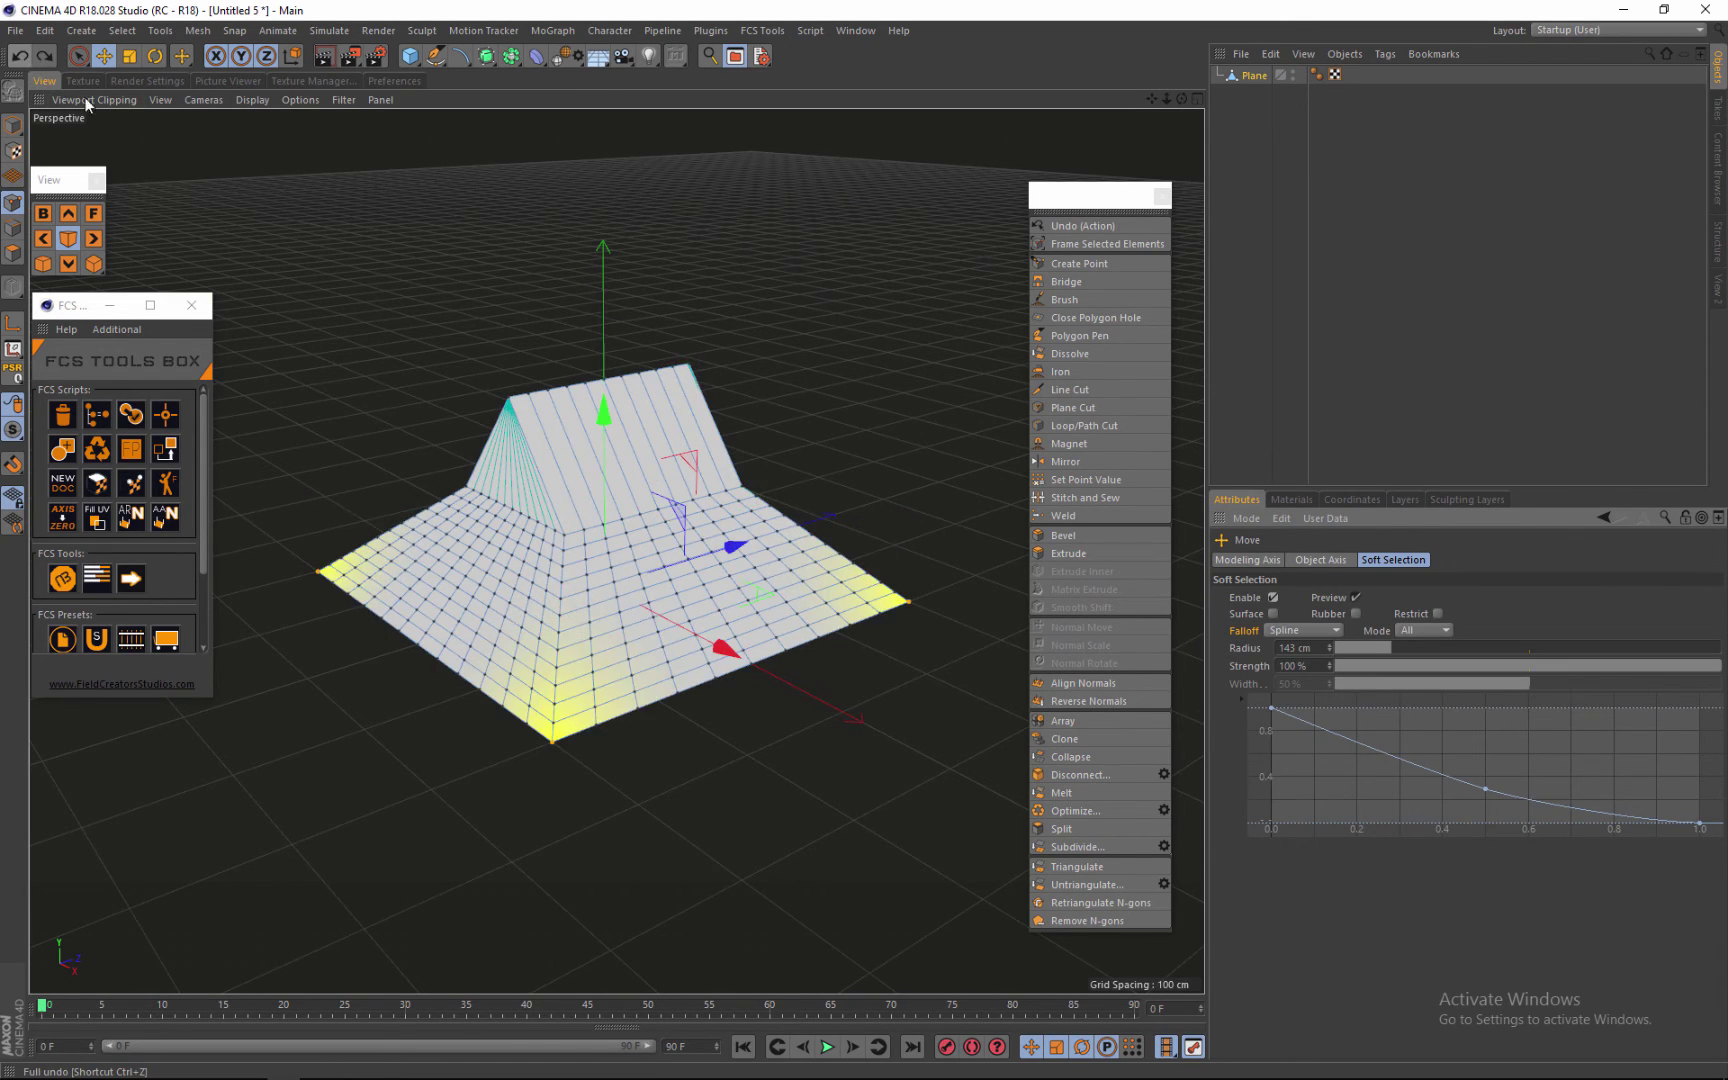
Step: Duplicate the Plane roof object and rename the copy ROOF_BASE_2
ctrl+drag(1256, 76, 1262, 92)
double_click(1256, 93)
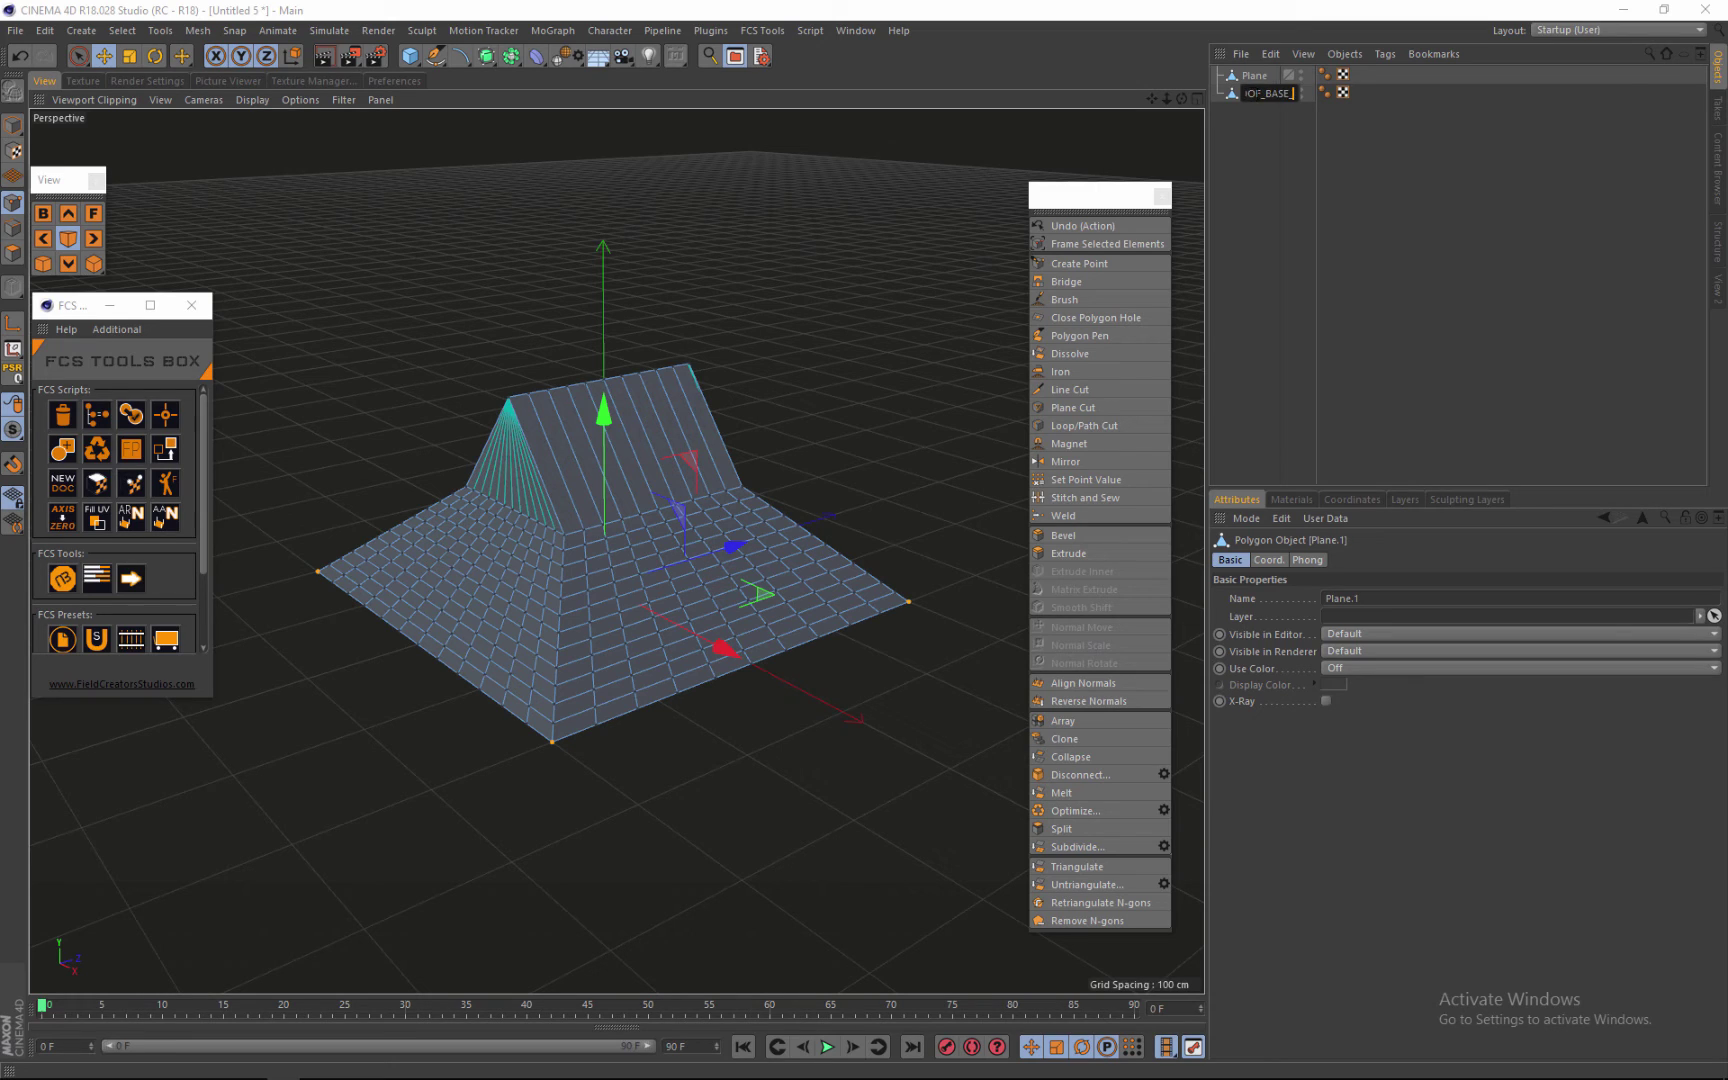
key(Return)
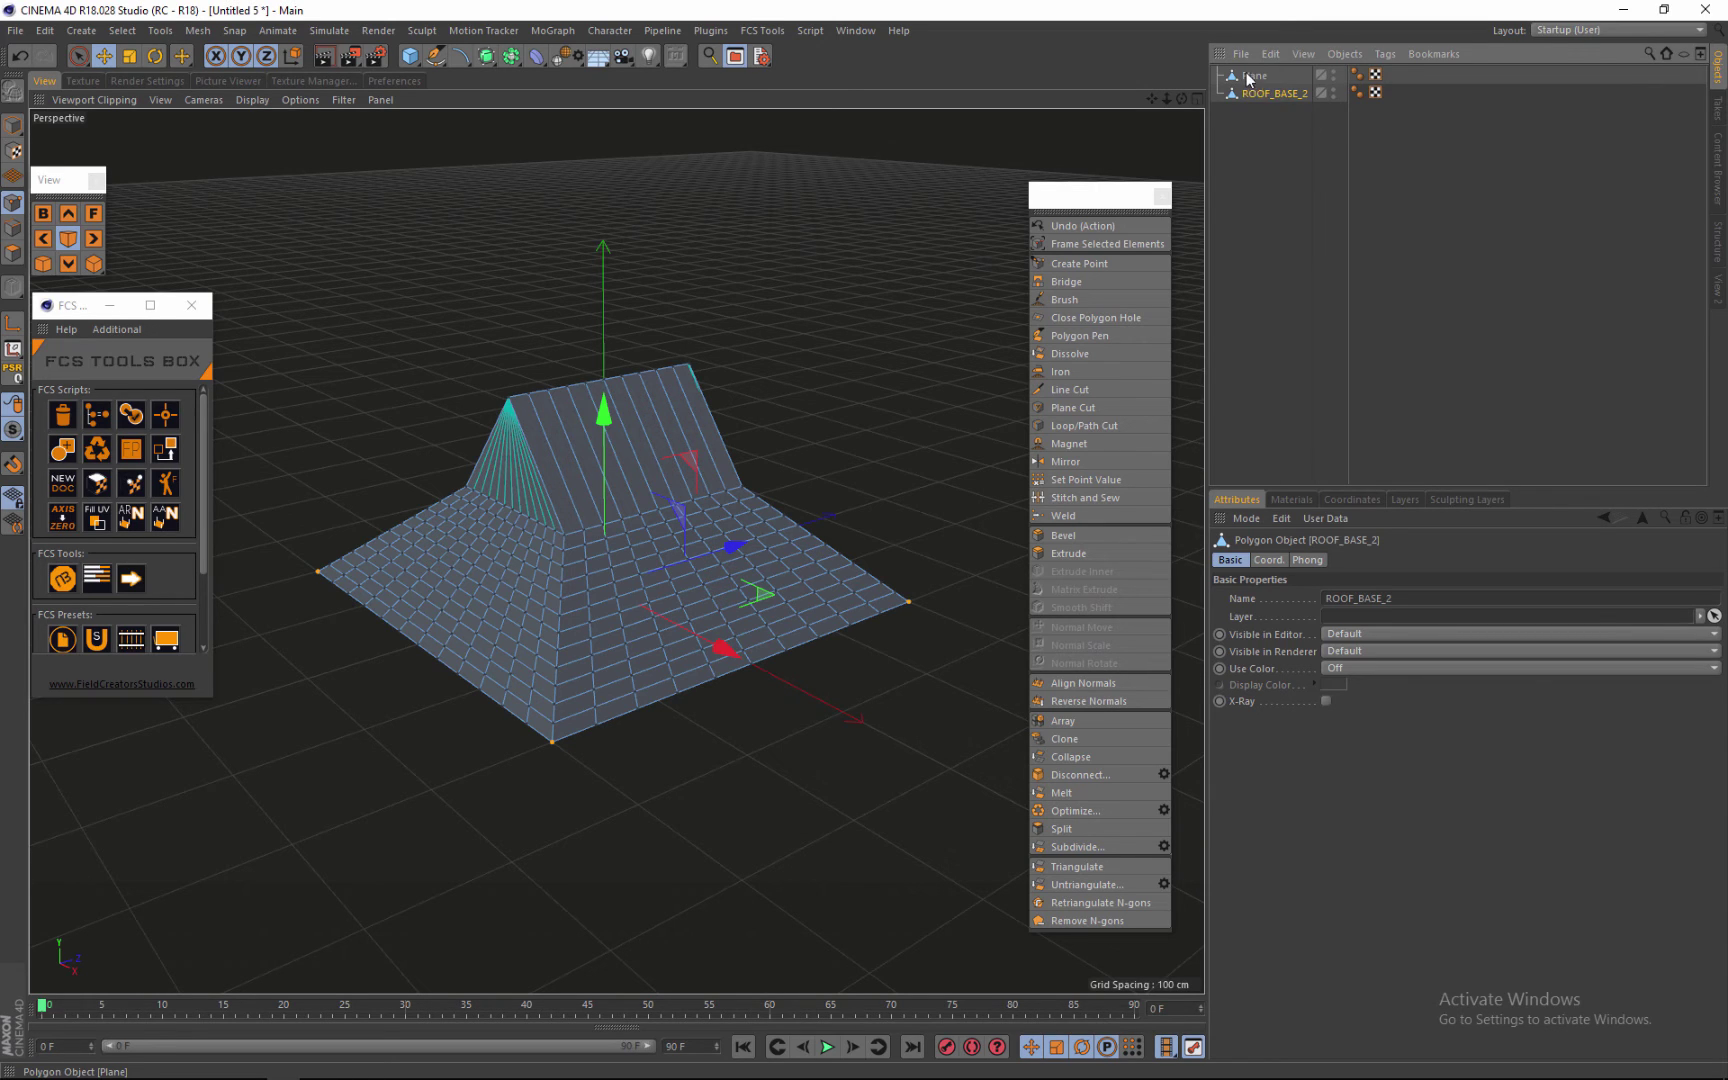
Step: Rename the original Plane object ROOF_BASE_1 by reusing the copy's name and changing its number
double_click(1266, 91)
key(ctrl+c)
right_click(1266, 90)
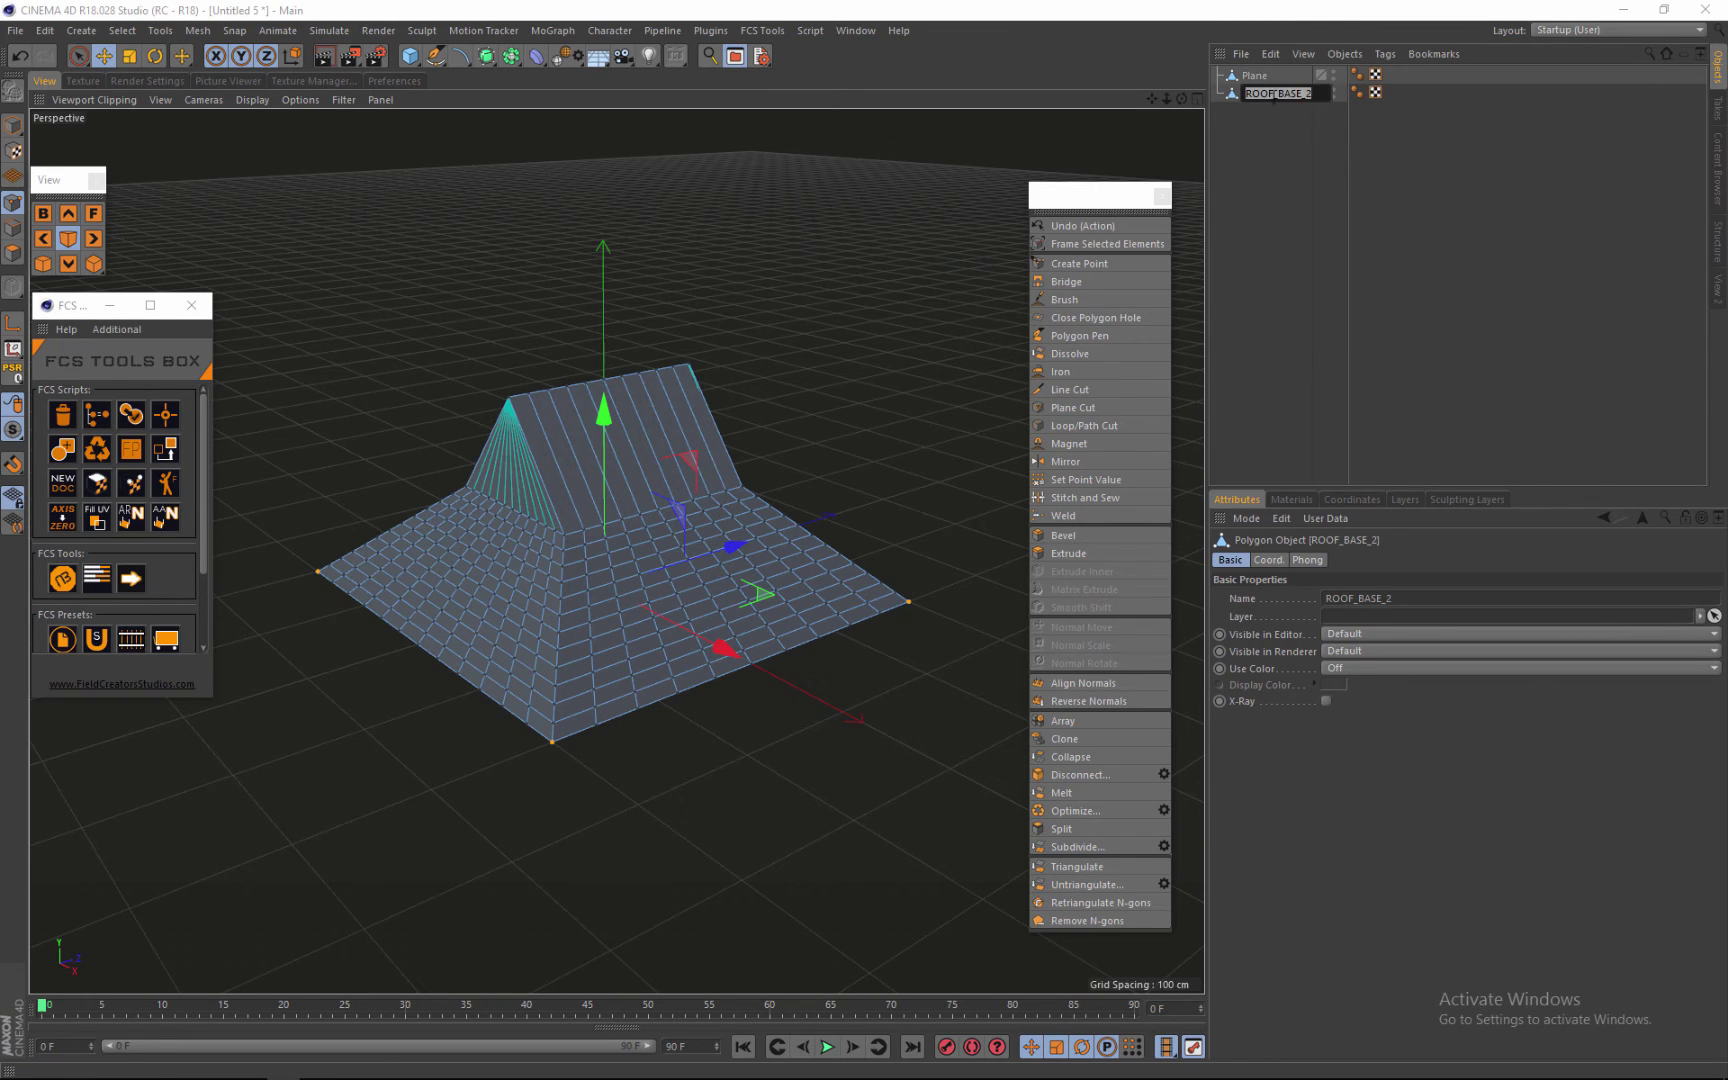
double_click(1262, 75)
right_click(1265, 76)
click(1281, 119)
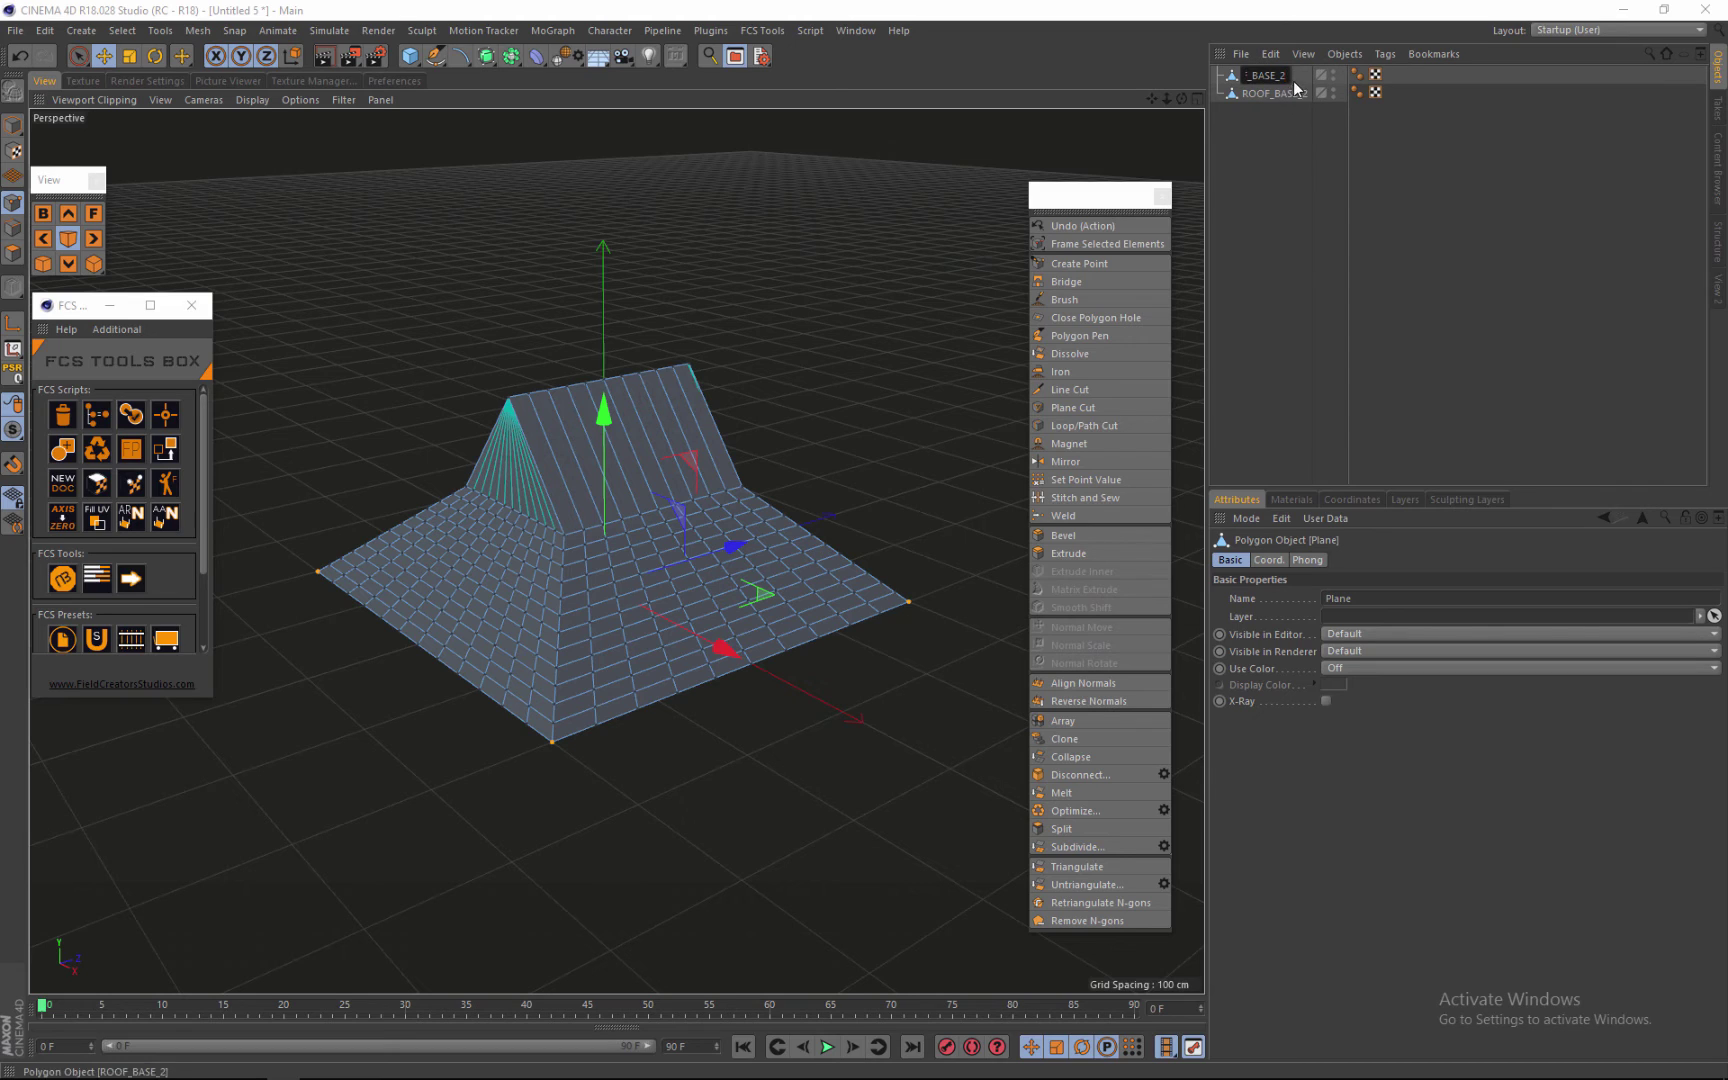
key(BackSpace)
text(1)
key(Return)
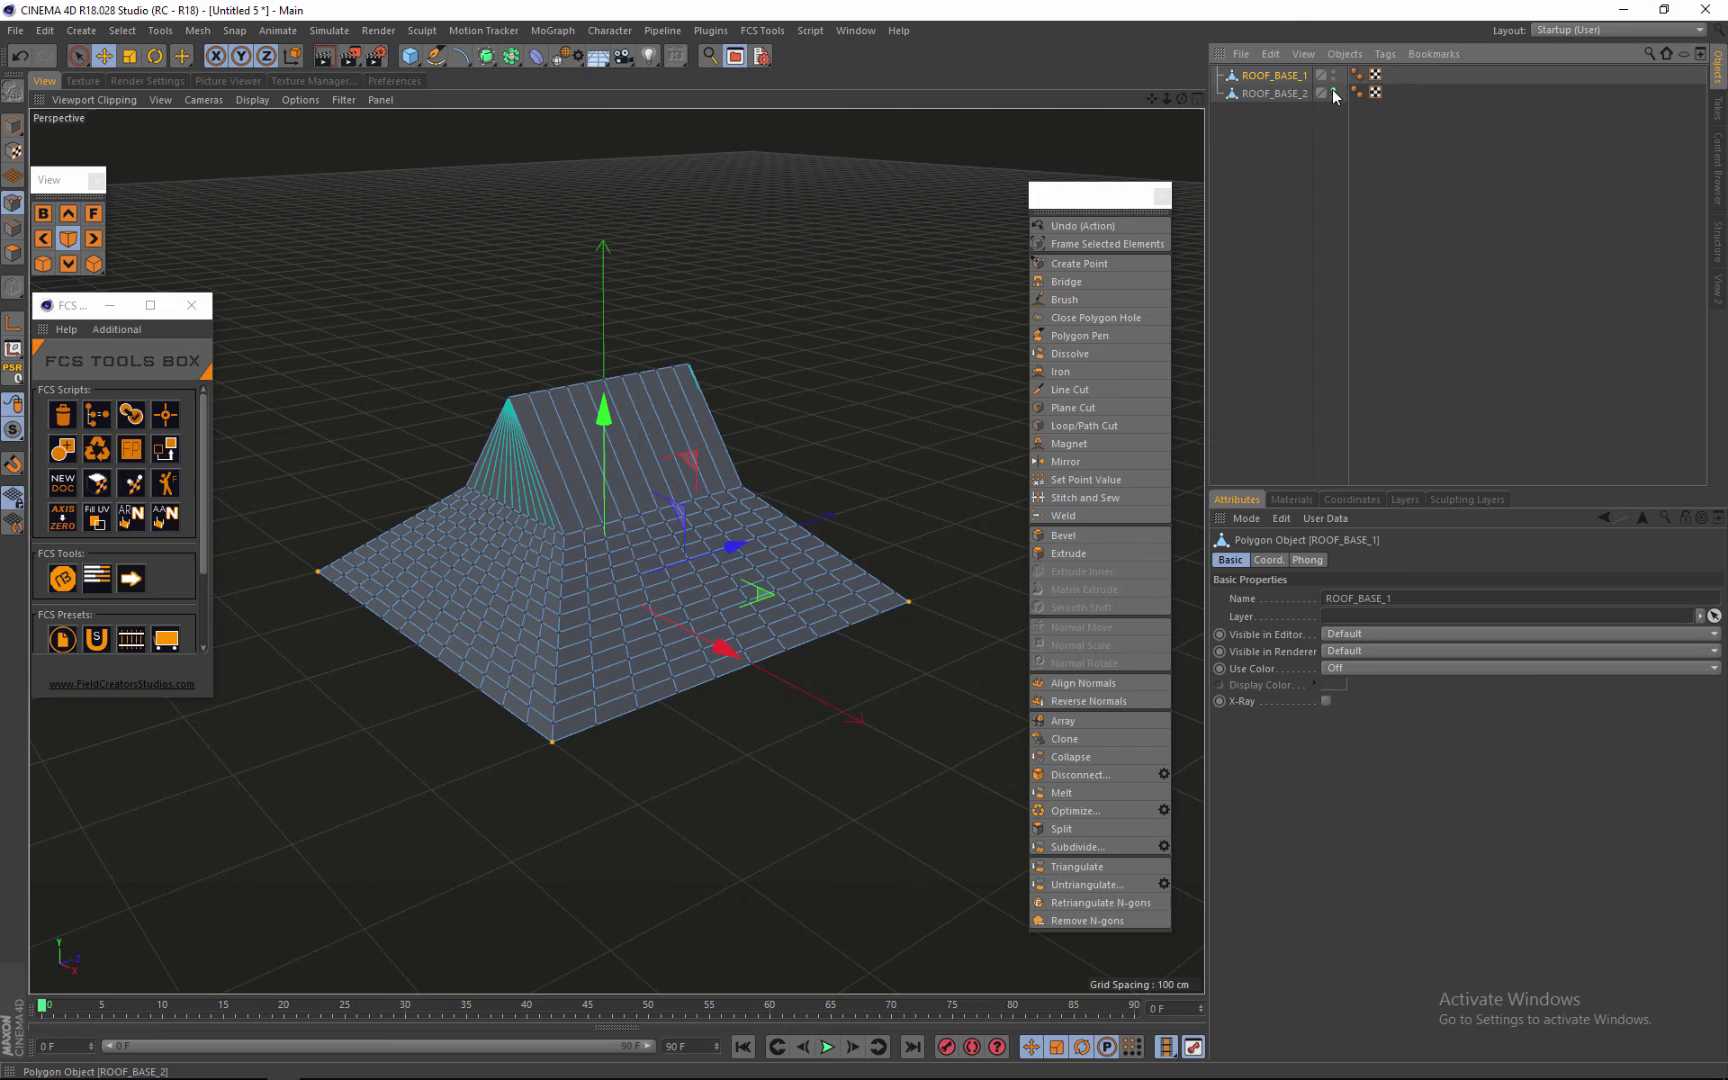
Step: Hide ROOF_BASE_2 and raise the soft-selected corner points of ROOF_BASE_1 vertically to curl its lower slopes upward
click(1333, 91)
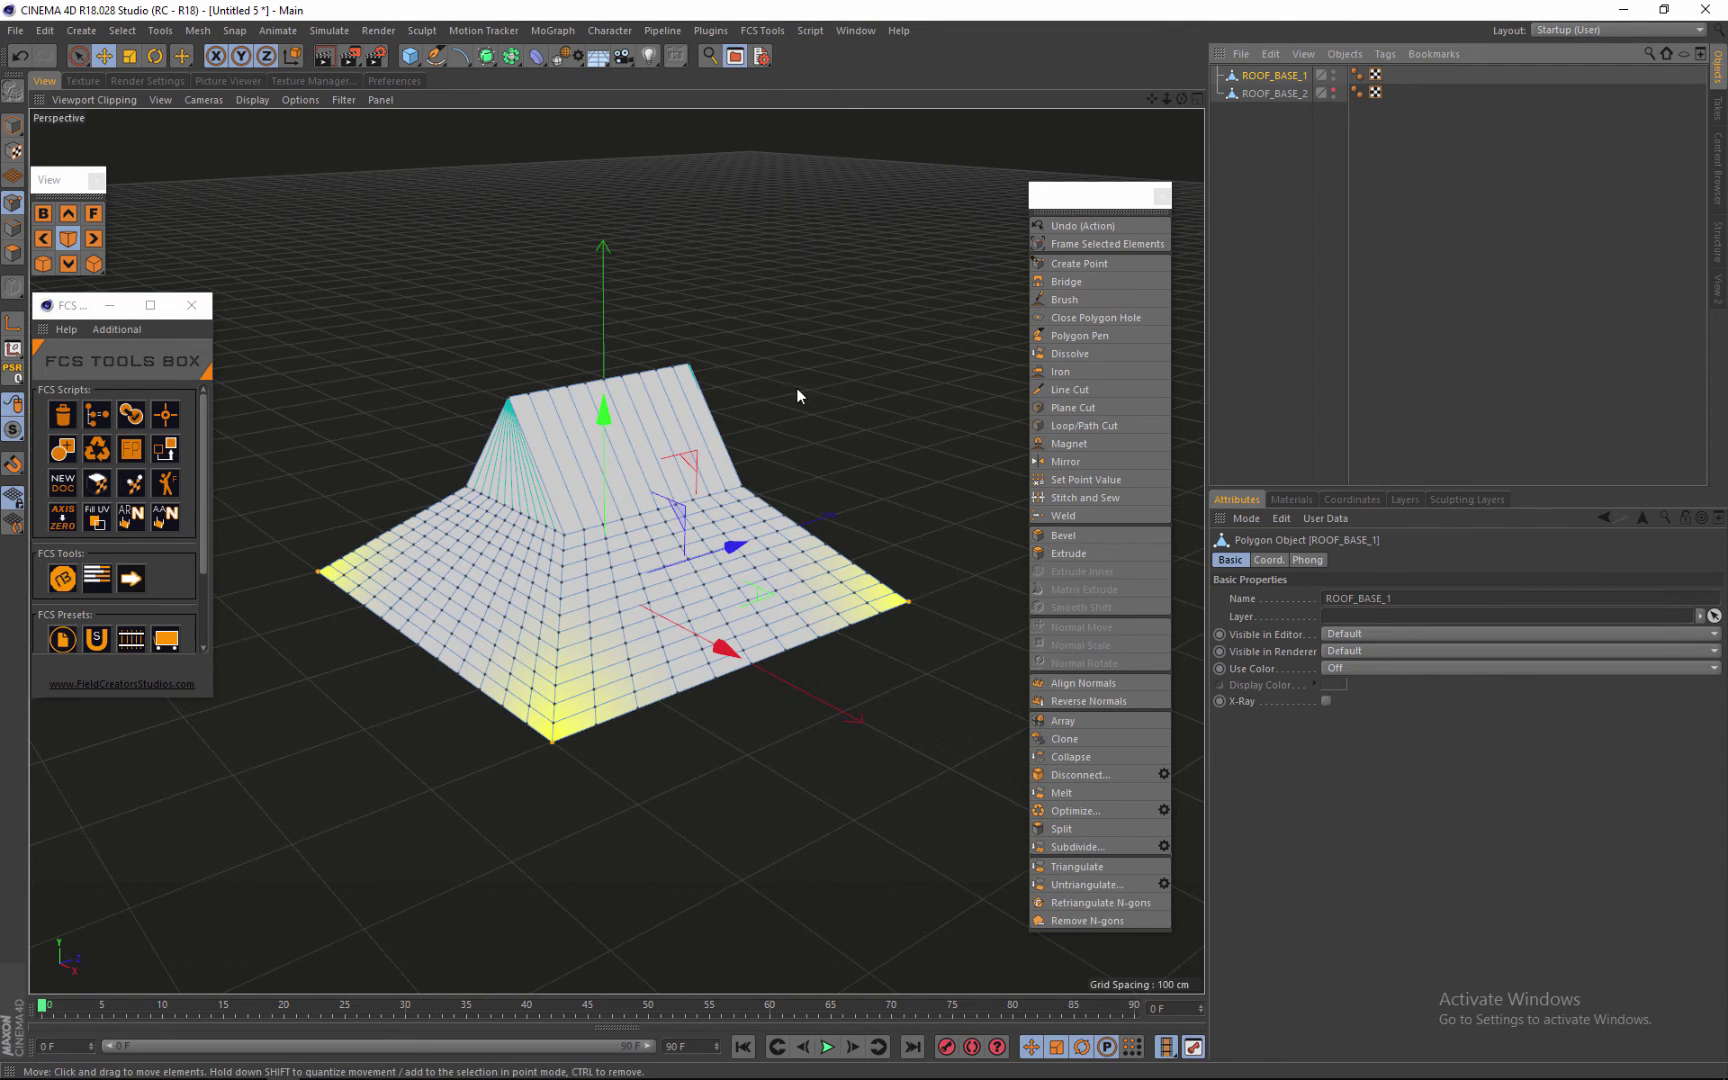
scroll(741, 432, up, 2)
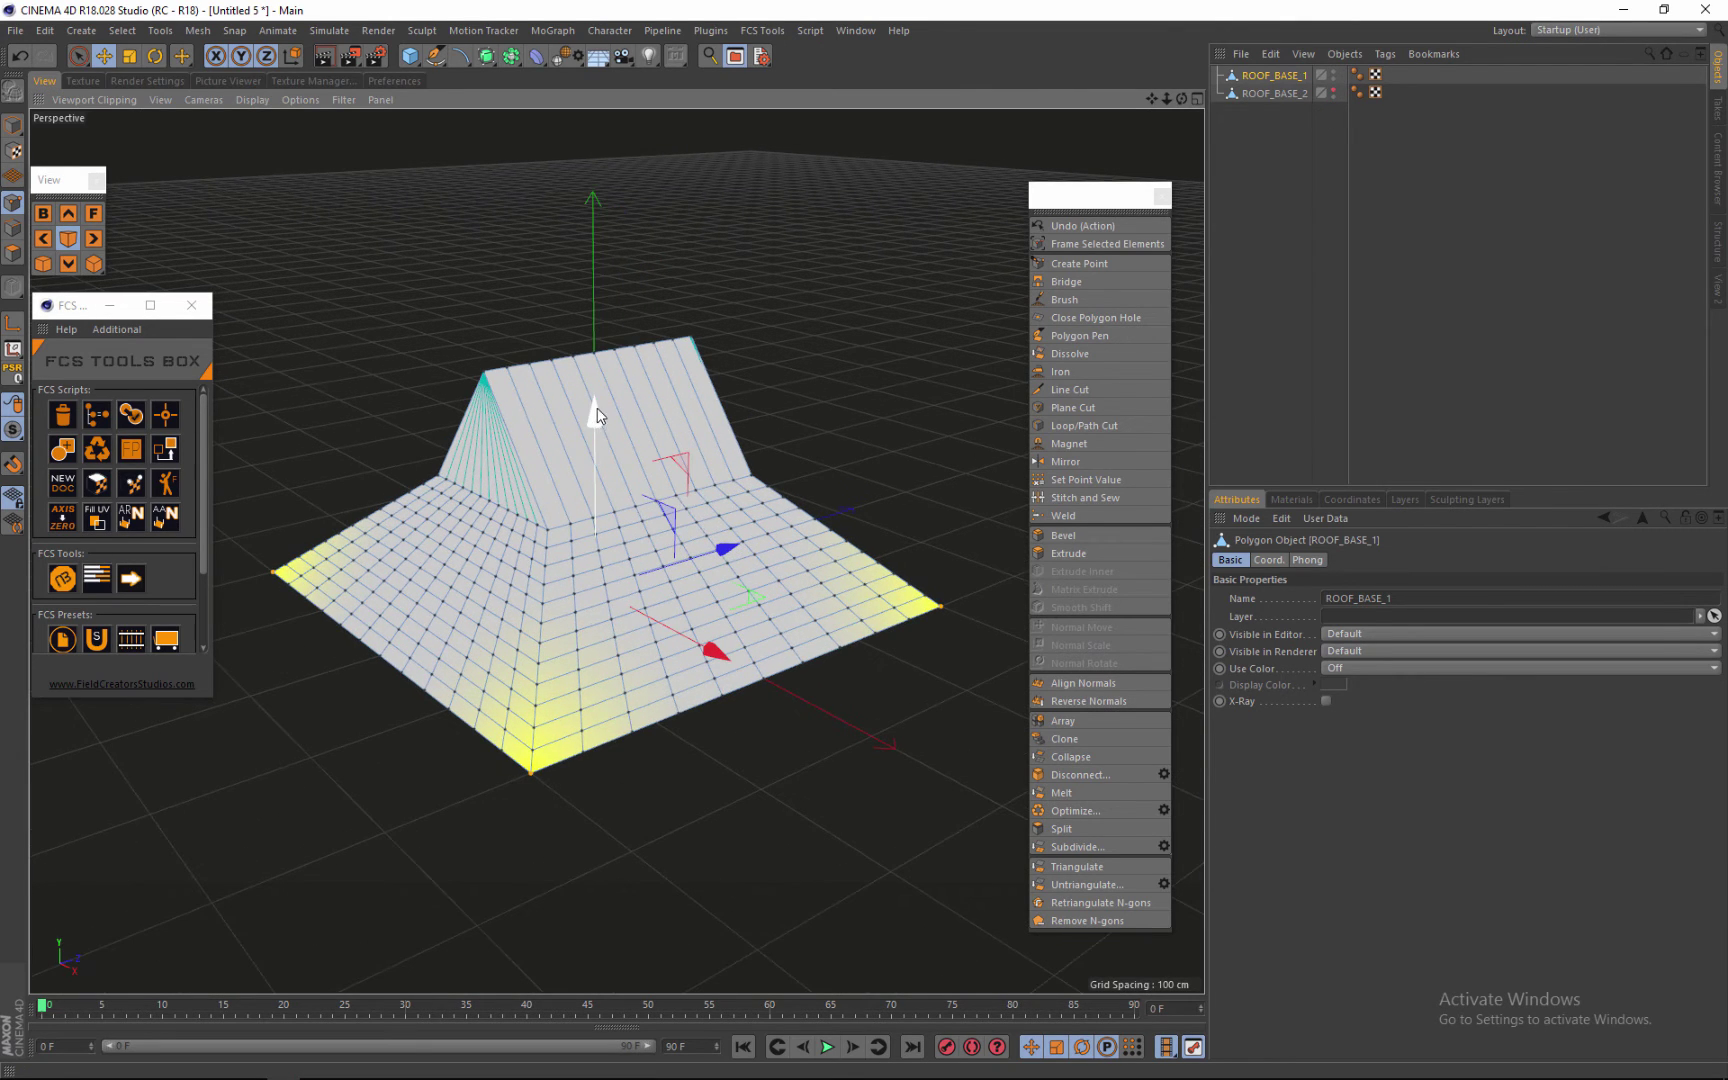
drag(597, 416, 593, 295)
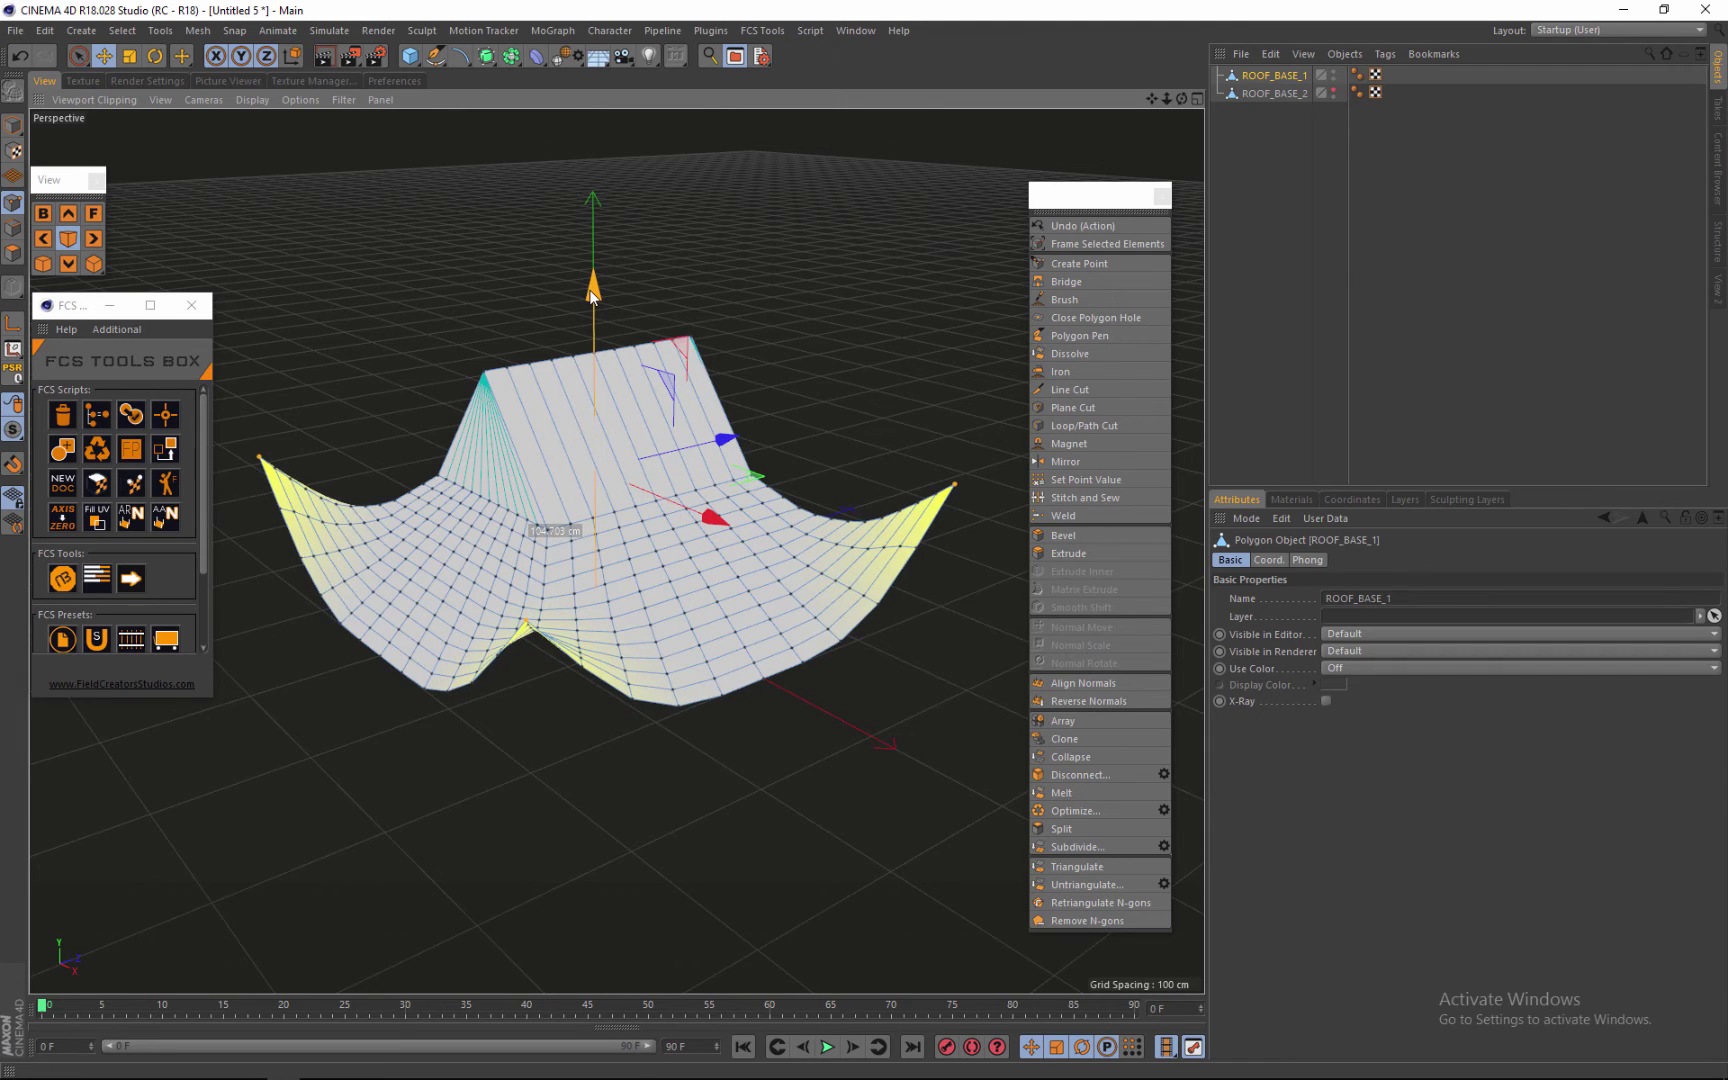
Step: Examine the curled corners of ROOF_BASE_1 from several angles, including its shaded surface in Model mode
alt+right_drag(831, 434, 890, 252)
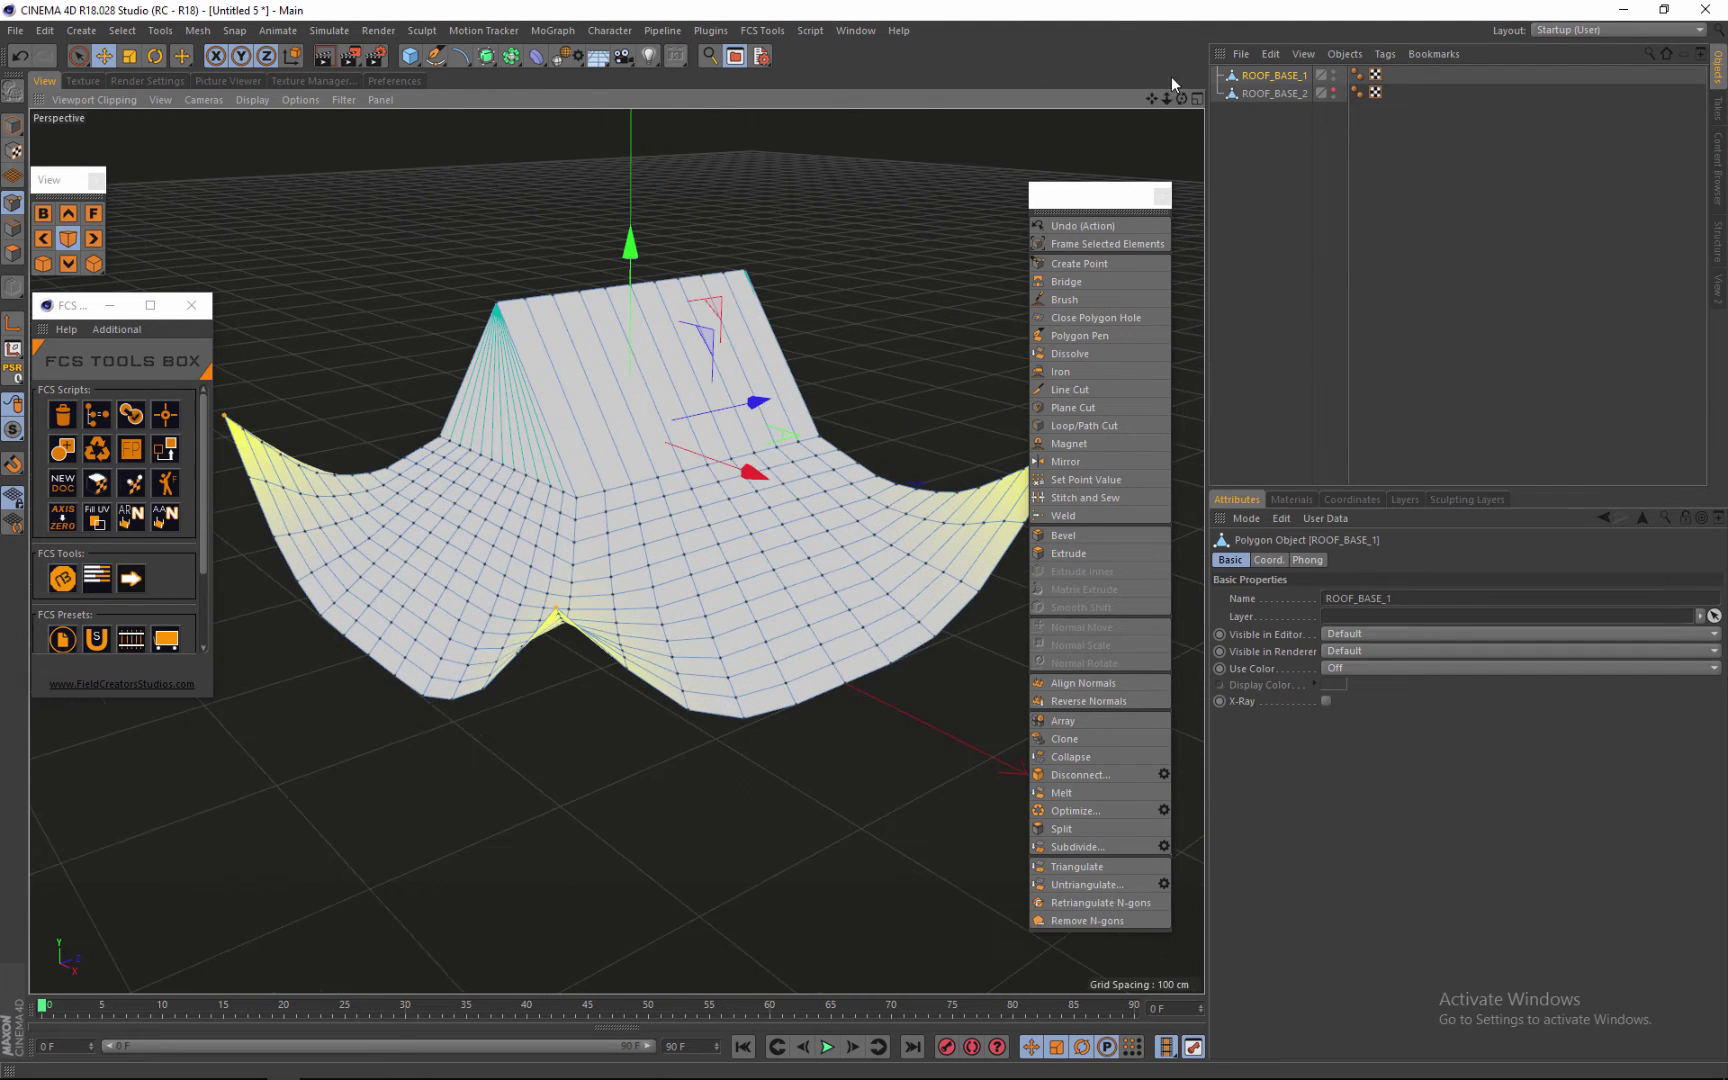
alt+drag(865, 539, 650, 291)
alt+right_drag(582, 505, 580, 576)
mouse_move(586, 686)
alt+right_down()
mouse_move(603, 595)
mouse_move(575, 665)
alt+right_up()
alt+right_drag(587, 597, 749, 389)
alt+drag(830, 430, 845, 505)
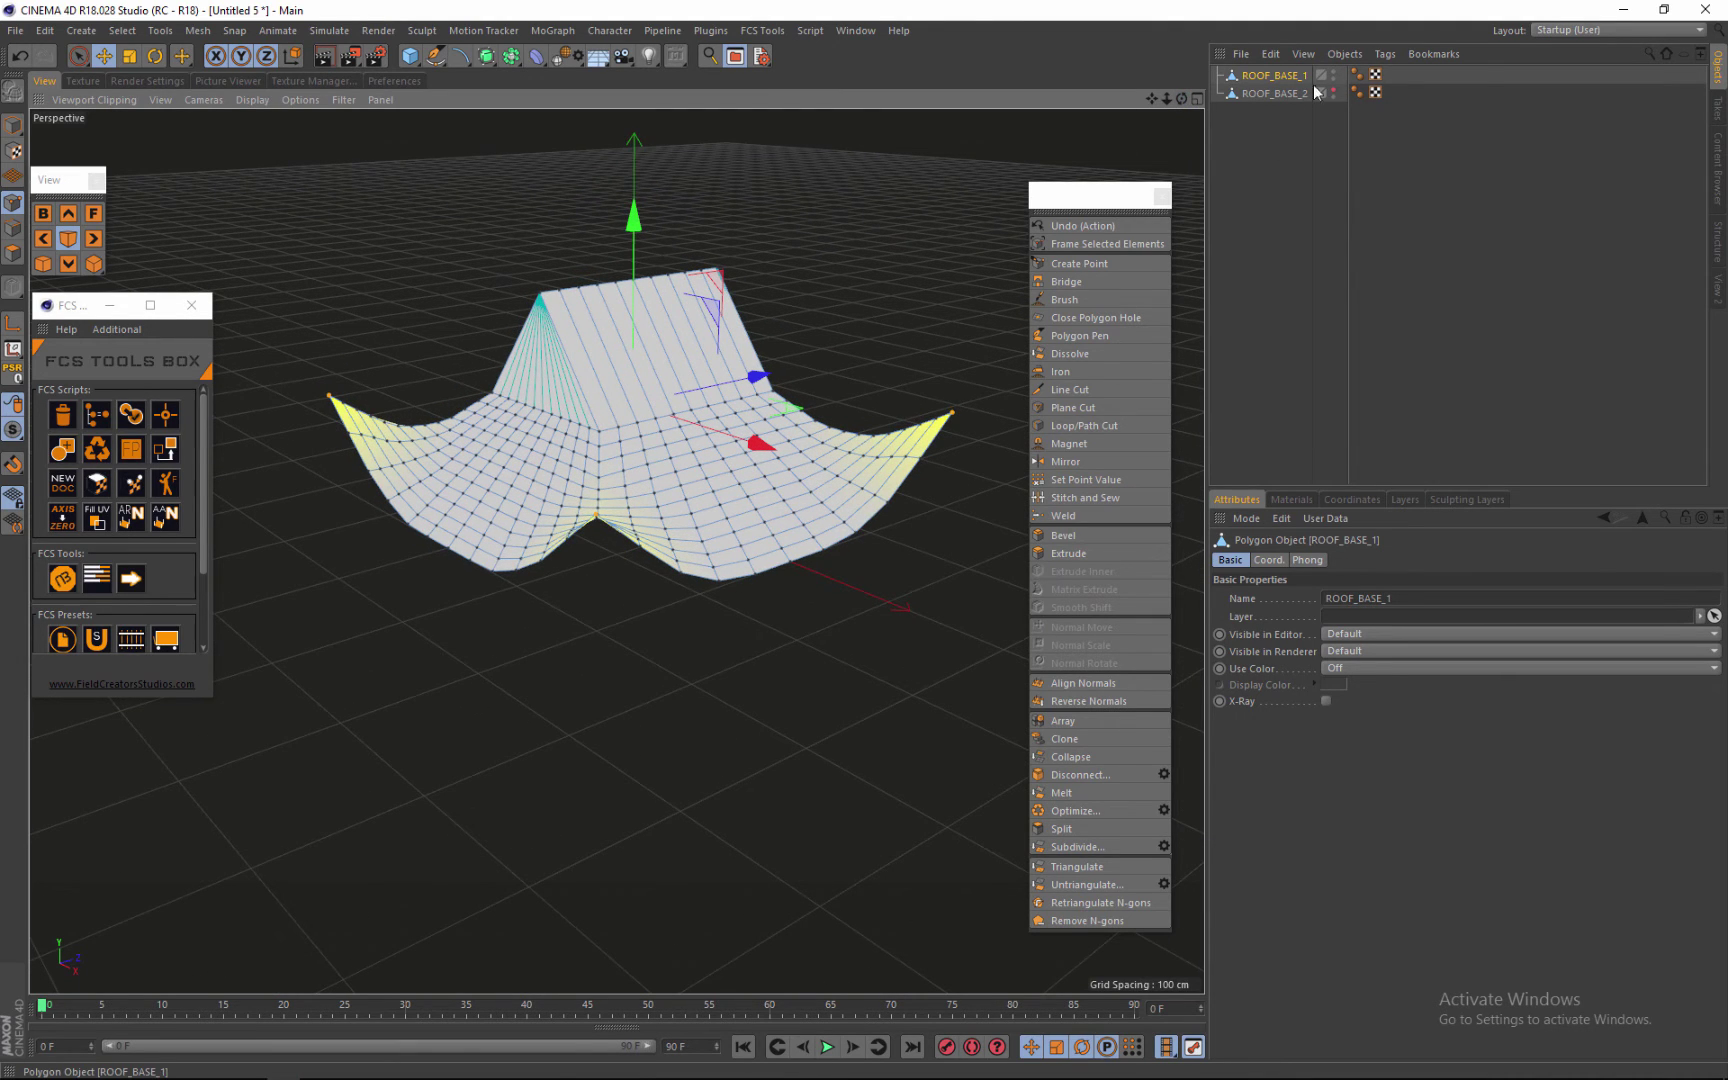
click(13, 130)
mouse_move(800, 571)
alt+right_down()
mouse_move(720, 541)
mouse_move(1077, 189)
alt+right_up()
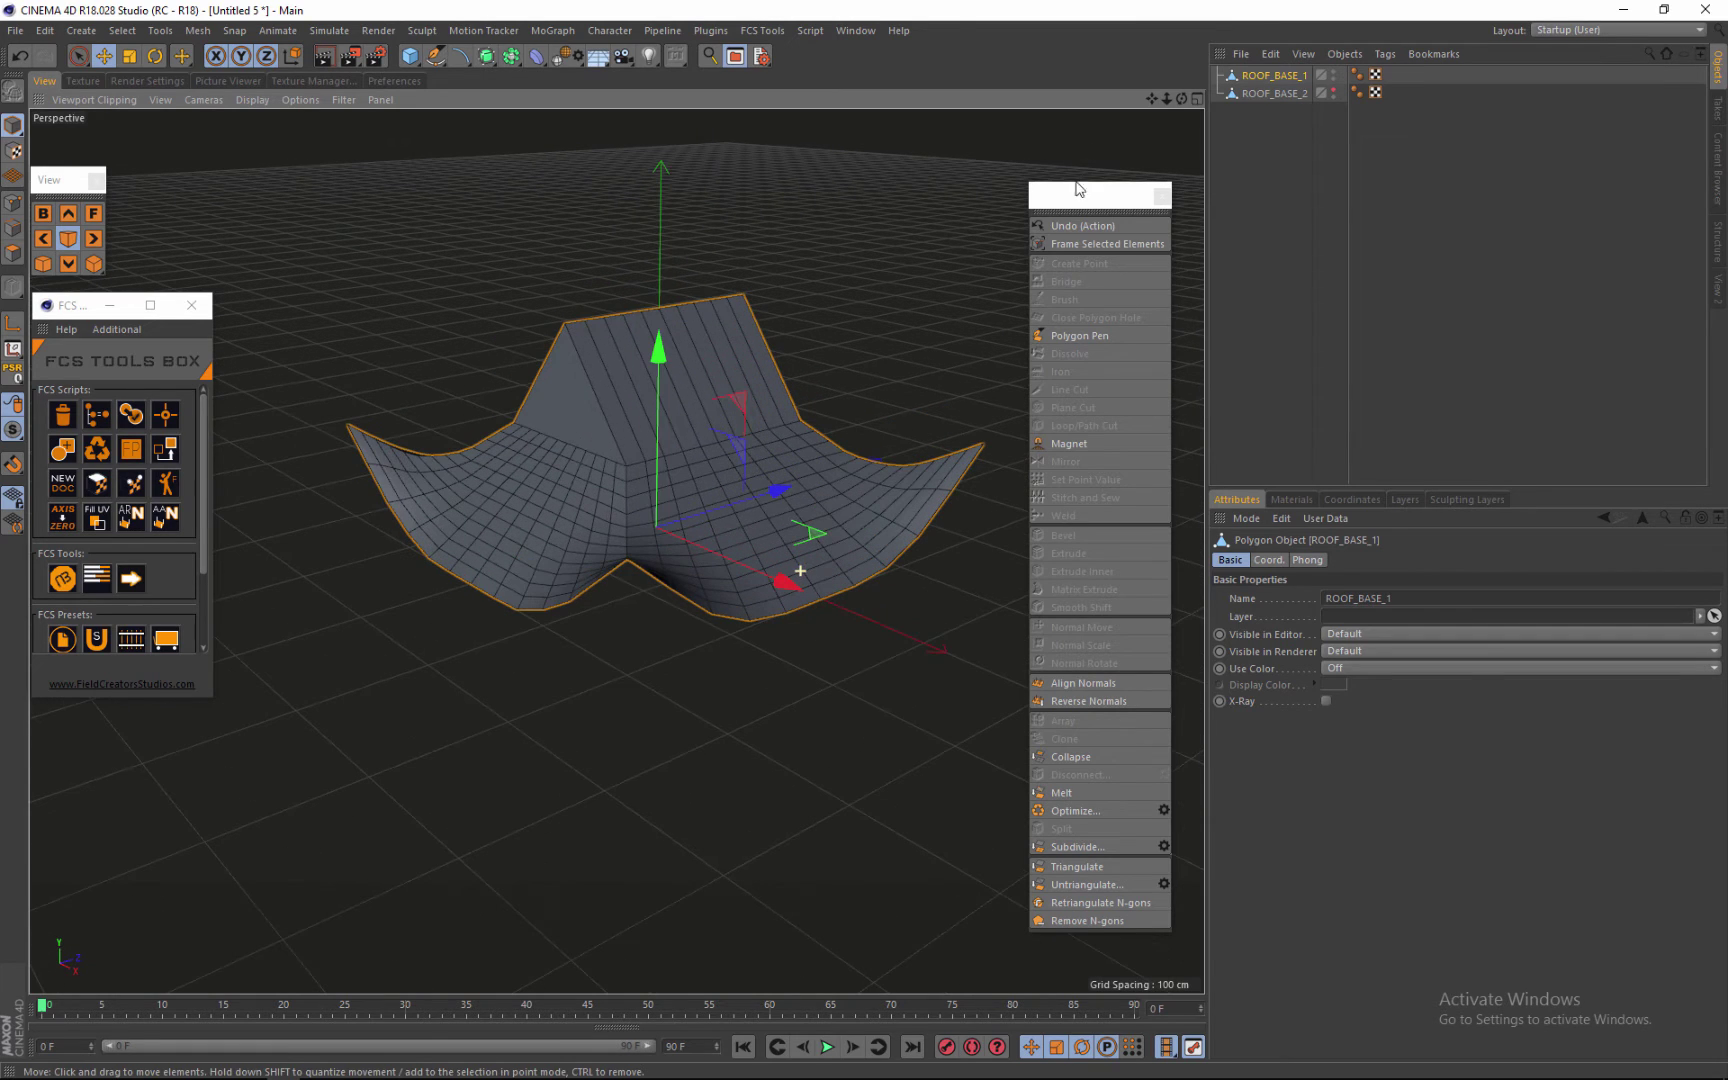
alt+drag(866, 542, 800, 320)
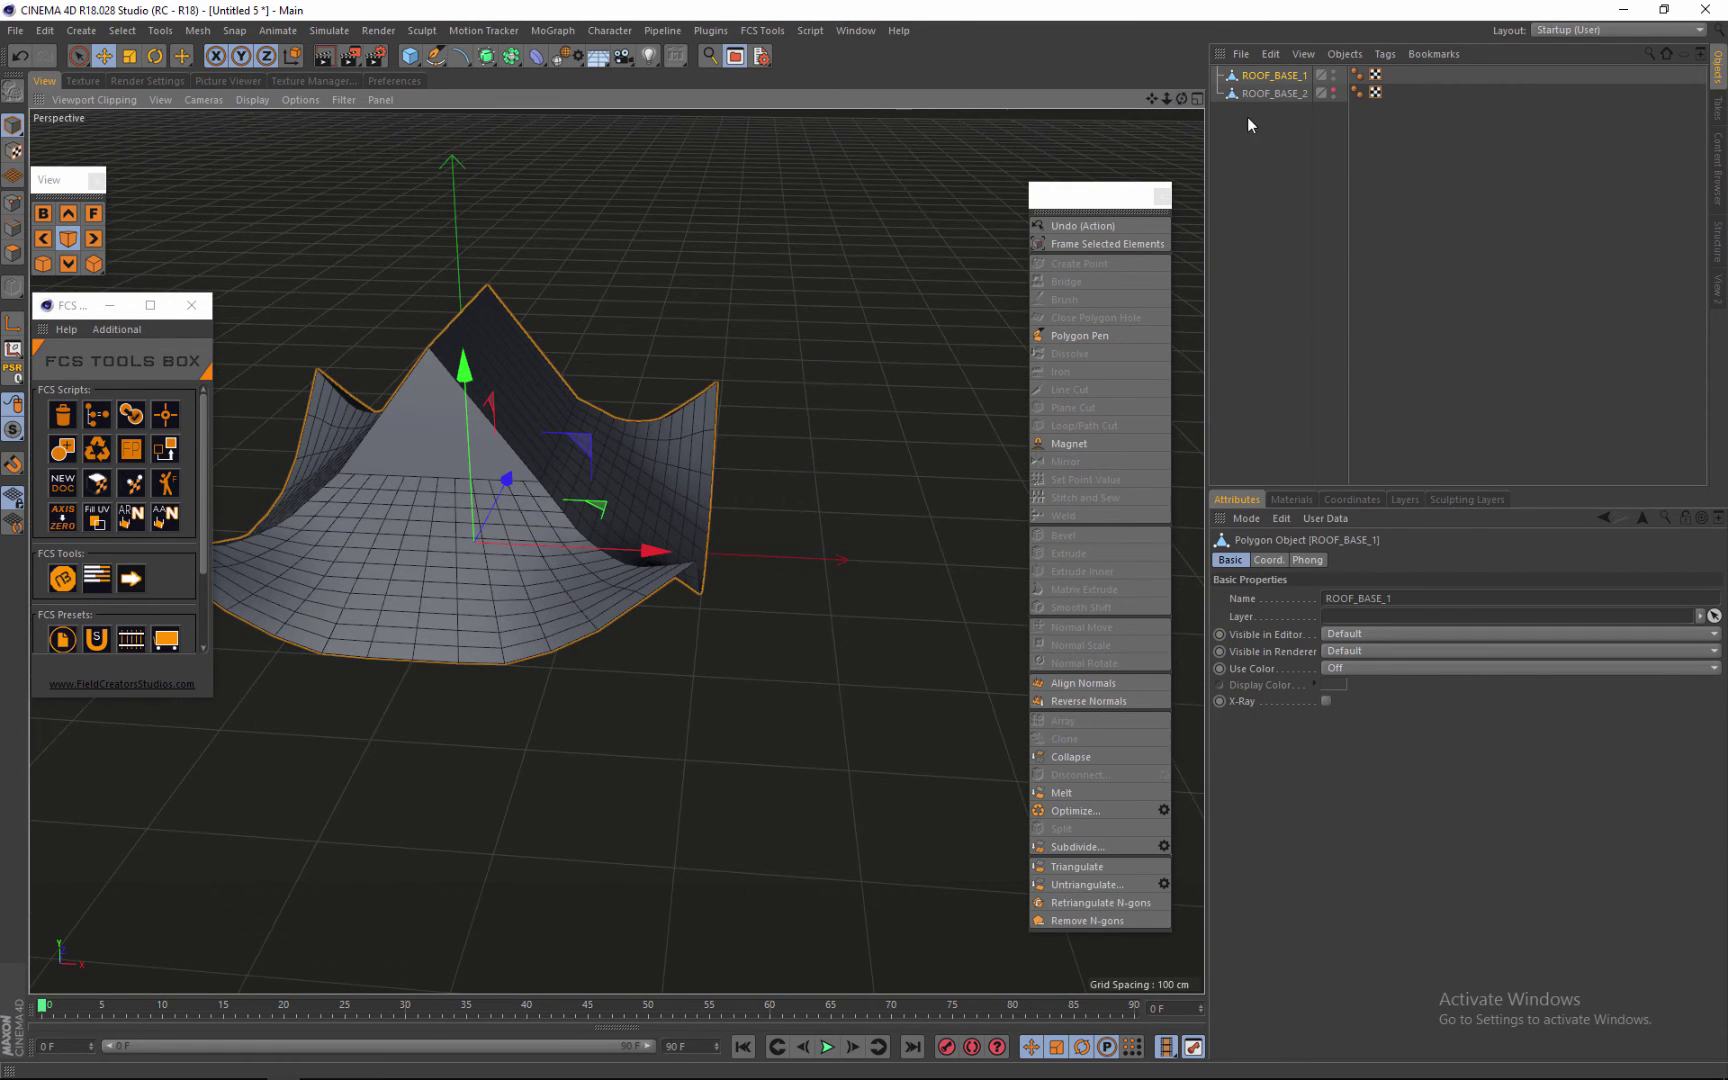
Step: Hide ROOF_BASE_1 and make the flat-sloped ROOF_BASE_2 visible in the editor
click(1333, 71)
click(1333, 71)
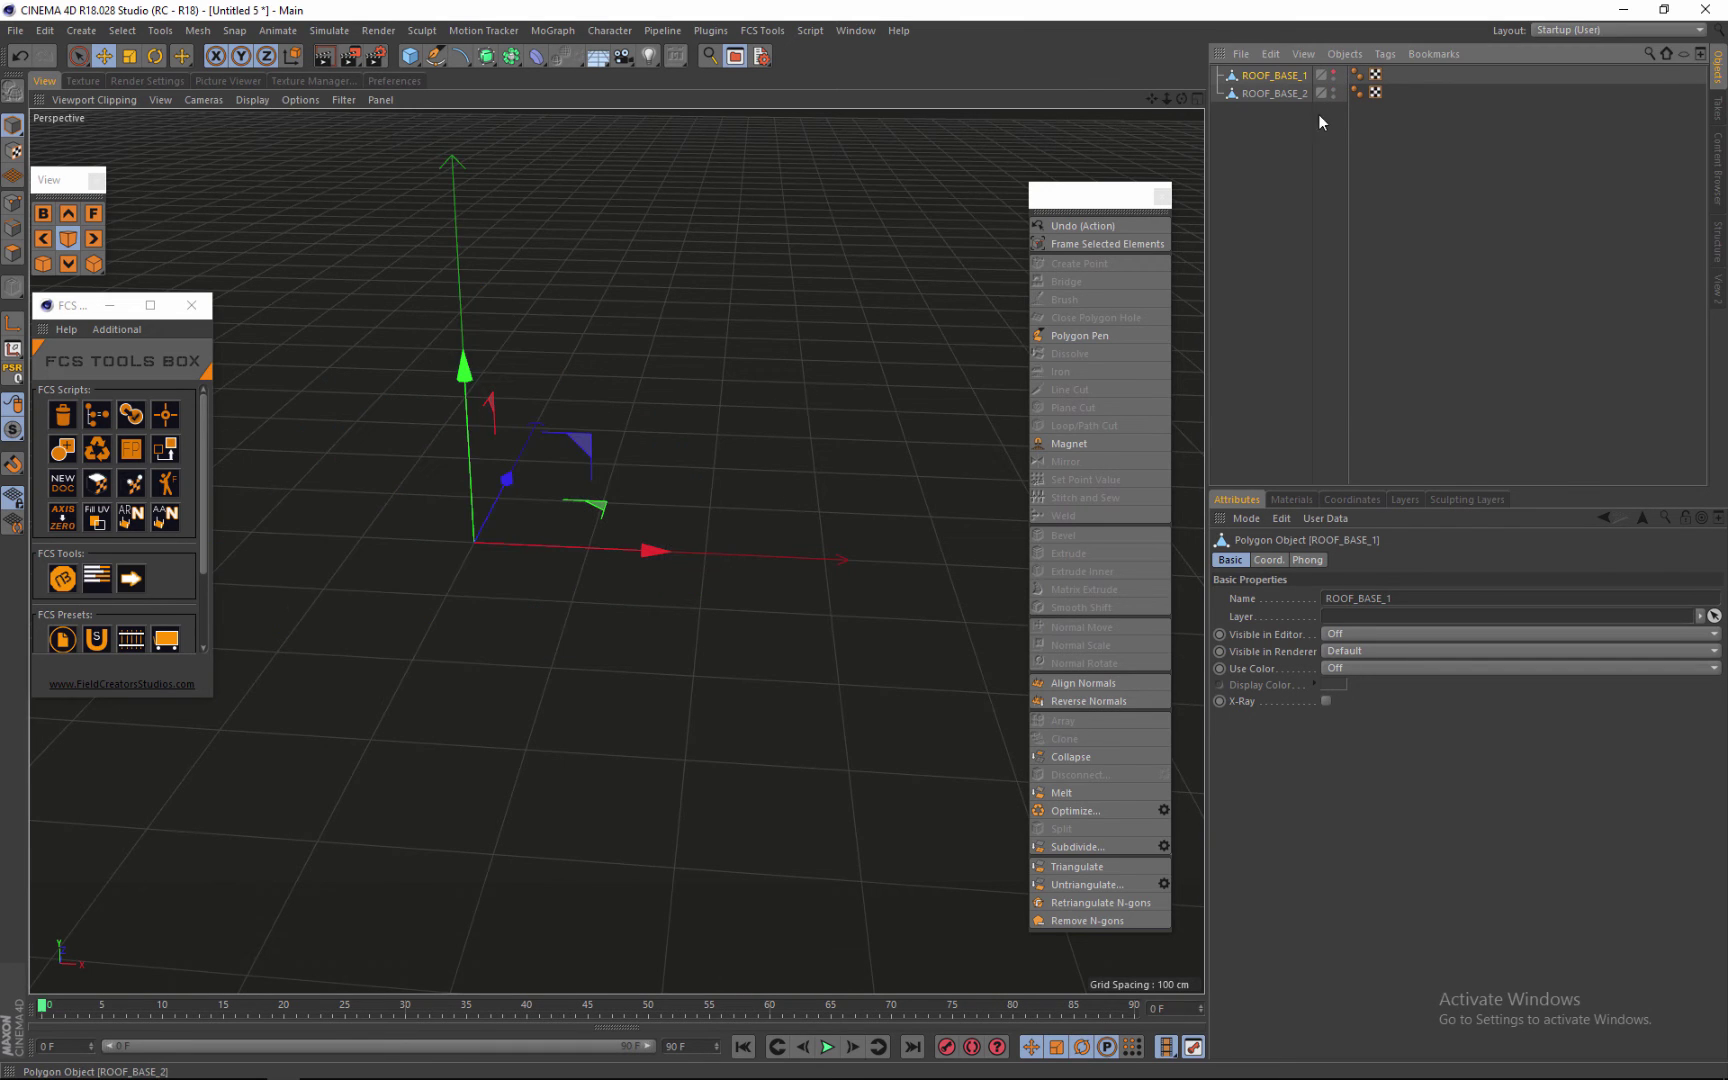
click(1333, 89)
alt+right_drag(692, 333, 668, 355)
alt+drag(668, 354, 690, 460)
alt+drag(985, 510, 895, 525)
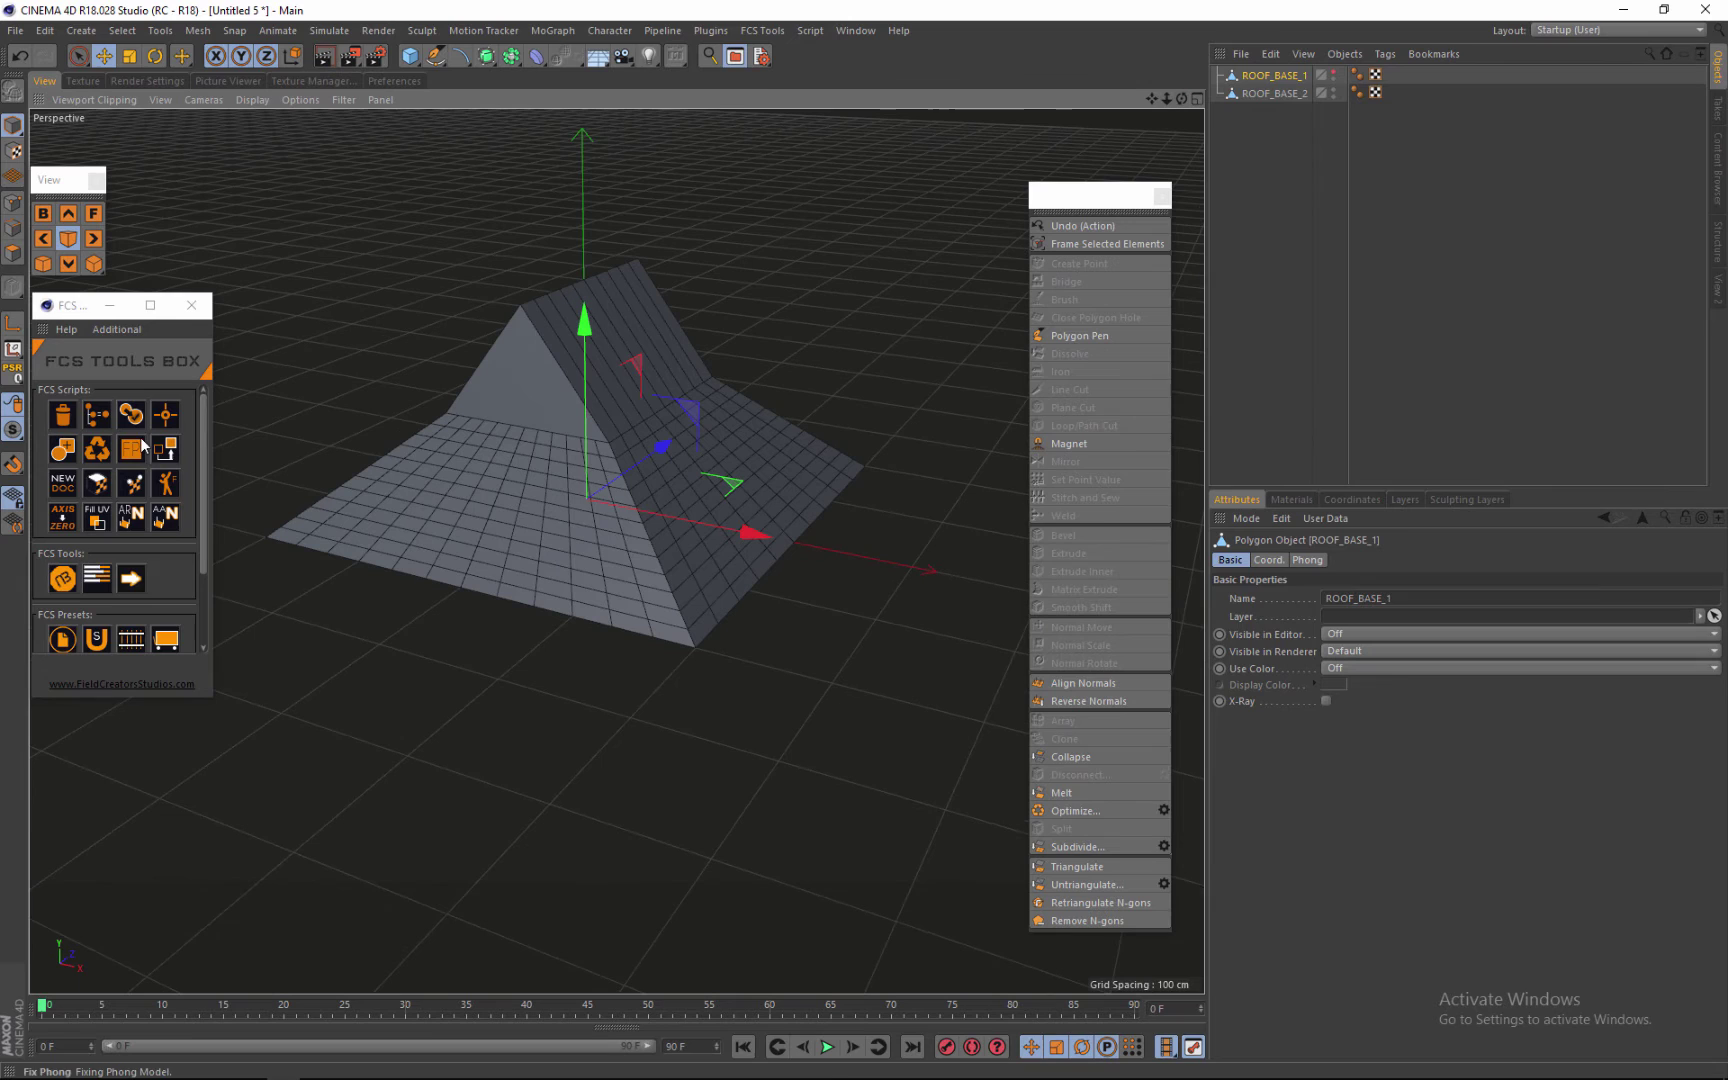
Step: Switch to Point mode and add an FFD deformer to the scene
click(20, 222)
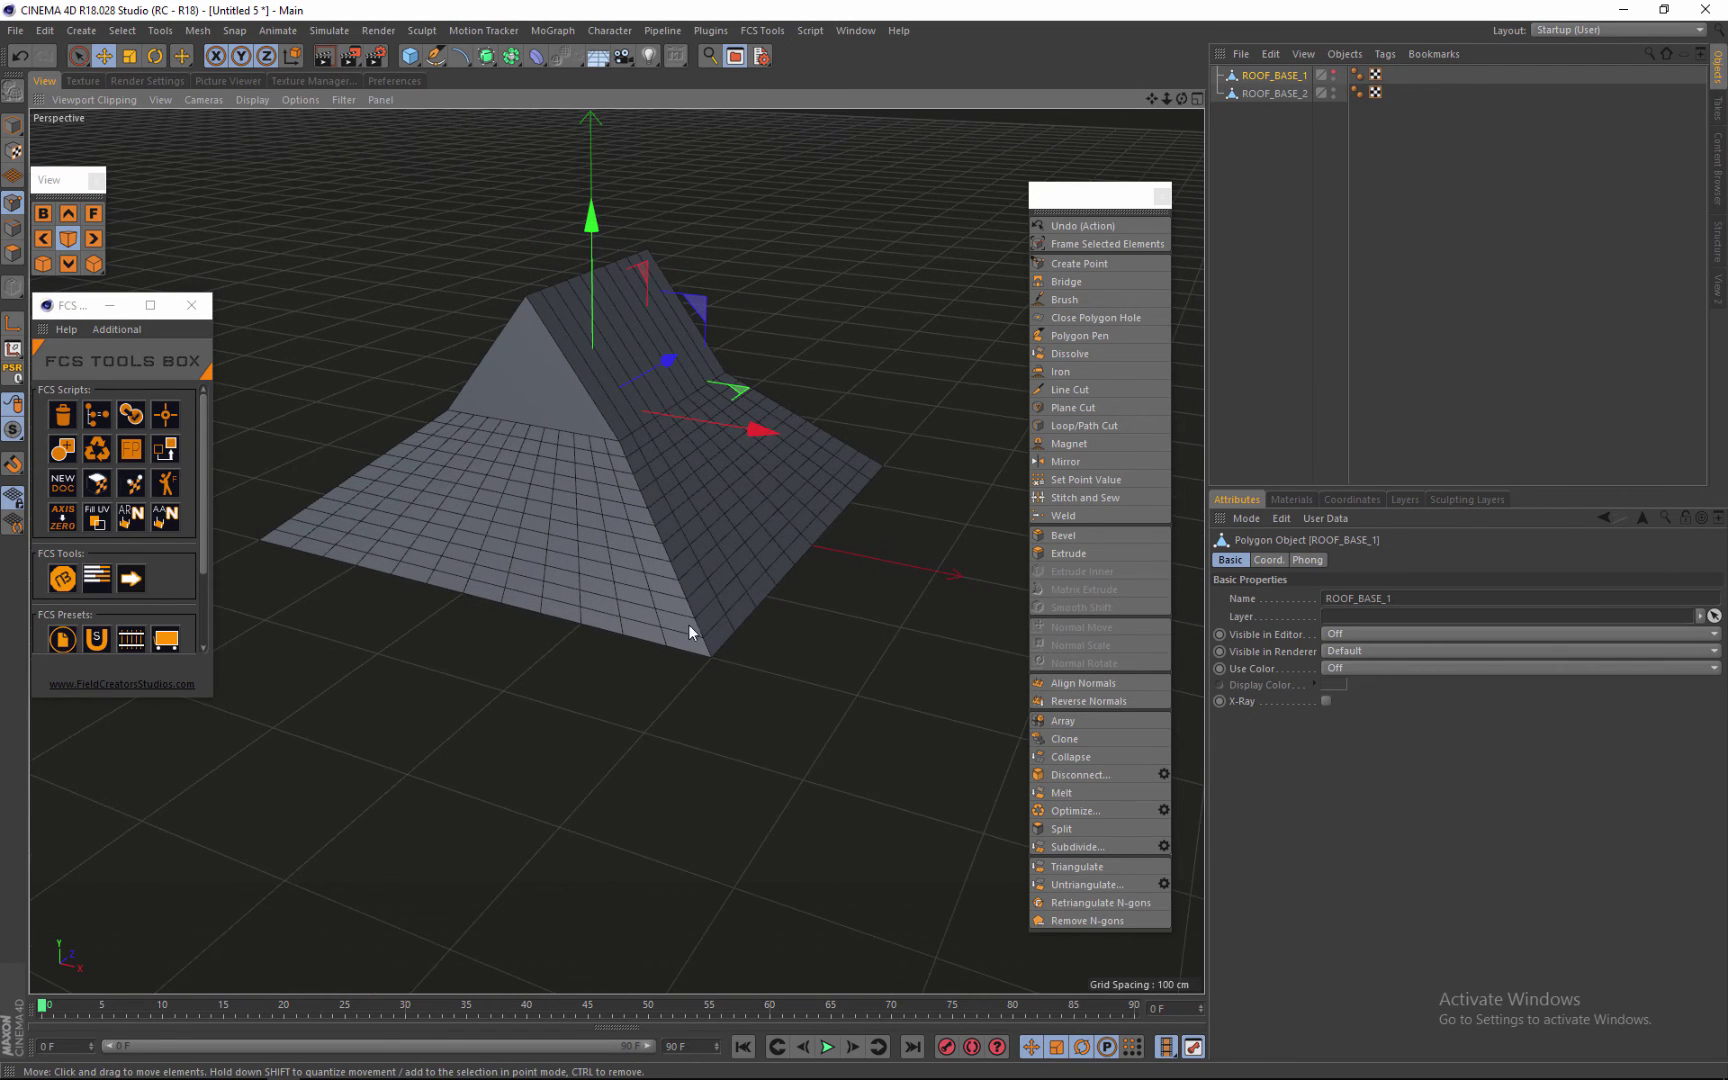
click(158, 30)
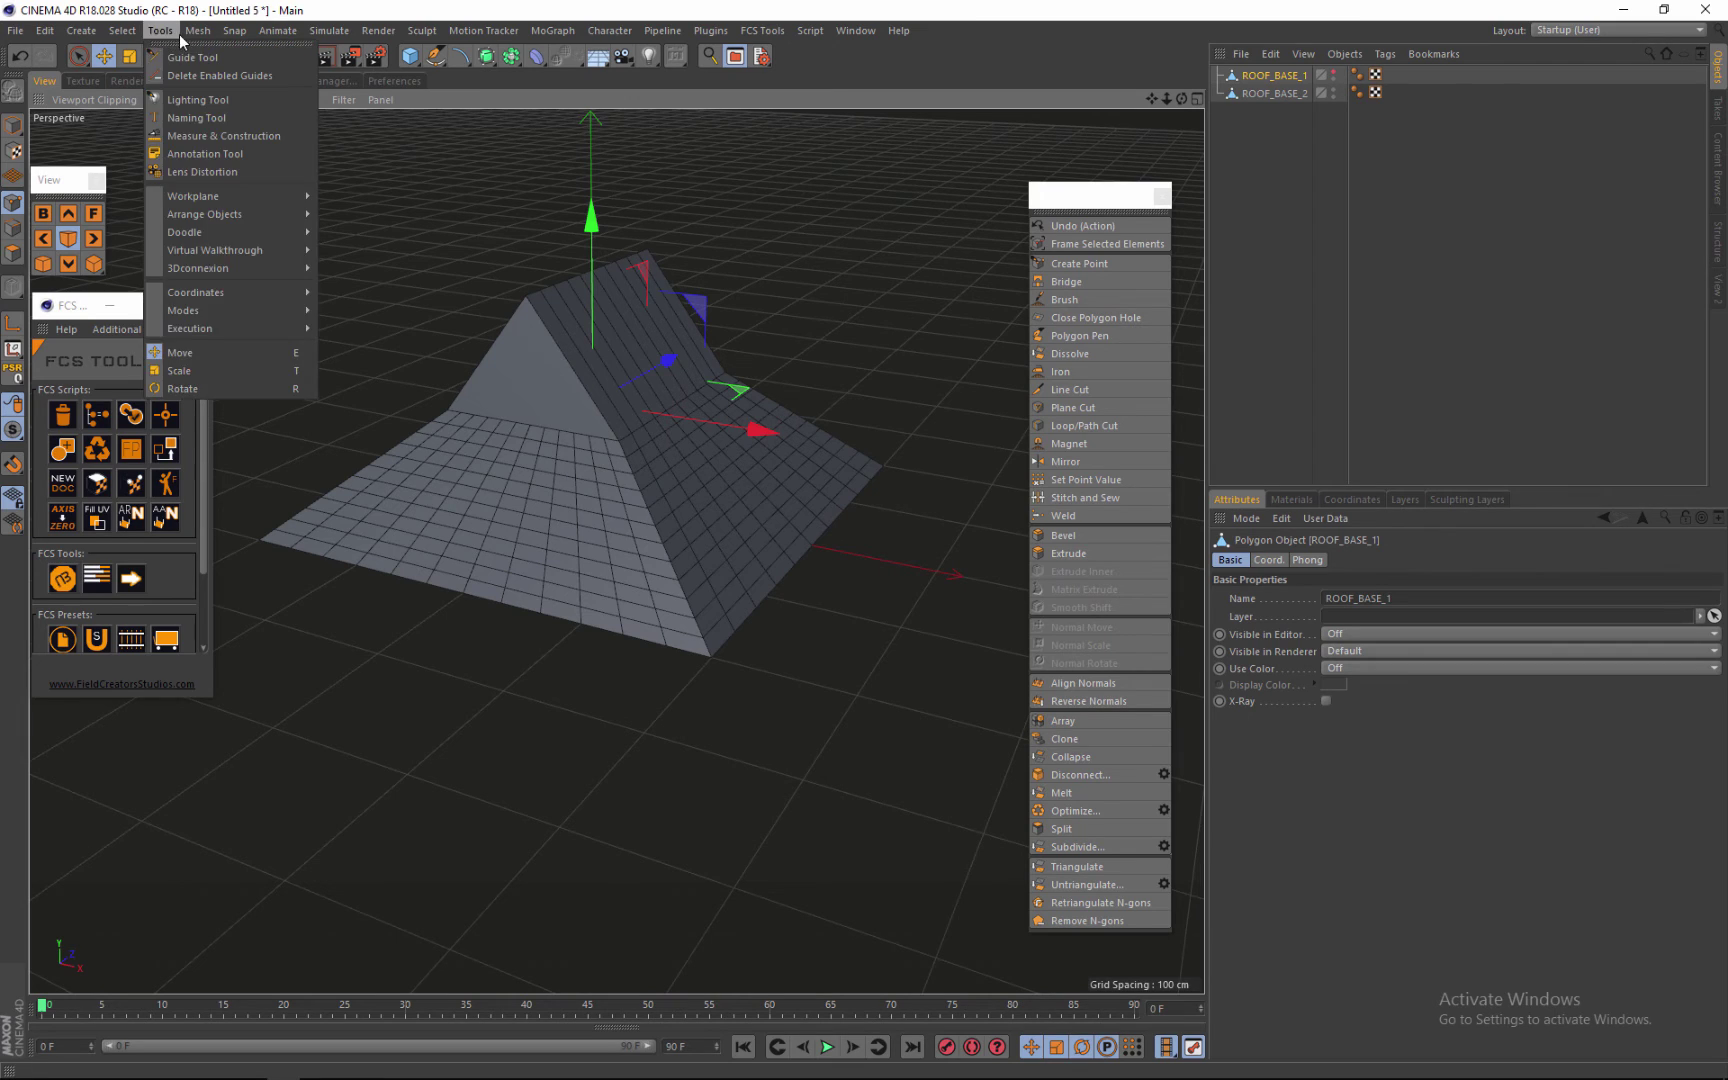
mouse_move(198, 32)
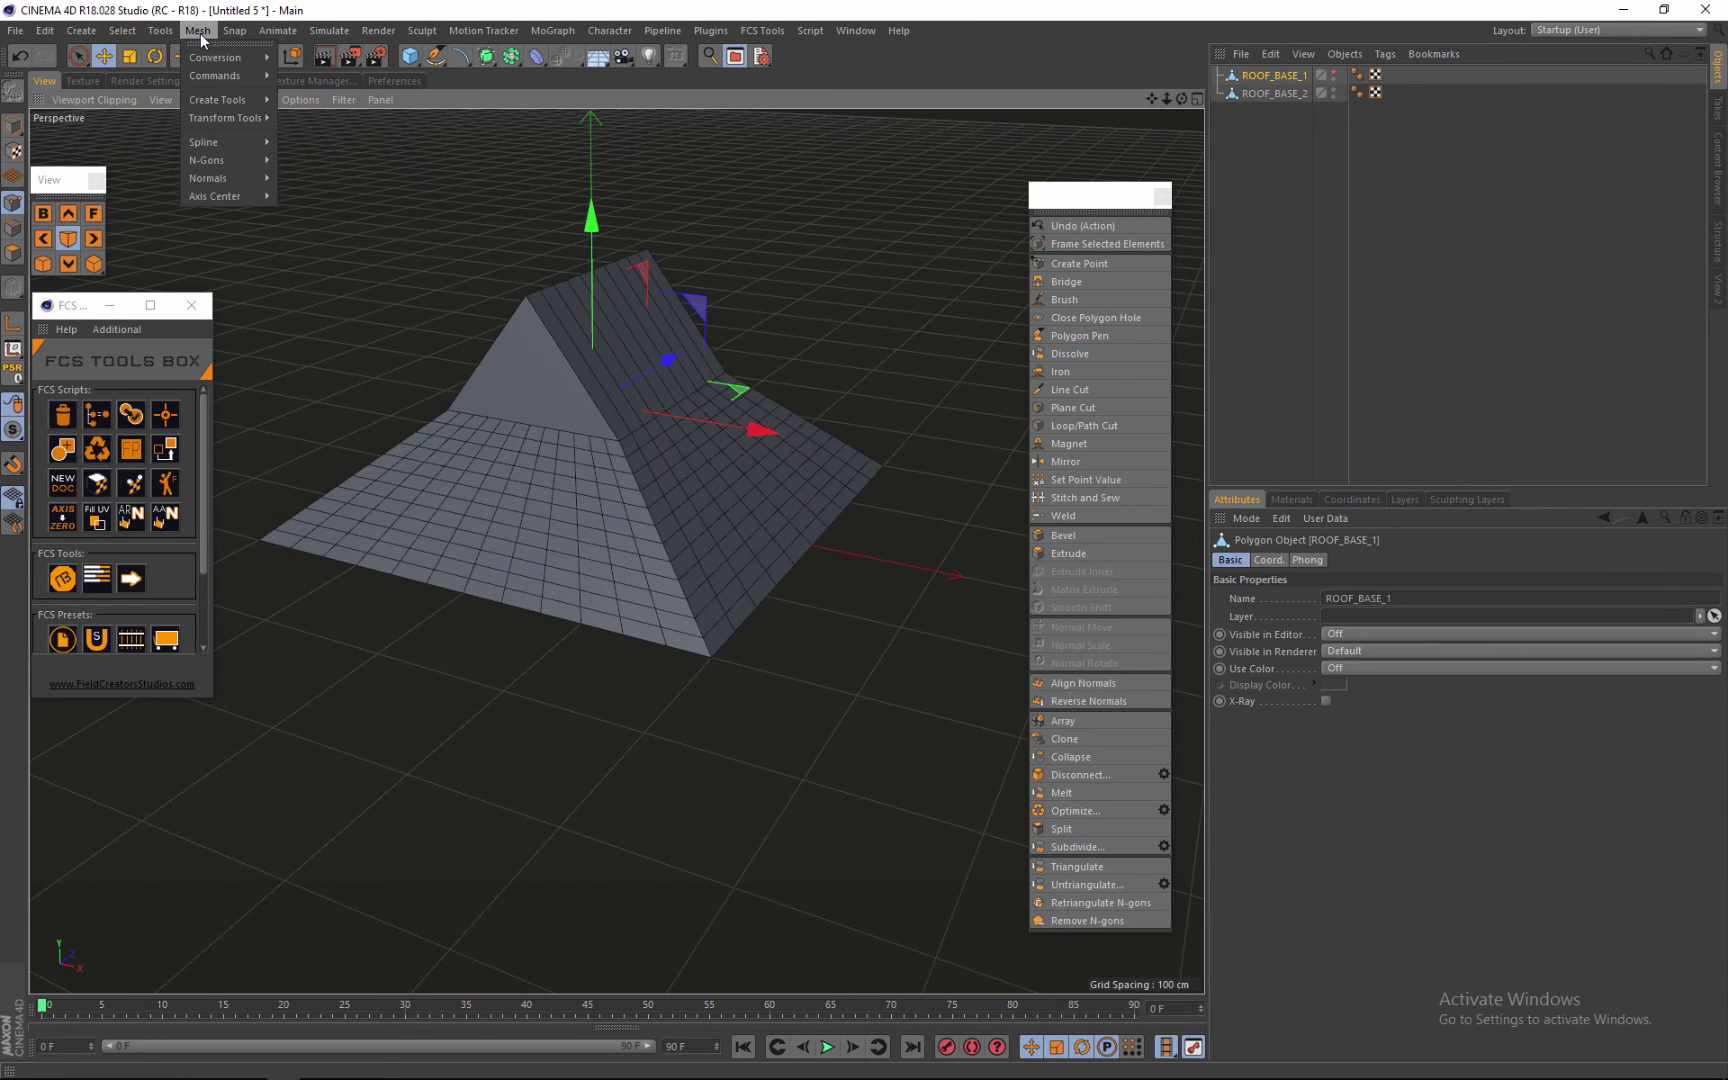
mouse_move(90, 35)
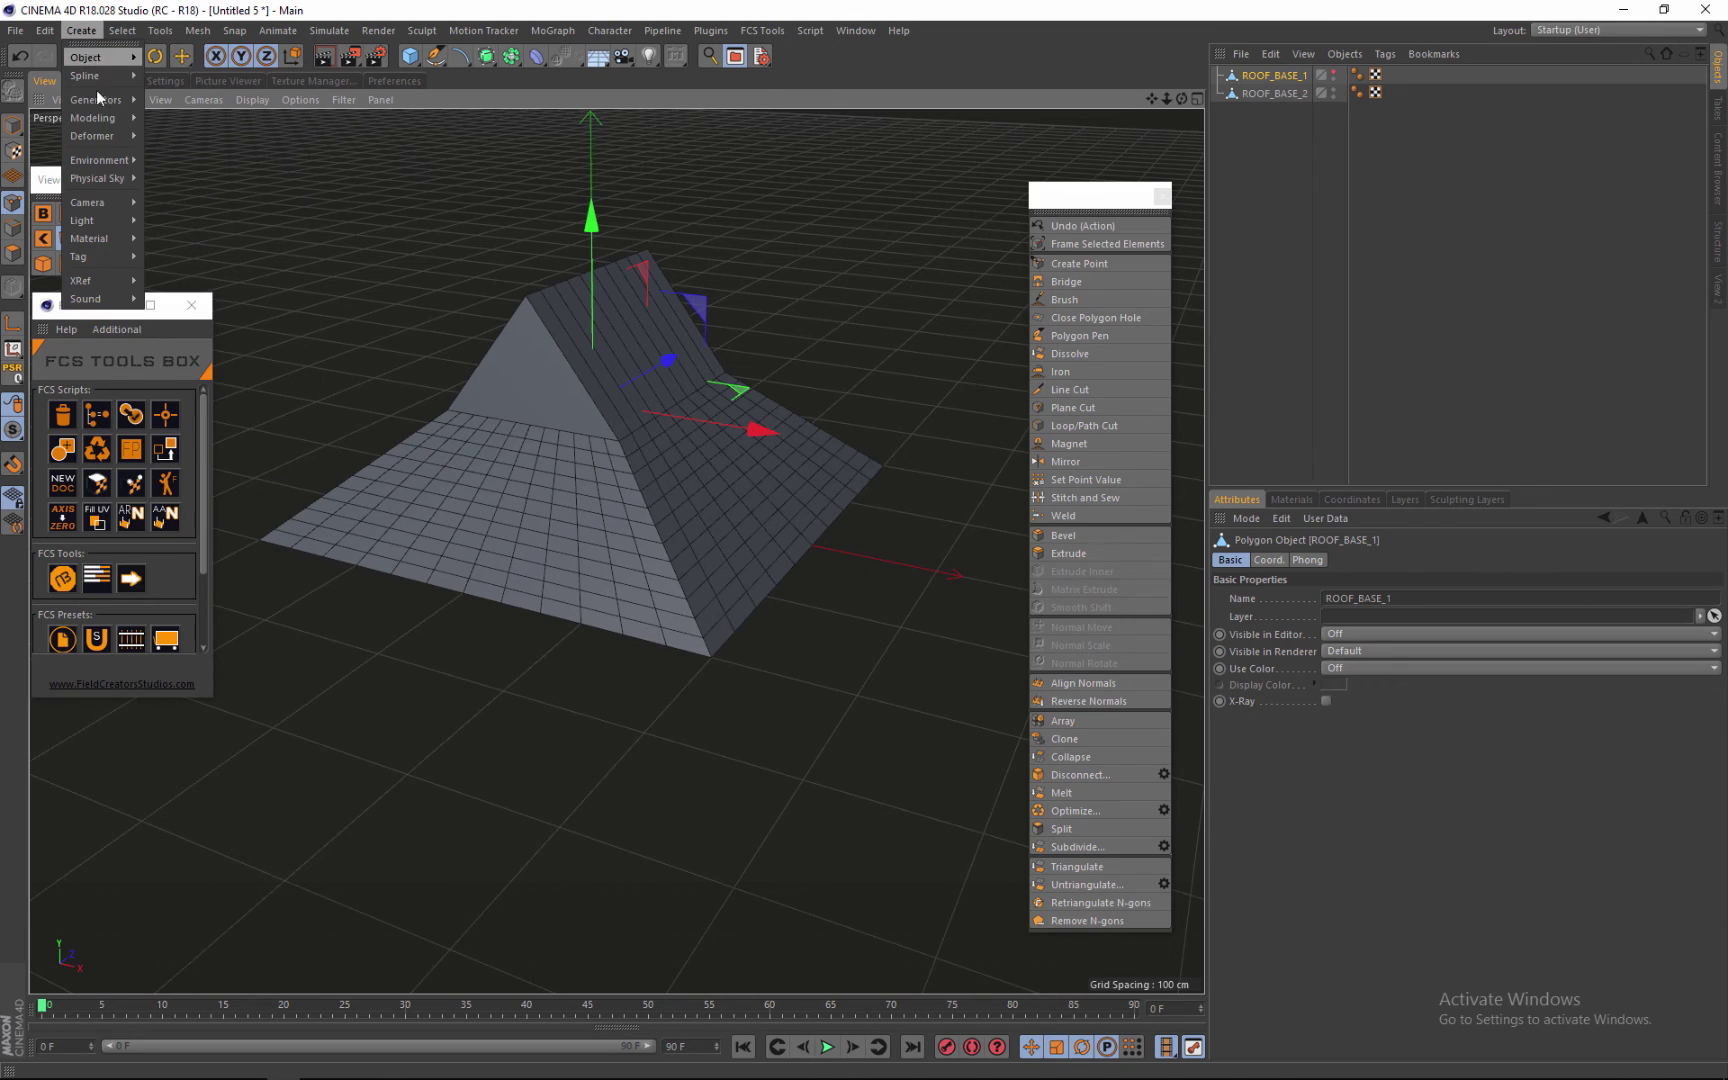
mouse_move(93, 144)
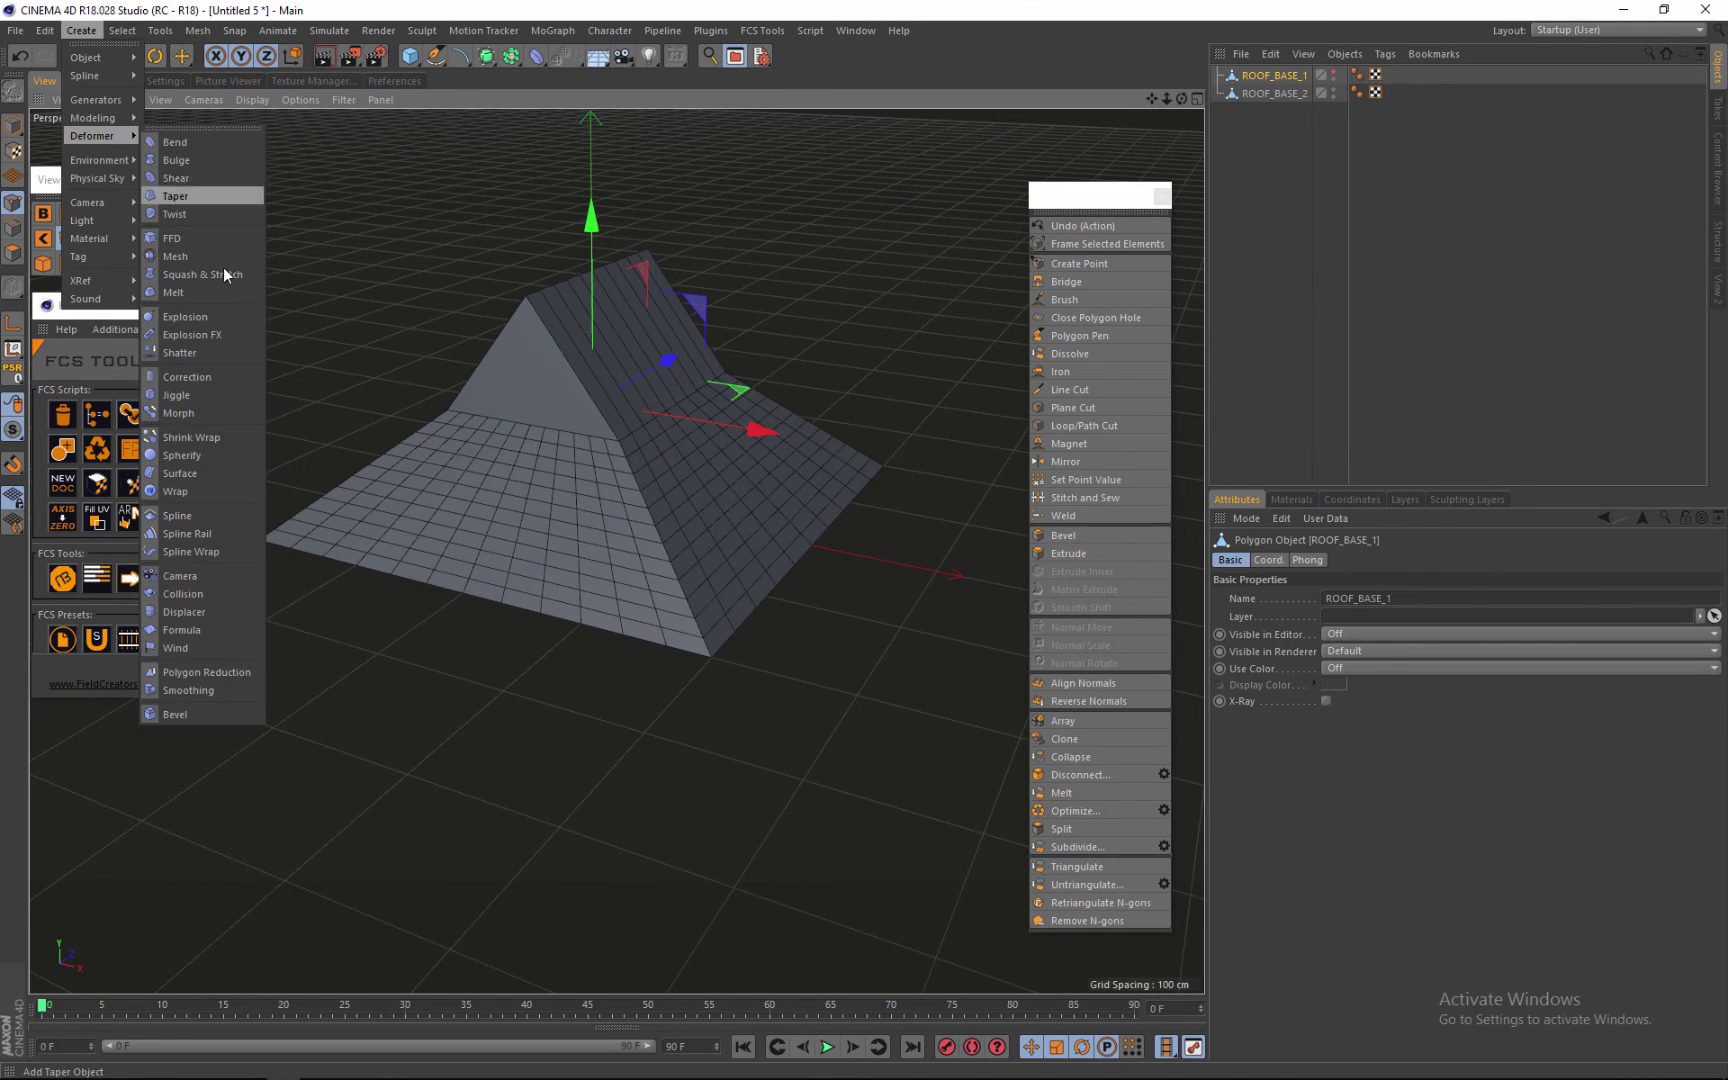
click(174, 242)
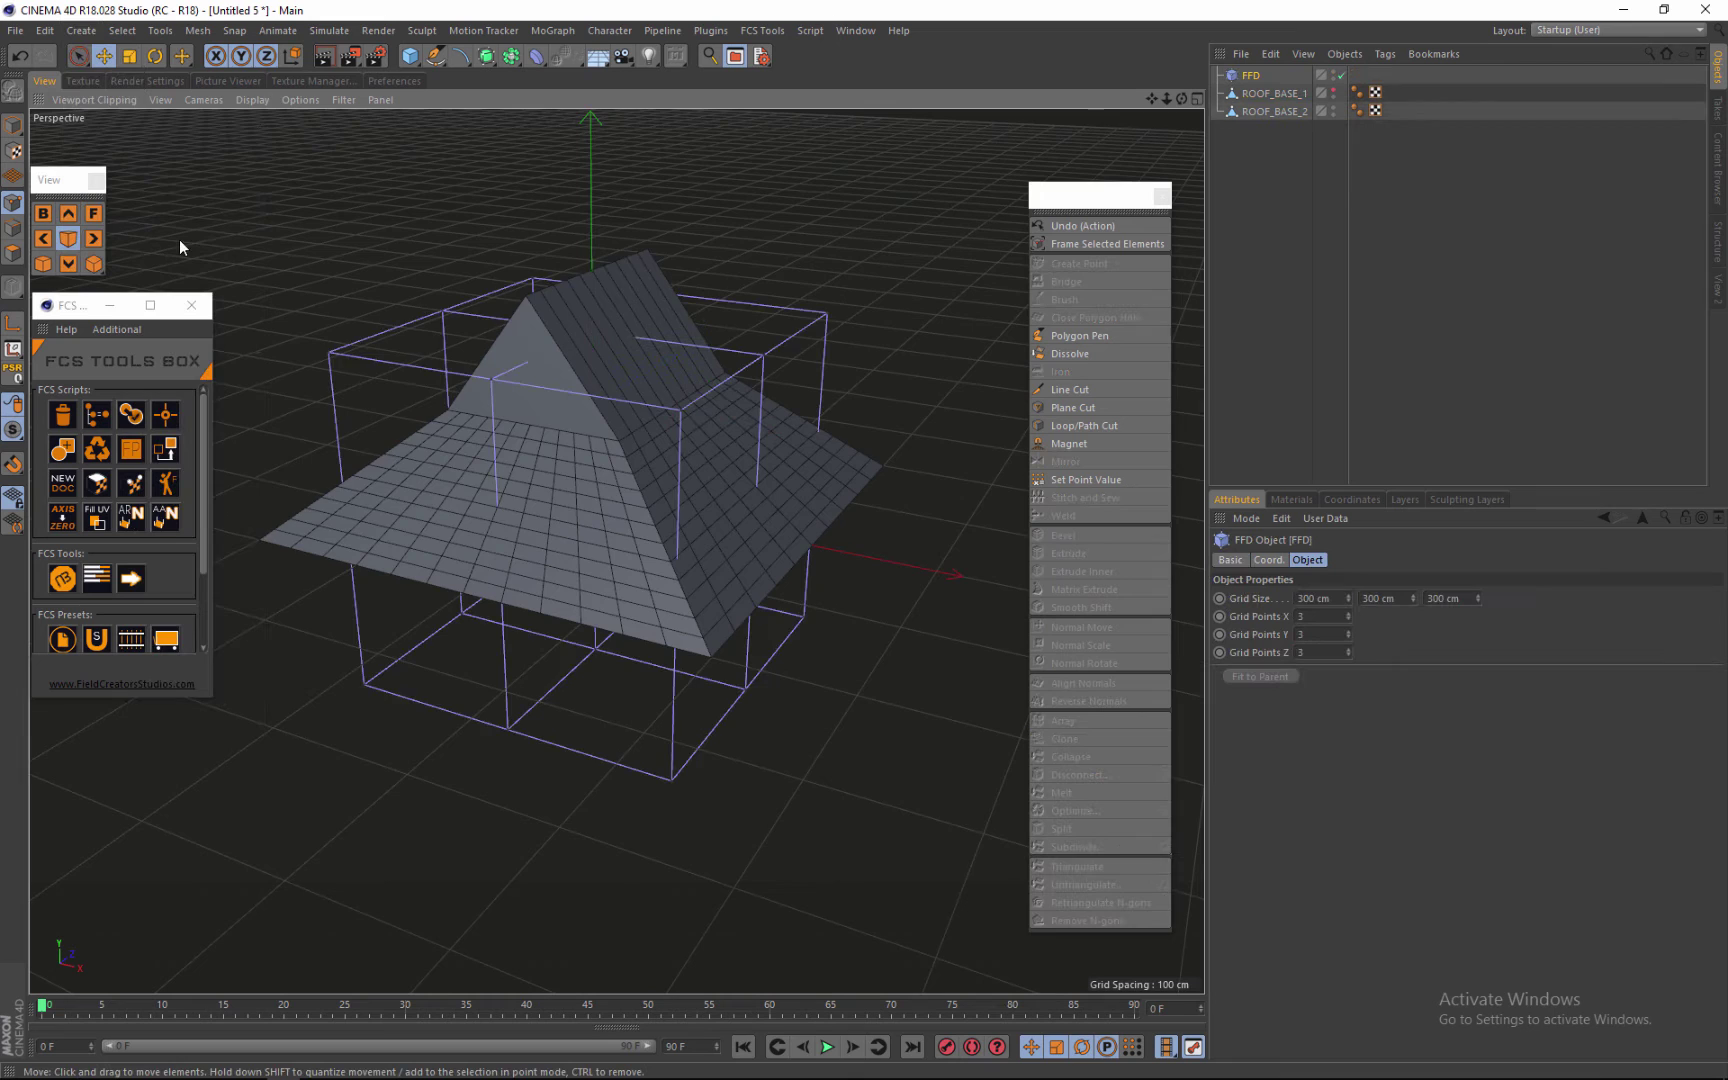
Step: Set the FFD grid size to 400 cm in X and Z so the cage spans the roof
scroll(672, 440, down, 3)
scroll(672, 440, up, 5)
drag(1182, 100, 463, 400)
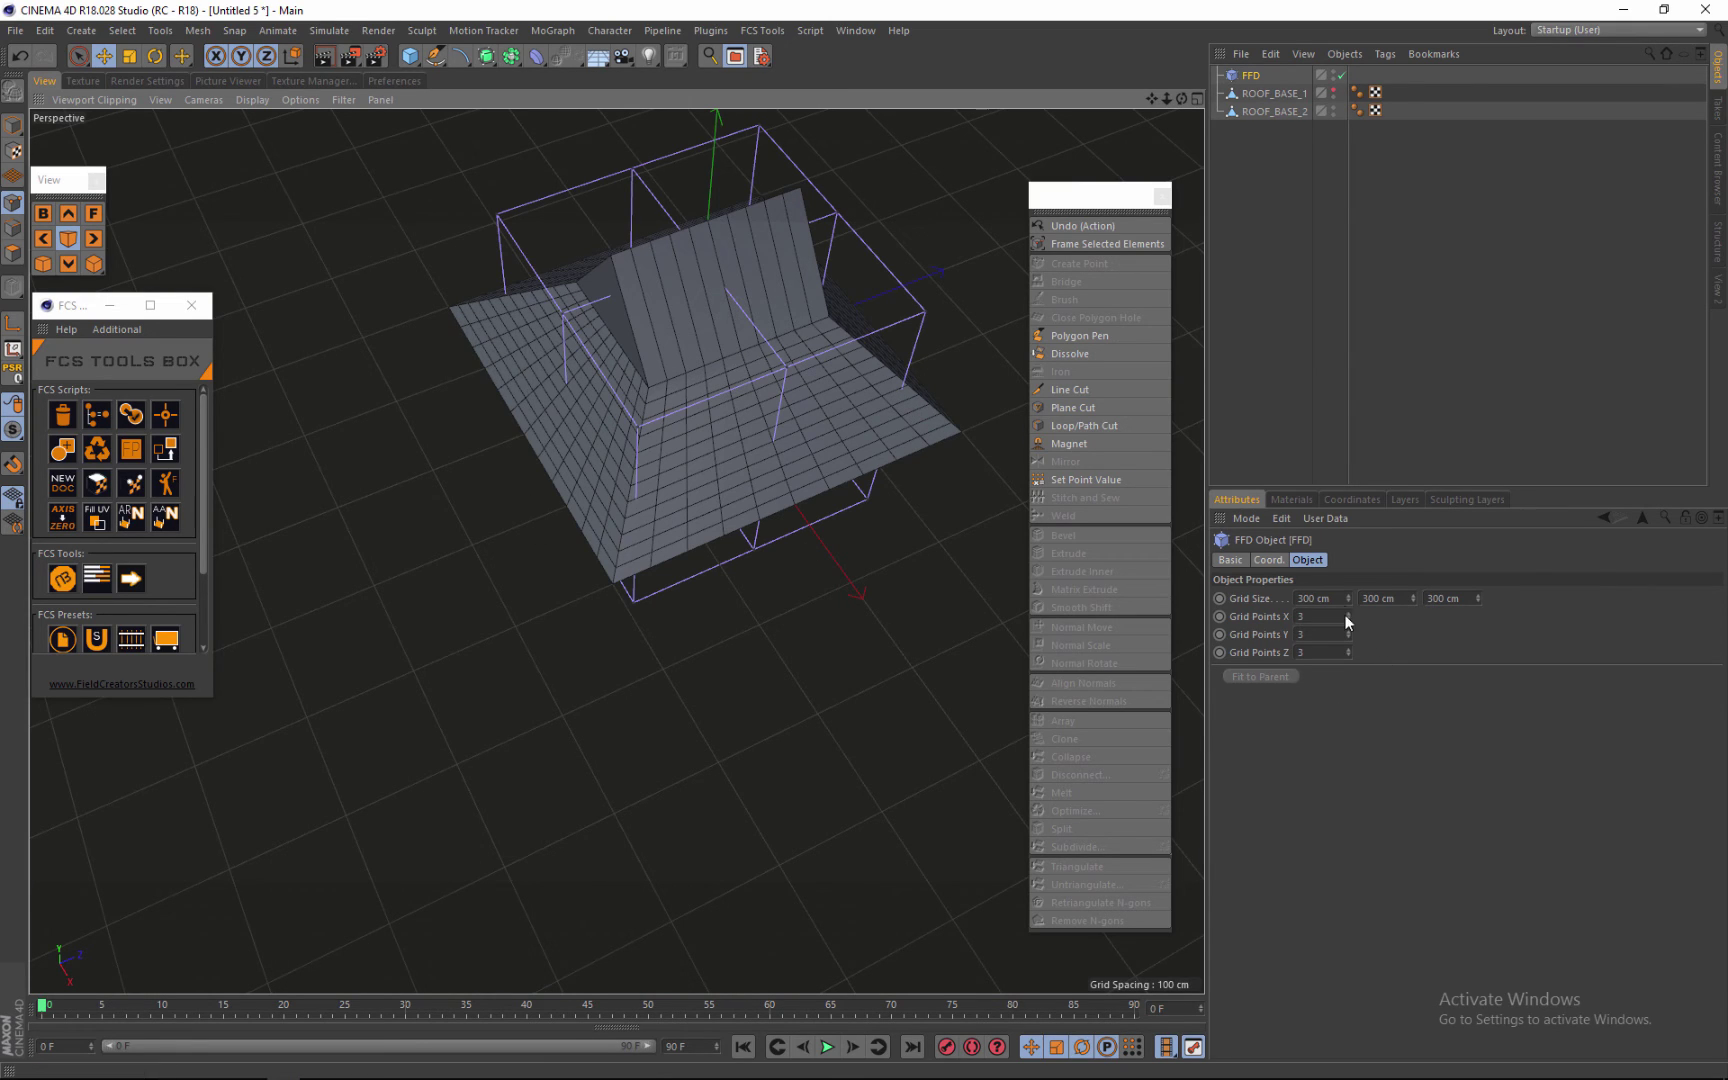
click(1305, 598)
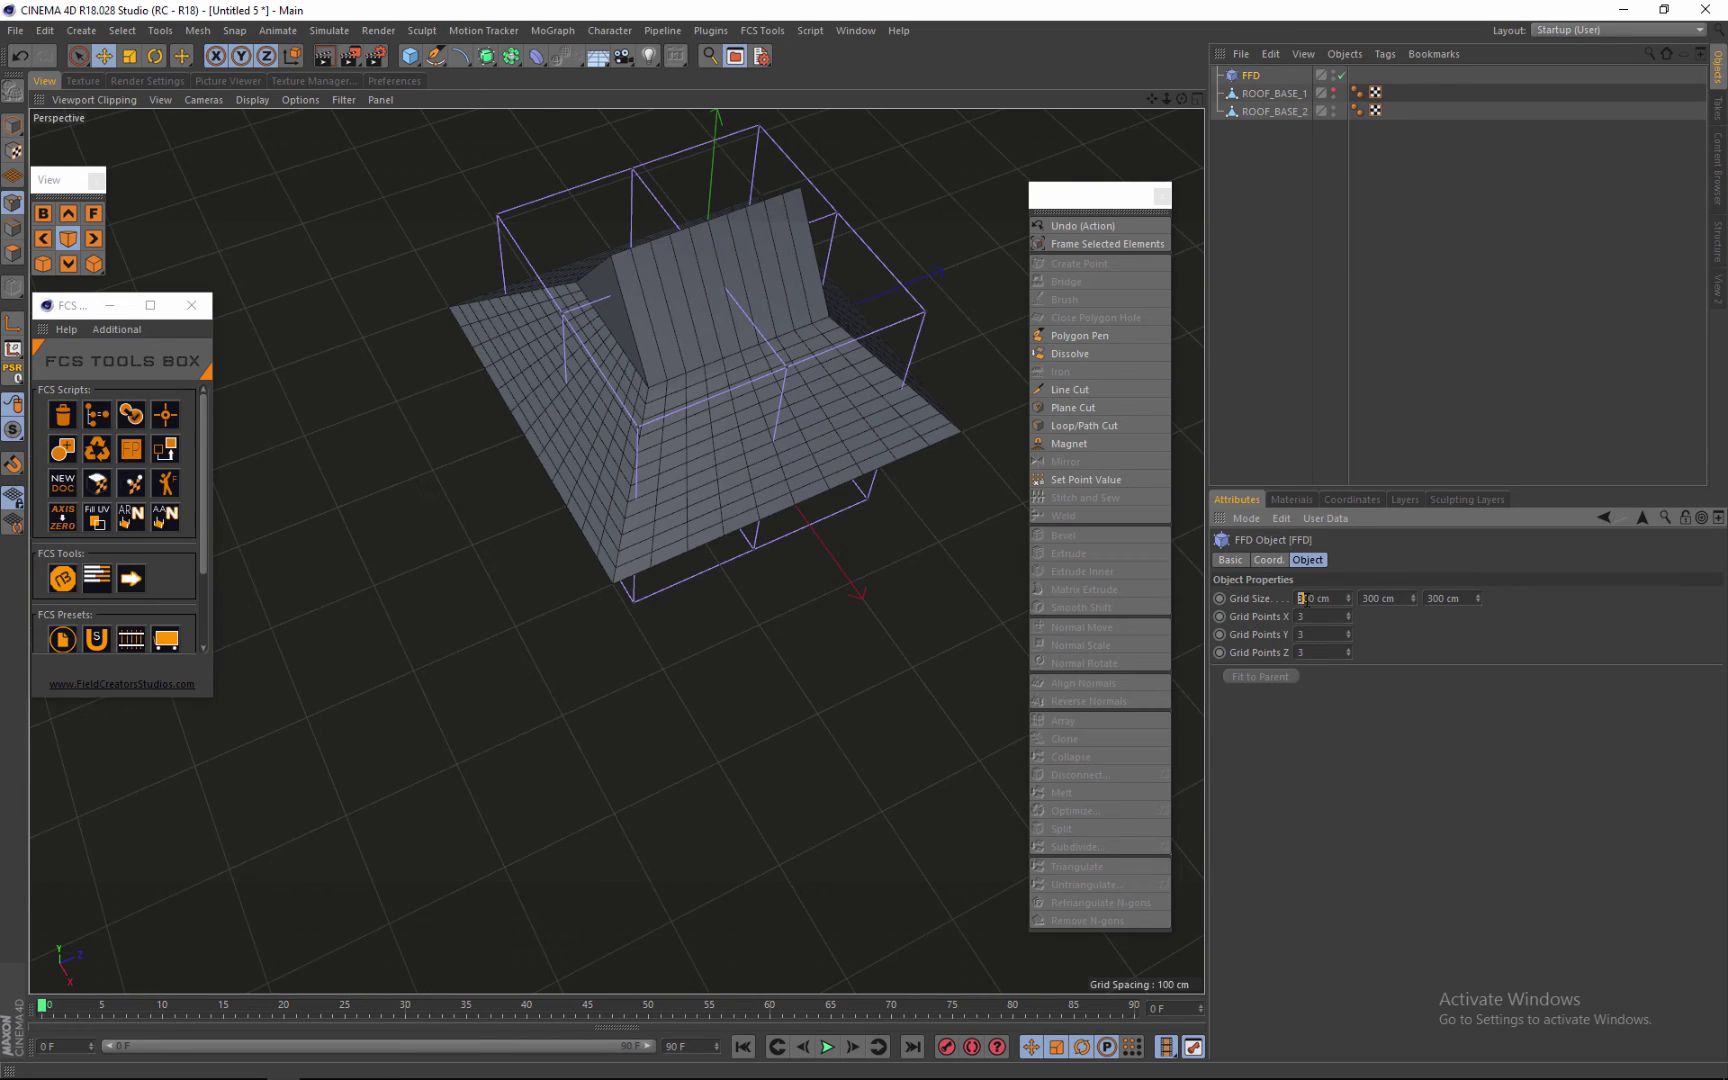
drag(1432, 598, 1425, 599)
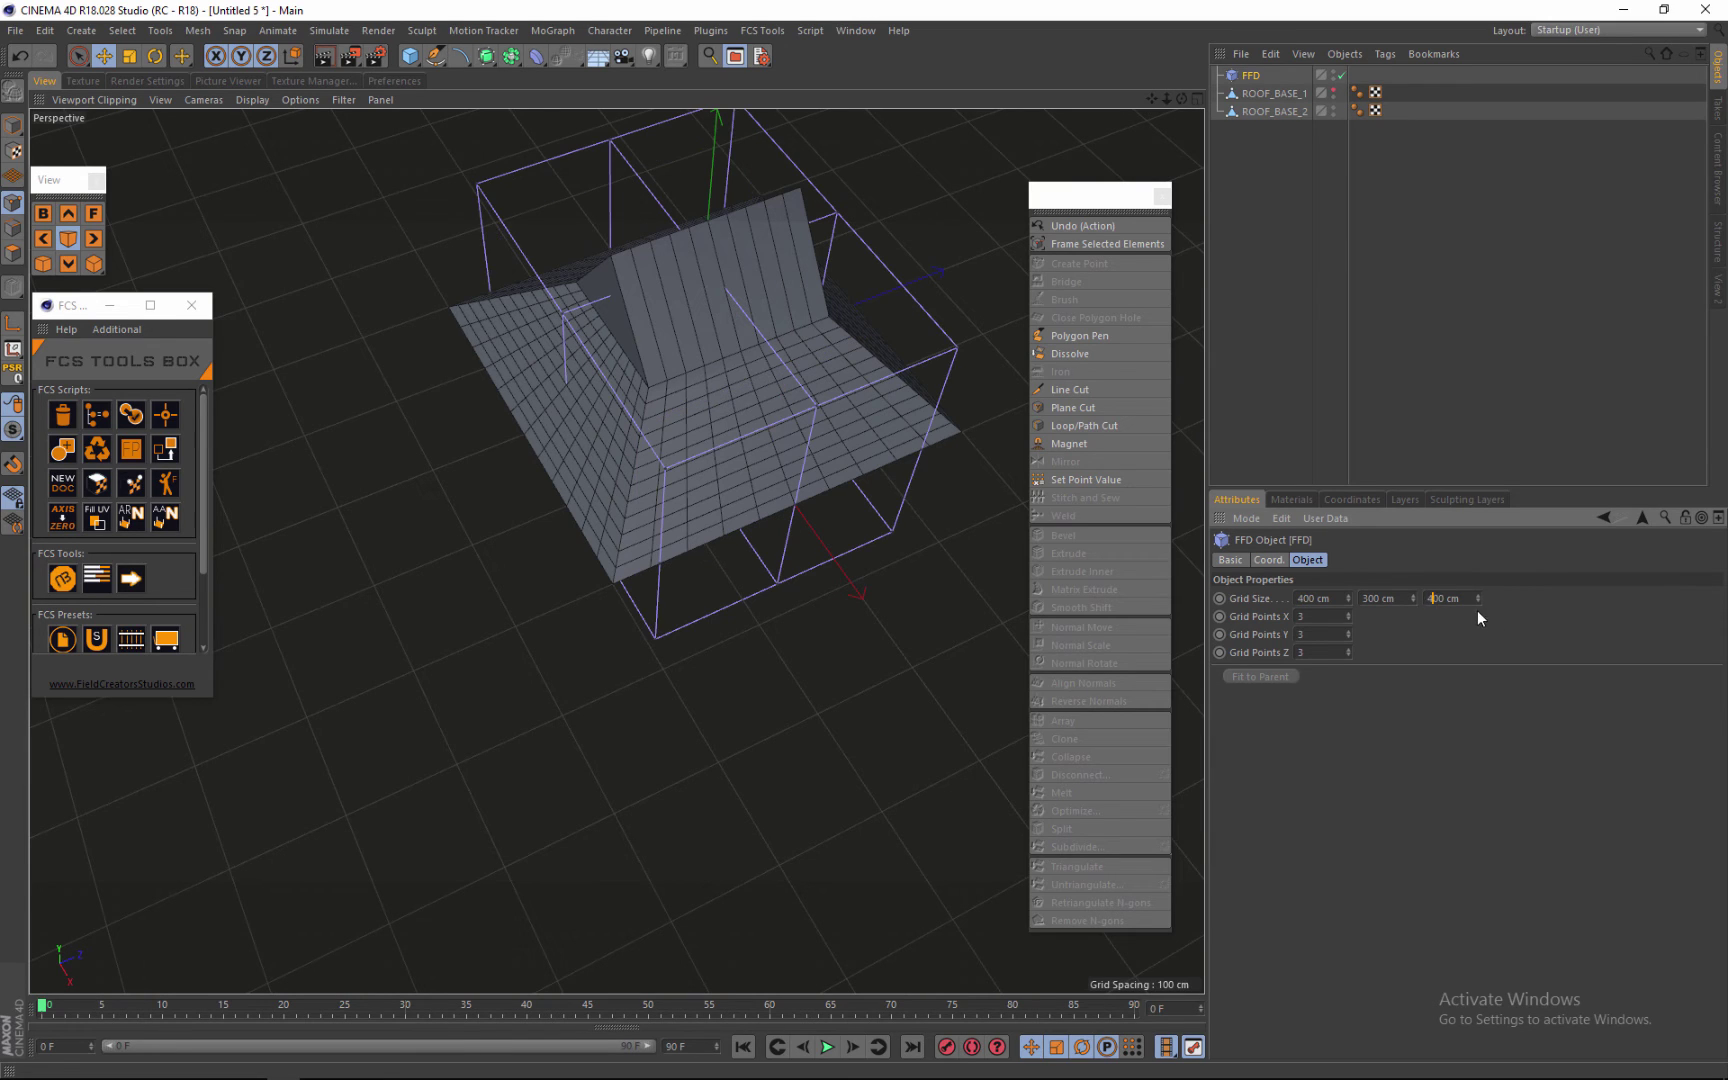
text(4)
key(Return)
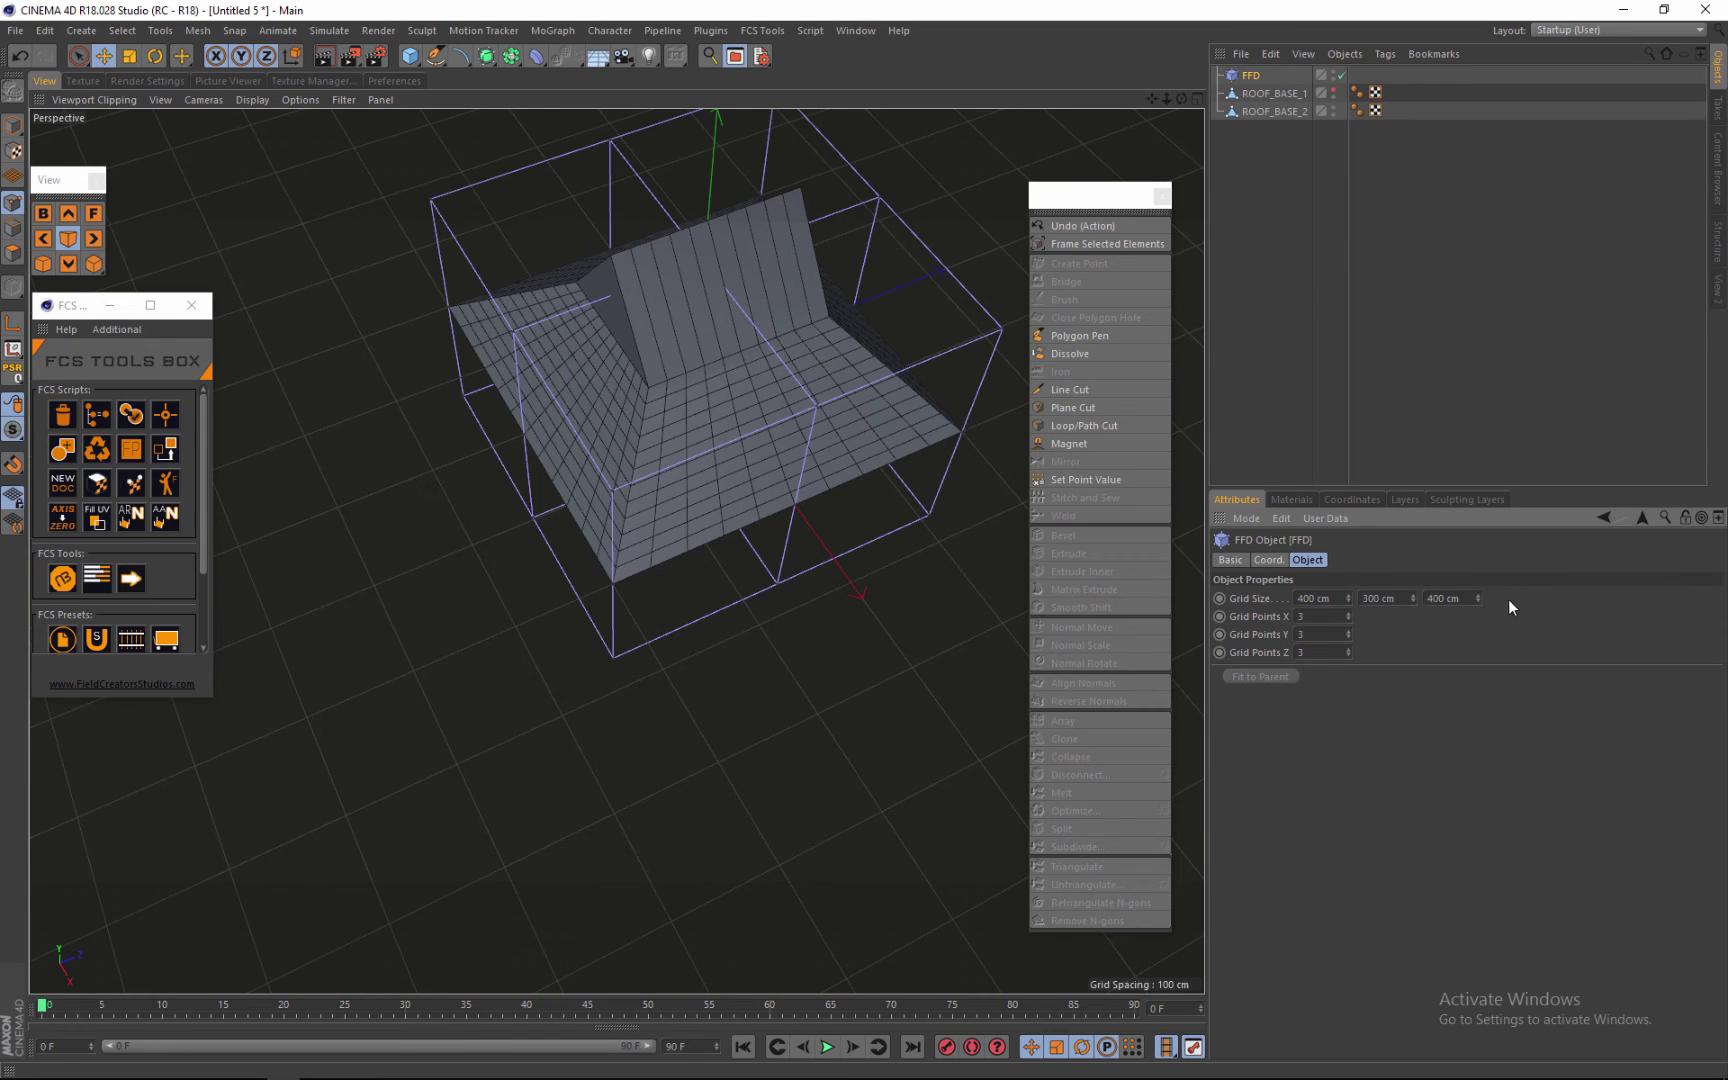
Step: Increase the FFD grid points to 6 in X and 6 in Z
click(1349, 613)
click(1349, 613)
click(1349, 613)
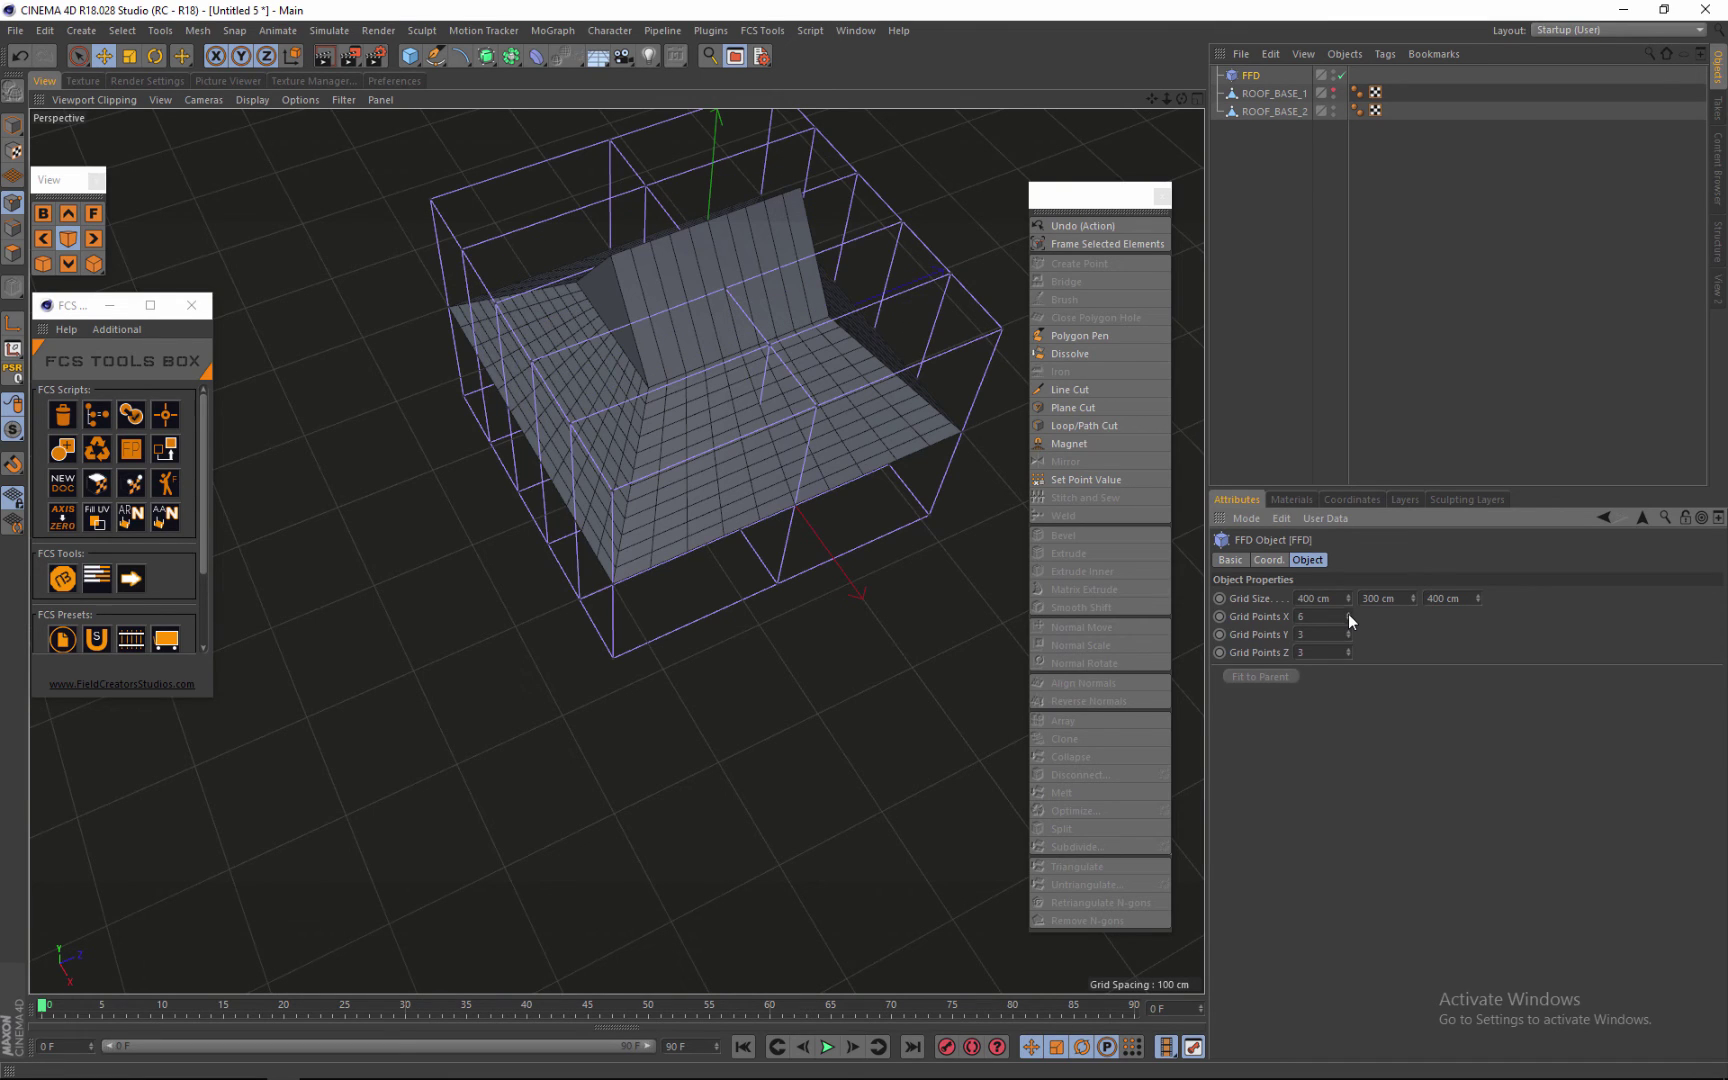
click(1349, 649)
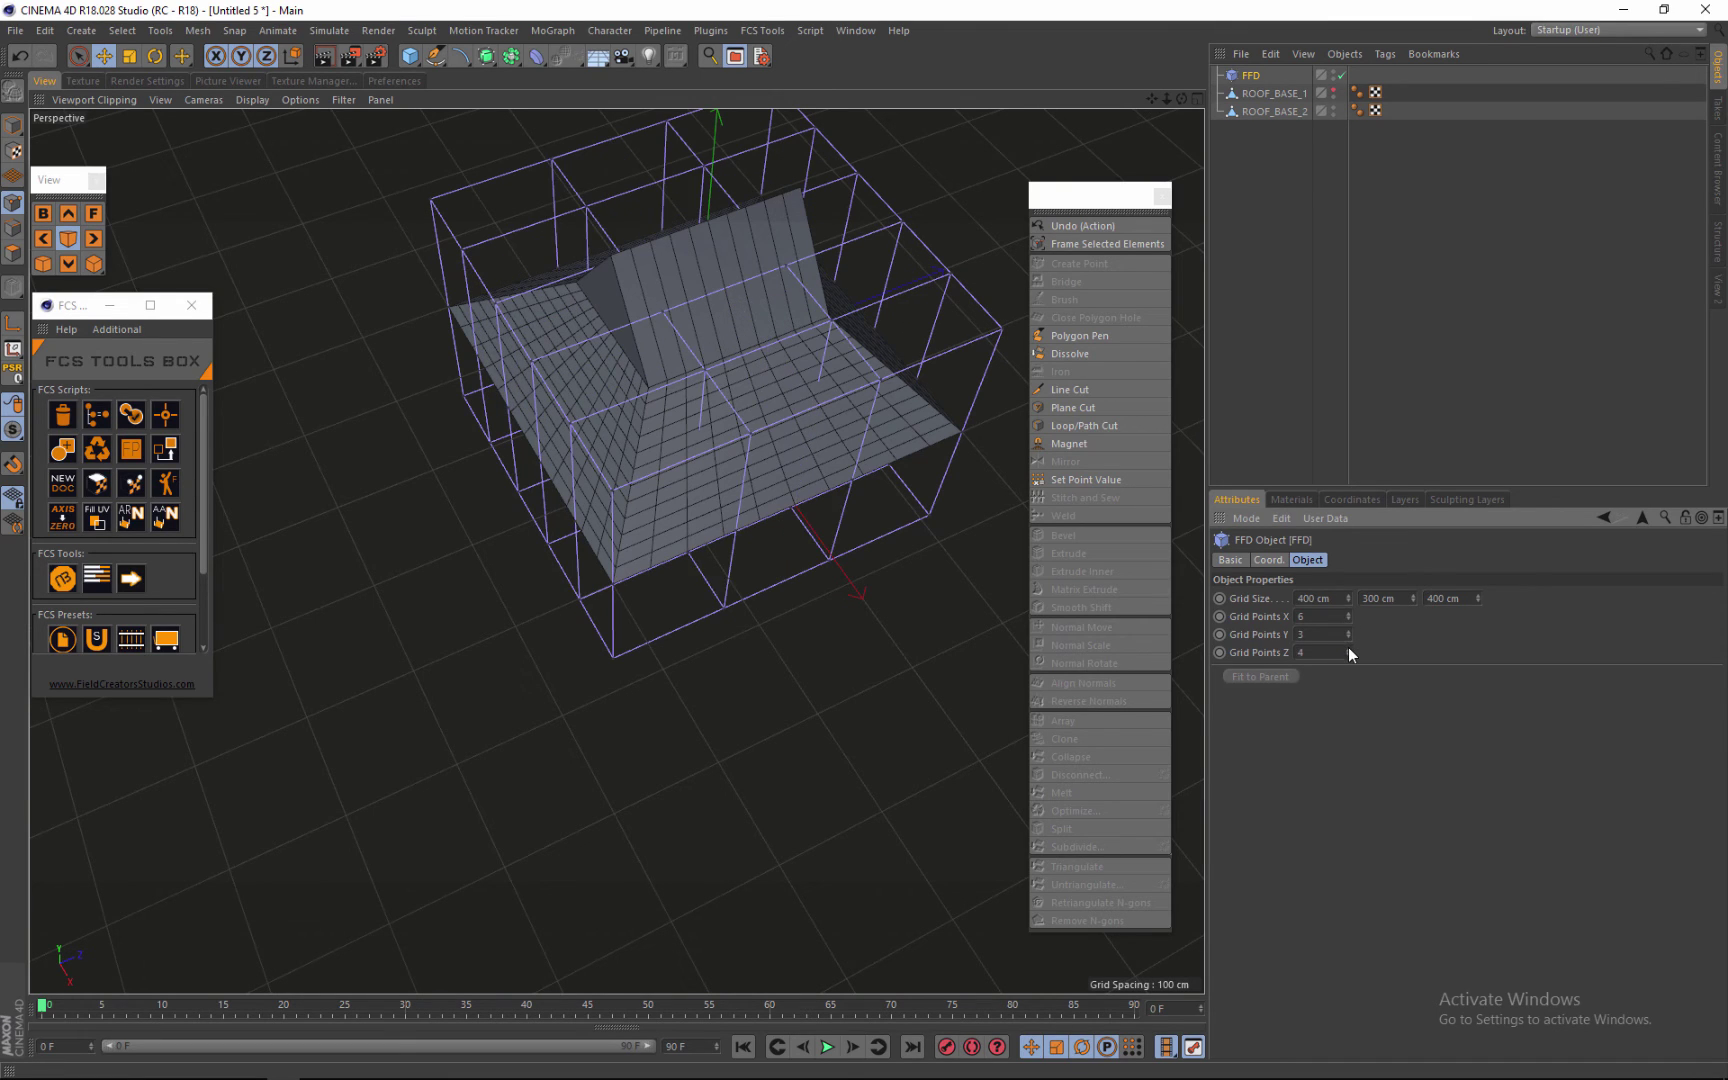
click(1349, 649)
click(1349, 649)
Step: Make the FFD deformer a child of ROOF_BASE_2
scroll(753, 516, up, 5)
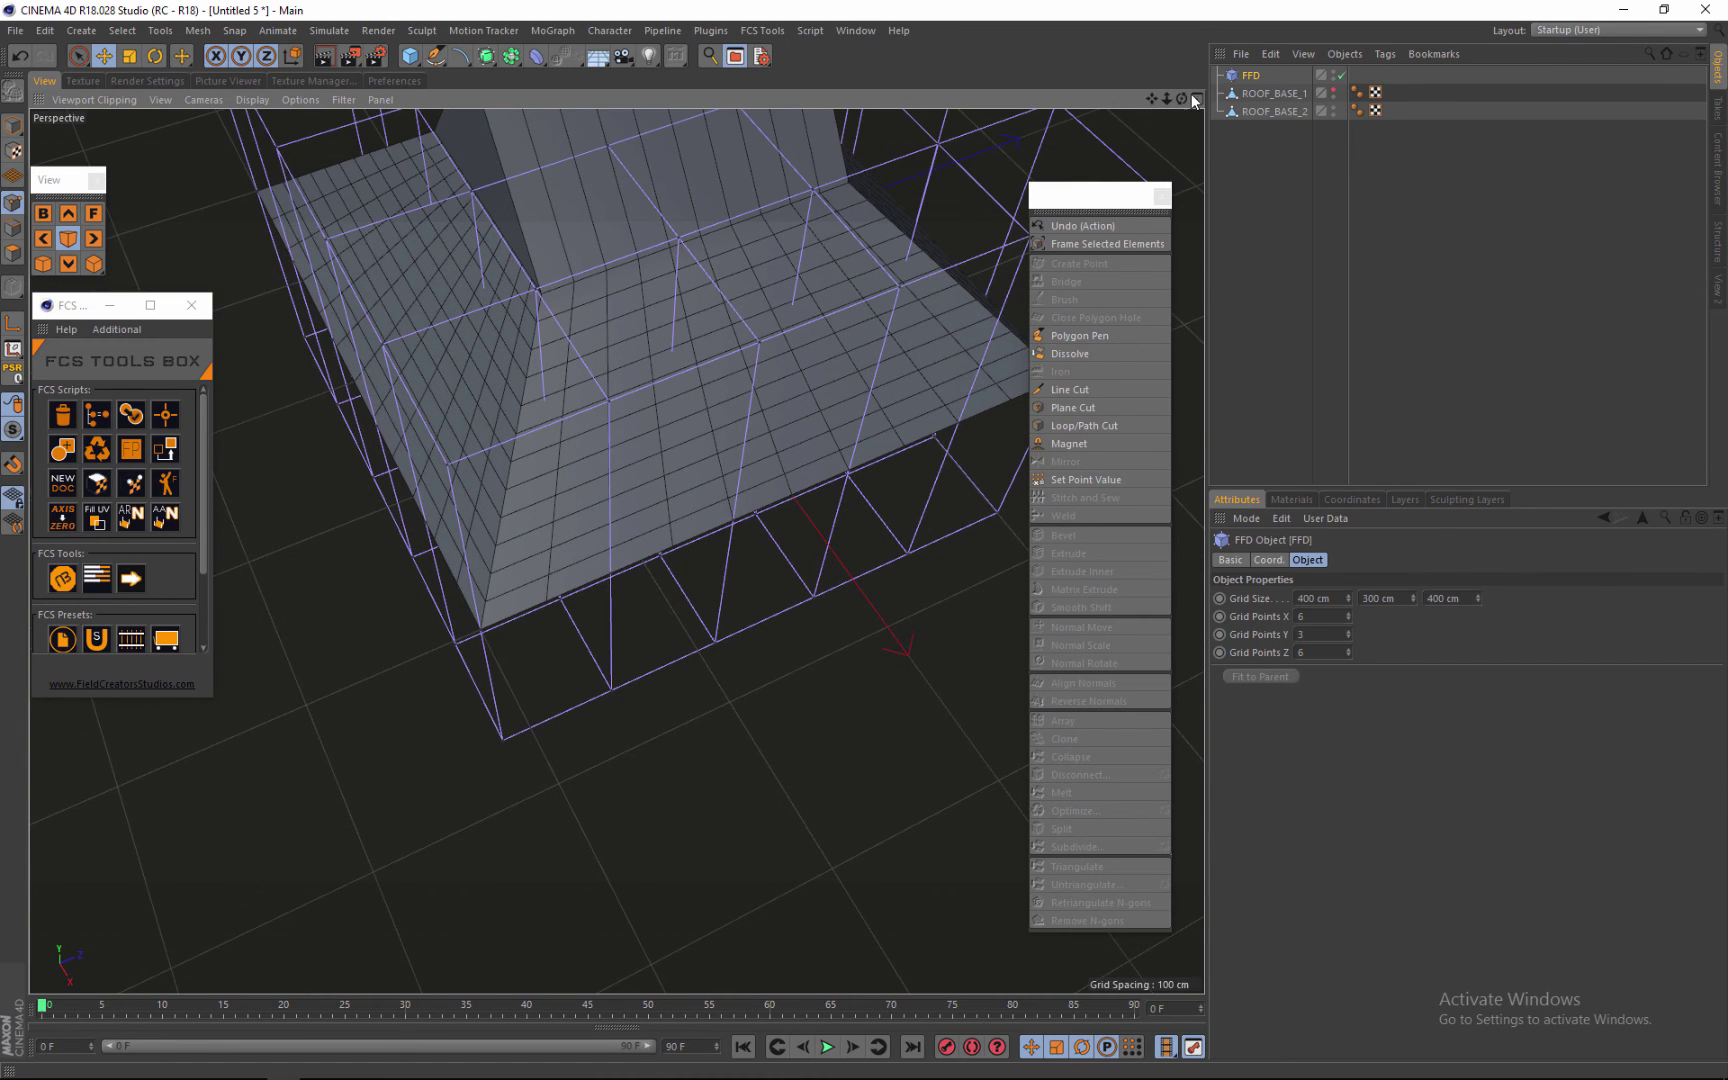
drag(1179, 97, 645, 468)
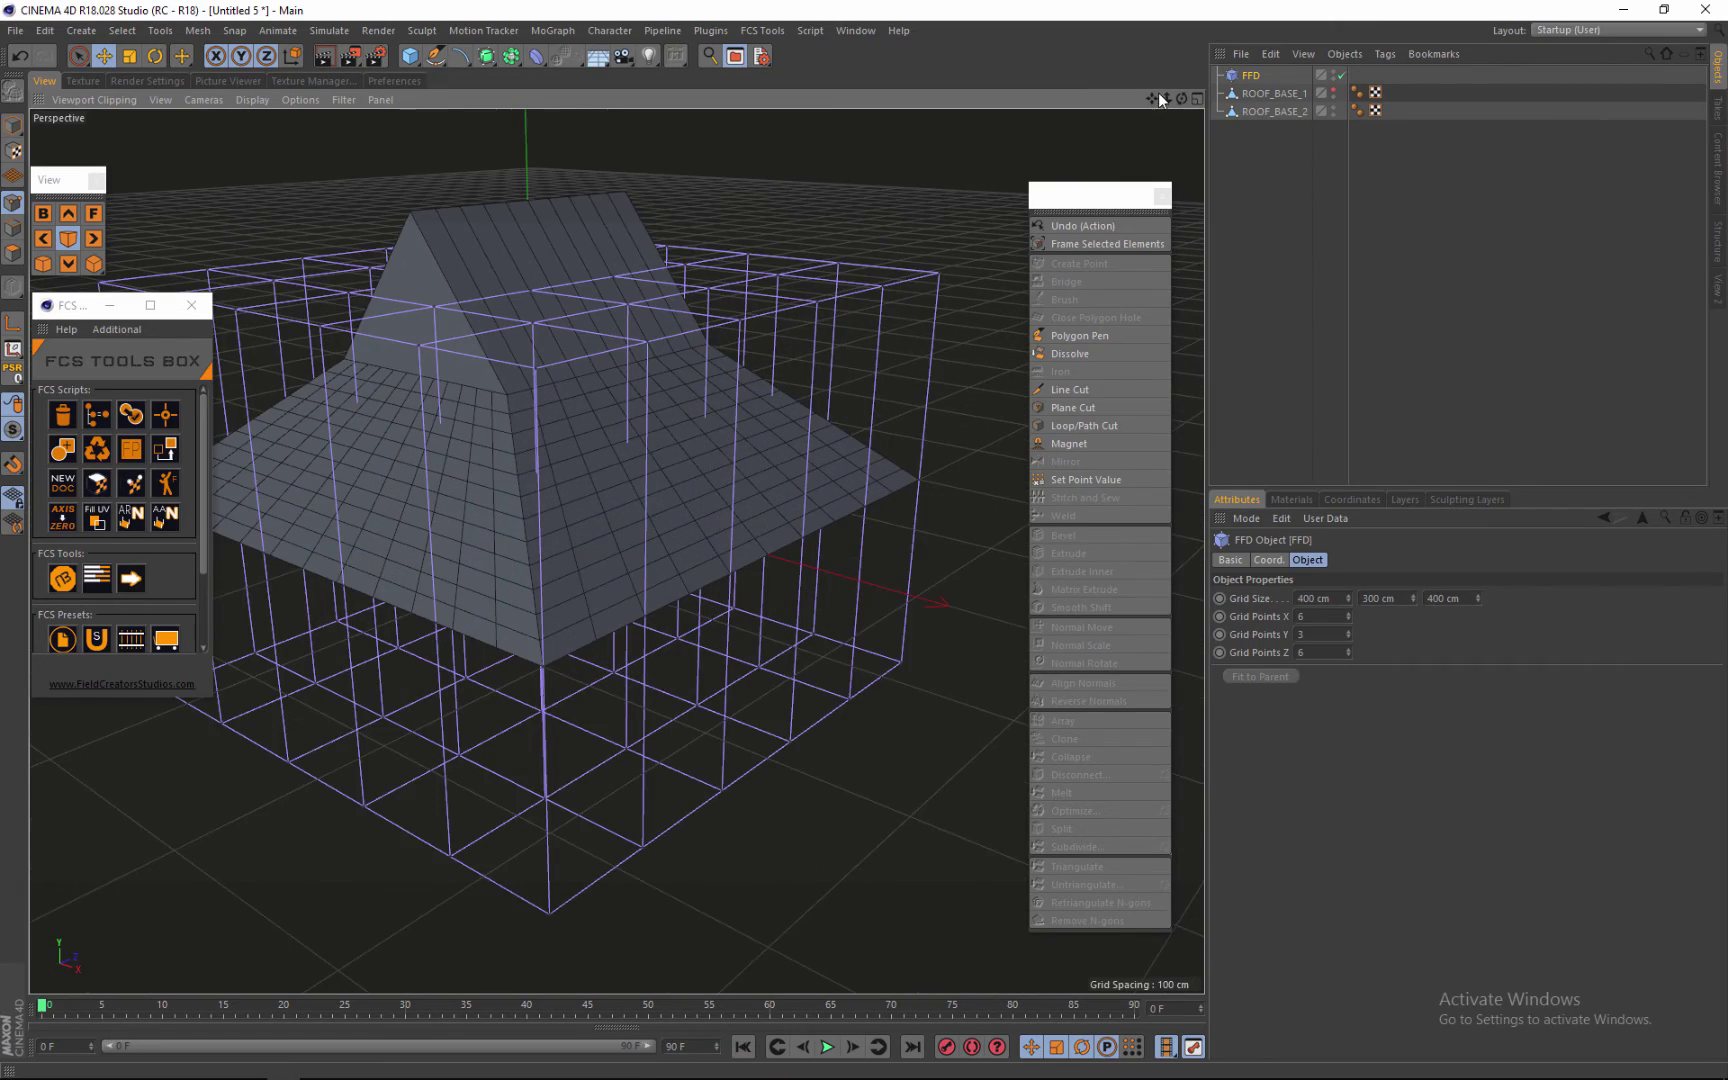
drag(1179, 103, 545, 614)
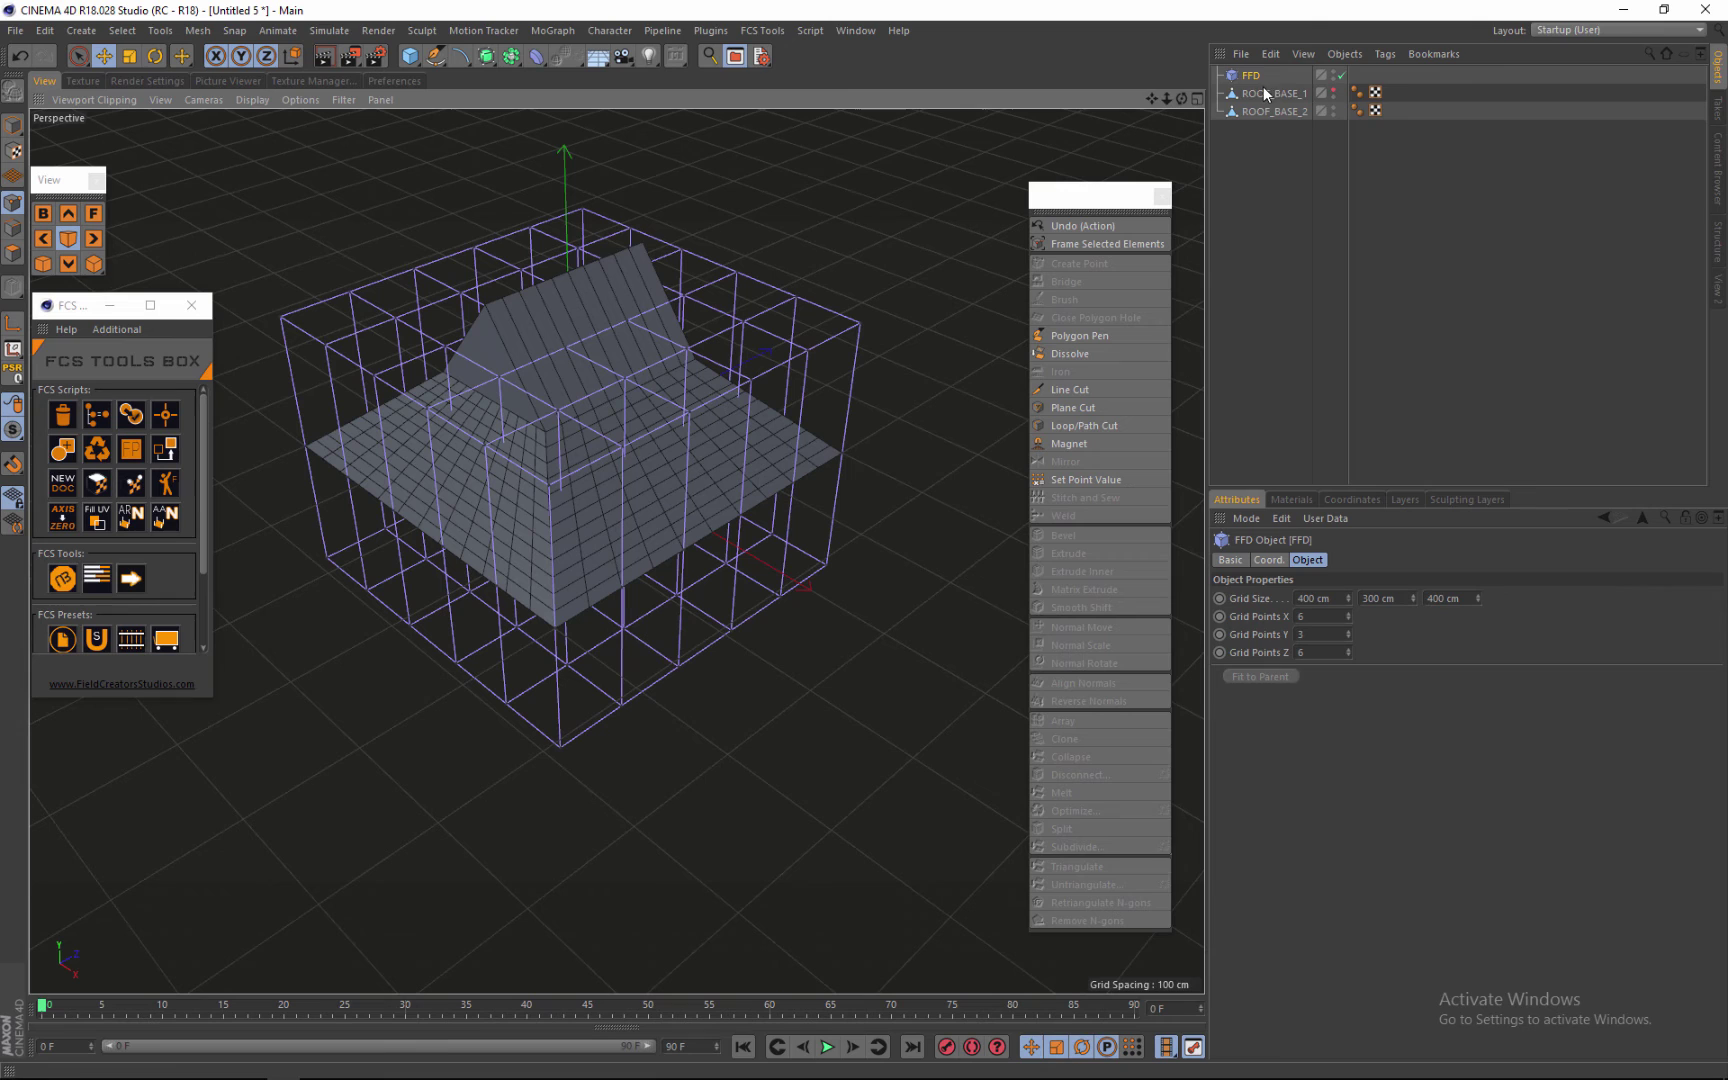
drag(1249, 80, 1270, 112)
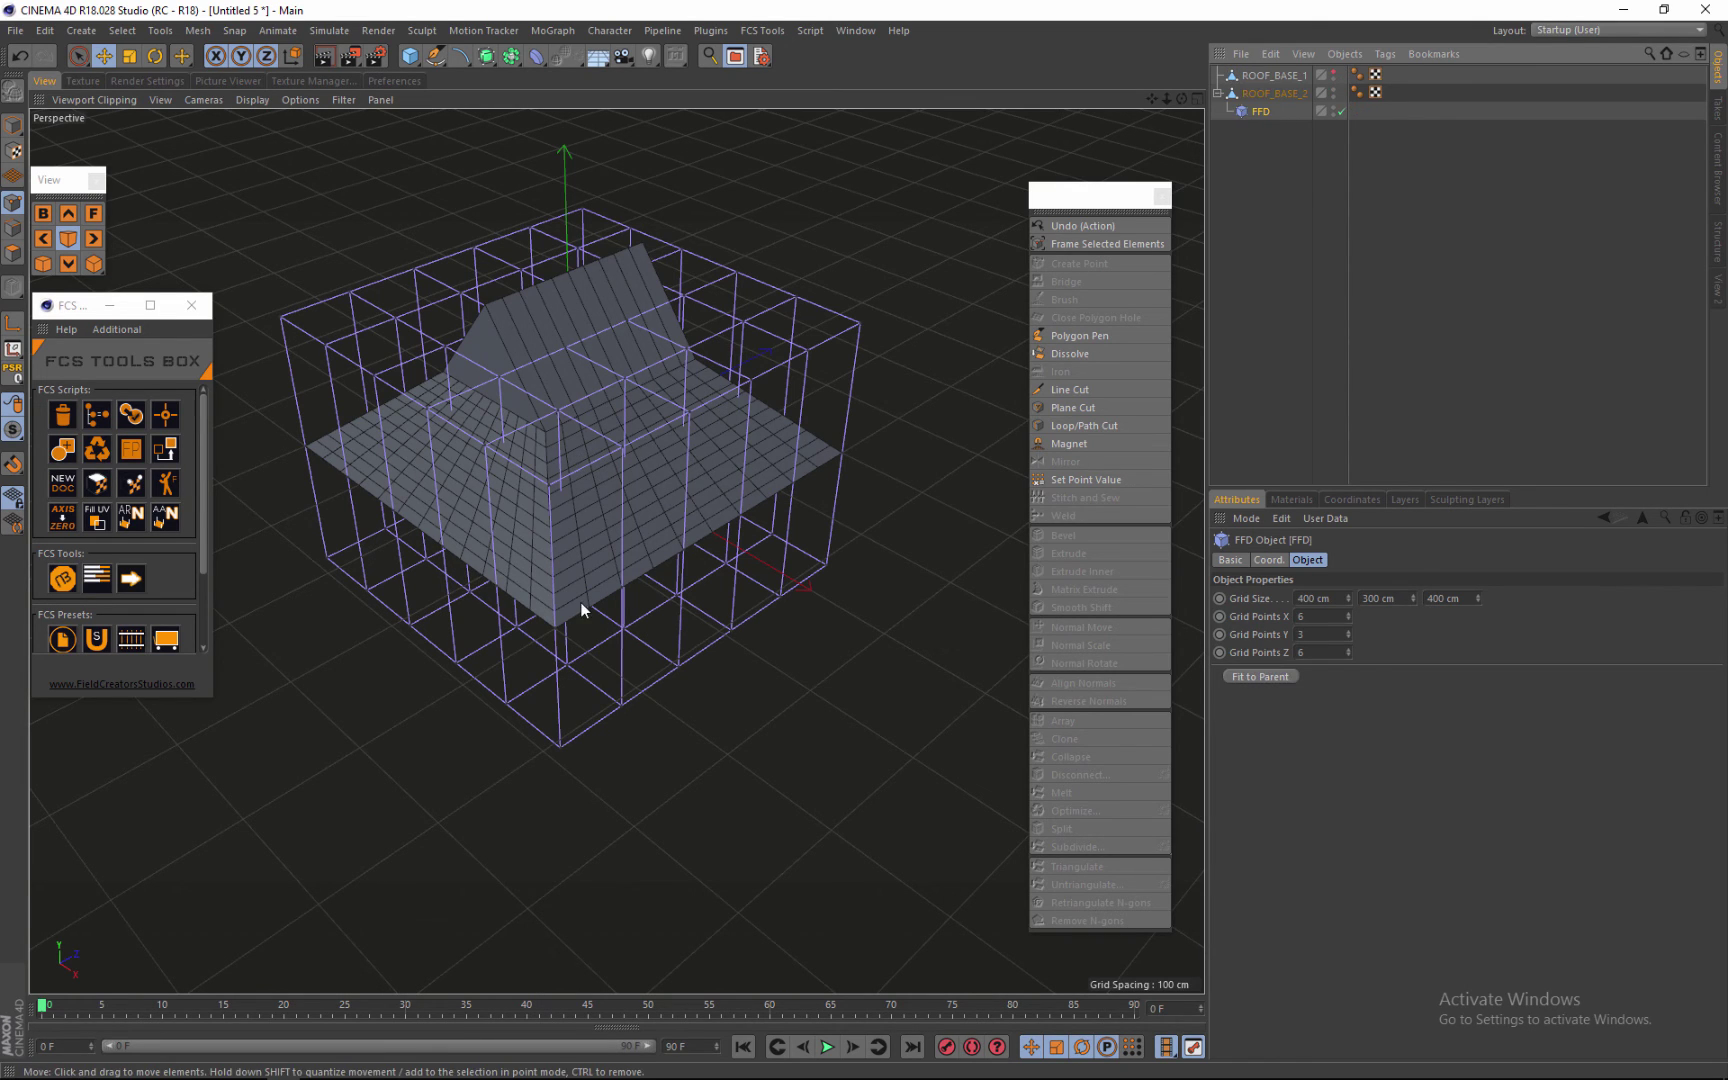
Step: Select the four outer corner points in the middle layer of the FFD cage
scroll(557, 625, up, 2)
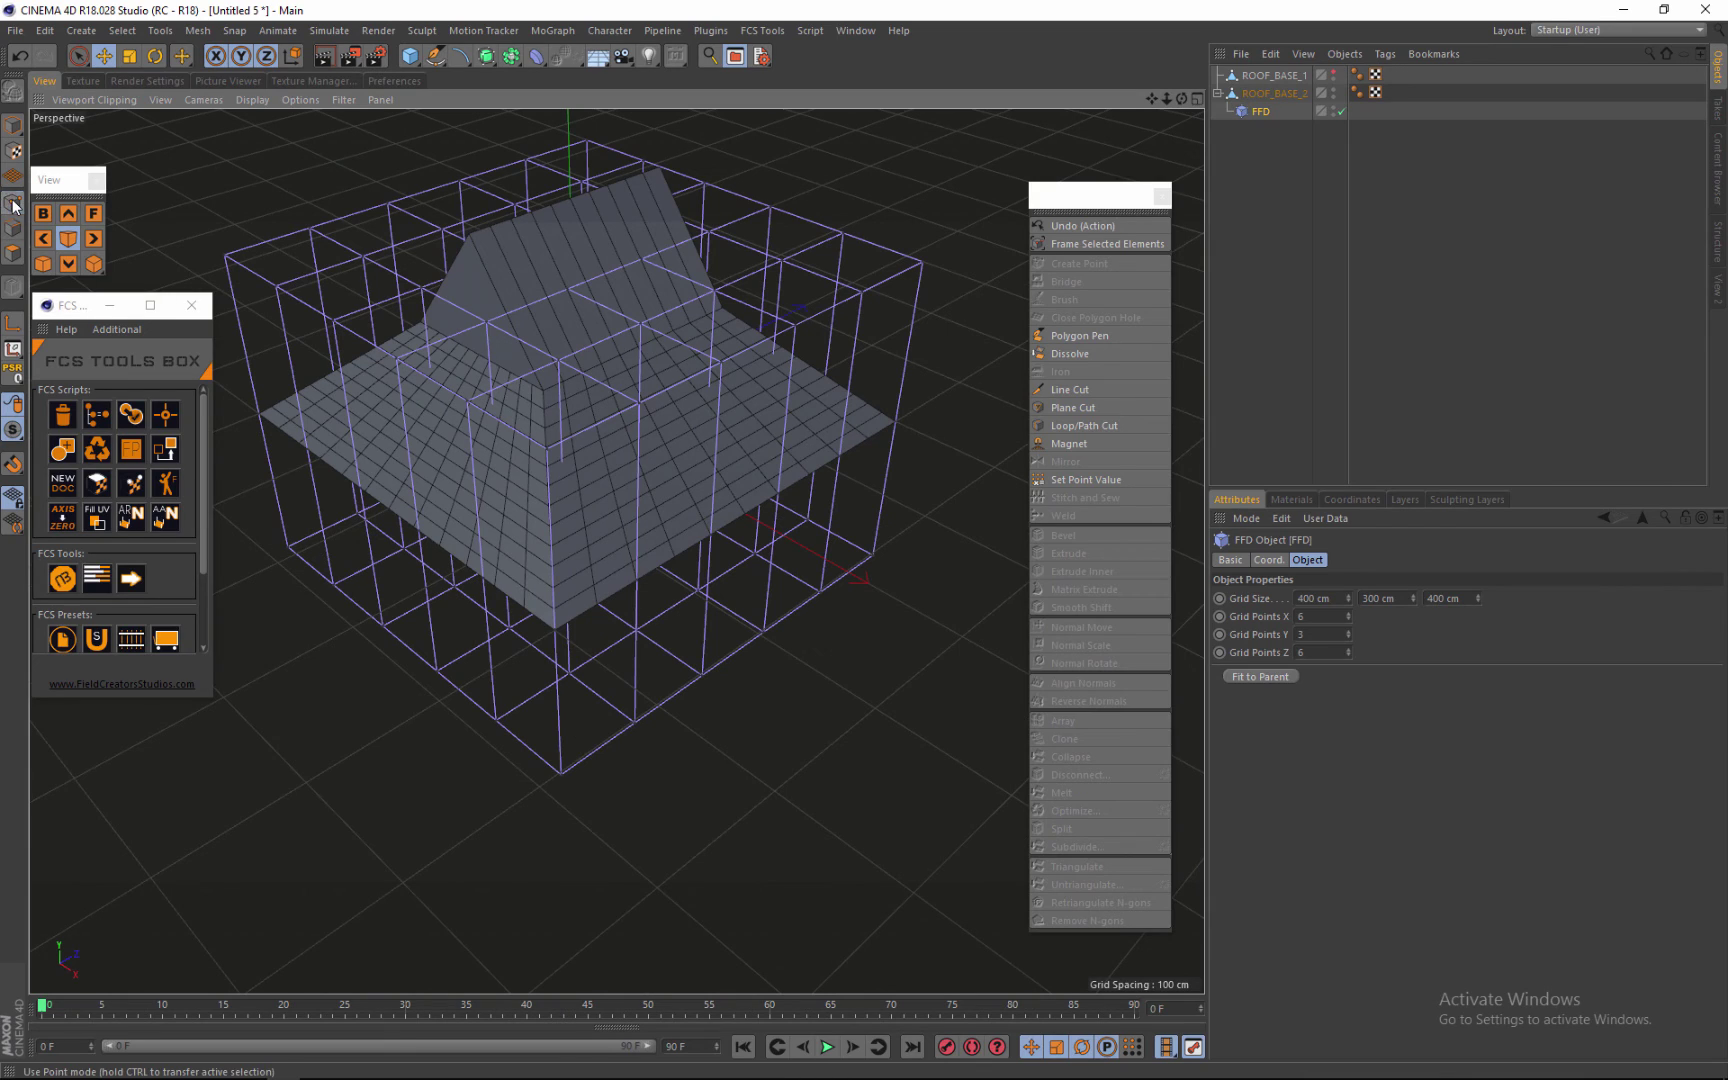
click(554, 632)
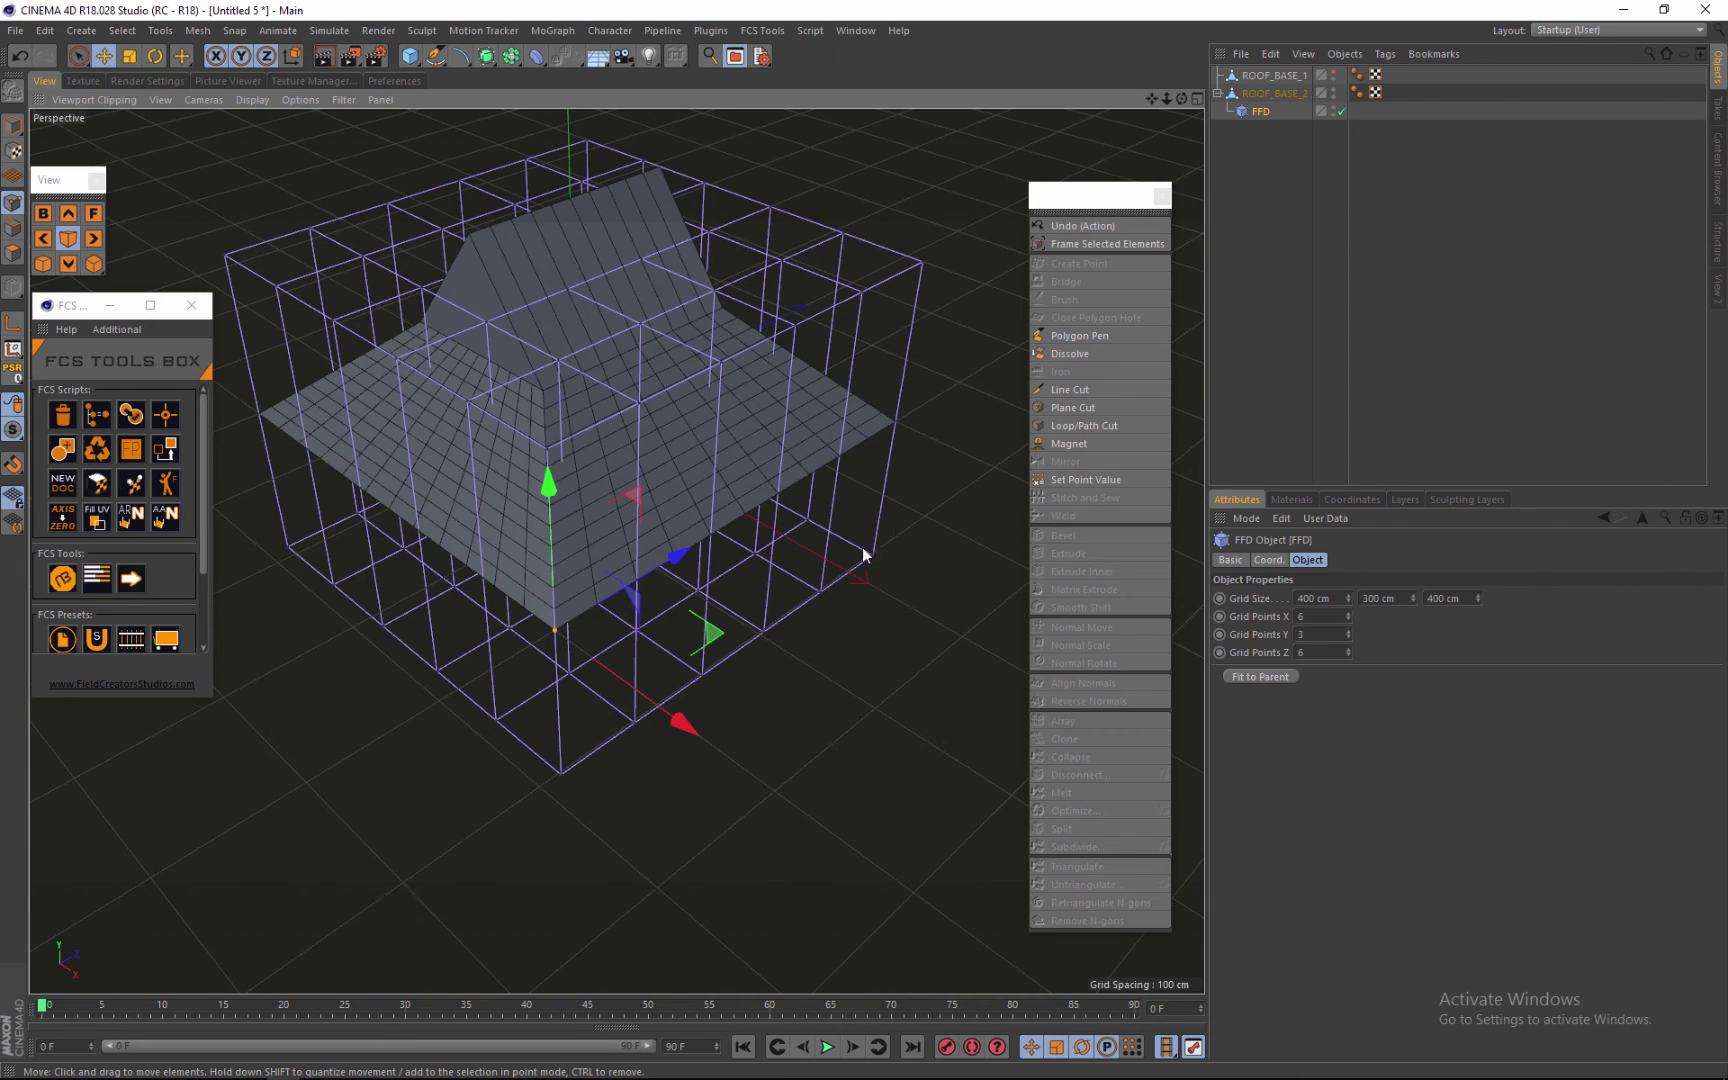
shift+click(896, 421)
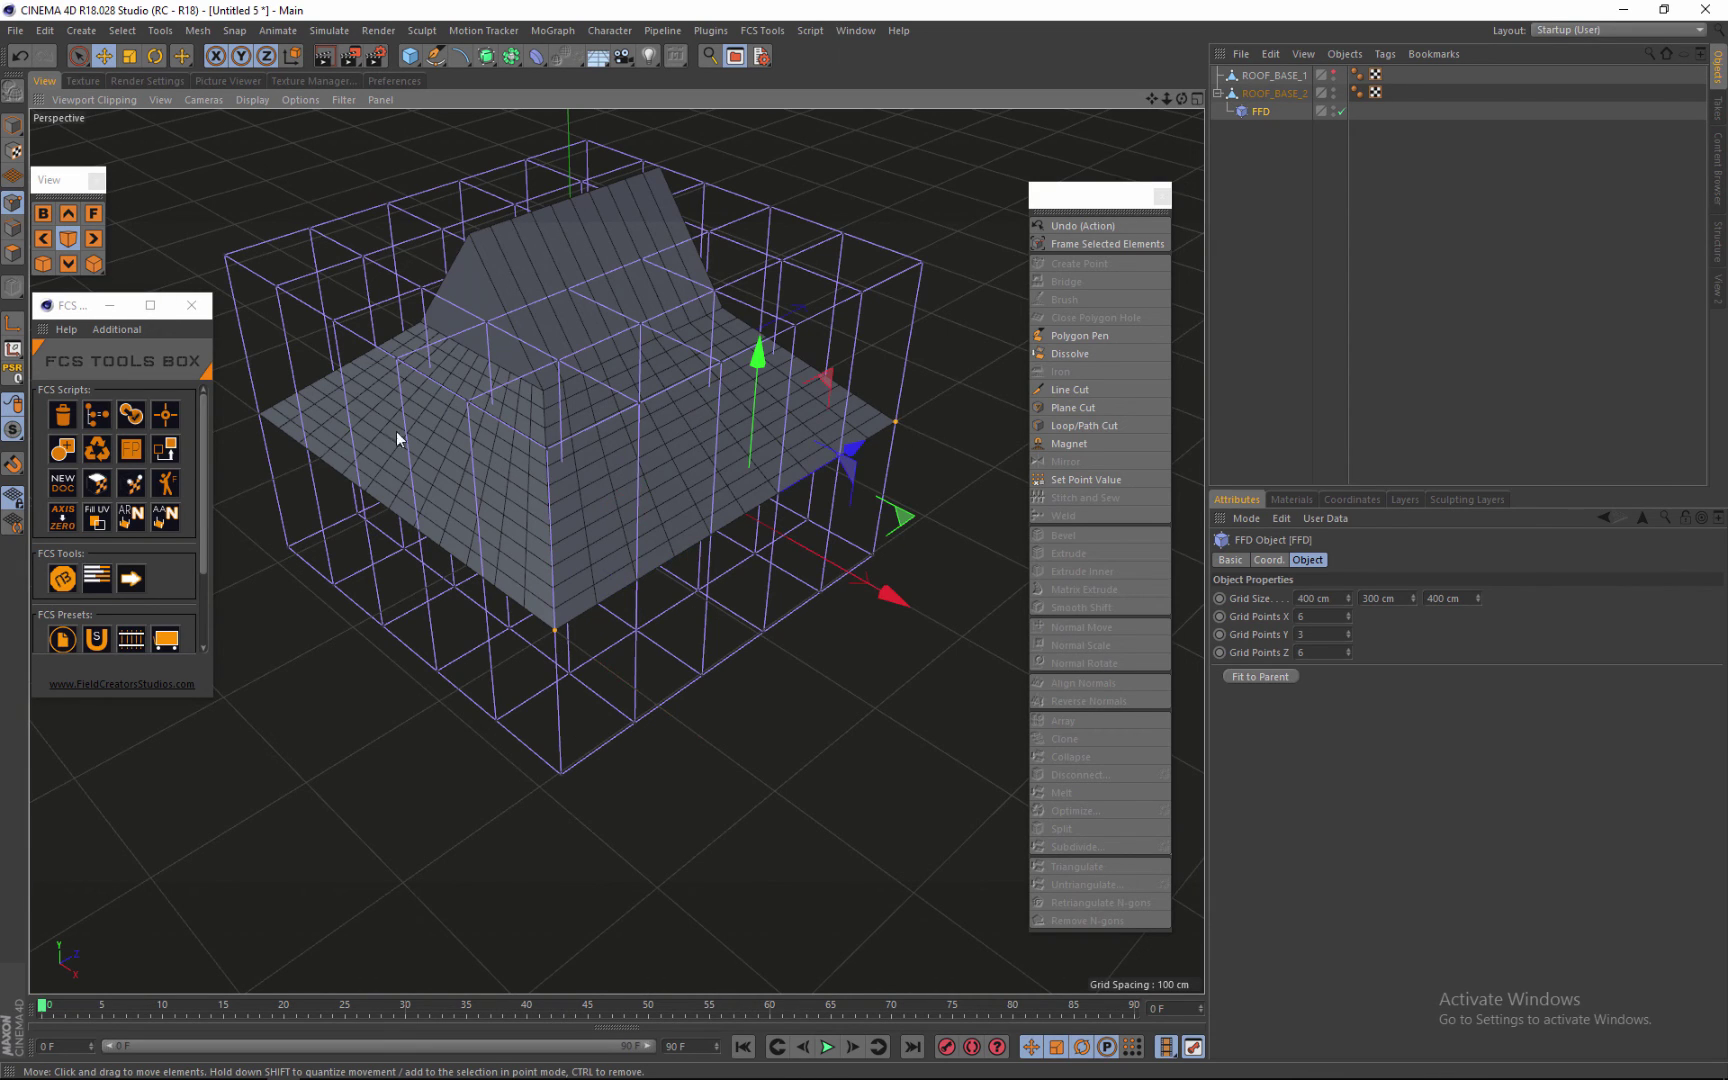
shift+click(257, 414)
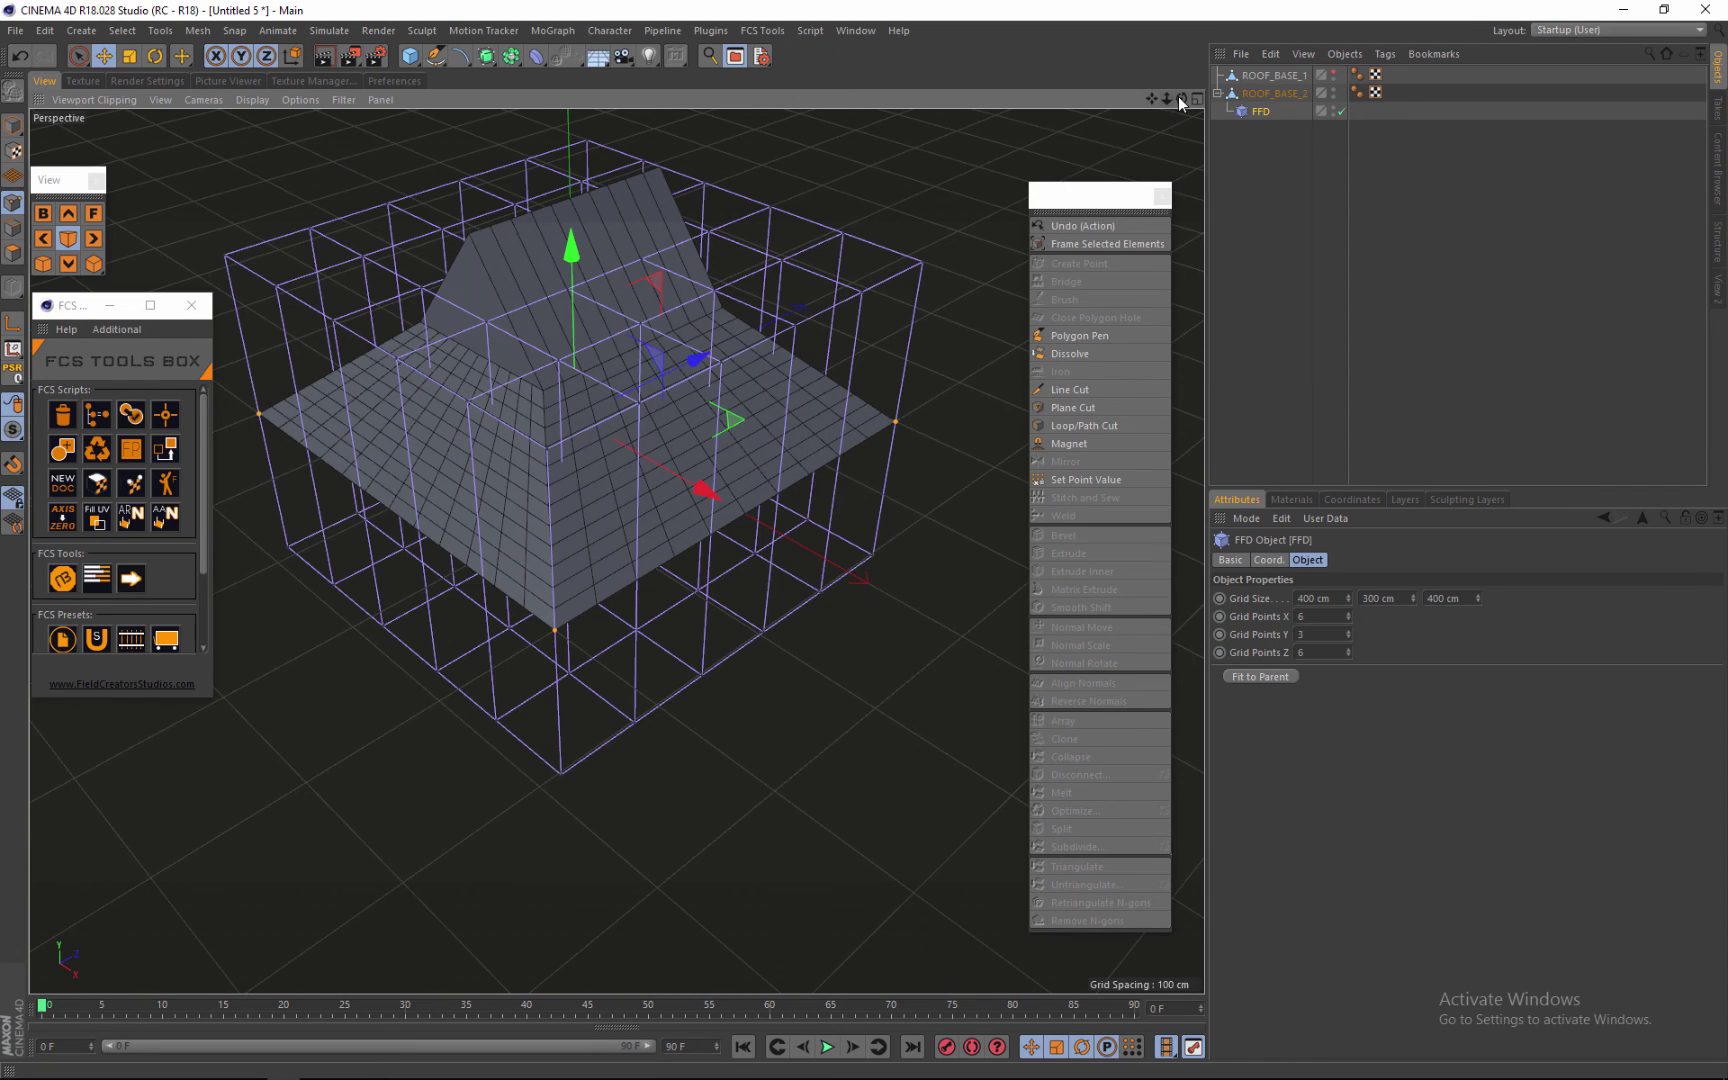
drag(1181, 97, 888, 272)
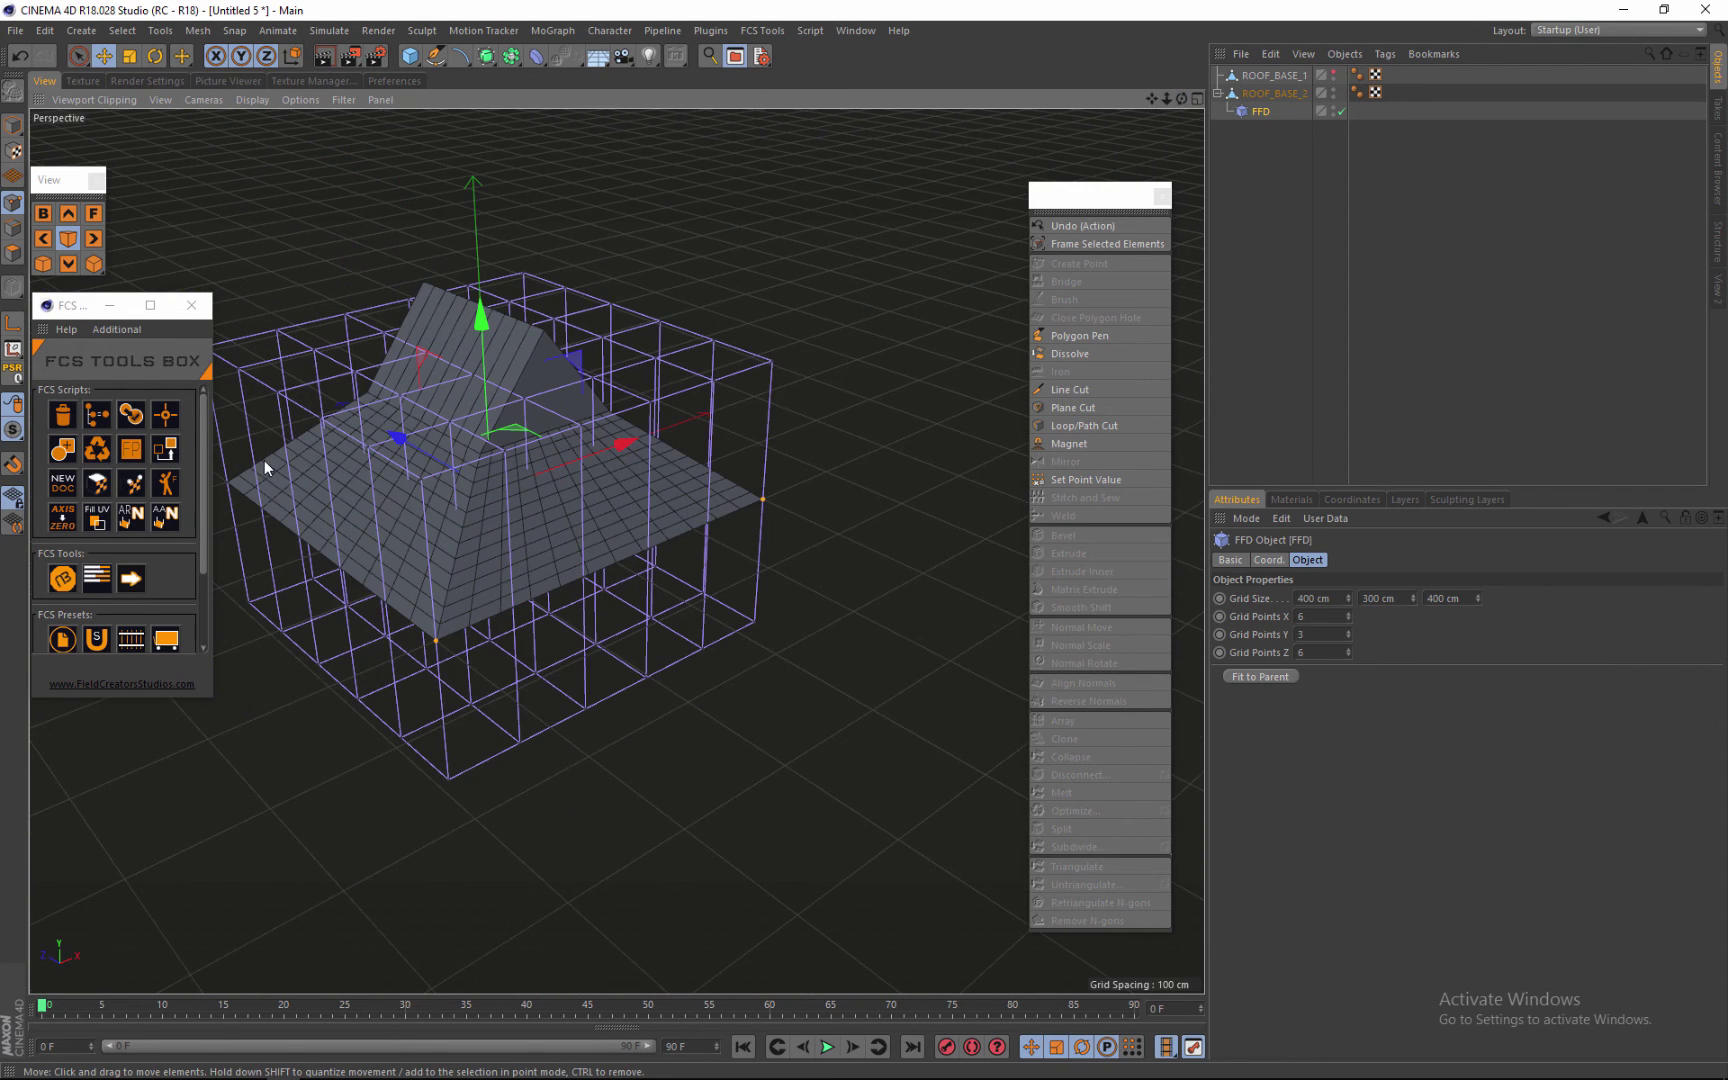
scroll(308, 385, up, 3)
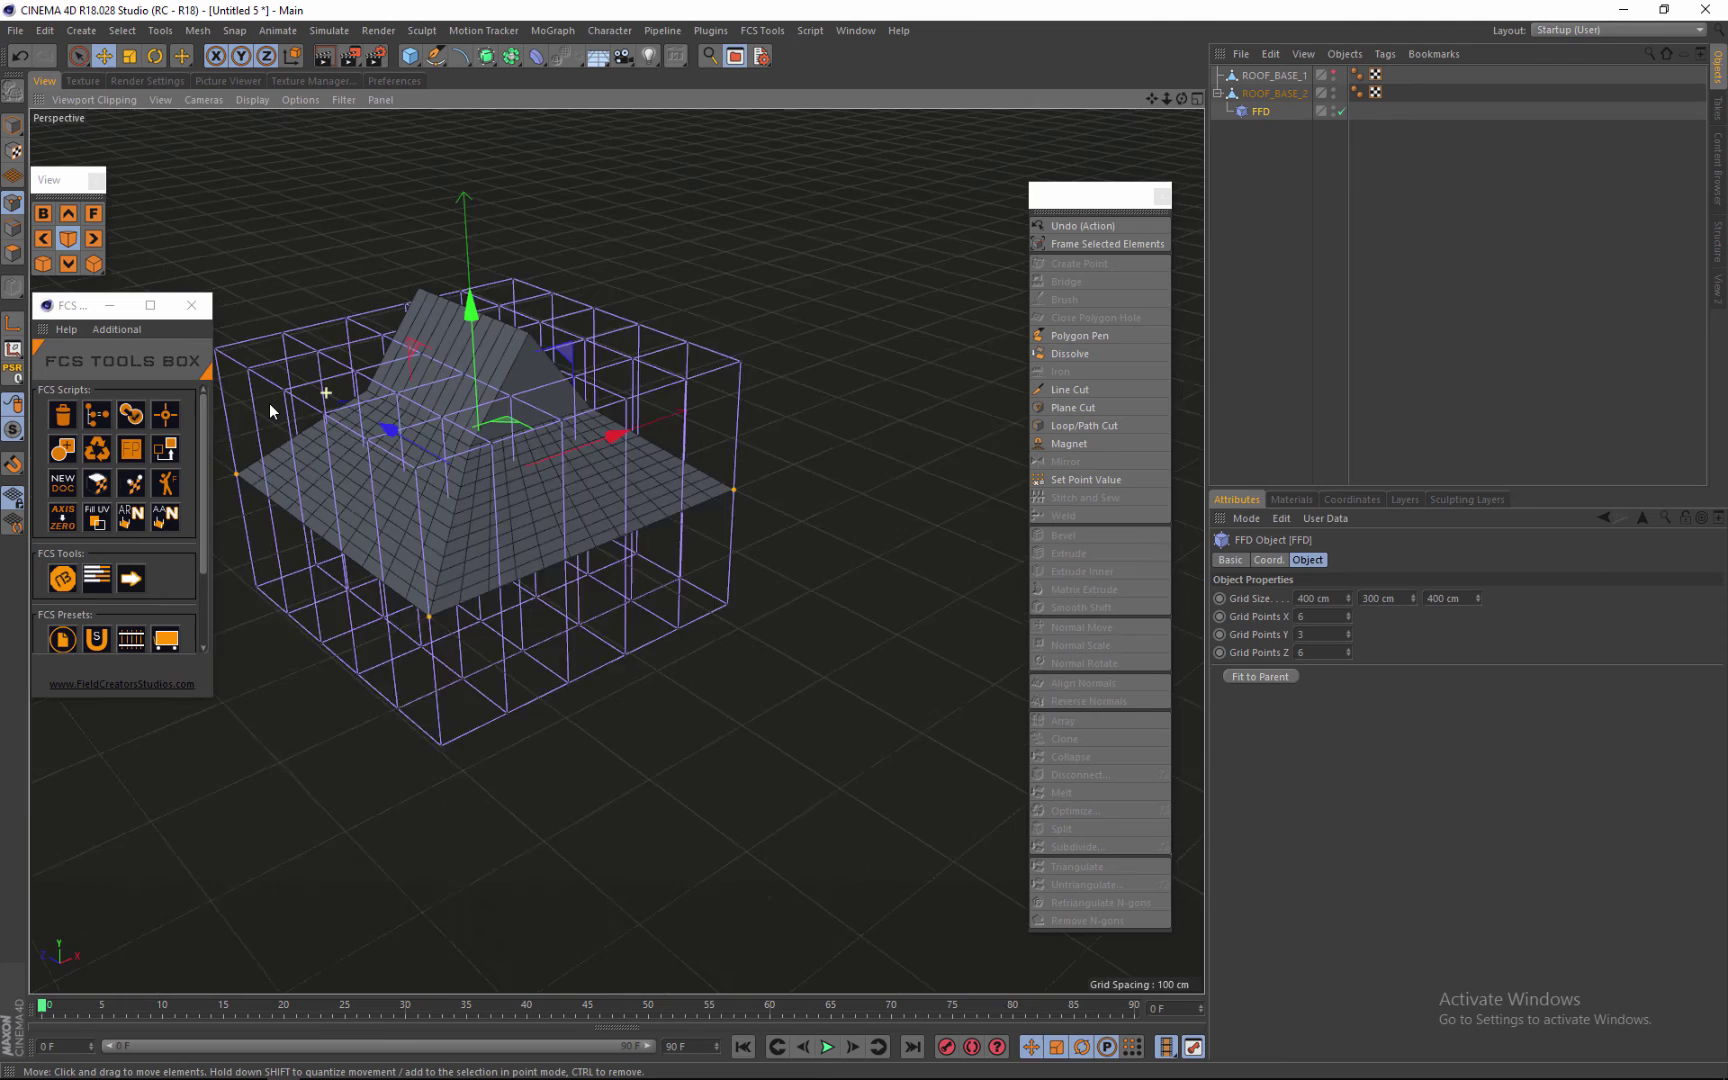
Step: Show ROOF_BASE_1 for reference and raise the selected FFD corner points until the duplicate roof's corners curve up to match it
click(1334, 72)
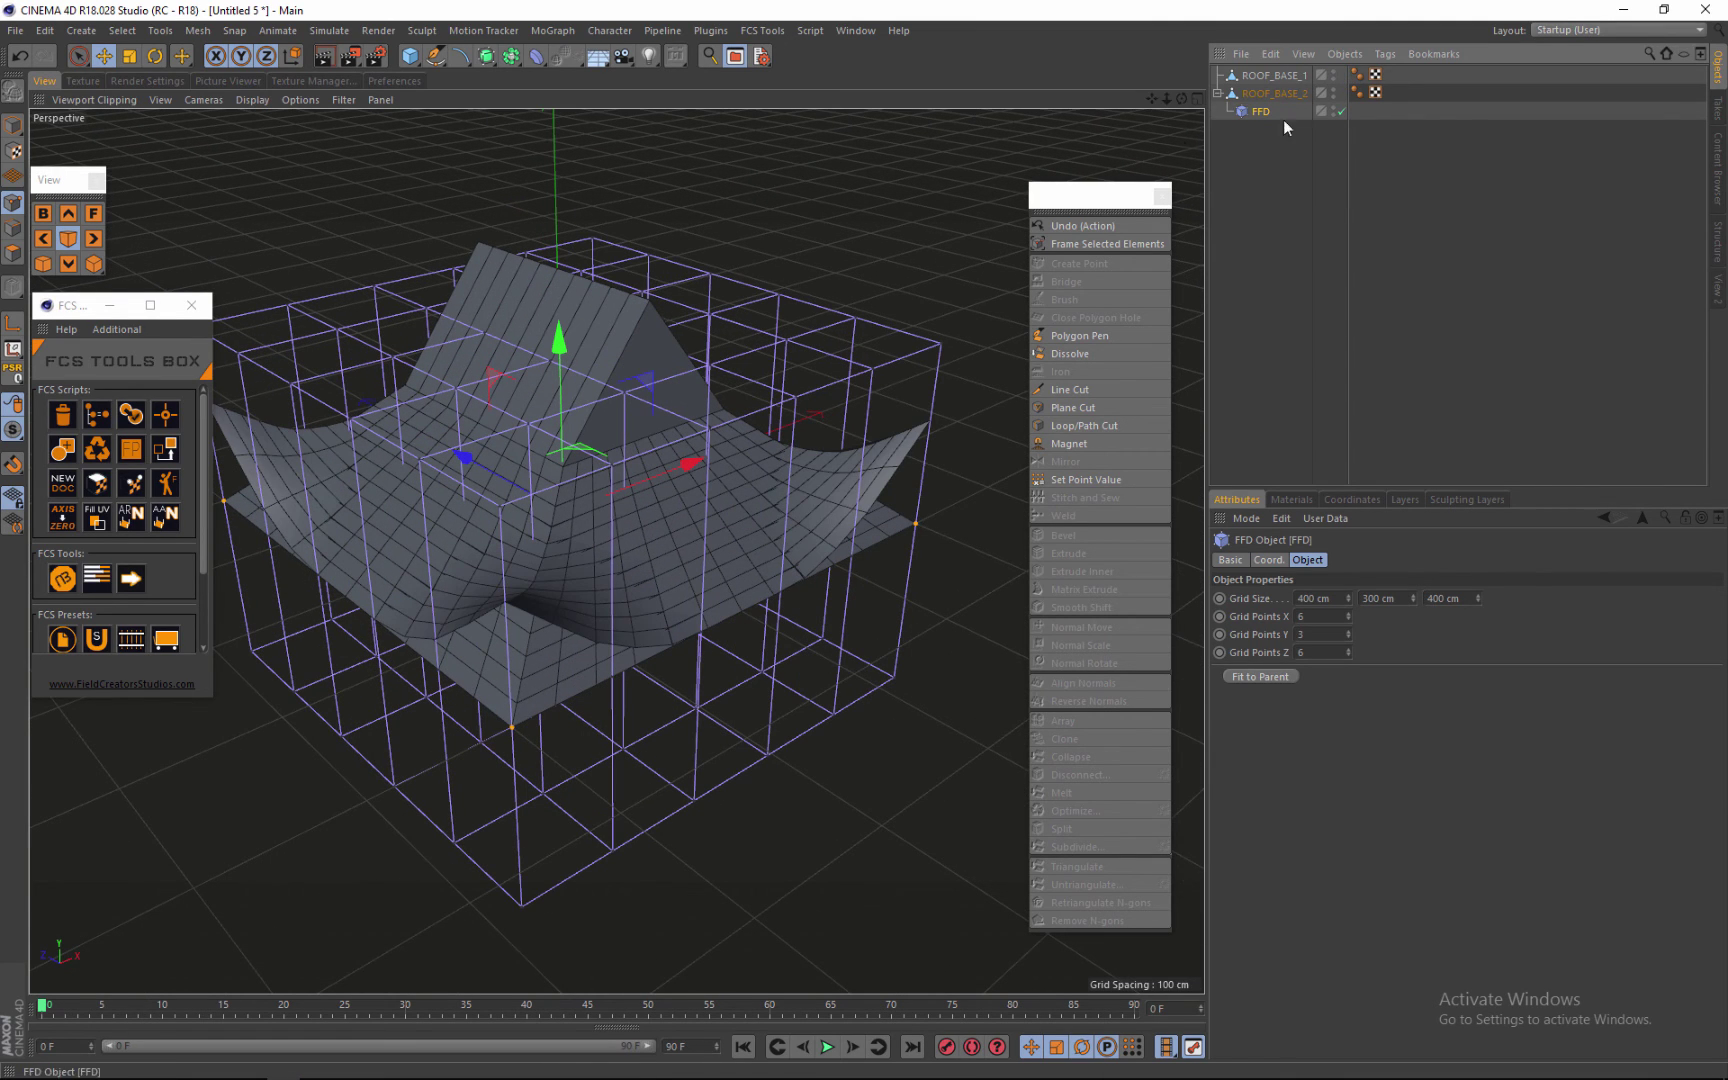
drag(559, 343, 559, 100)
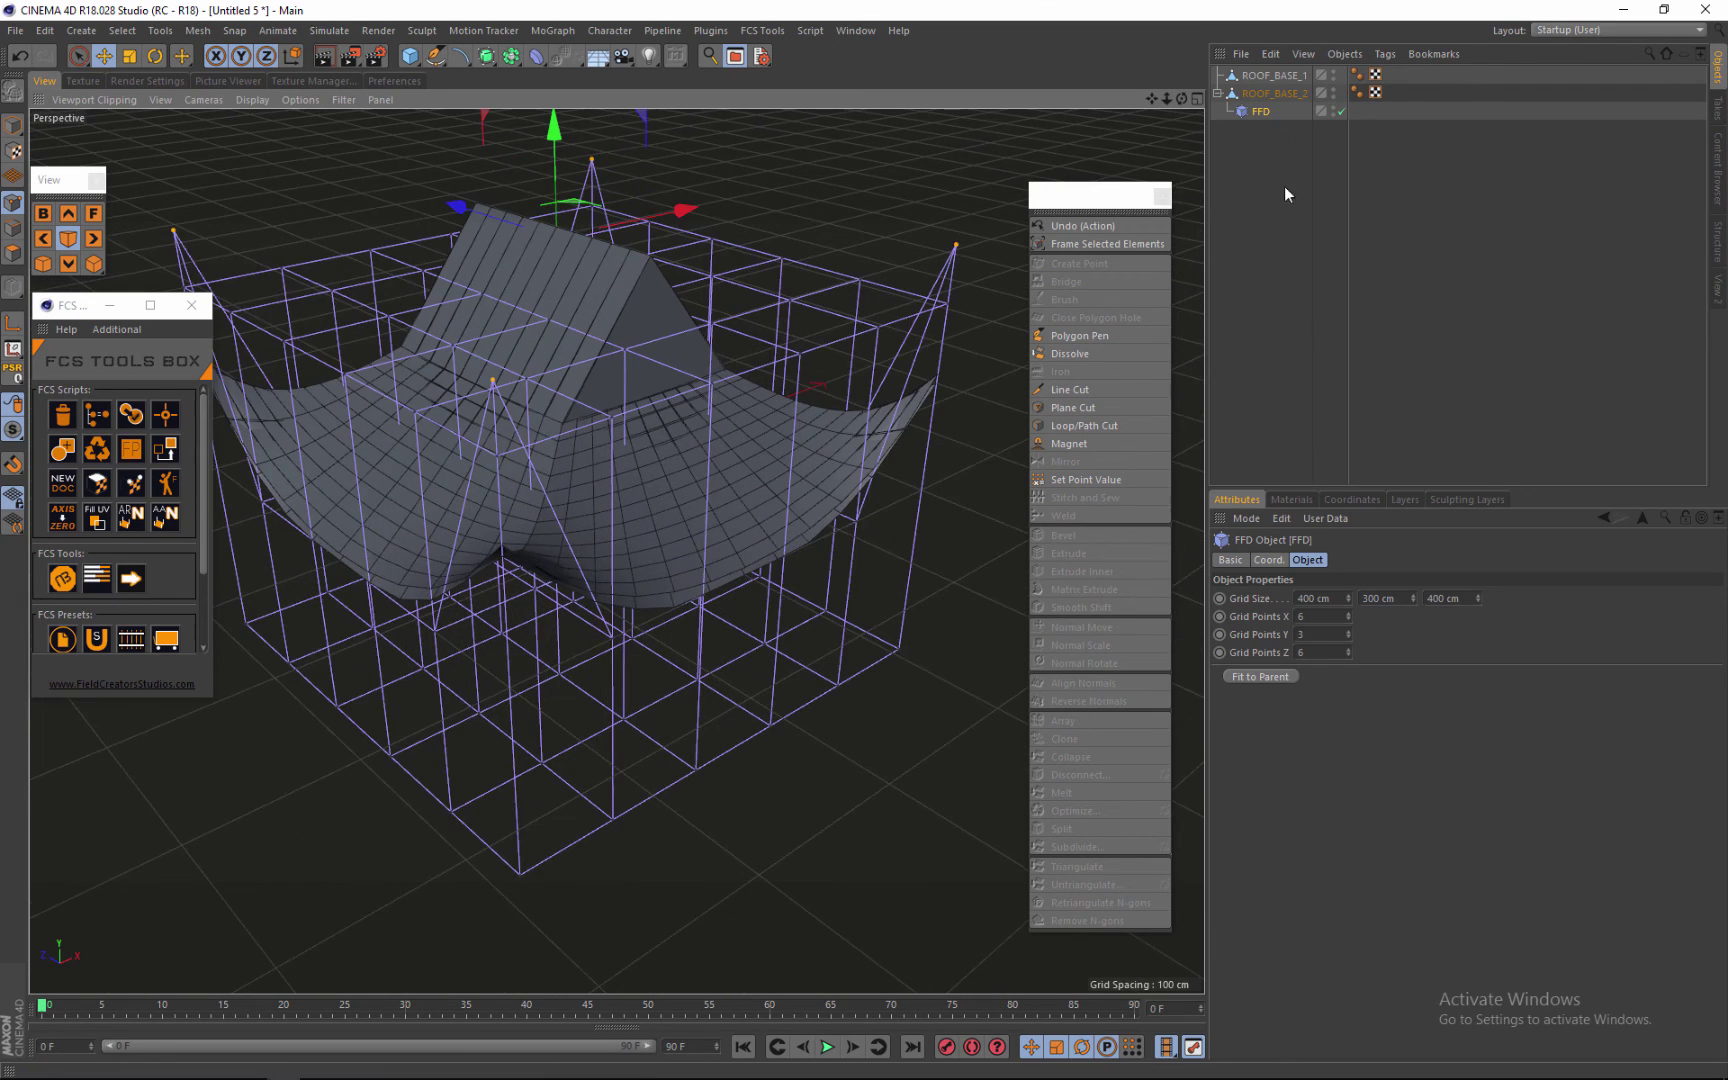
drag(1182, 98, 1148, 132)
scroll(1178, 215, down, 3)
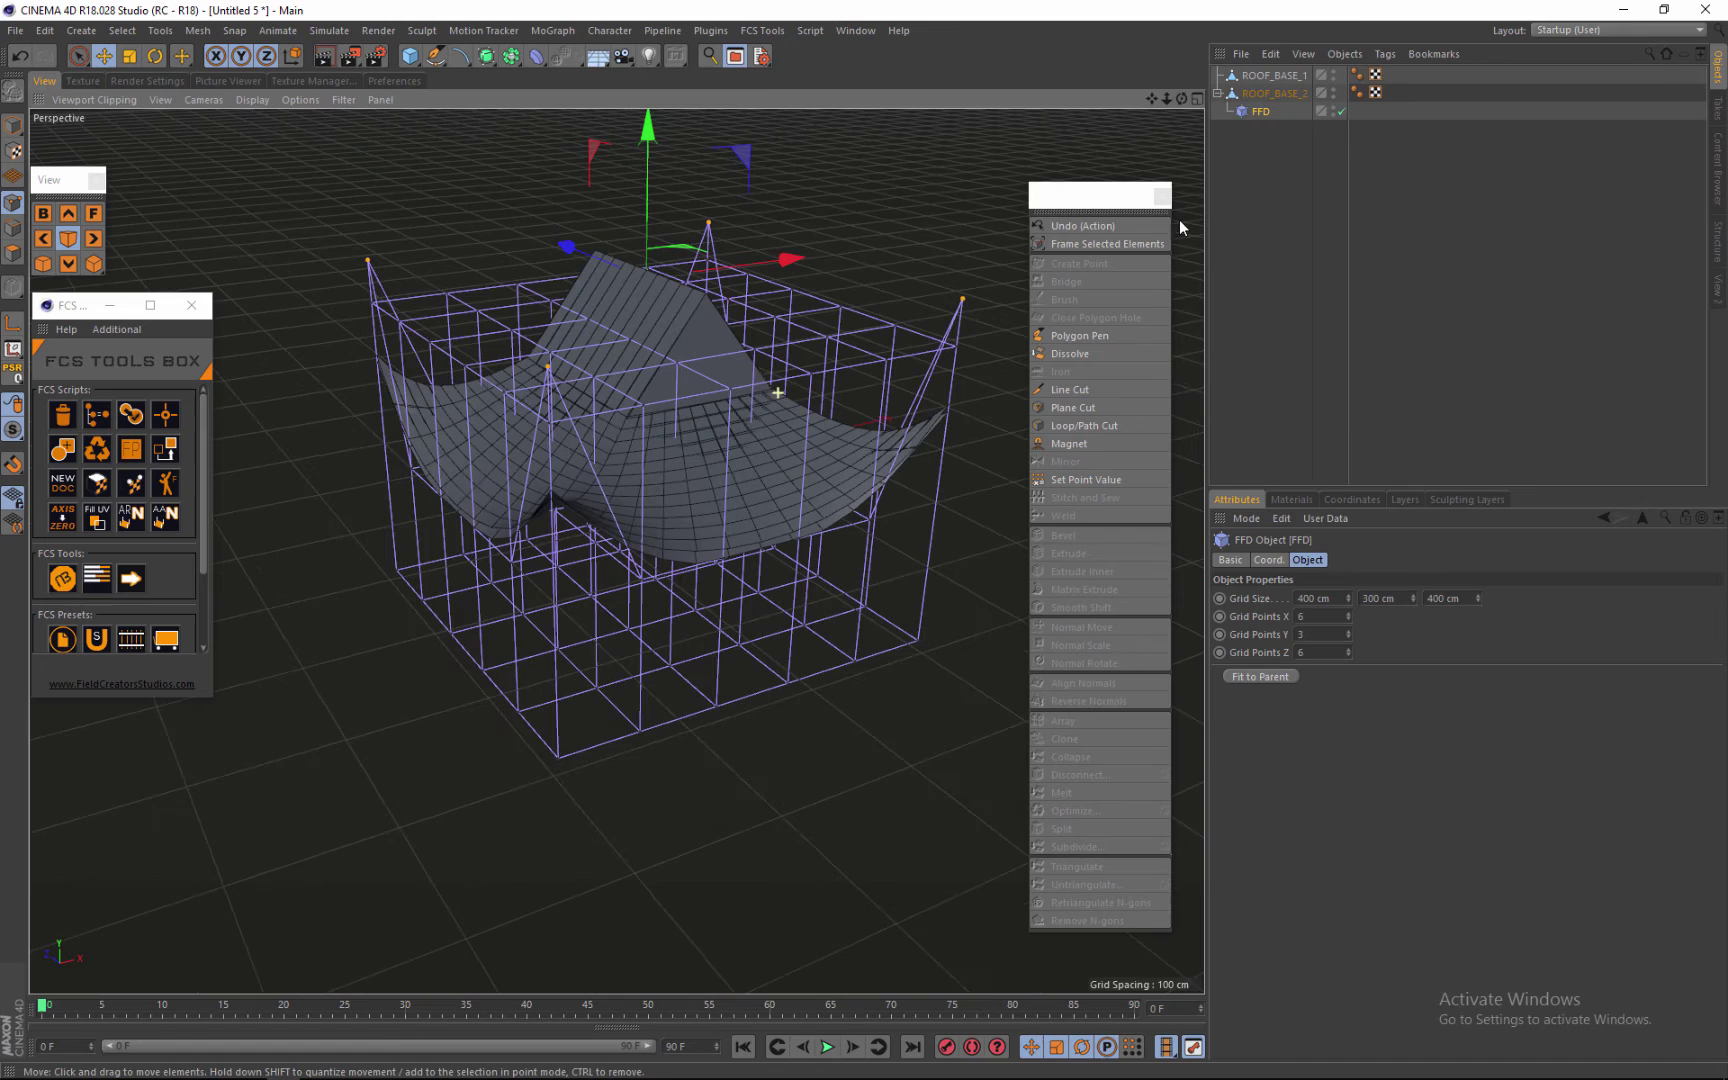
Step: Hide the FFD cage in the editor view while keeping its deformation active
click(1333, 107)
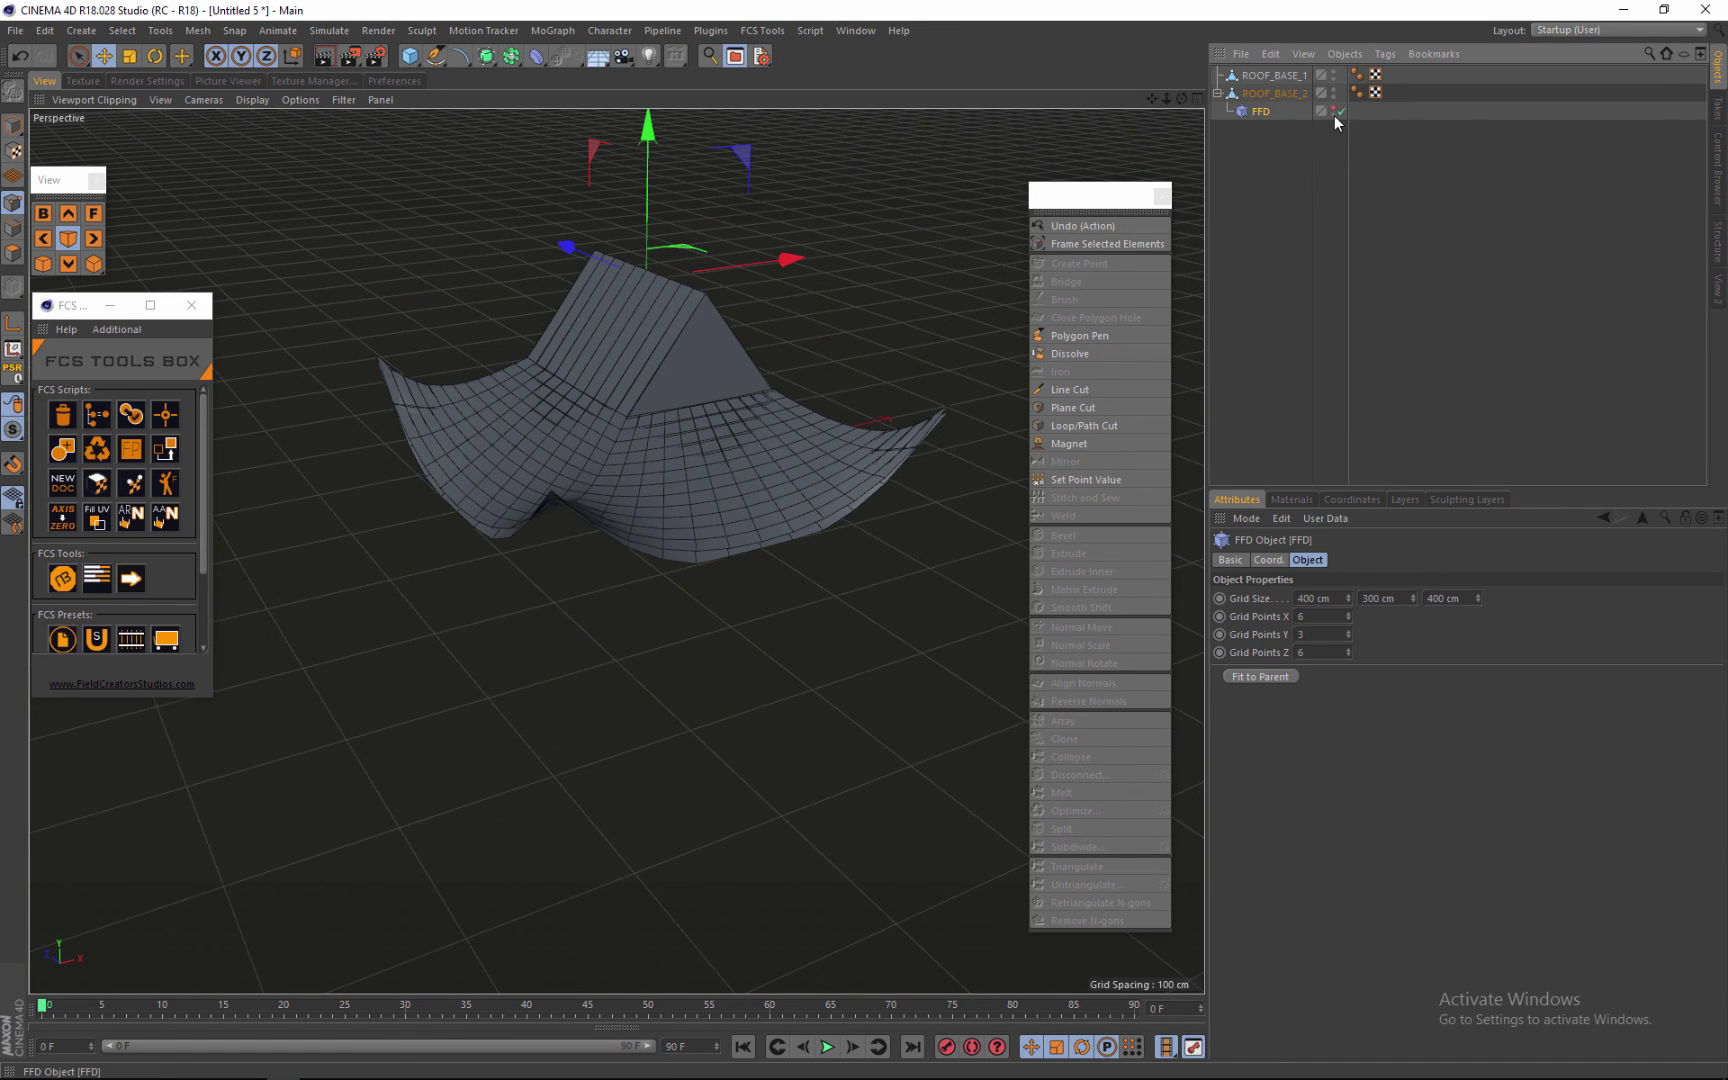
scroll(576, 460, down, 3)
scroll(624, 400, up, 2)
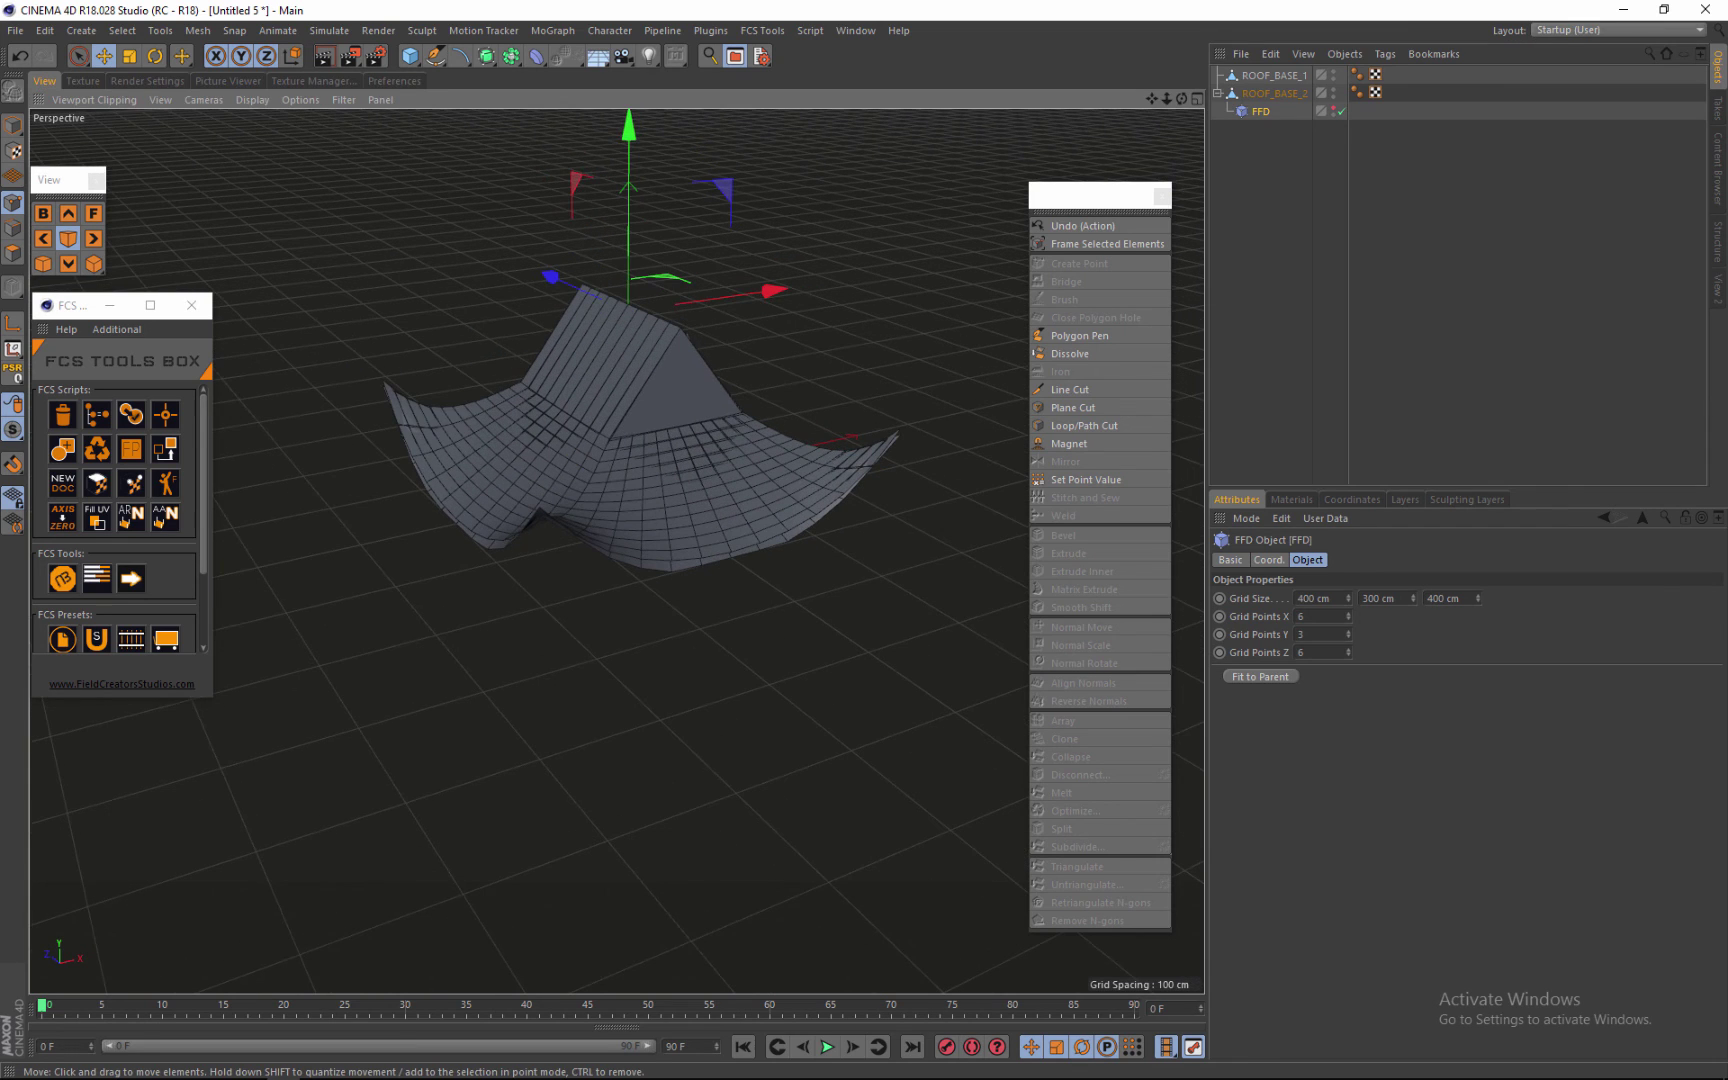
Step: Switch to Model mode and move ROOF_BASE_2 along the X axis so it stands beside ROOF_BASE_1
click(12, 125)
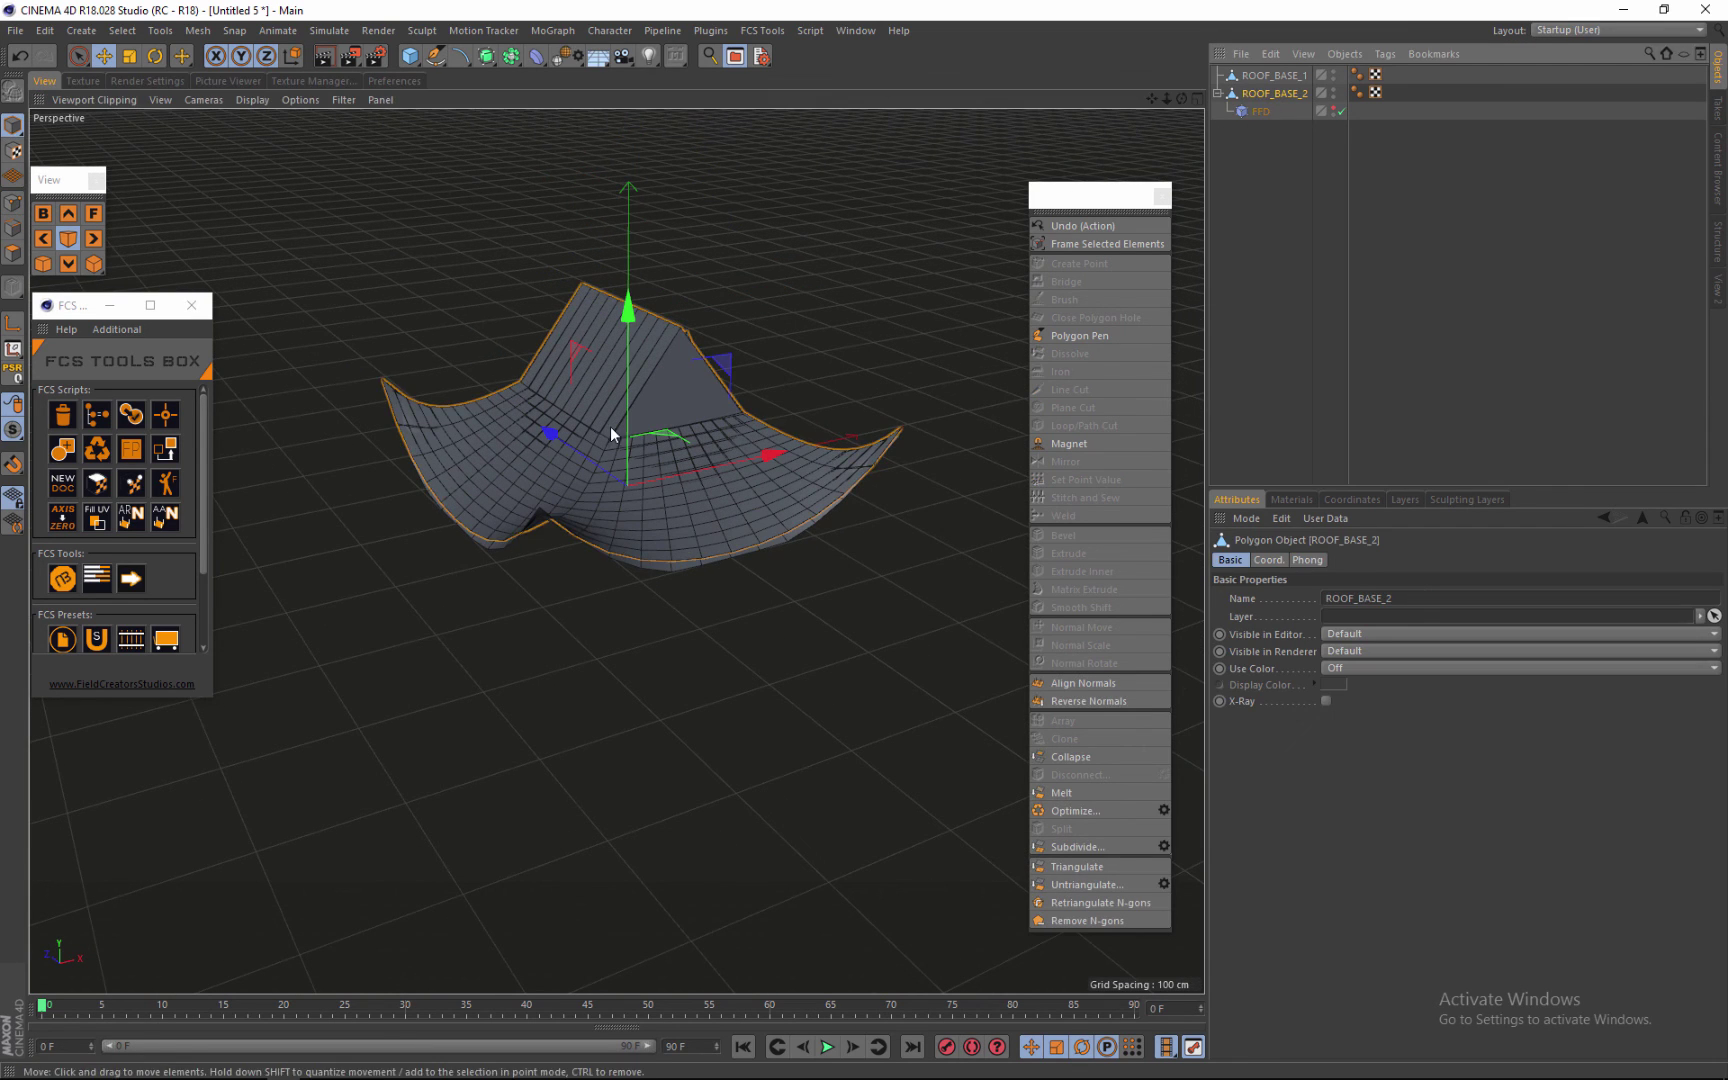
drag(736, 458, 1032, 416)
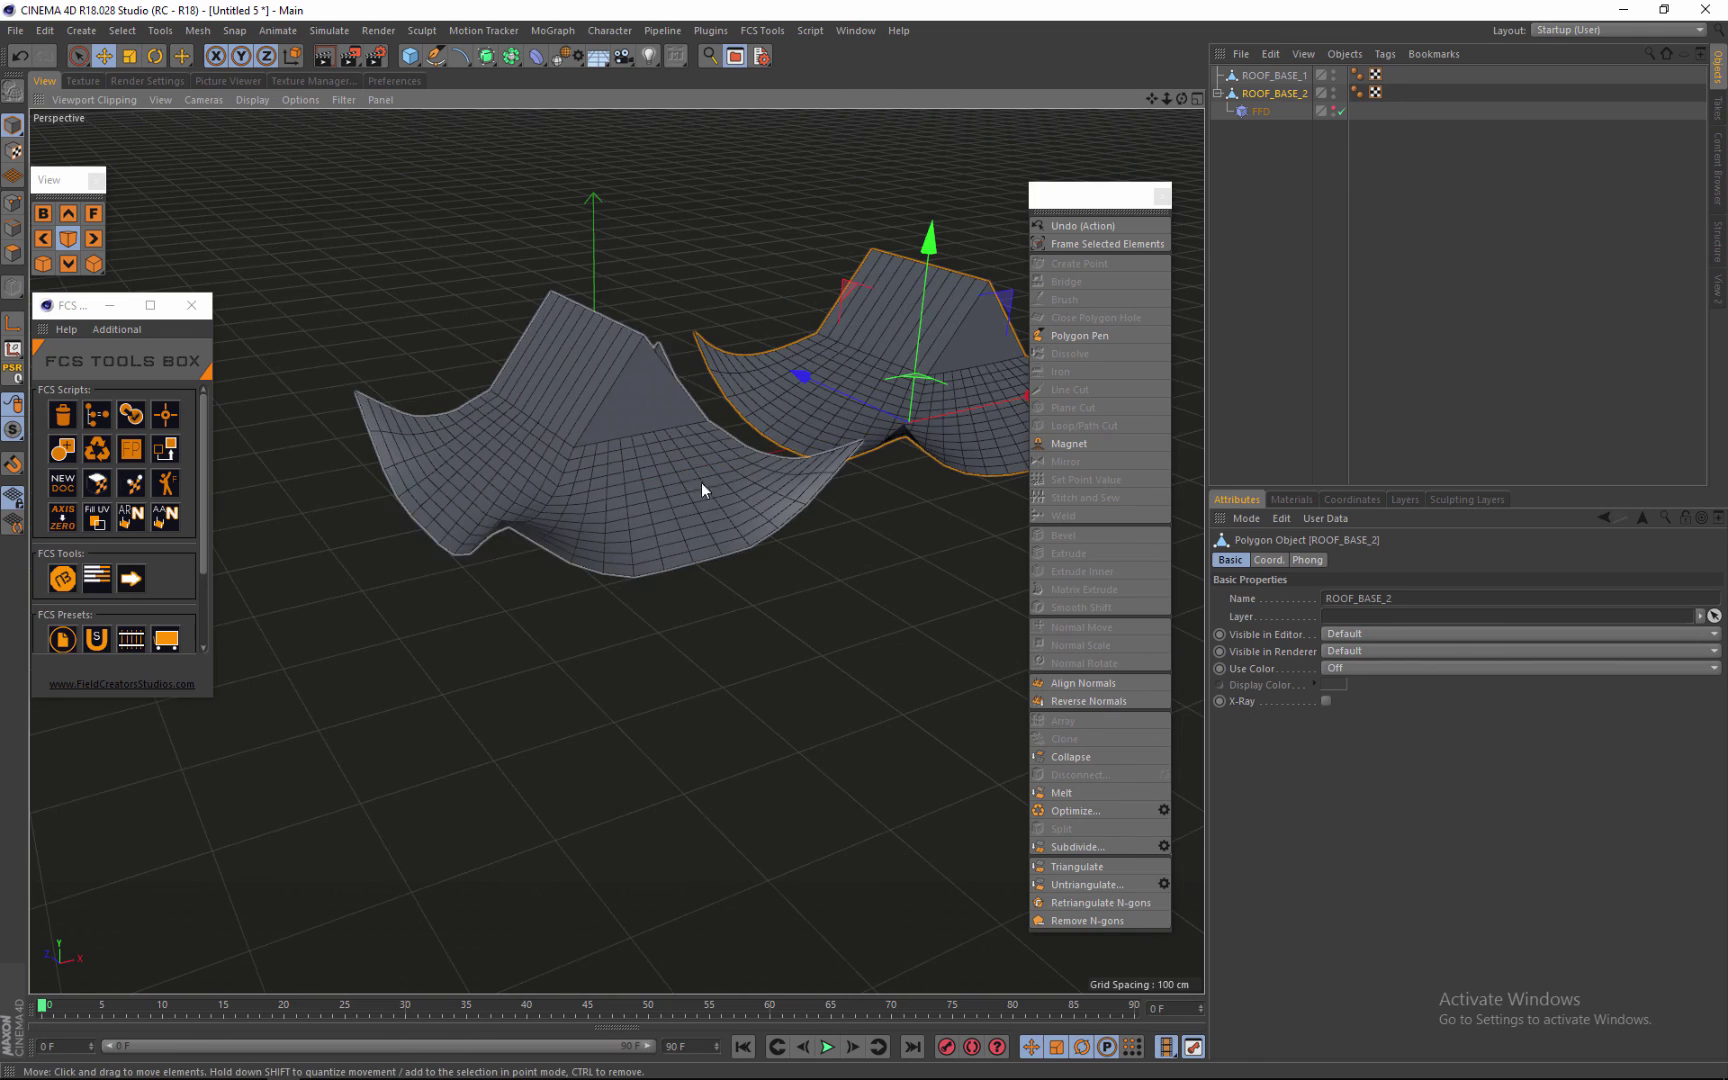
scroll(701, 483, down, 2)
Step: Select ROOF_BASE_1 and compare its curved corners with those of ROOF_BASE_2 from several angles
click(1275, 76)
scroll(693, 433, down, 2)
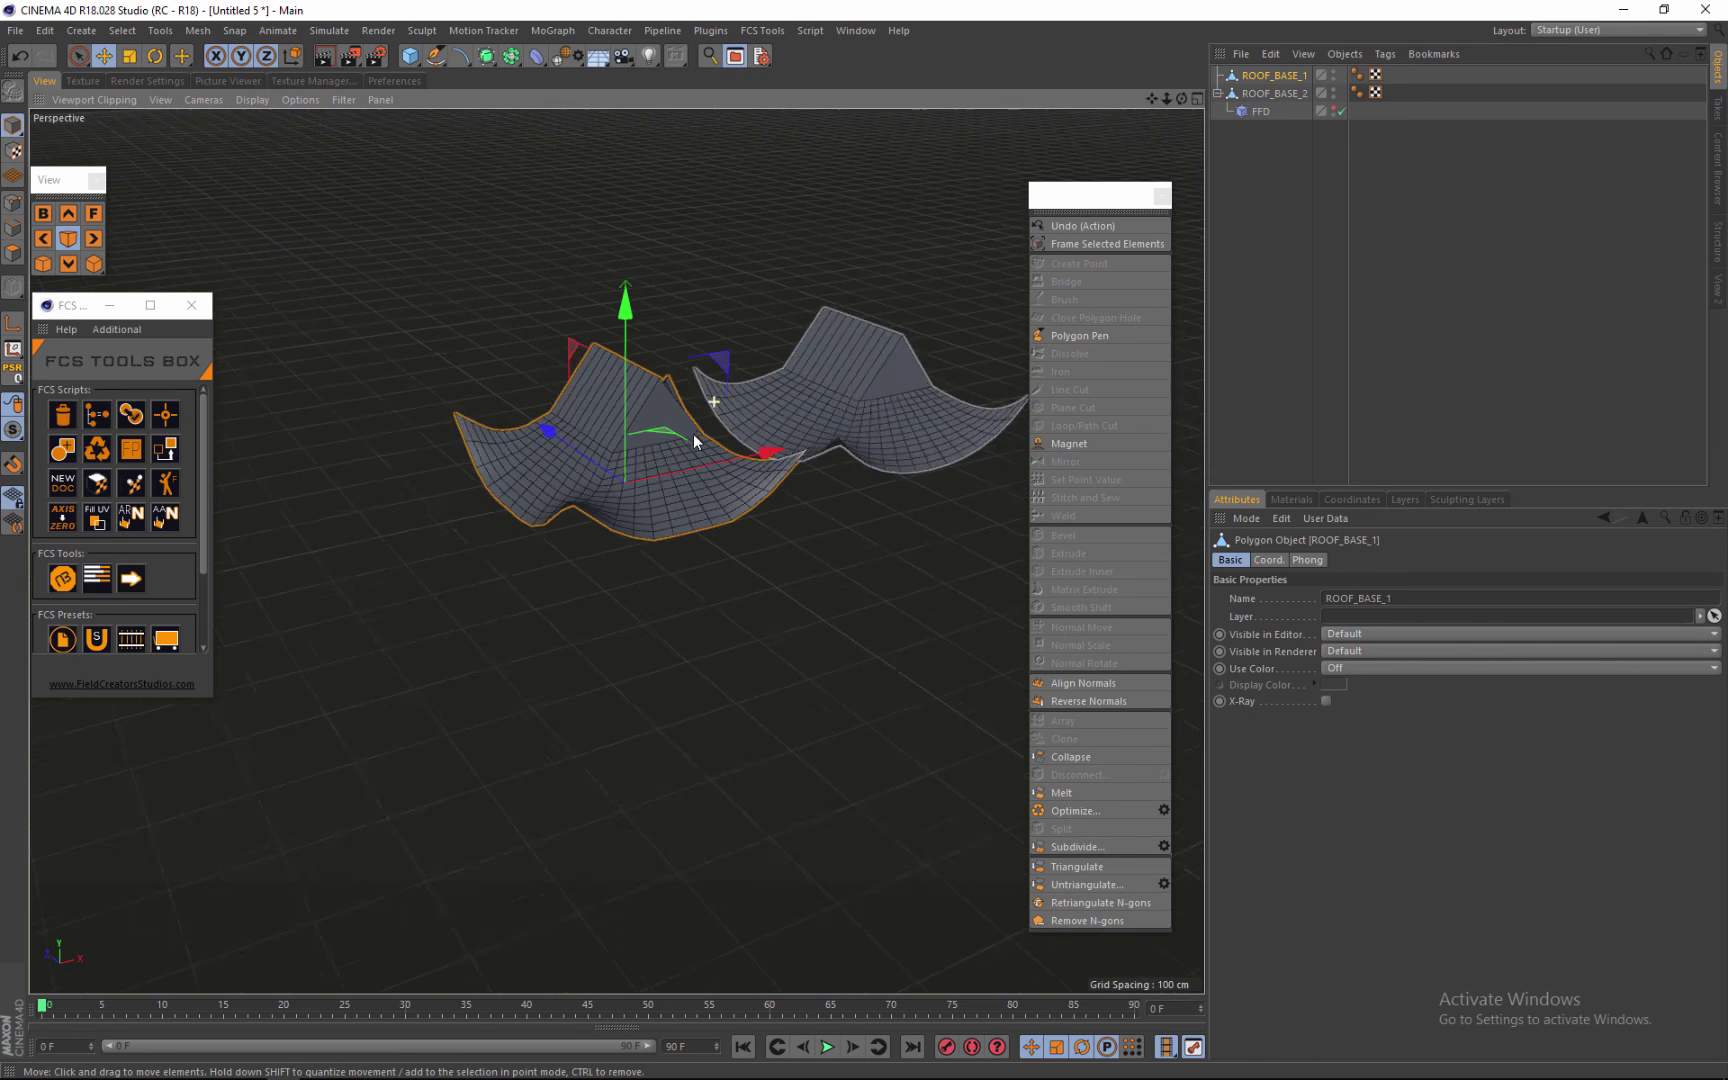
scroll(804, 371, up, 2)
drag(1180, 97, 812, 459)
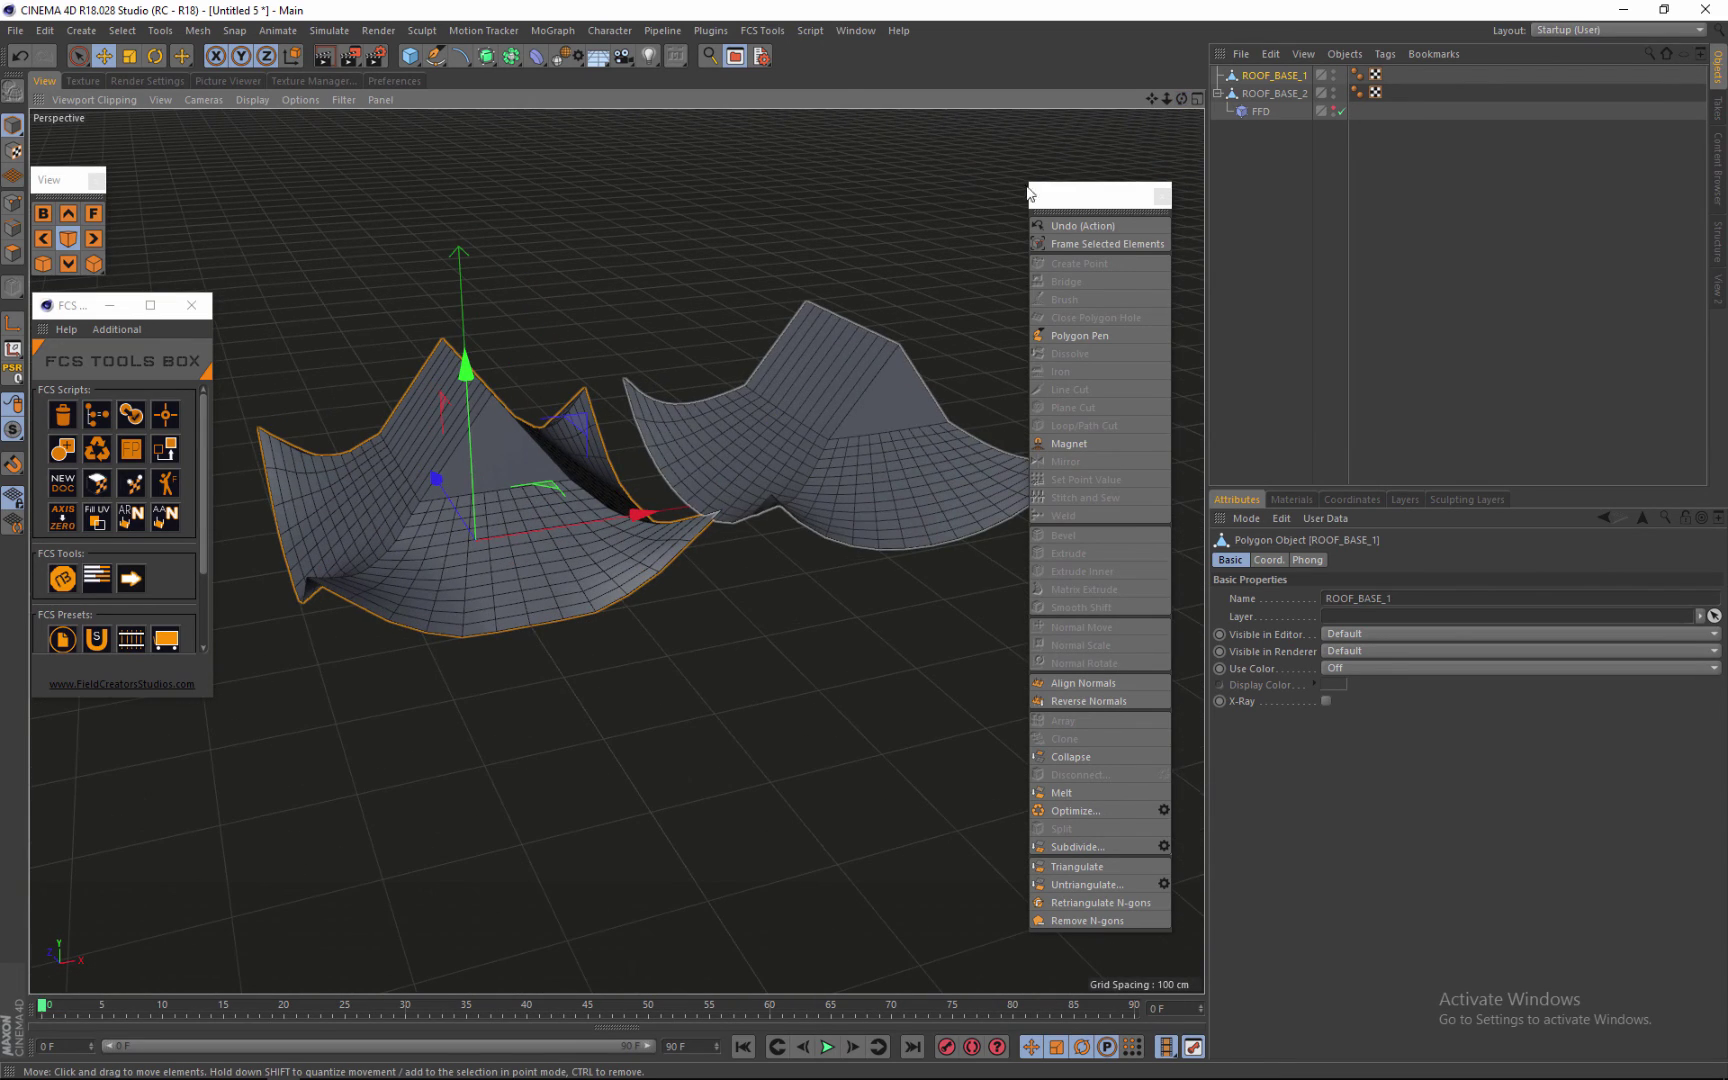
drag(1191, 108, 1150, 176)
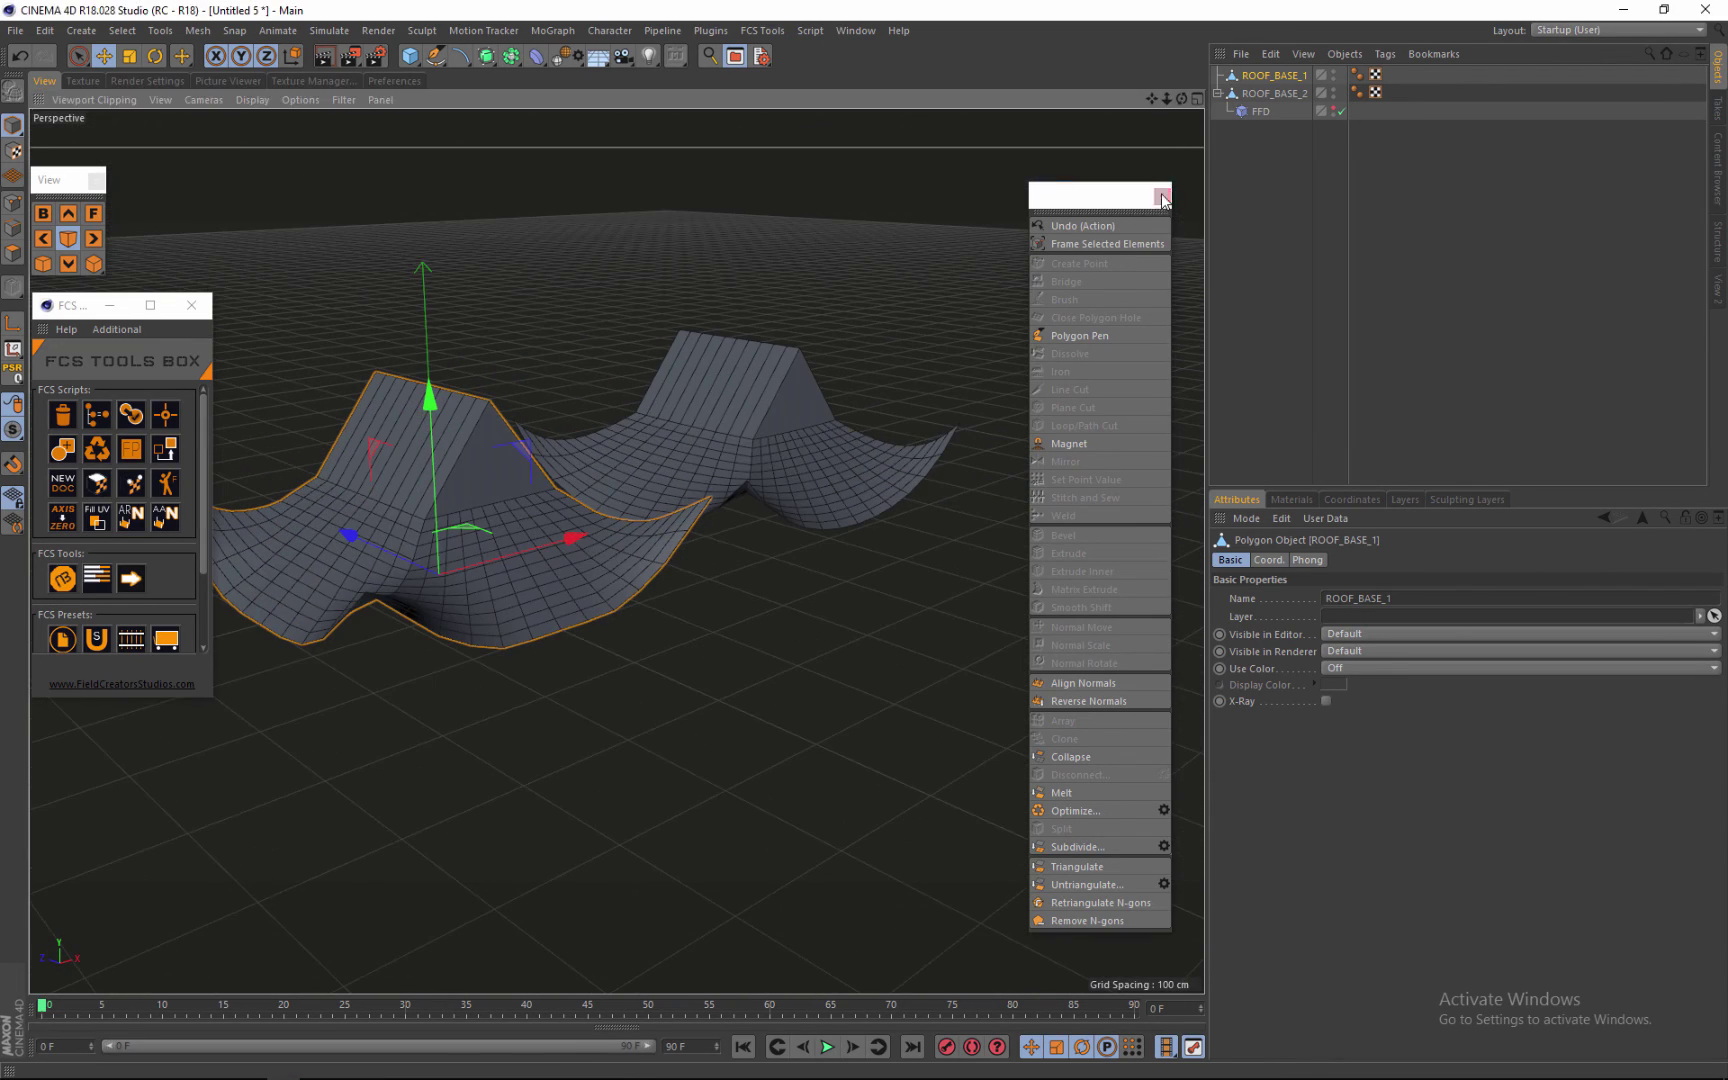
Step: Close the floating modelling commands palette and examine both curved roofs side by side from a low angle
click(1162, 198)
alt+right_drag(945, 243, 895, 401)
alt+right_drag(715, 476, 648, 383)
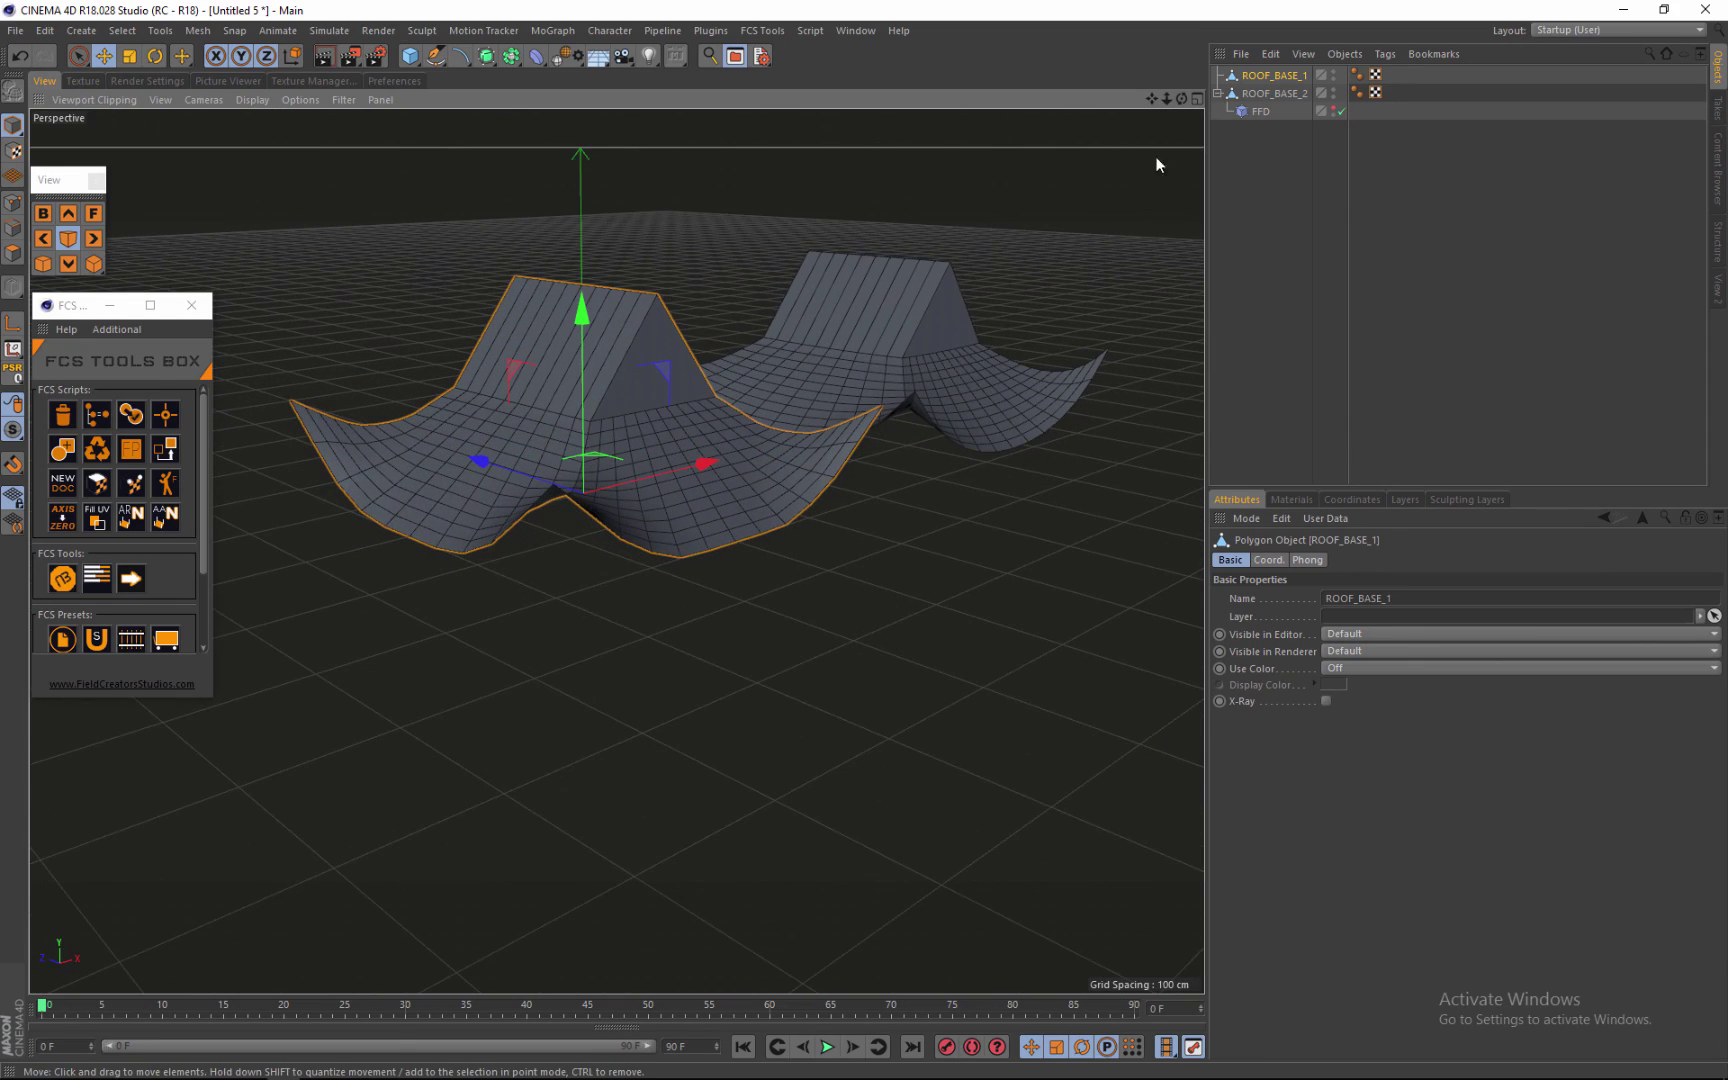
drag(1179, 99, 864, 539)
drag(1157, 99, 864, 541)
alt+right_drag(609, 657, 625, 657)
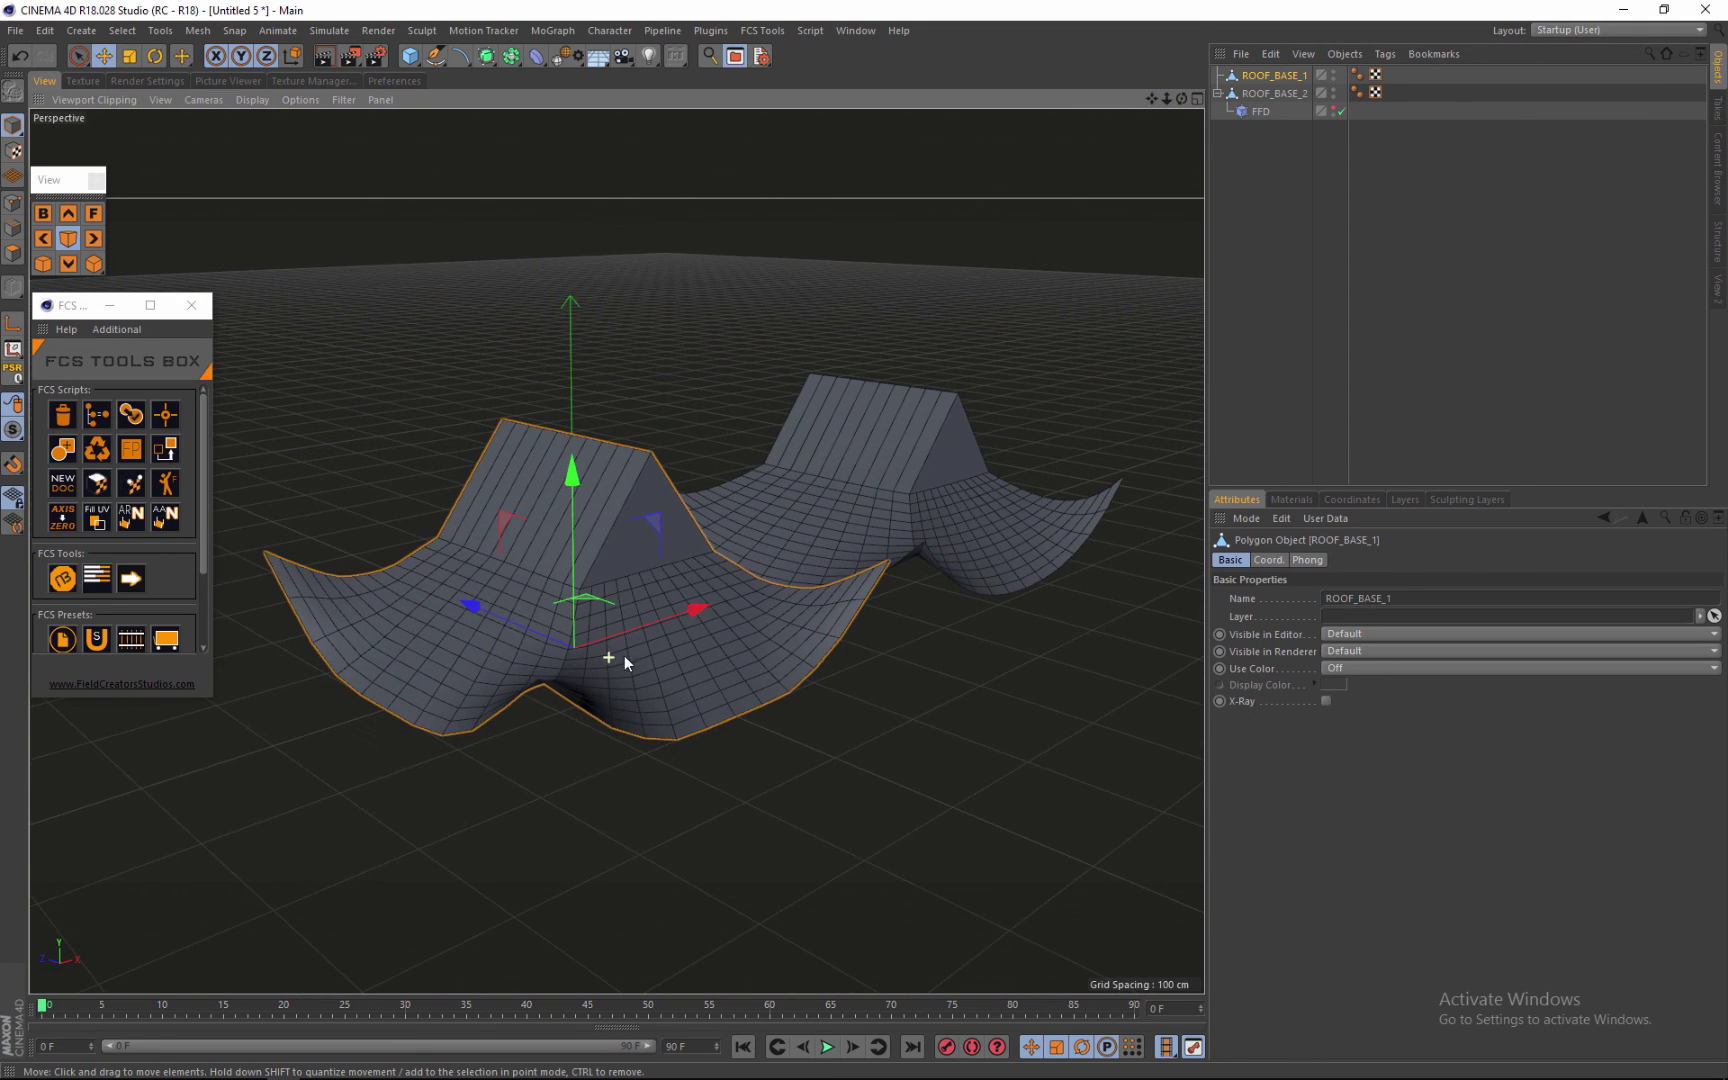
alt+right_drag(771, 663, 761, 657)
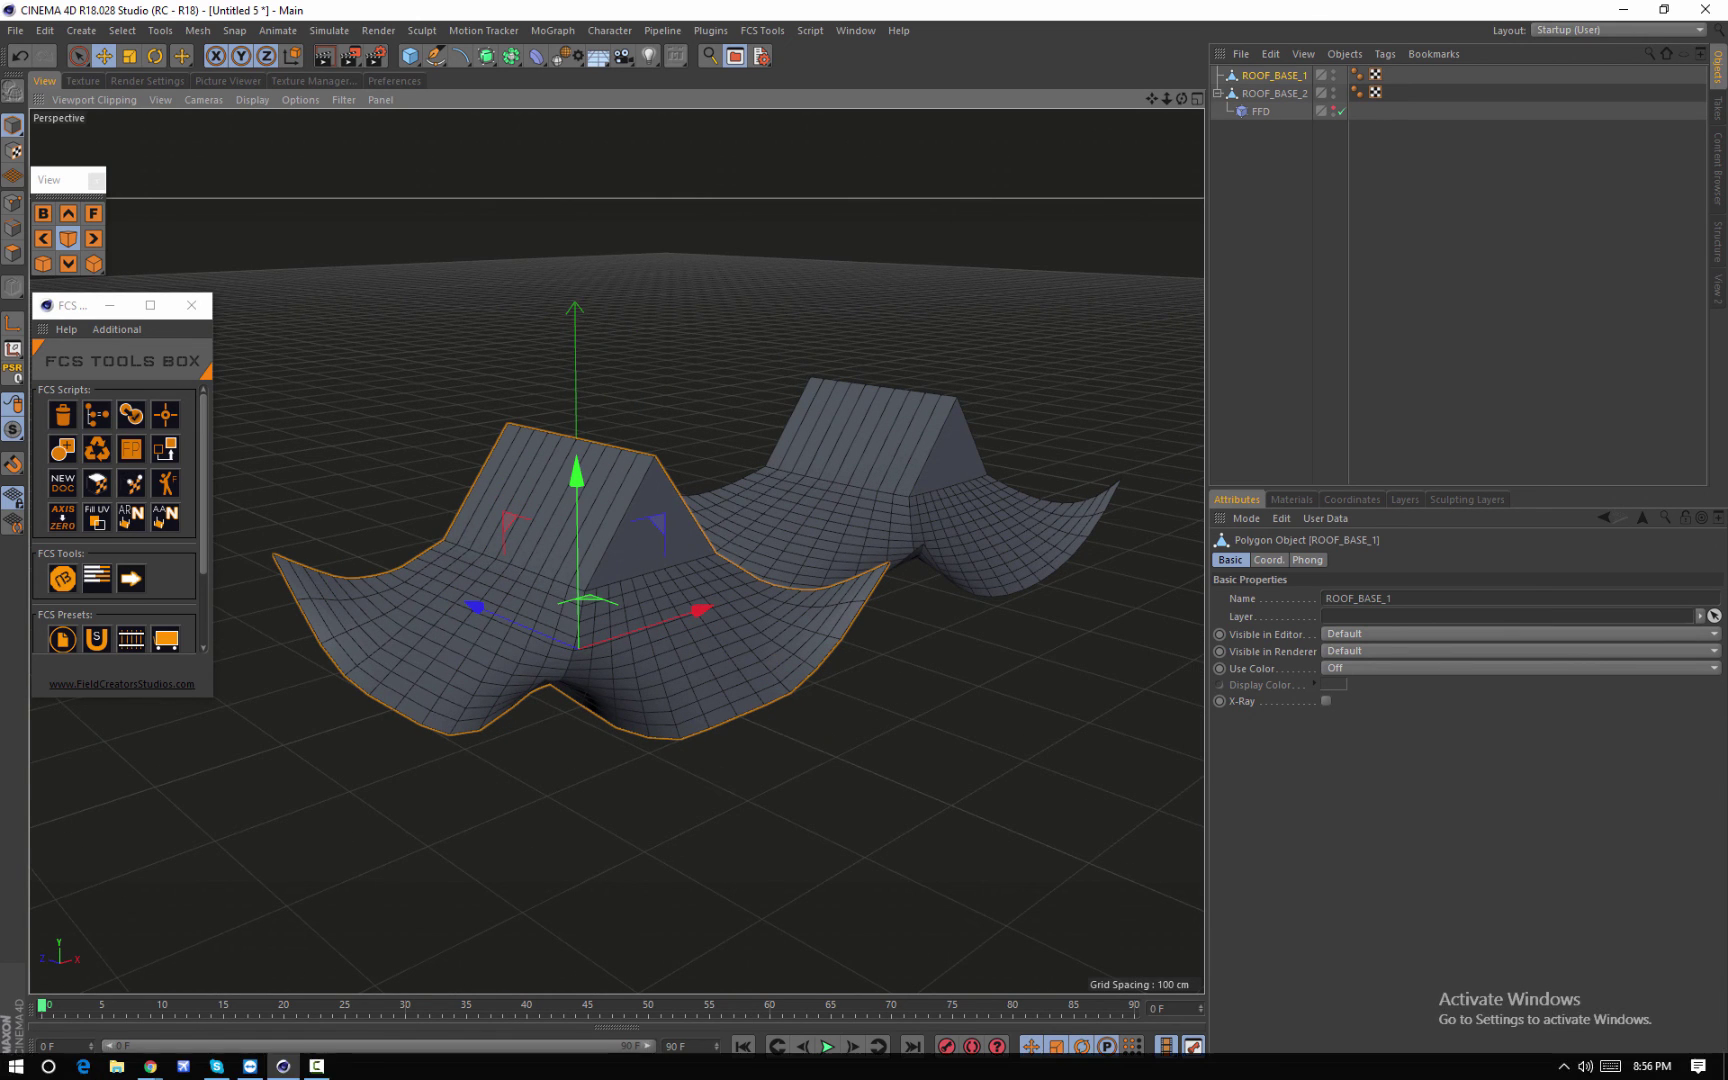
Step: Switch to the Chrome browser and examine the roof in the Chua Mot Cot pagoda reference photo
click(118, 1066)
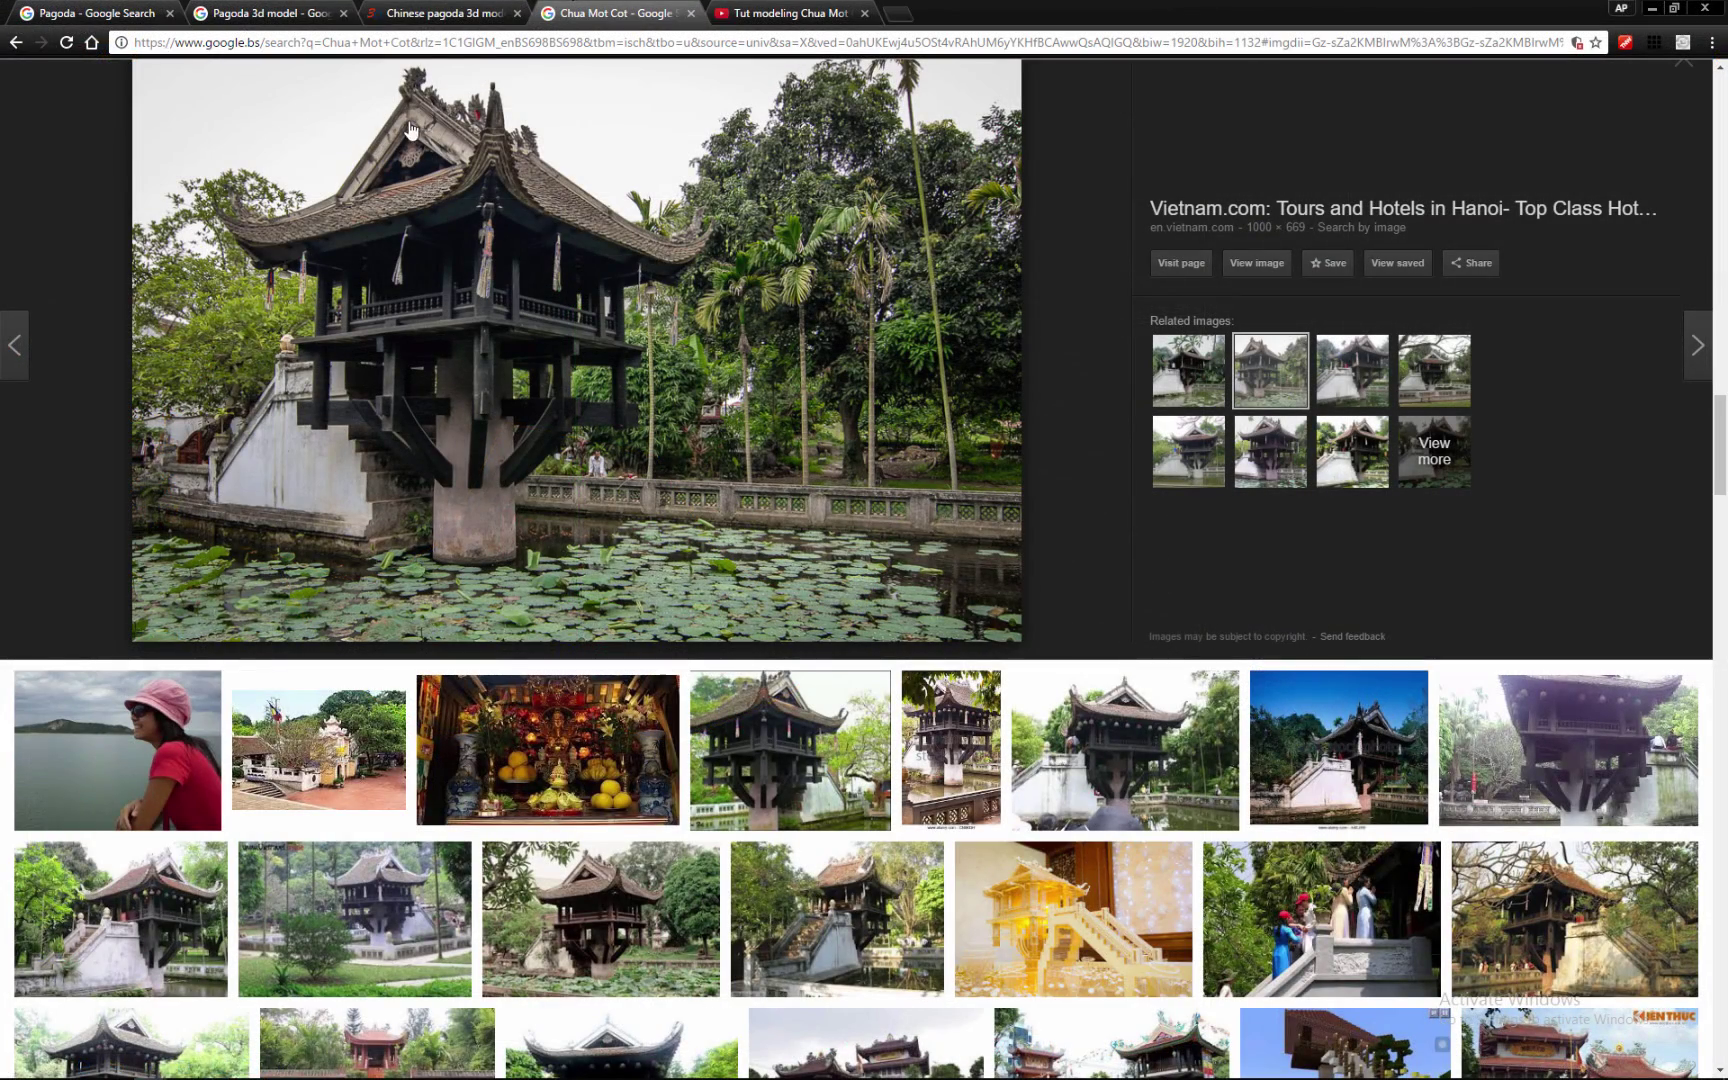
scroll(408, 113, up, 1)
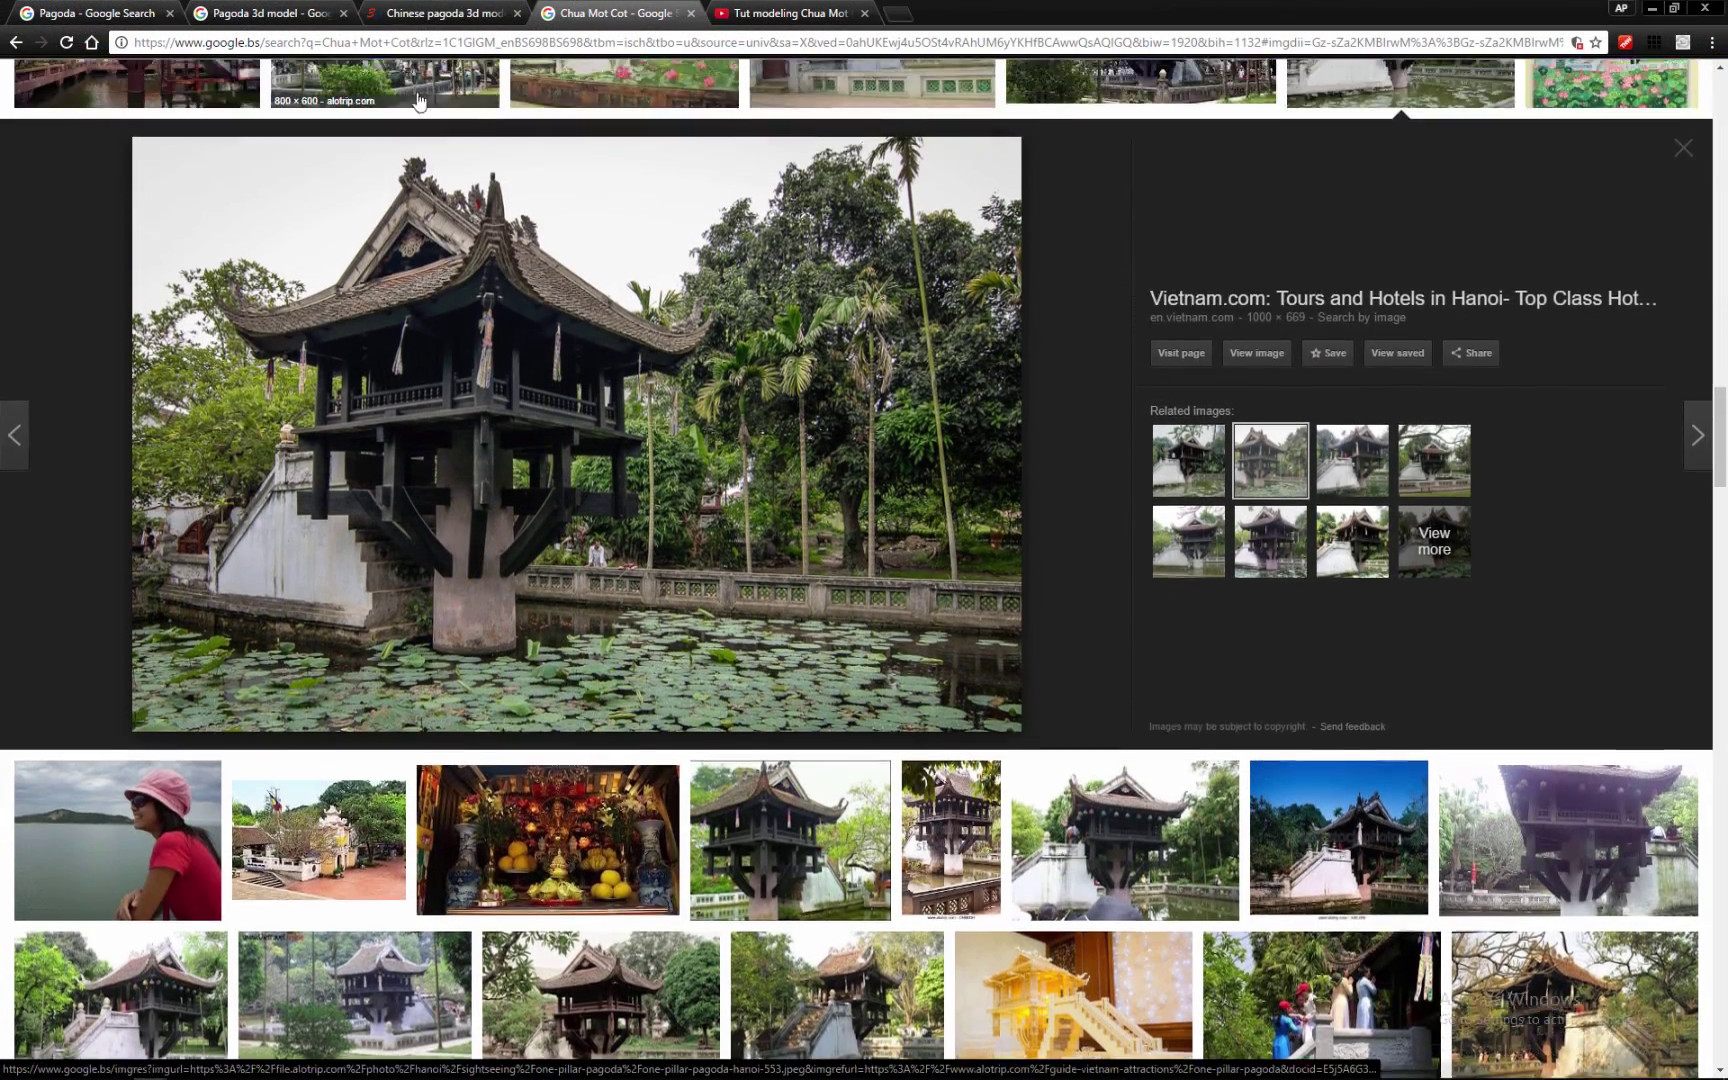